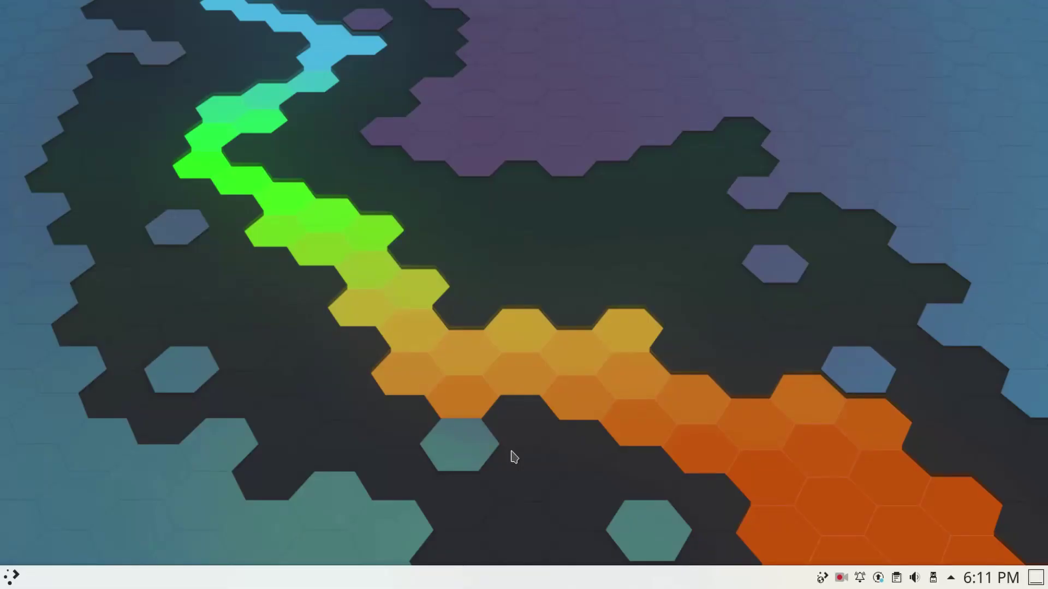
Launch the Firefox web browser
click(10, 577)
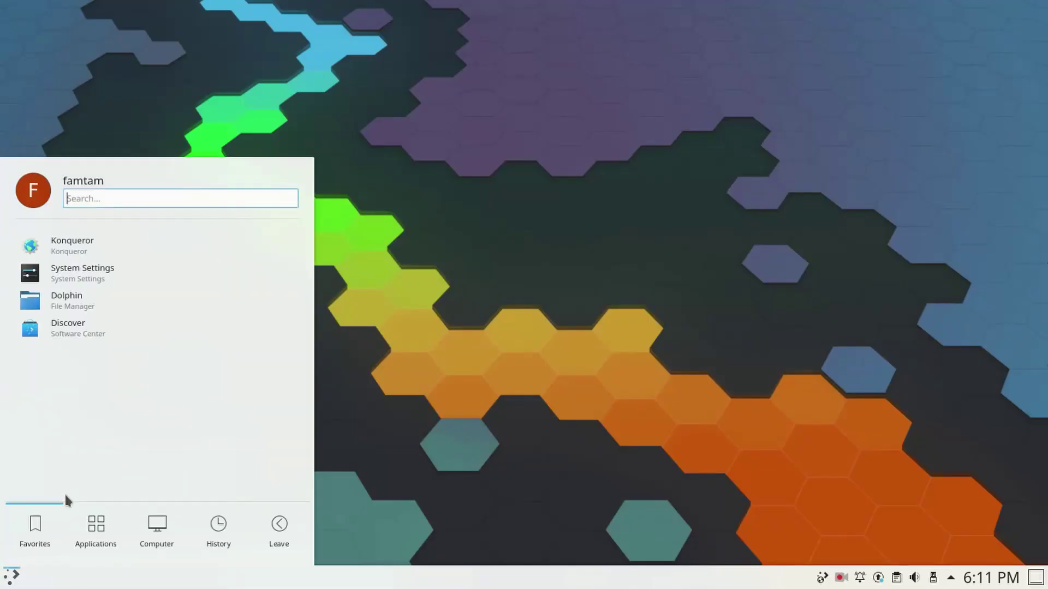
text(fire)
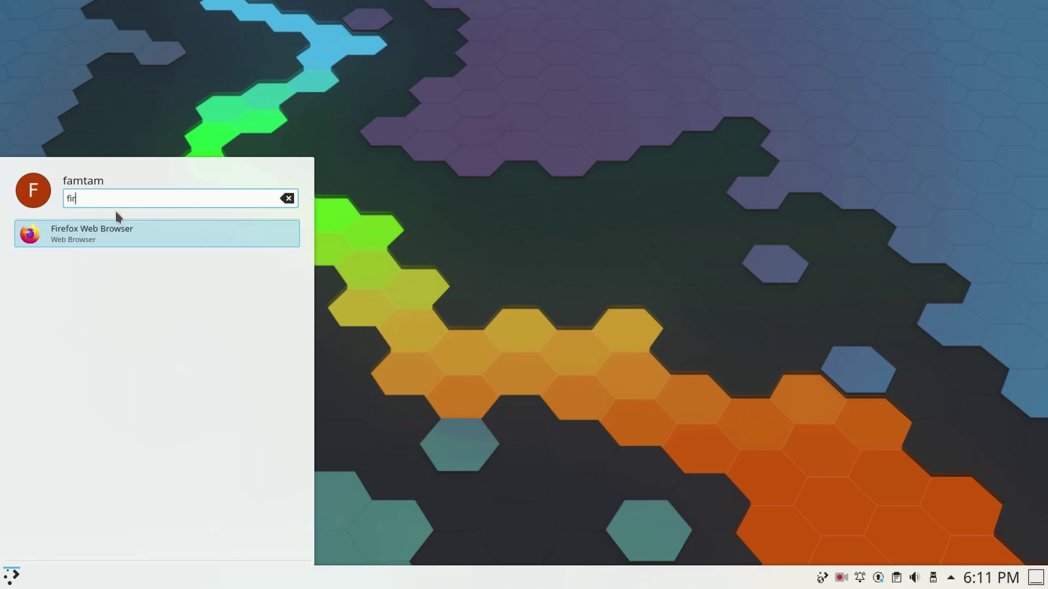
click(158, 232)
Search the web for "latte dock" and open the KDE/latte-dock repository on GitHub
click(483, 71)
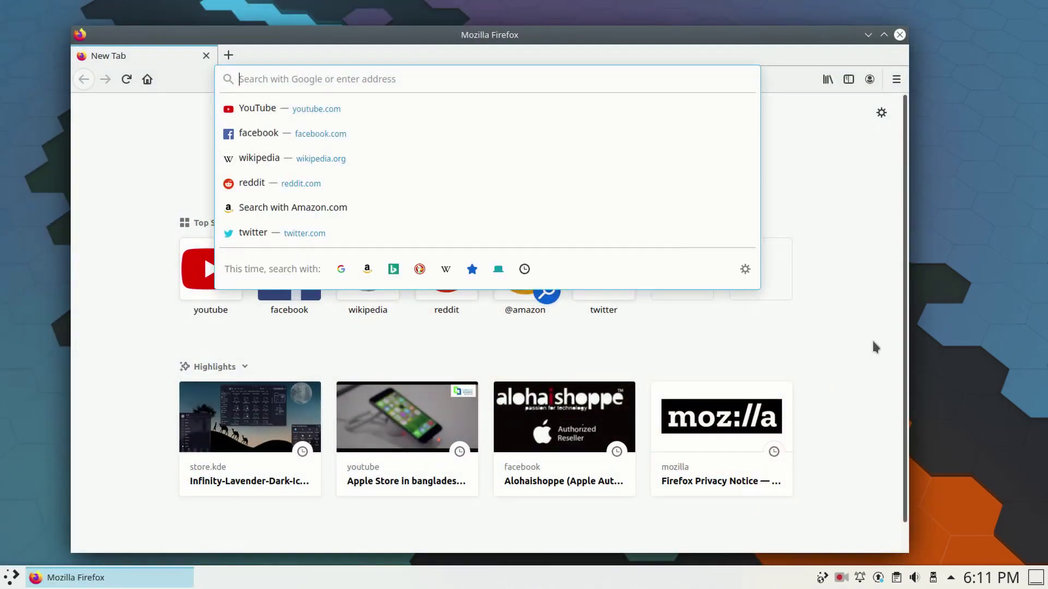
text(latte dock)
key(Return)
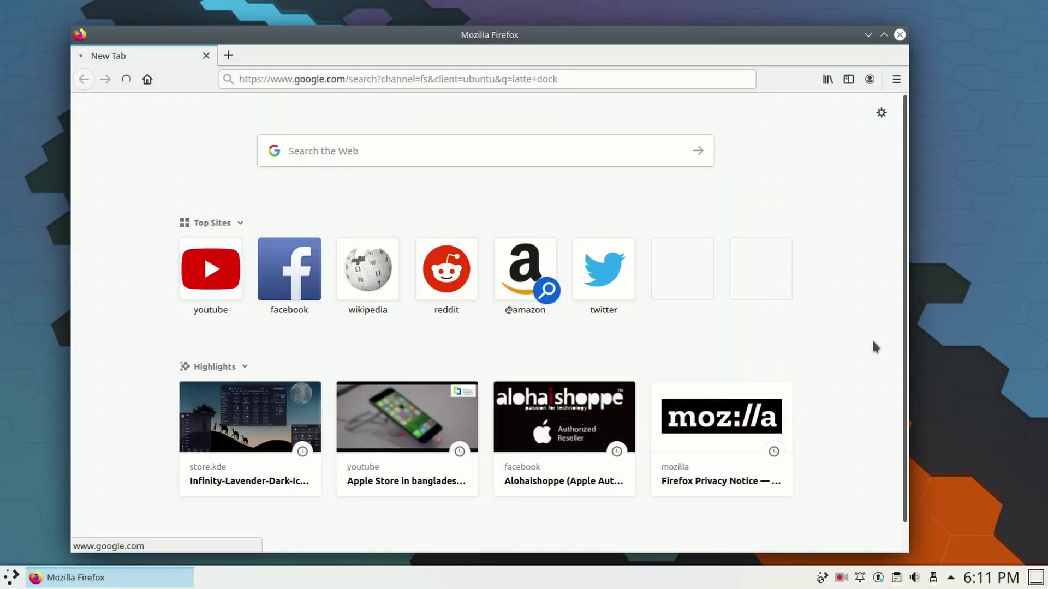
click(463, 231)
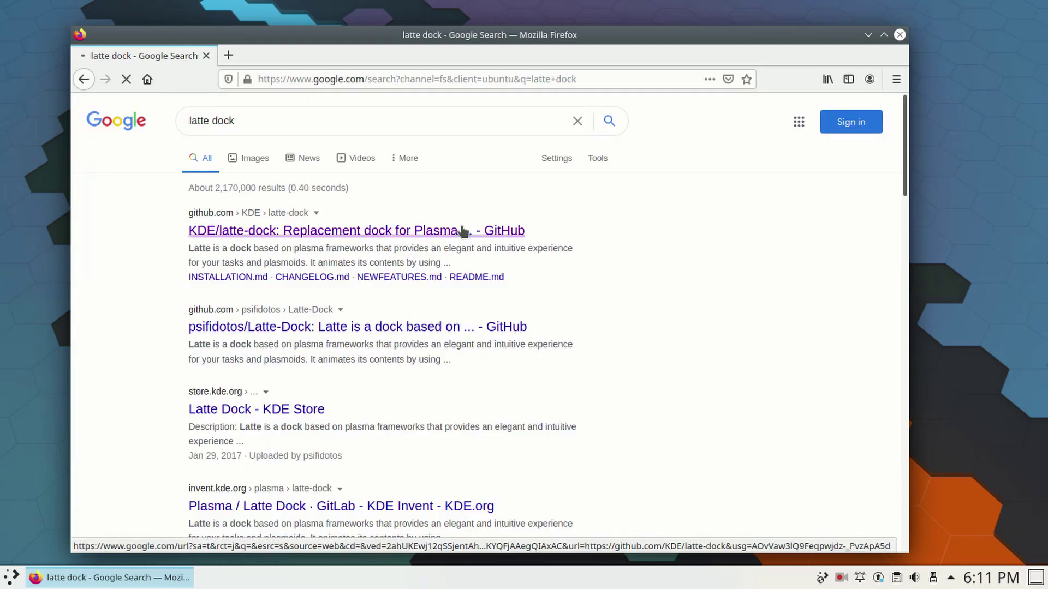
Download the latte-dock repository as a ZIP archive, saving latte-dock-master.zip to disk
click(639, 245)
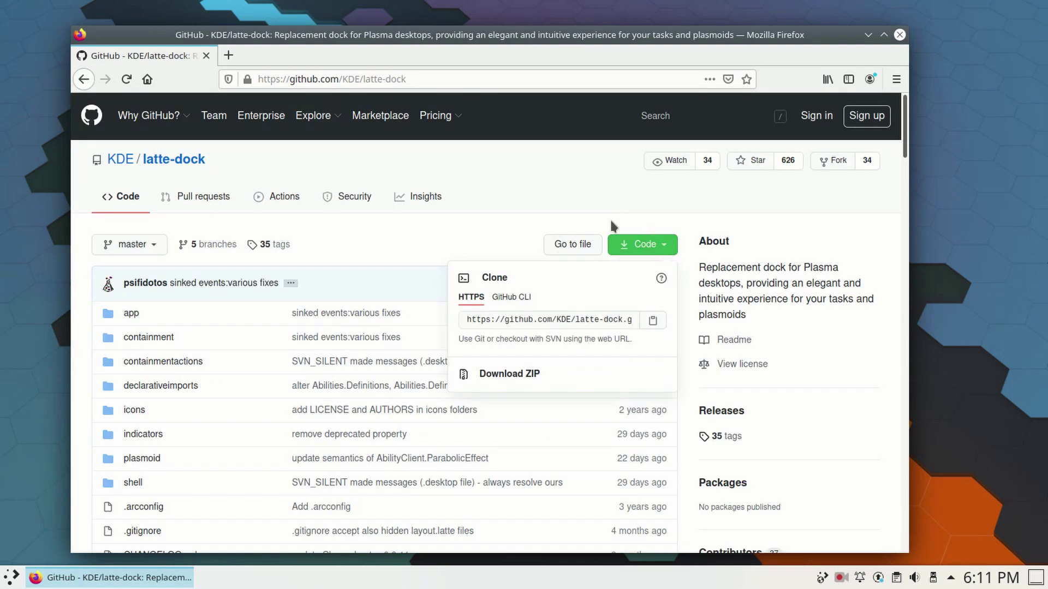
click(516, 377)
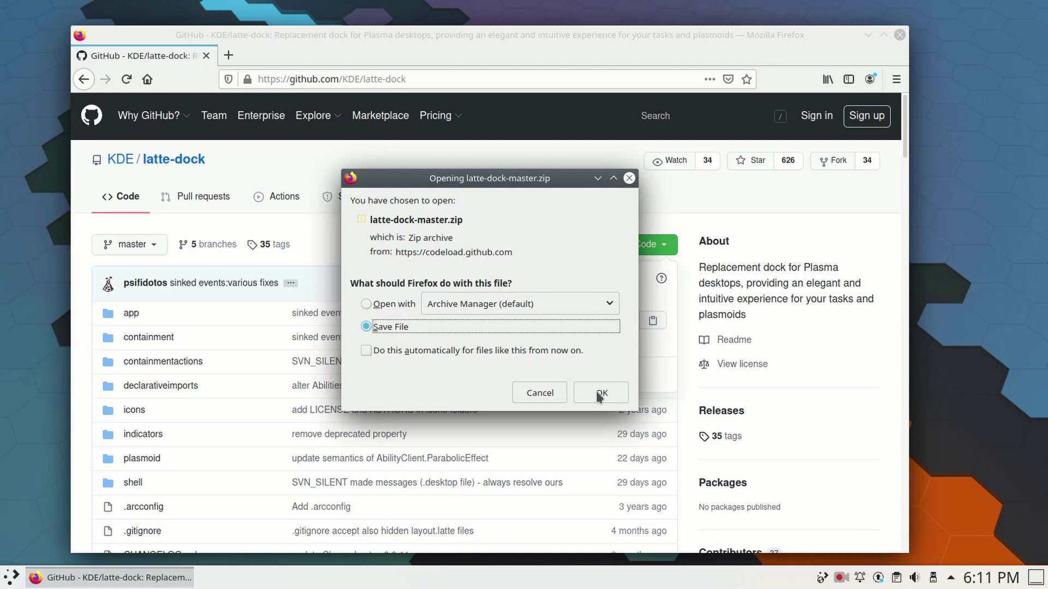
click(599, 390)
Open the installation instructions linked near the end of the latte-dock README
scroll(526, 260, down, 20)
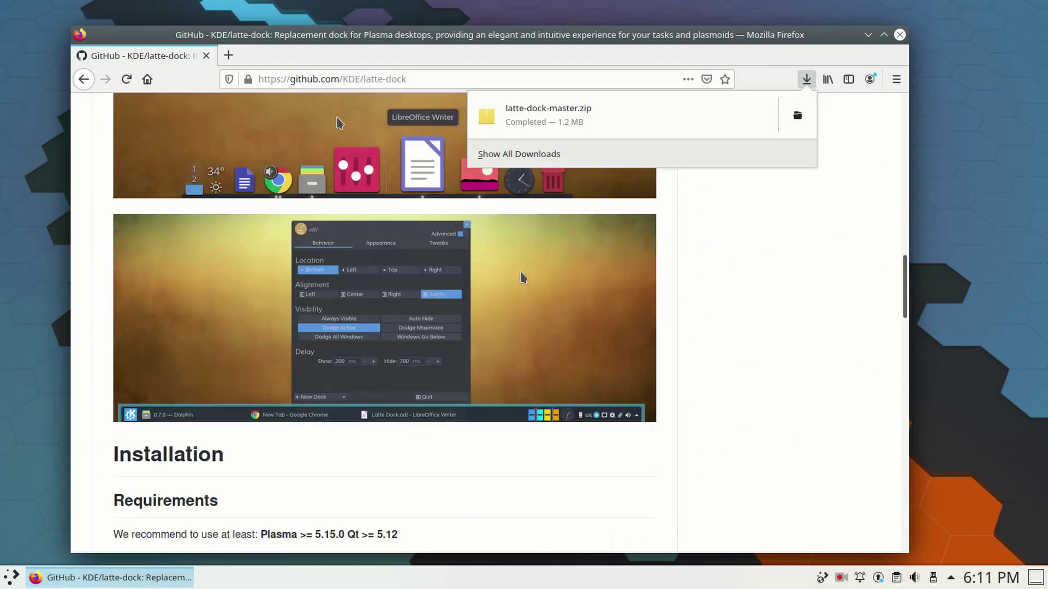
scroll(496, 281, down, 6)
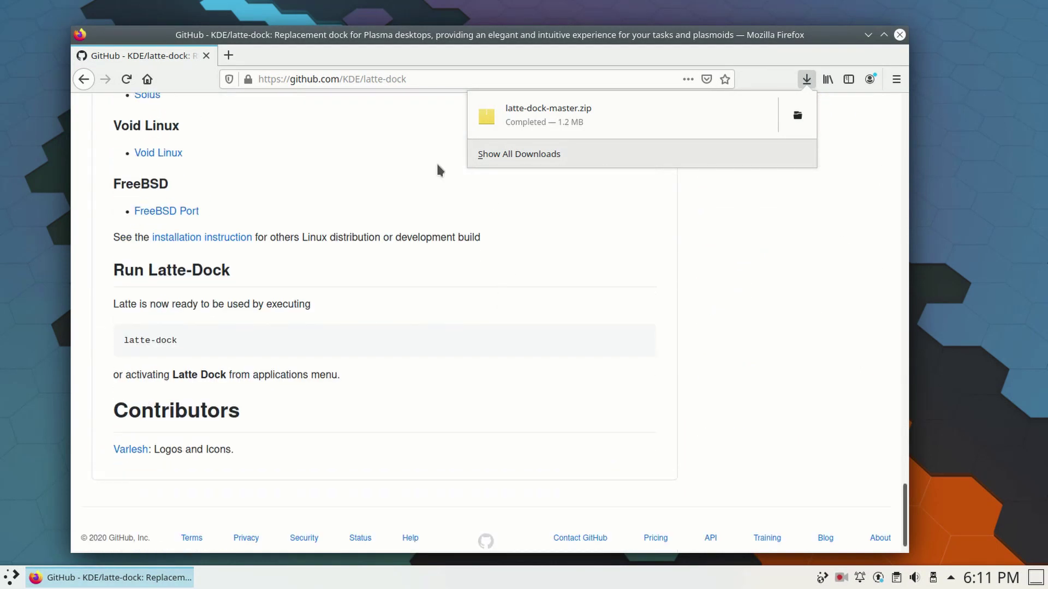
click(225, 240)
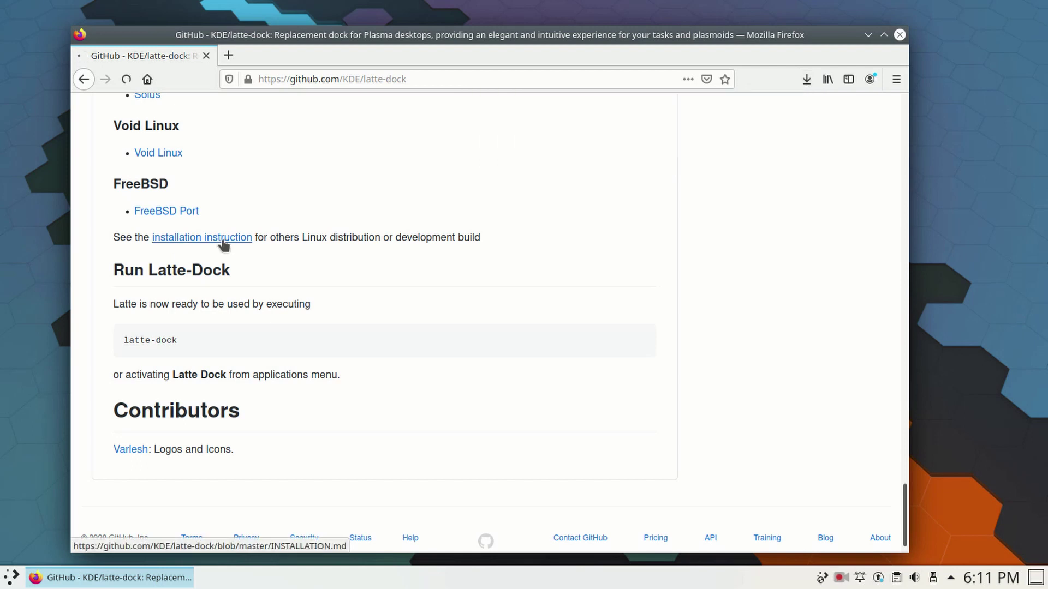
click(225, 240)
Copy the Kubuntu command "sudo add-apt-repository ppa:kubuntu-ppa/backports" and paste it into a new Konsole terminal
triple_click(378, 307)
key(ctrl+c)
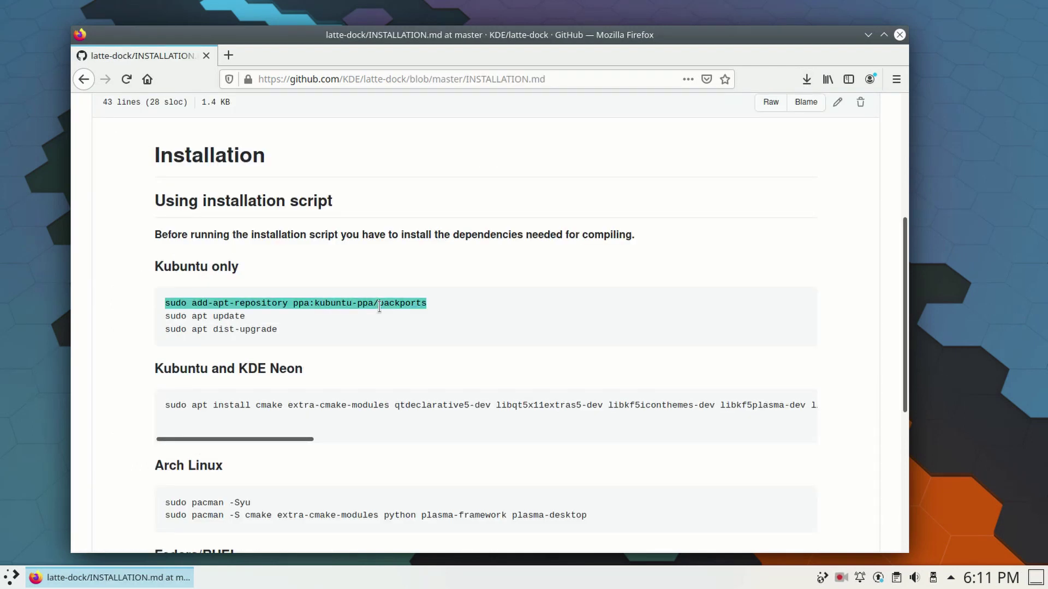
key(super)
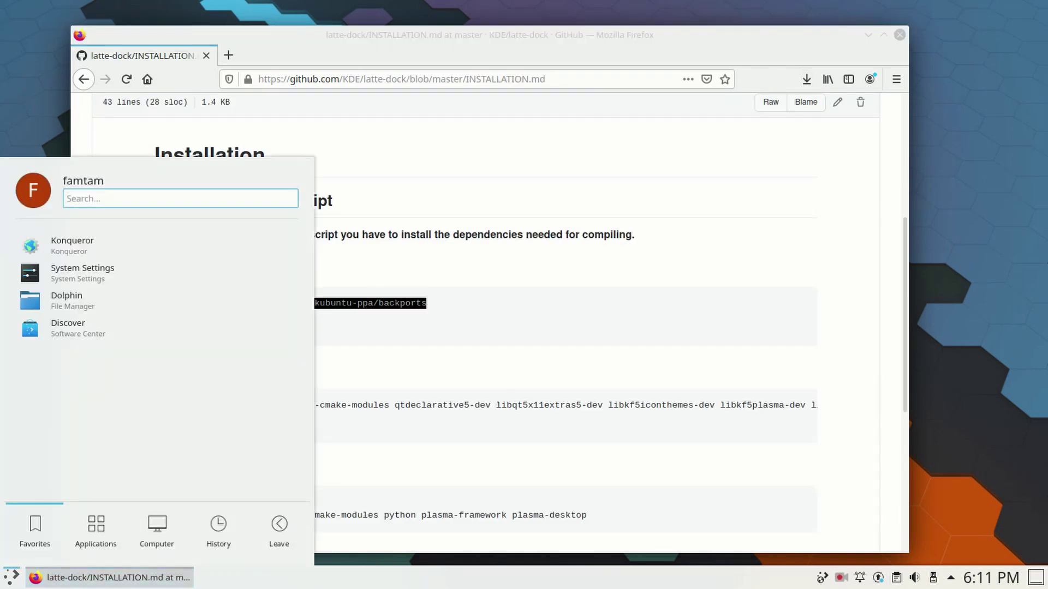
text(konsole)
key(Return)
key(ctrl+shift+v)
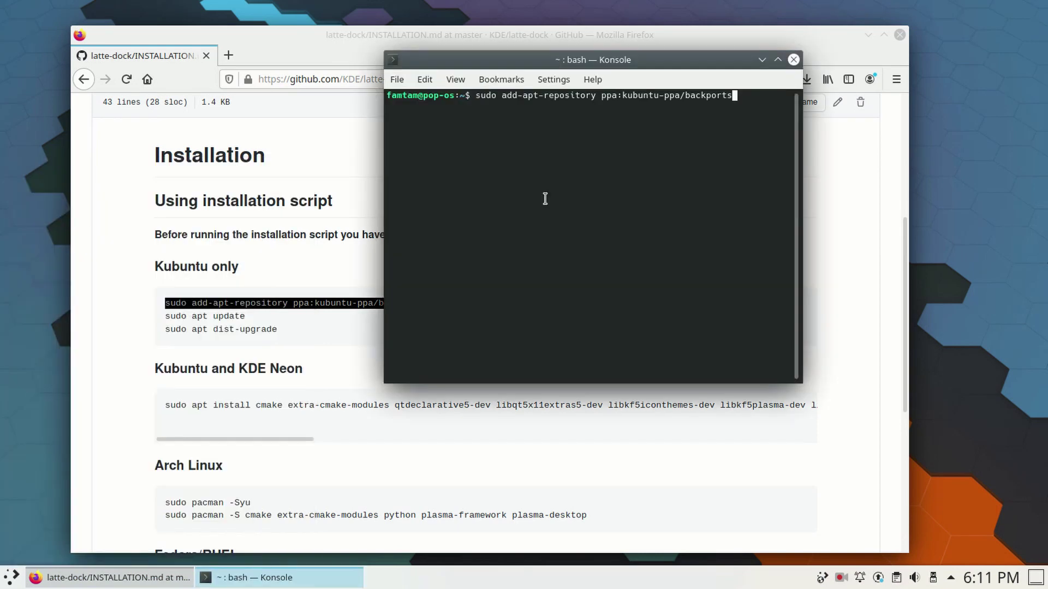
Run the add-apt-repository command, enter the sudo password, confirm adding the repository, and clear the terminal
key(Return)
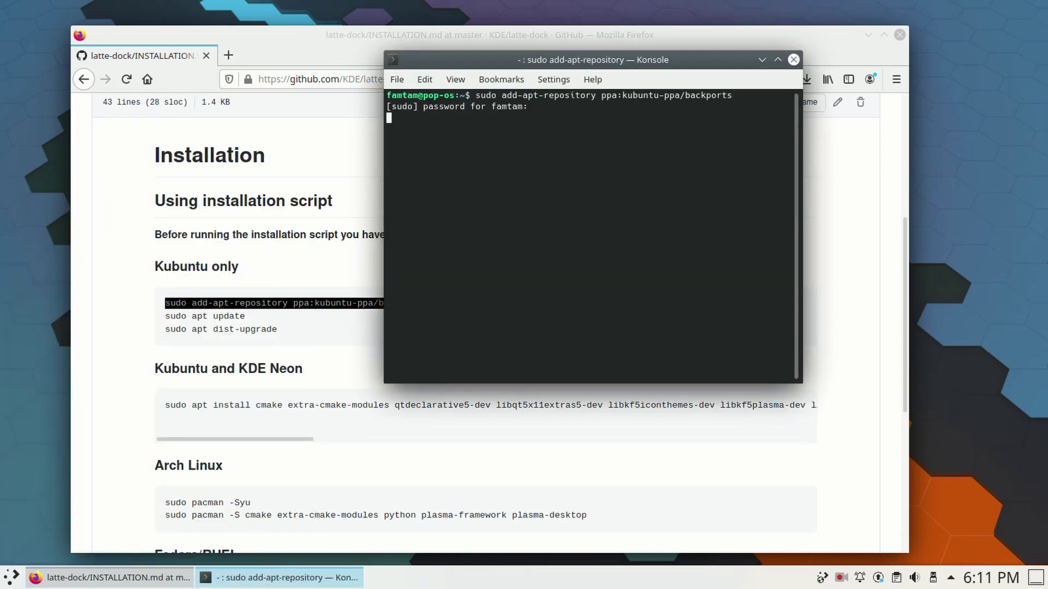
key(Return)
key(Return)
key(Return)
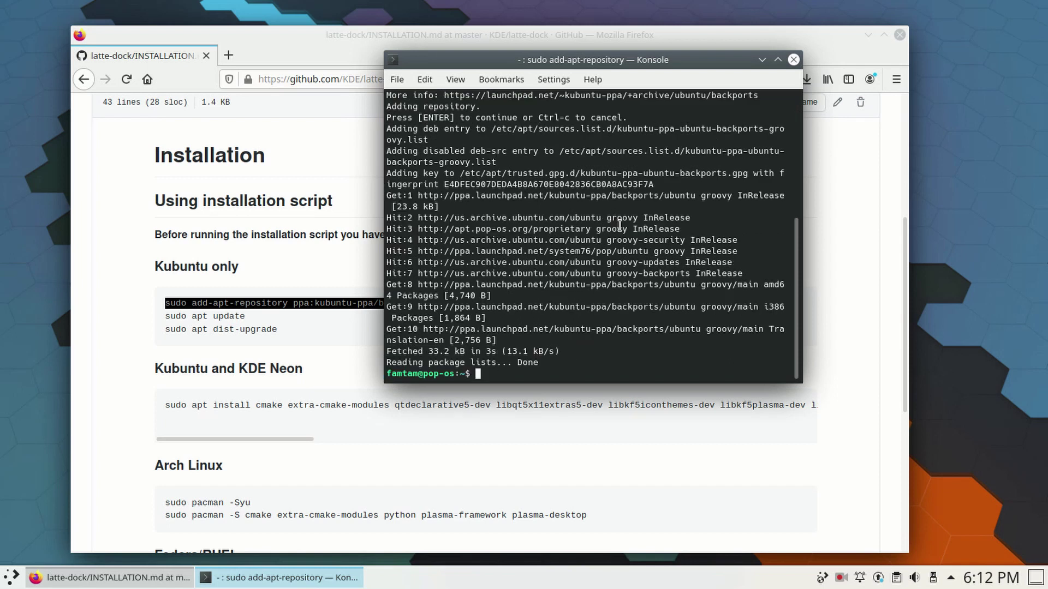
text(clear)
key(Return)
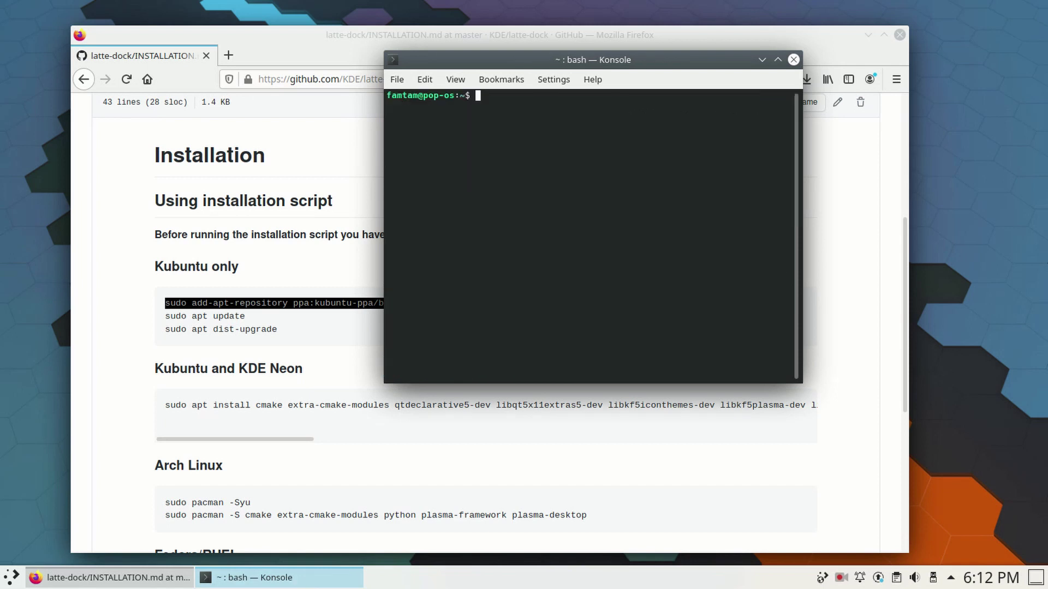
Copy "sudo apt update" from the instructions, run it in Konsole, and clear the terminal
triple_click(241, 319)
key(super+c)
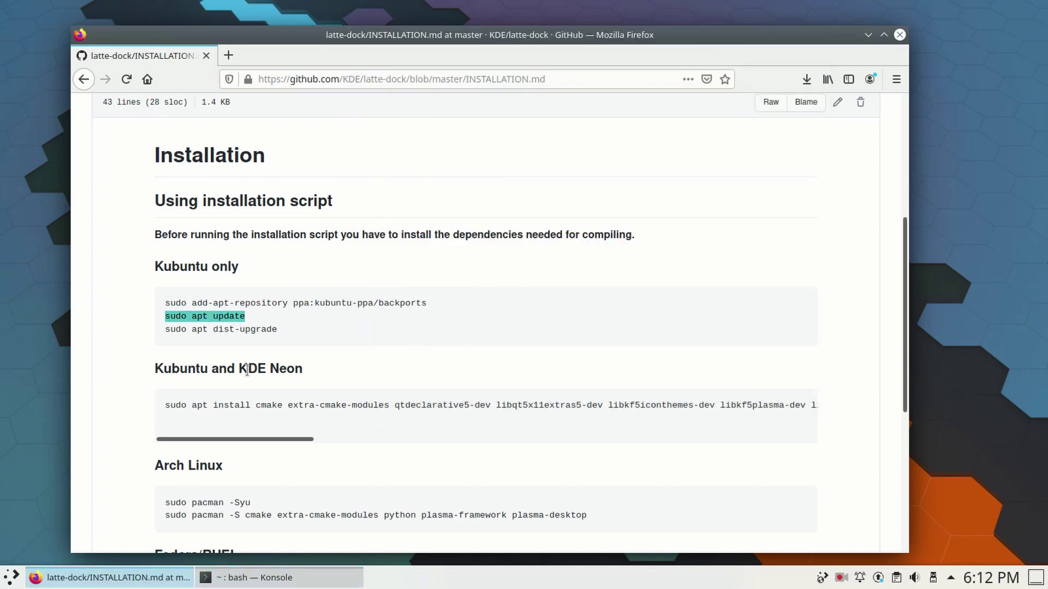
key(alt+Tab)
middle_click(595, 183)
key(Return)
key(ctrl+l)
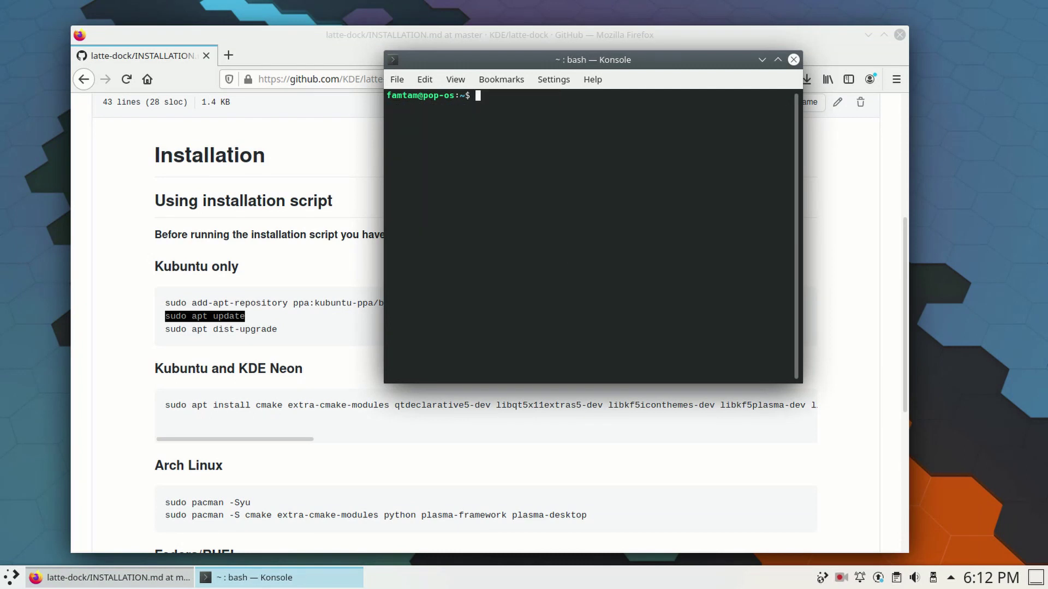
Run "sudo apt dist-upgrade" from the instructions in Konsole, accept the upgrade with y, and clear the terminal
triple_click(200, 328)
key(alt+Tab)
text(sudo apt dist-upgrade)
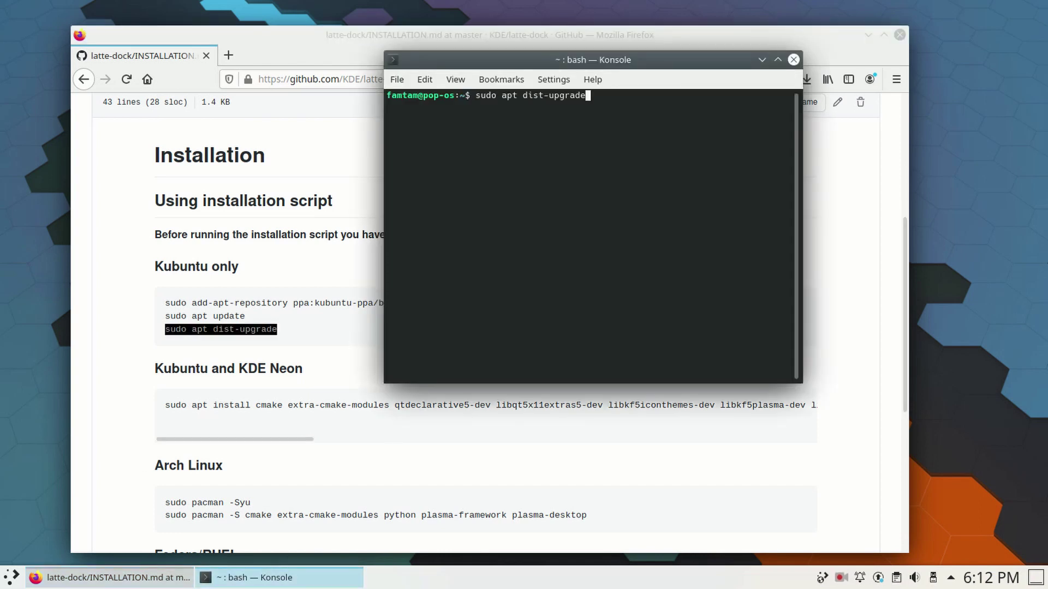
key(Return)
text(y)
key(Return)
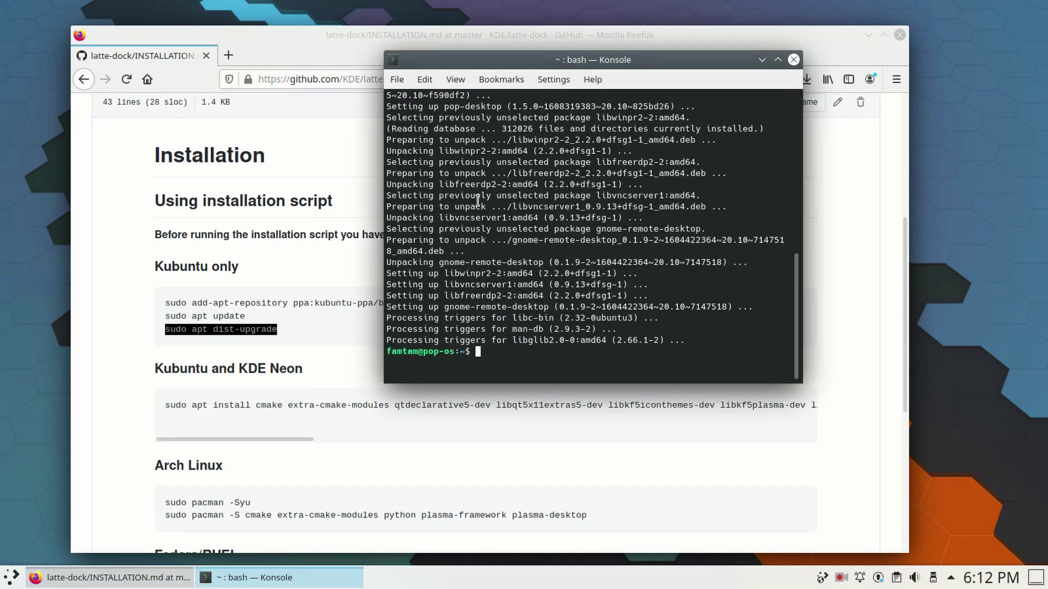
text(clear)
key(Return)
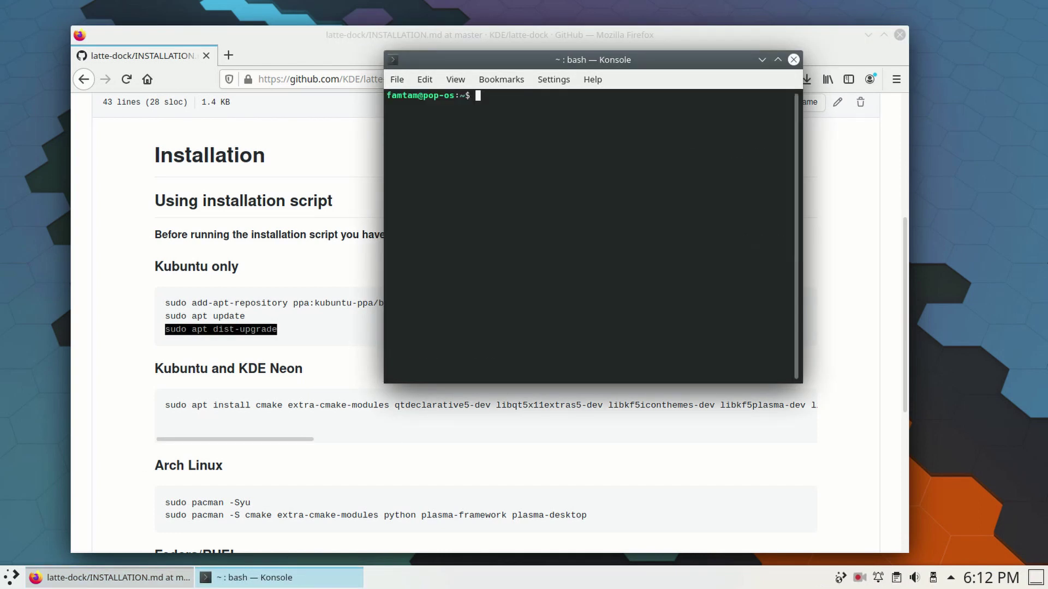
Run the full "sudo apt install cmake extra-cmake-modules ..." command for Kubuntu and KDE Neon in Konsole, accept with y, and clear the terminal
click(266, 419)
triple_click(261, 407)
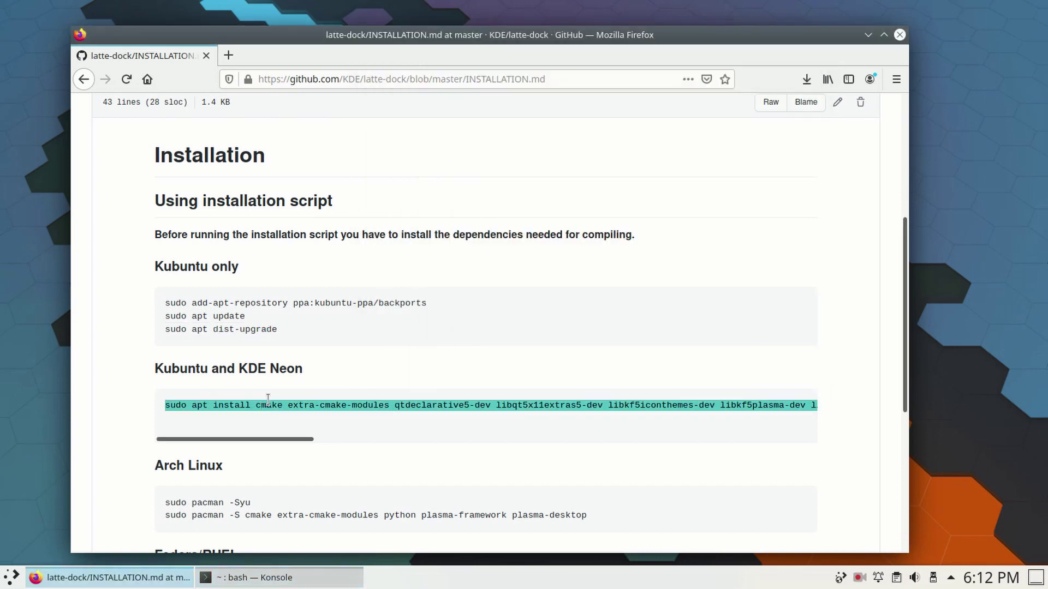
key(alt+Tab)
text(sudo apt install cmake extra-cmake-modules qtdeclarative5-dev libqt5x11extras5-dev libkf5iconthemes-dev libkf5plasma-dev libkf5windowsystem-dev libkf5declarative-dev libkf5xmlgui-dev libkf5activities-dev build-essential libxcb-util-dev libkf5wayland-dev git gettext libkf5archive-dev libkf5notifications-dev libxcb-util0-dev libsm-dev libkf5crash-dev libkf5newstuff-dev libxcb-shape0-dev libxcb-randr0-dev libx11-dev libx11-xcb-dev)
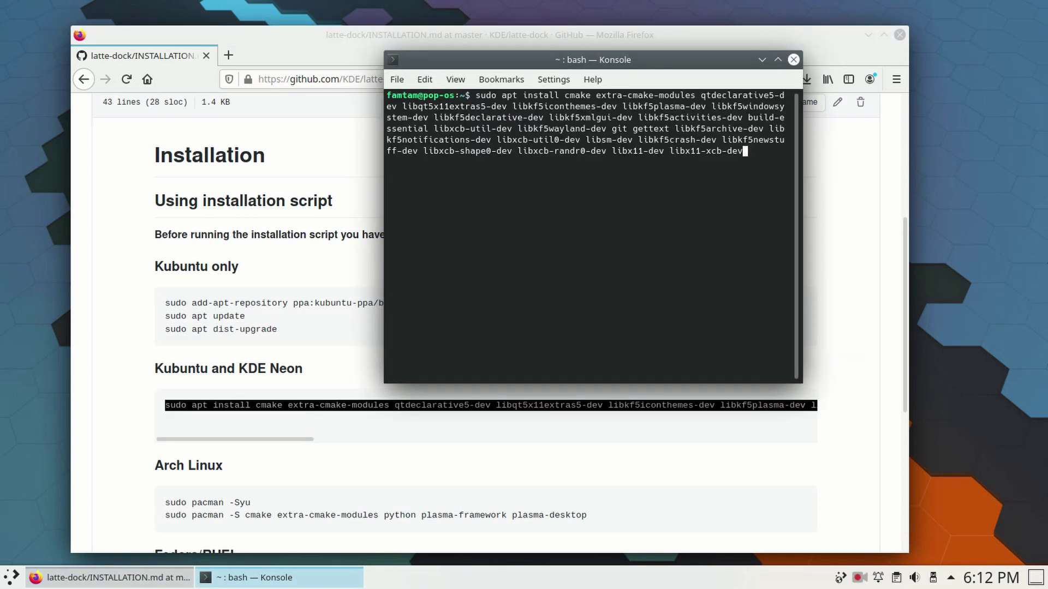
key(Return)
text(y)
key(Return)
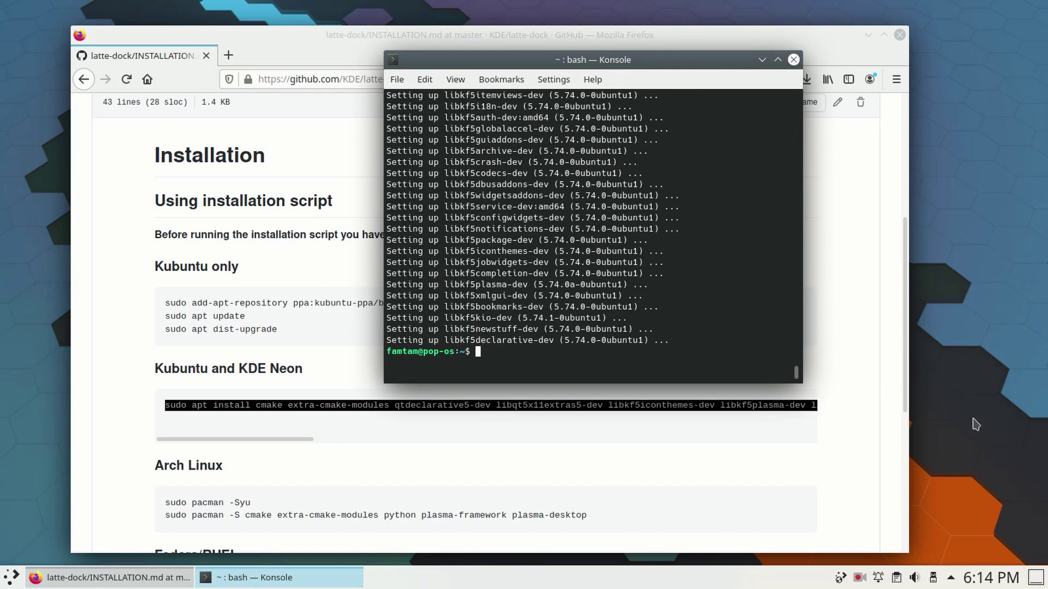
key(Return)
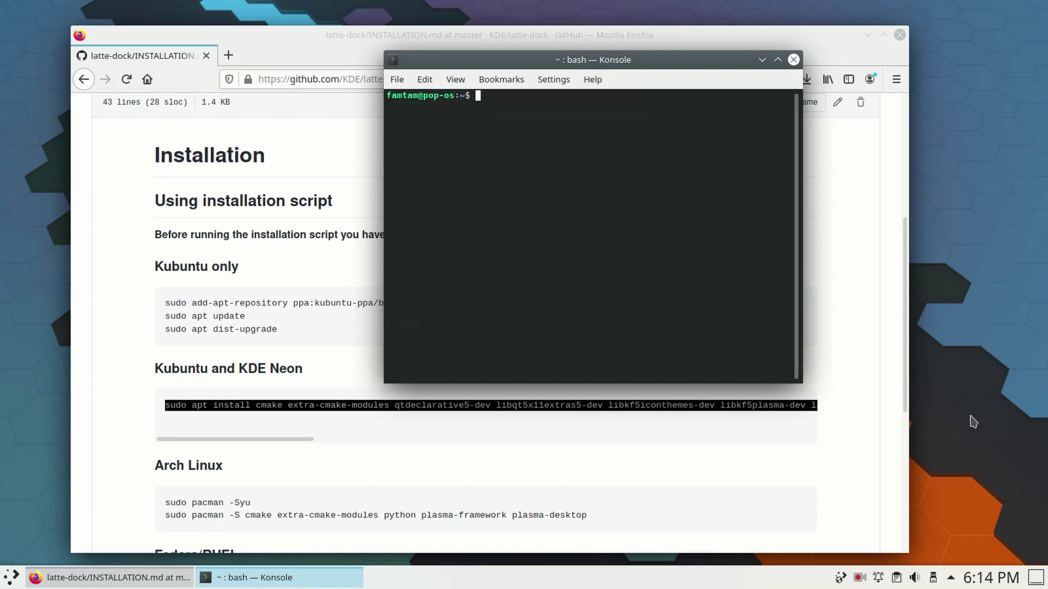
Search for "kubuntu dependency" in a new Firefox tab and open the KDE Community Wiki page on installing the dependencies
click(229, 56)
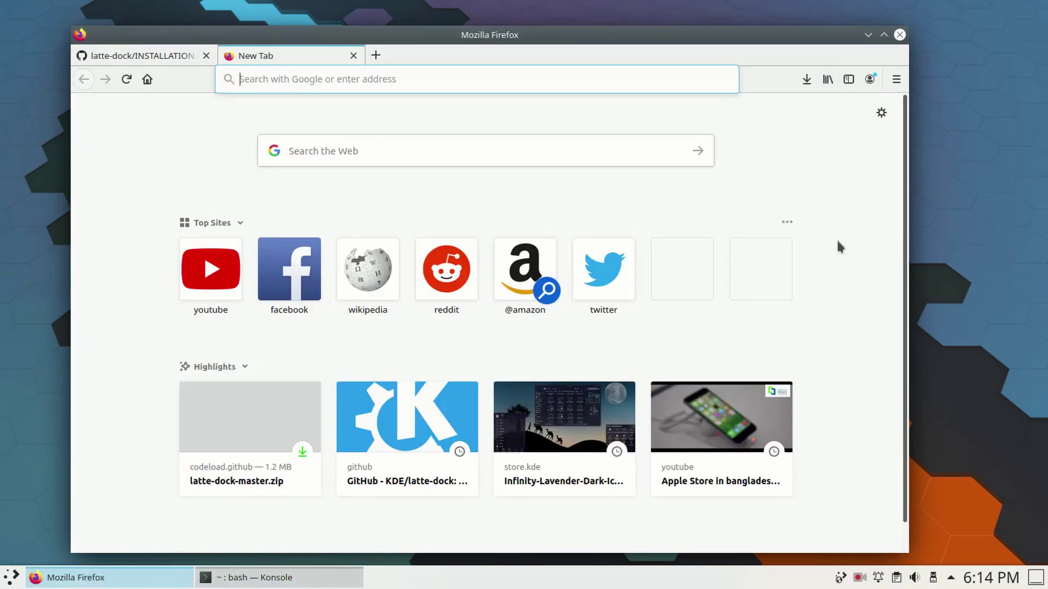
text(kubu)
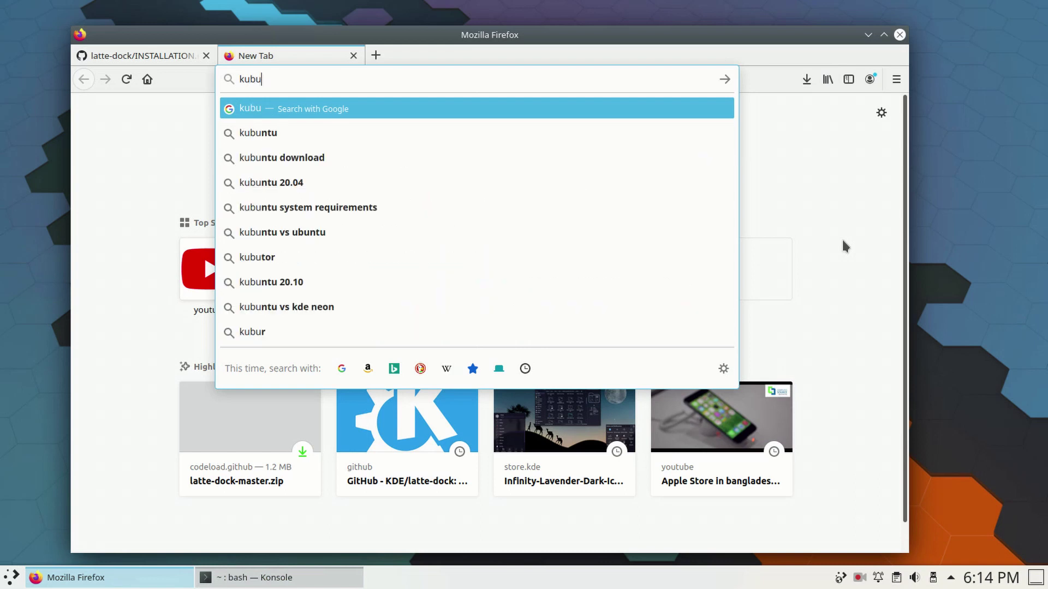
text(ntu depen)
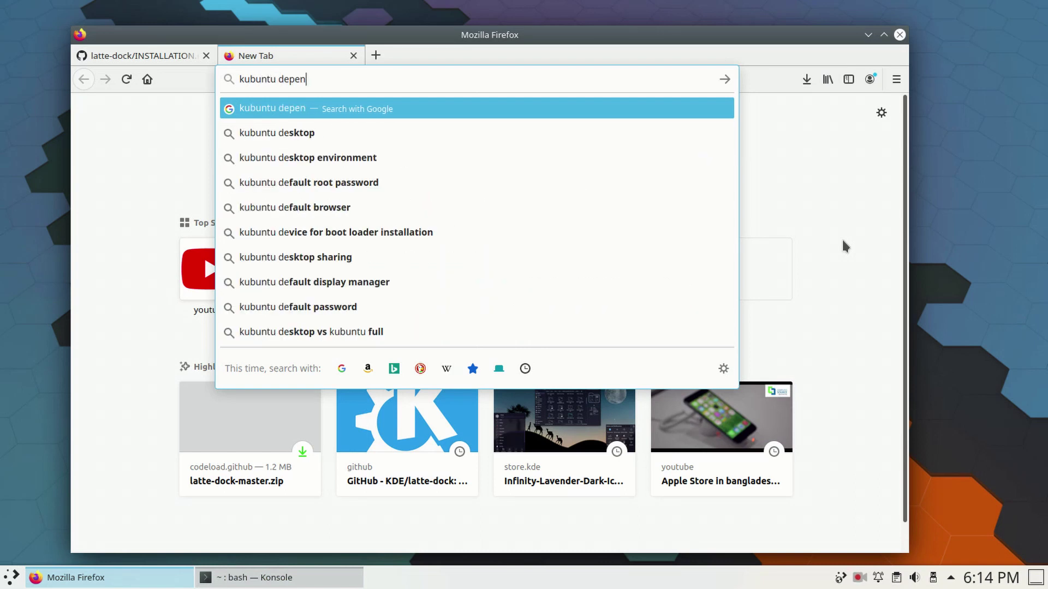
text(dency)
key(Return)
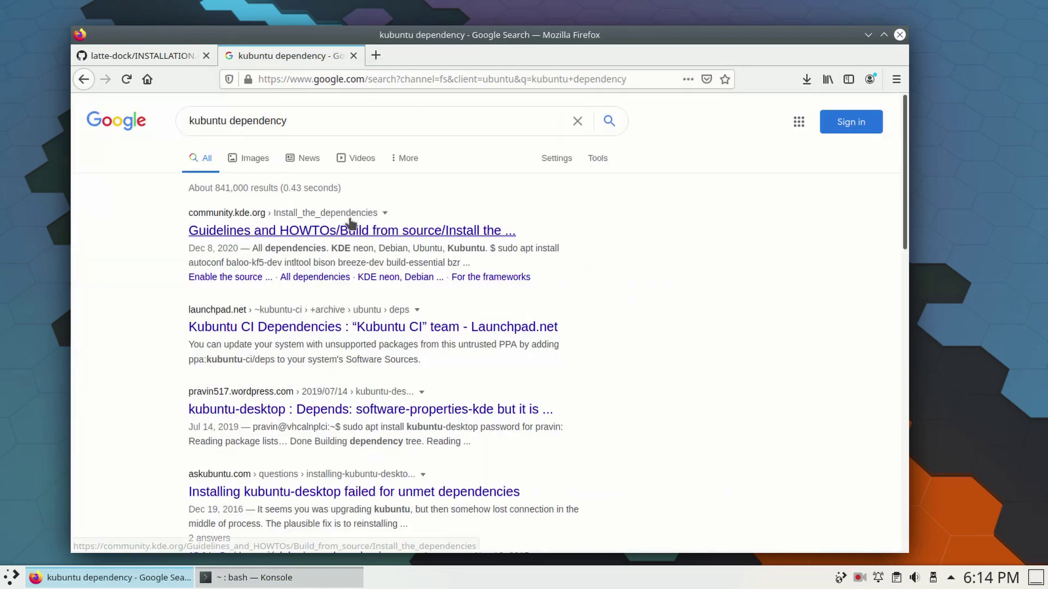
click(319, 232)
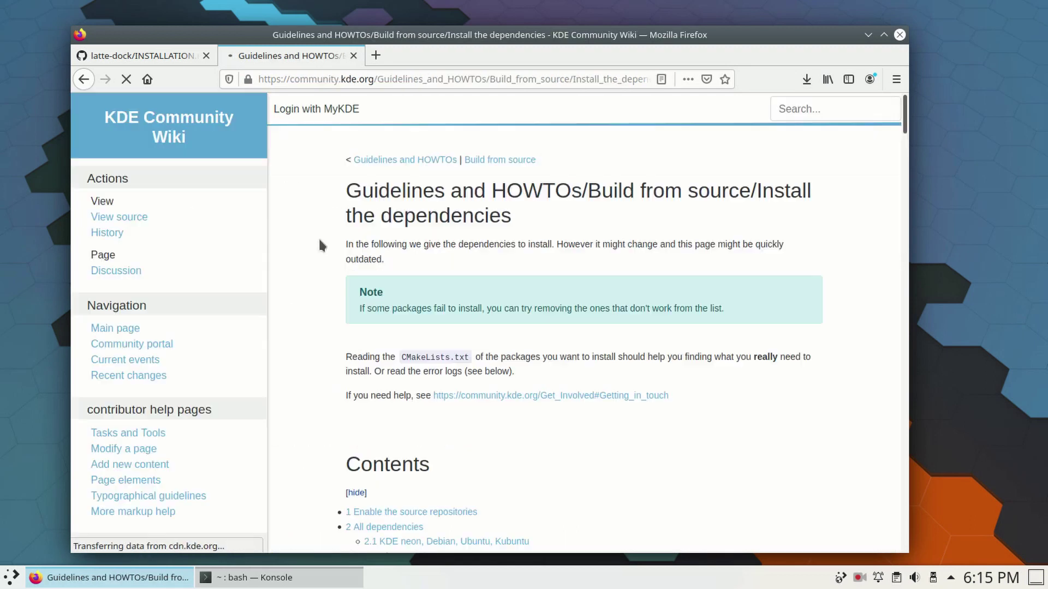
Copy the complete dependency install command for KDE neon, Debian, Ubuntu and Kubuntu from the wiki page
scroll(611, 271, down, 2)
scroll(608, 264, down, 10)
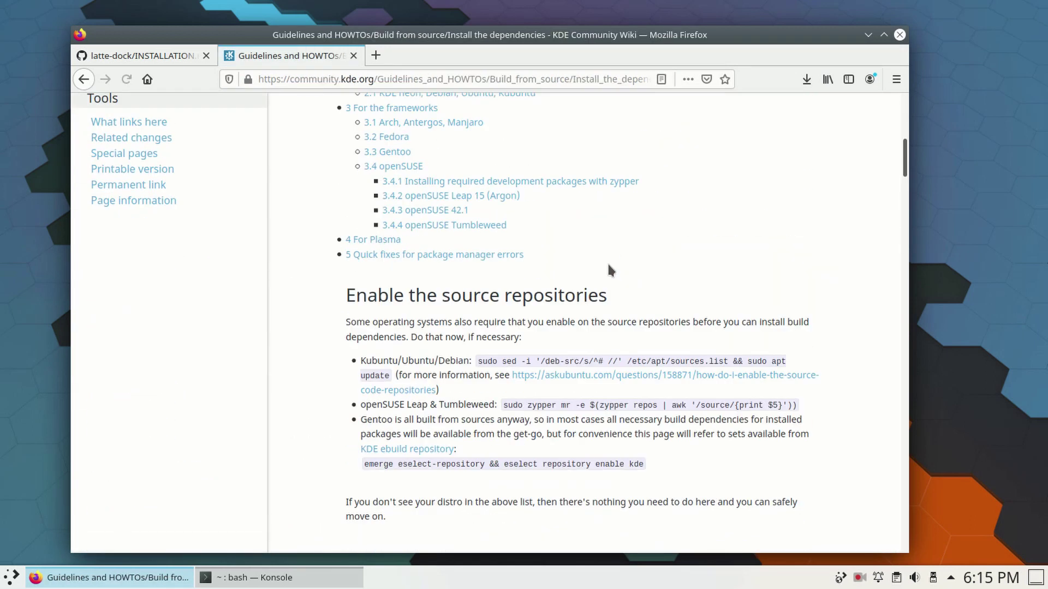
drag(359, 164, 737, 250)
scroll(813, 248, up, 3)
right_click(450, 184)
click(480, 192)
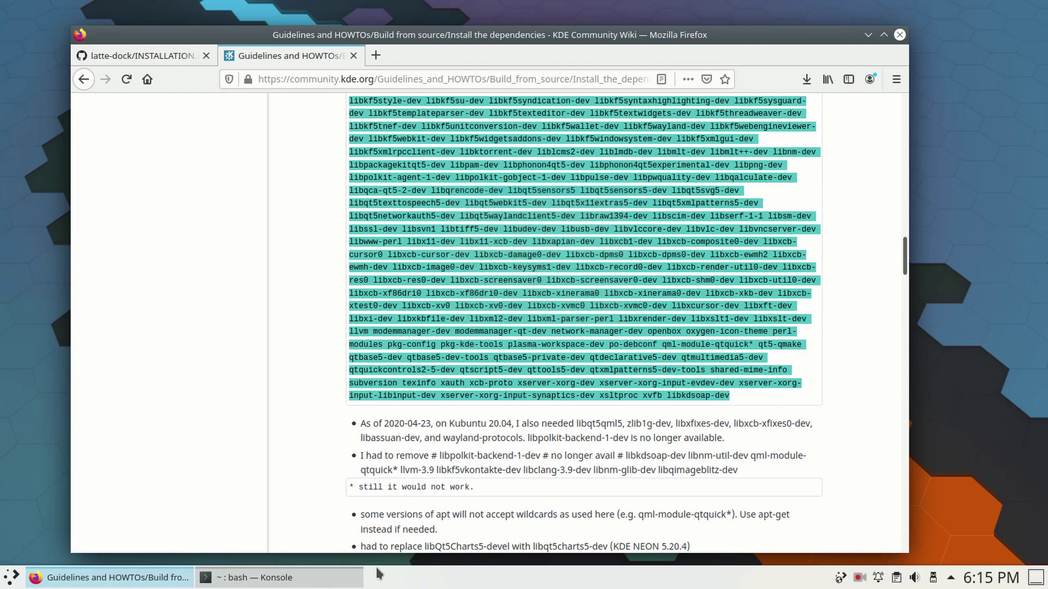
Minimize Firefox and try to install all the wiki's listed dependencies by running the copied command in Konsole
key(alt+Tab)
click(867, 34)
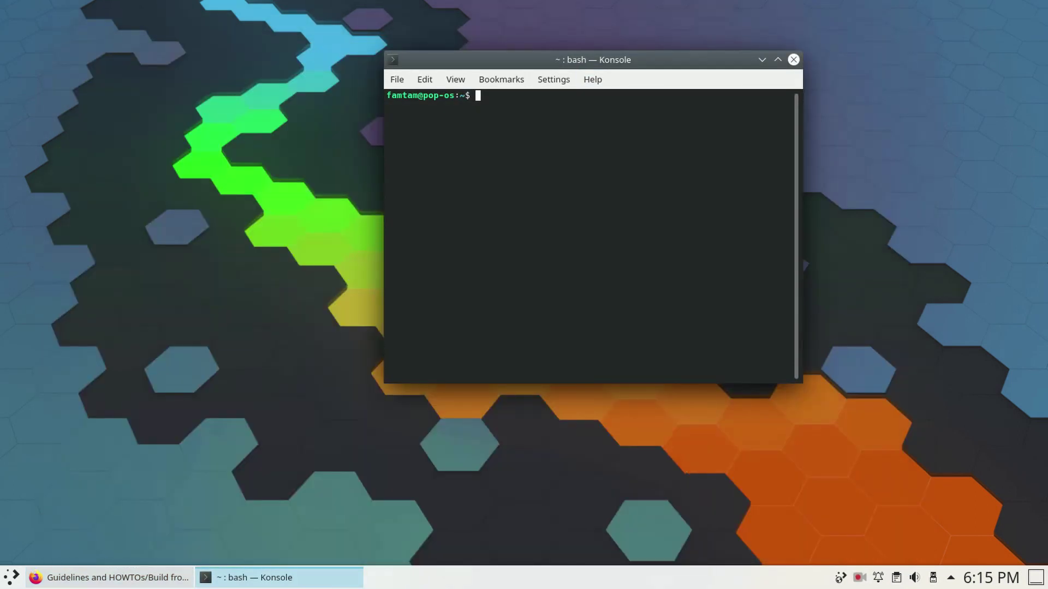
key(ctrl+shift+v)
key(Return)
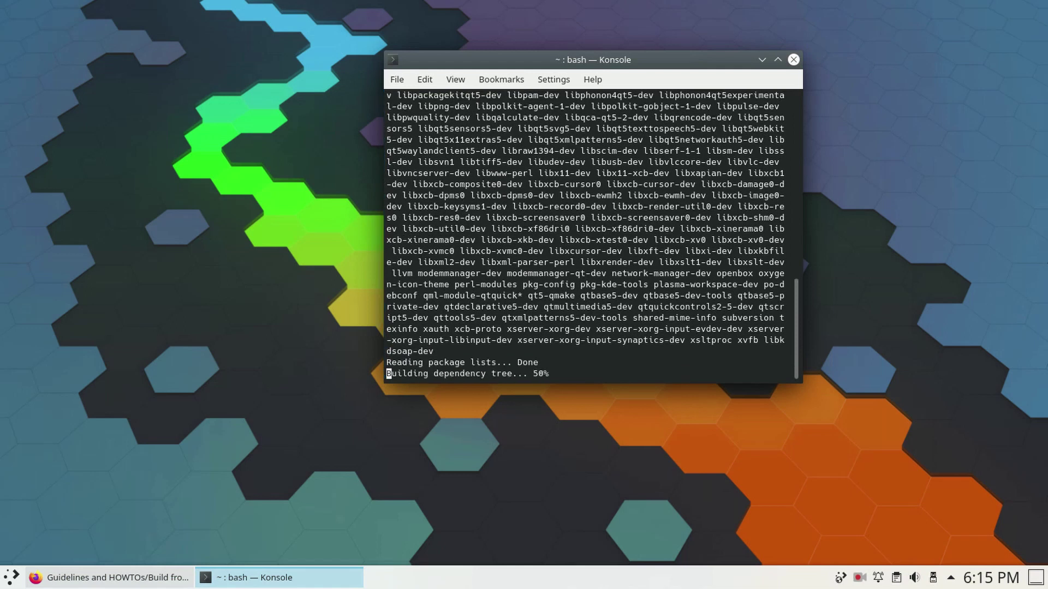
drag(604, 367, 534, 327)
click(536, 327)
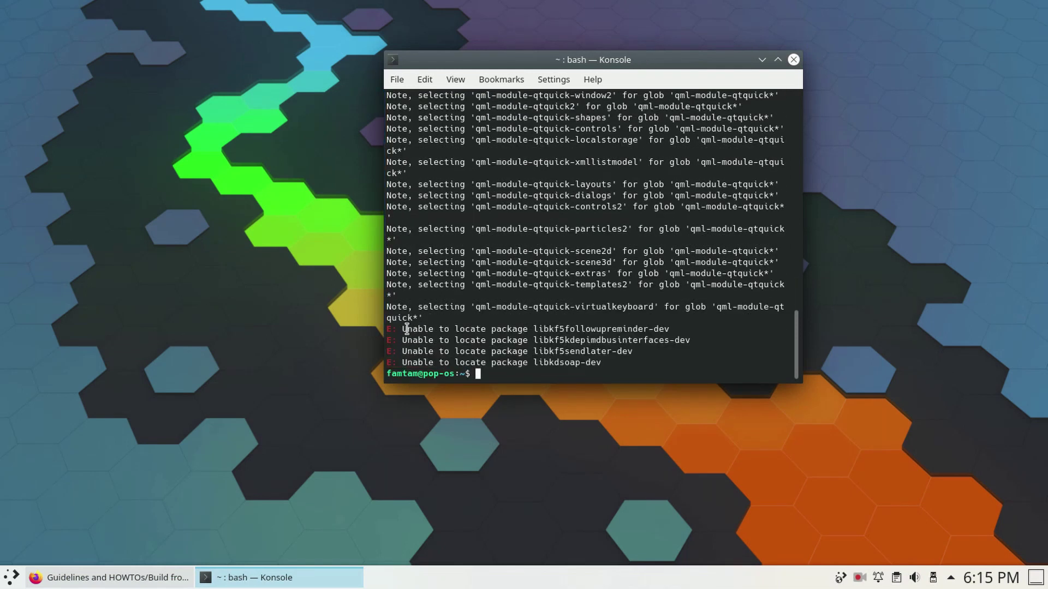
Open gedit and paste the copied dependency install command into a new document
drag(603, 369, 536, 328)
click(536, 328)
click(8, 579)
text(gedit)
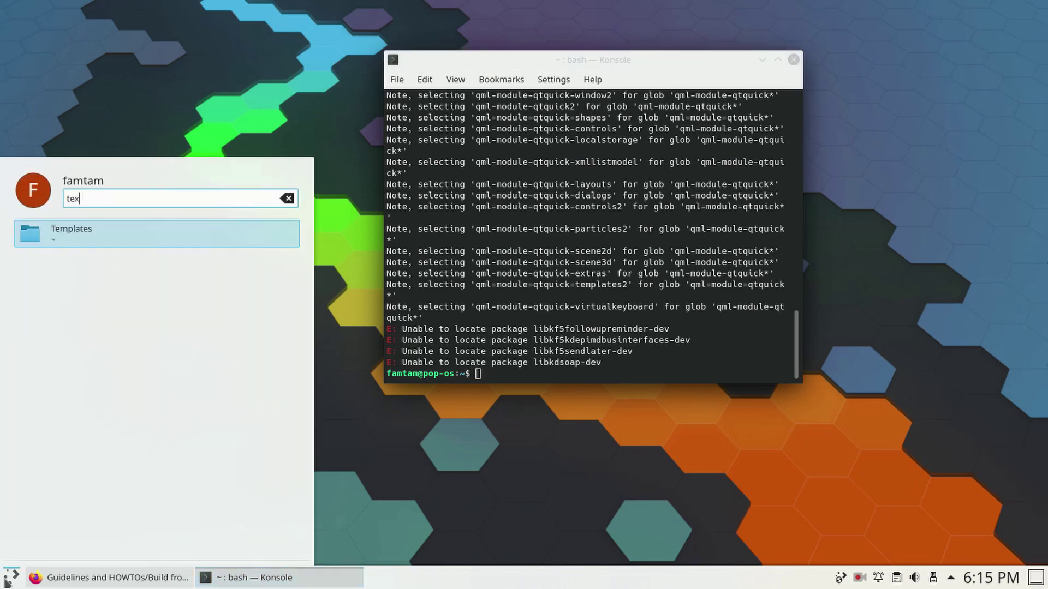
key(Return)
key(ctrl+v)
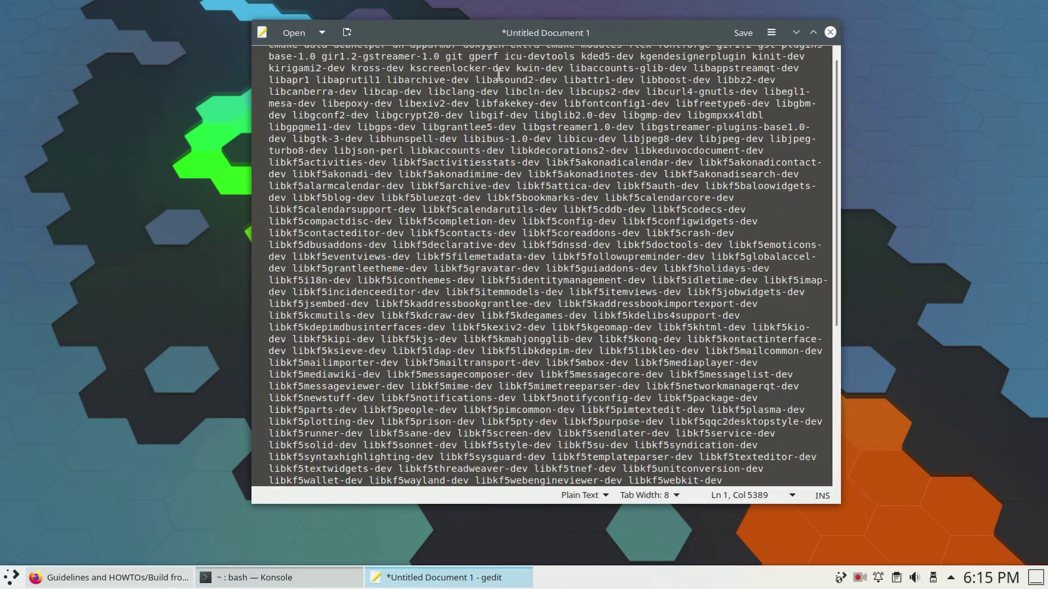
click(795, 32)
Copy the package name libkf5followupreminder-dev from Konsole, find it in the gedit document and delete it from the command
drag(670, 329, 534, 323)
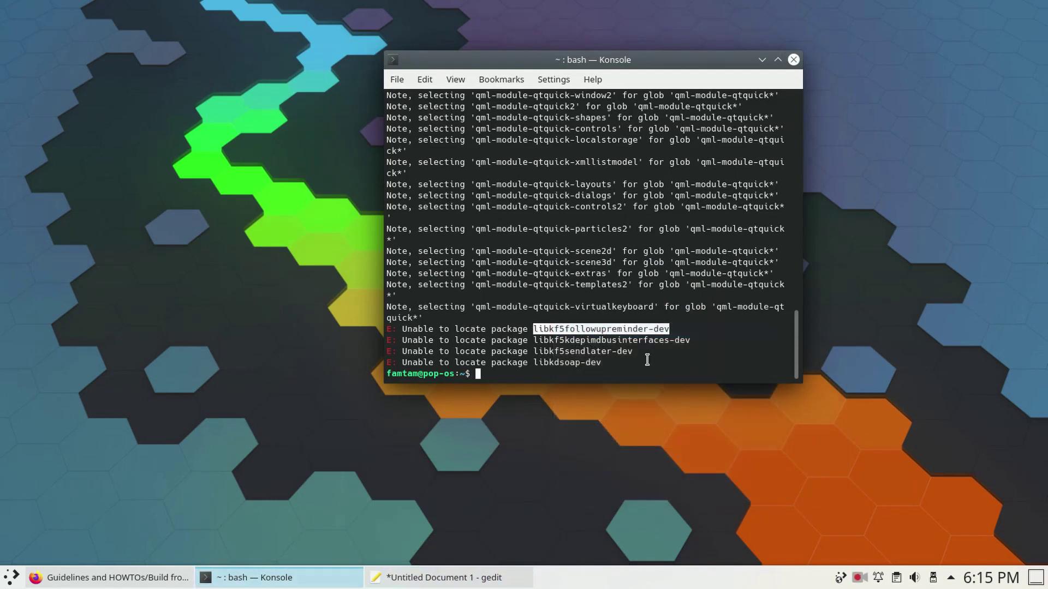
click(297, 580)
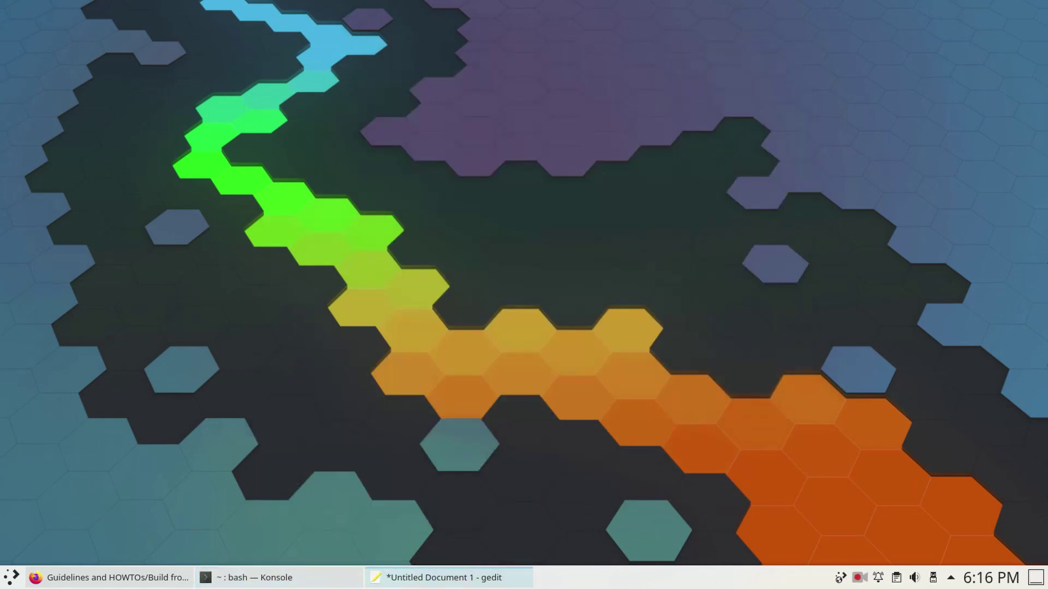
key(alt+Tab)
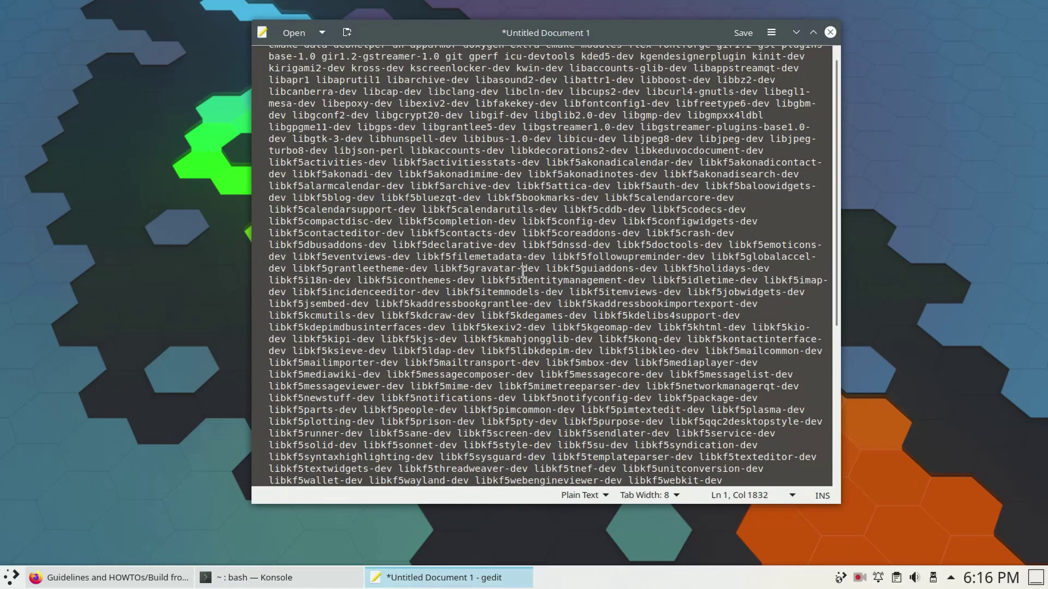
key(ctrl+f)
key(ctrl+v)
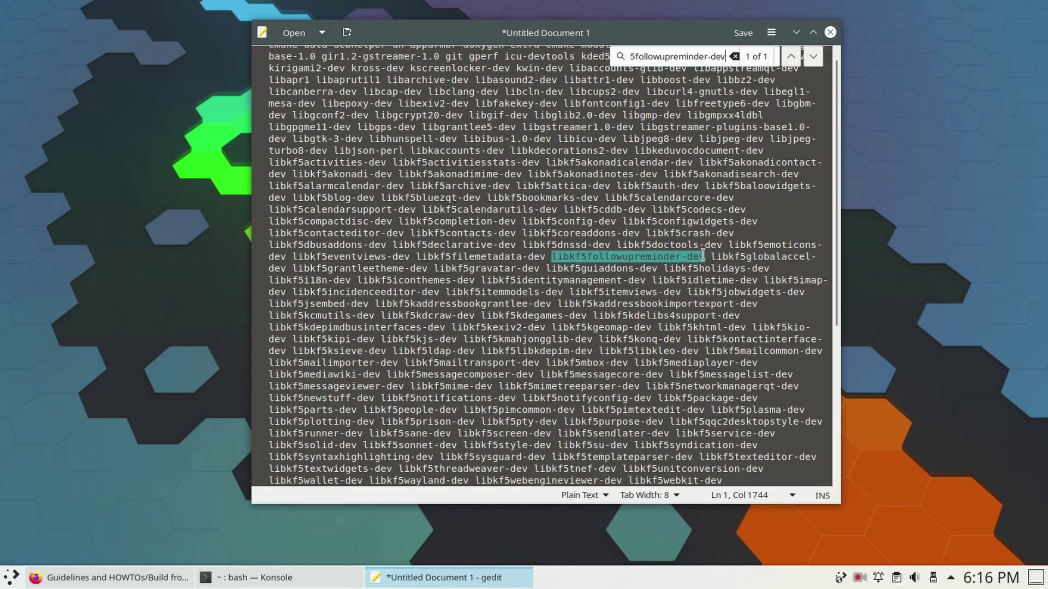
key(Return)
key(BackSpace)
text(libkf)
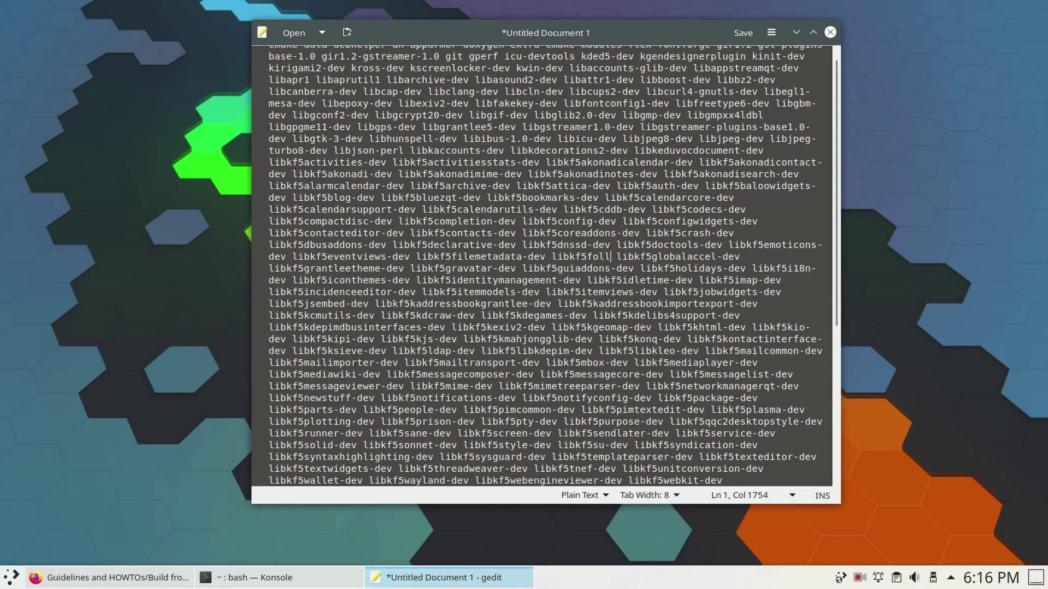
key(BackSpace)
key(BackSpace)
key(BackSpace)
key(BackSpace)
key(BackSpace)
key(BackSpace)
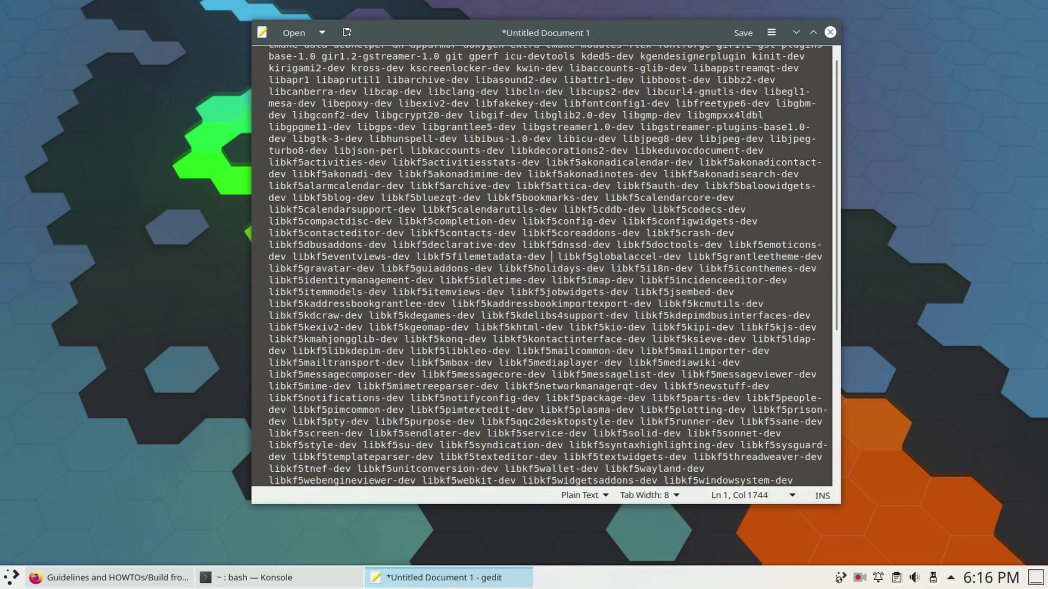
Copy libkf5kdepimdbusinterfaces-dev from the Konsole errors, find it in the gedit document and remove it from the command
click(302, 584)
drag(689, 342, 534, 339)
right_click(537, 339)
click(568, 347)
key(ctrl+f)
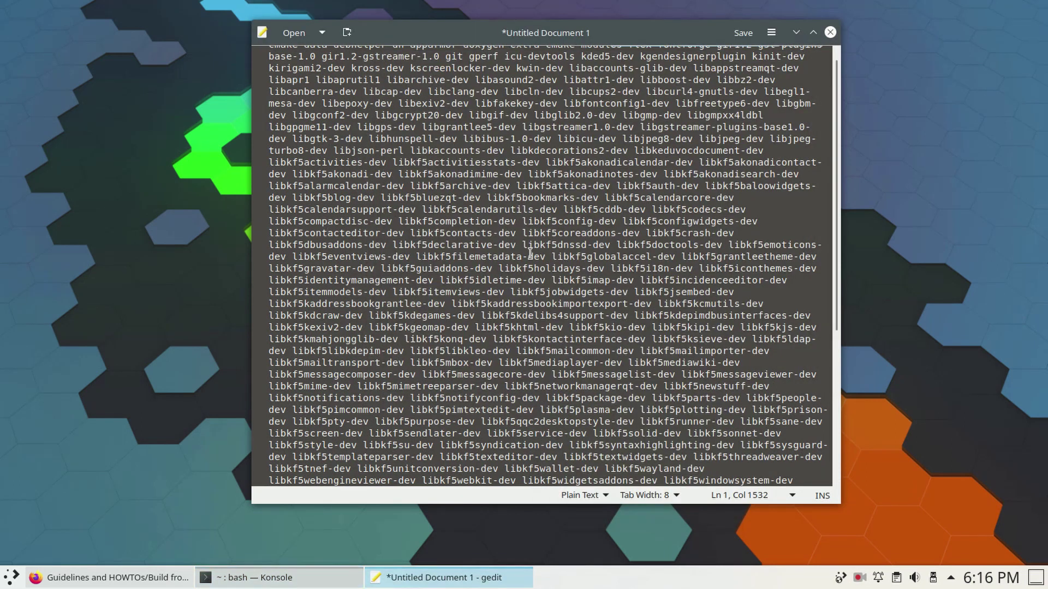
key(ctrl+v)
drag(812, 316, 533, 351)
key(BackSpace)
key(BackSpace)
Copy libkf5sendlater-dev from the Konsole errors, find it in the gedit document and remove it from the command
key(alt+Tab)
right_click(534, 351)
click(551, 360)
click(508, 434)
key(ctrl+f)
key(ctrl+v)
key(Escape)
key(BackSpace)
key(BackSpace)
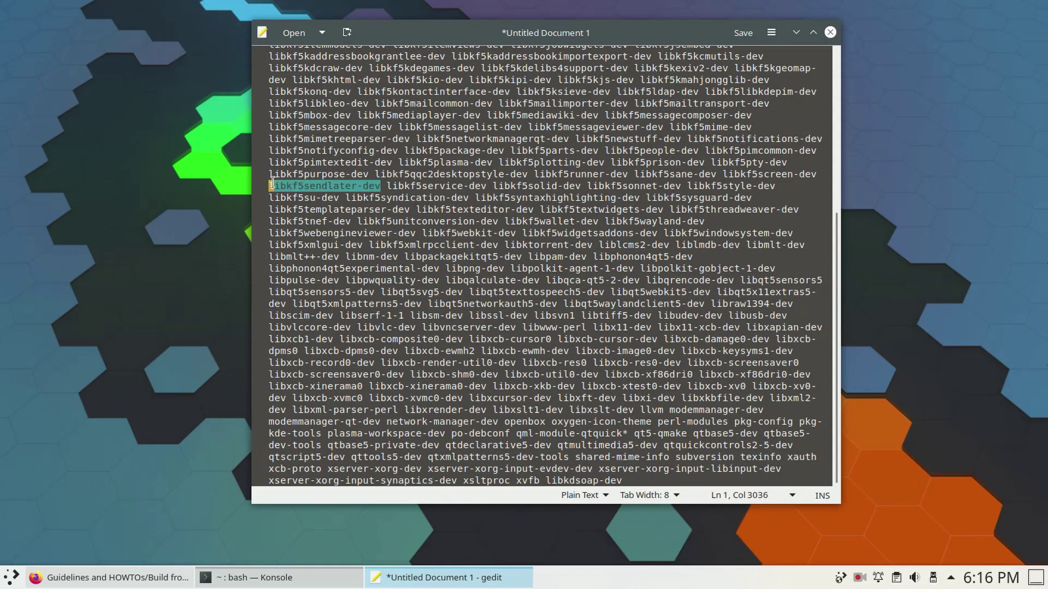
Copy libkdsoap-dev from the Konsole errors, find it in the gedit document and delete it from the command's end
key(alt+Tab)
drag(601, 363, 534, 362)
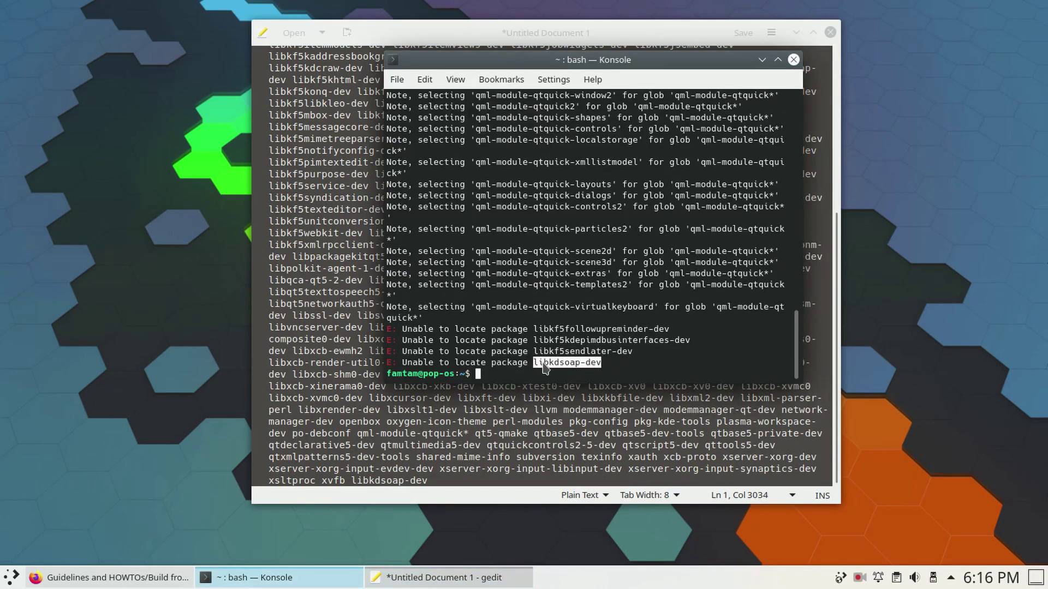
right_click(534, 363)
click(552, 371)
click(510, 441)
key(ctrl+f)
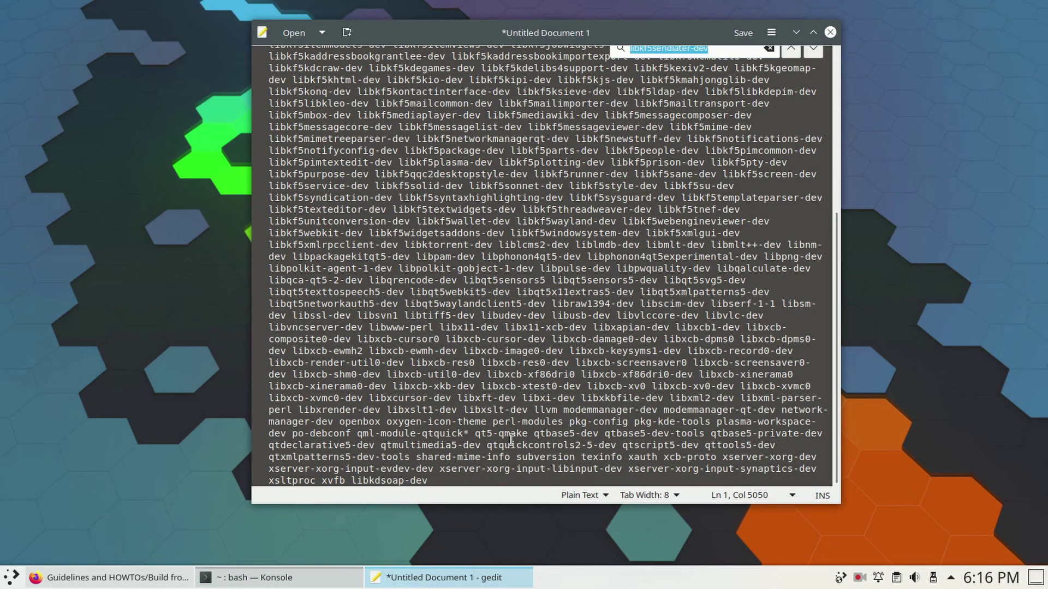
key(ctrl+v)
key(Escape)
drag(388, 481, 354, 480)
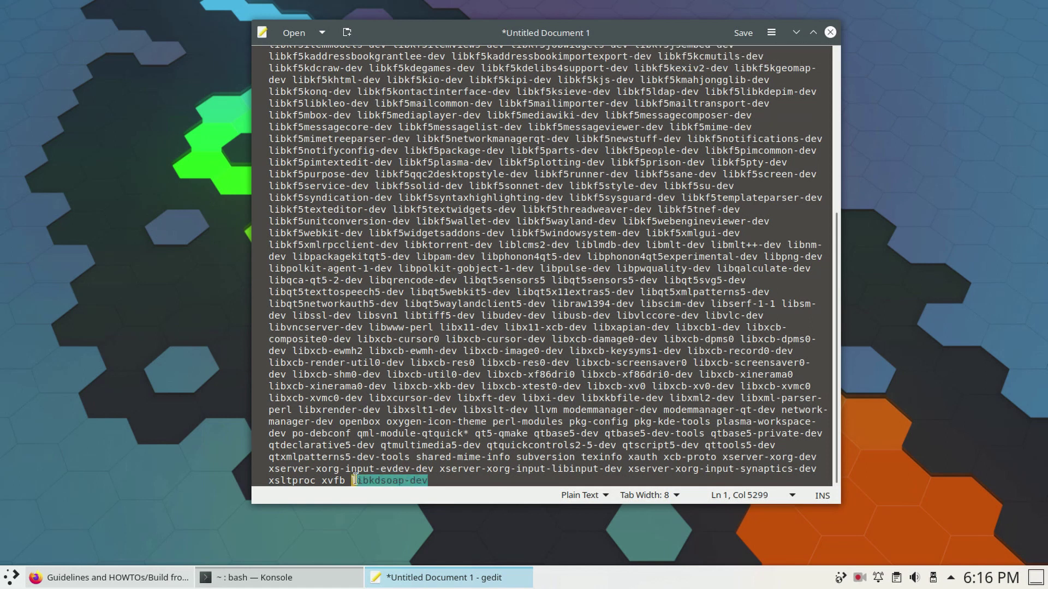
key(BackSpace)
key(BackSpace)
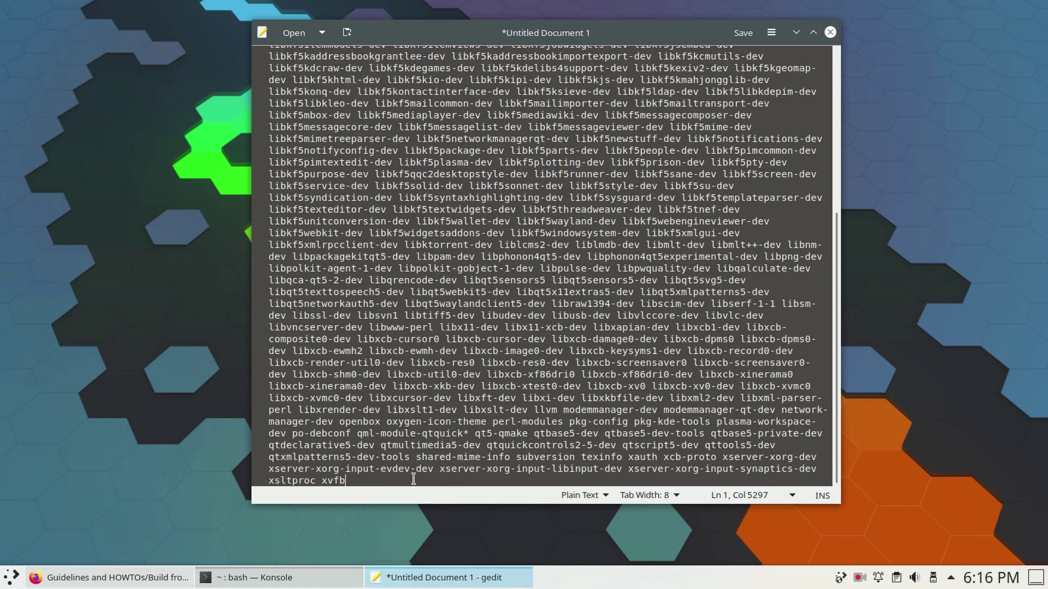
Copy the whole edited command from gedit, minimize the editor and clear the Konsole terminal
key(ctrl+a)
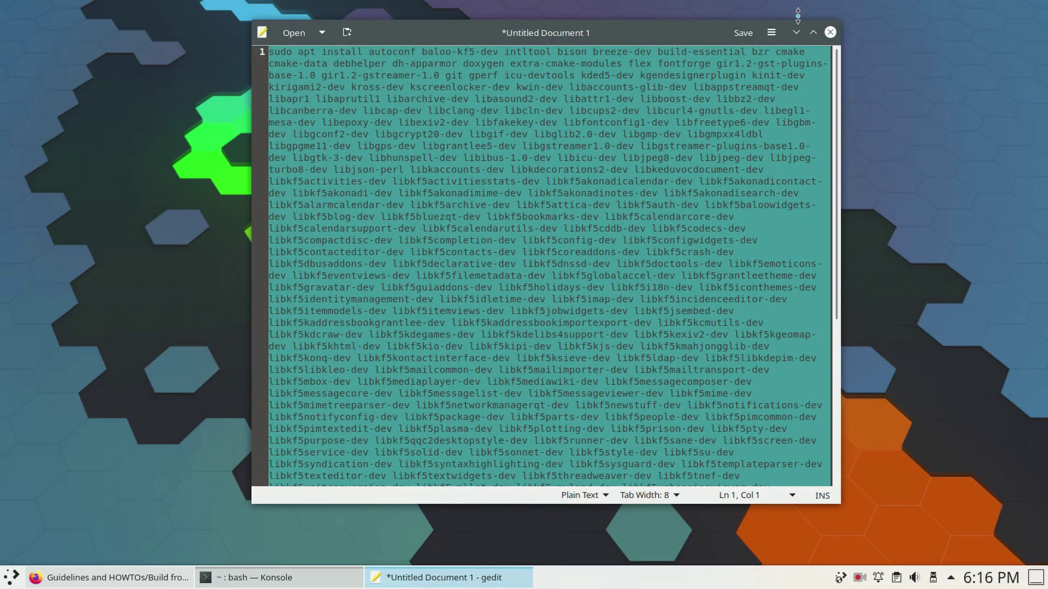
click(796, 32)
click(528, 375)
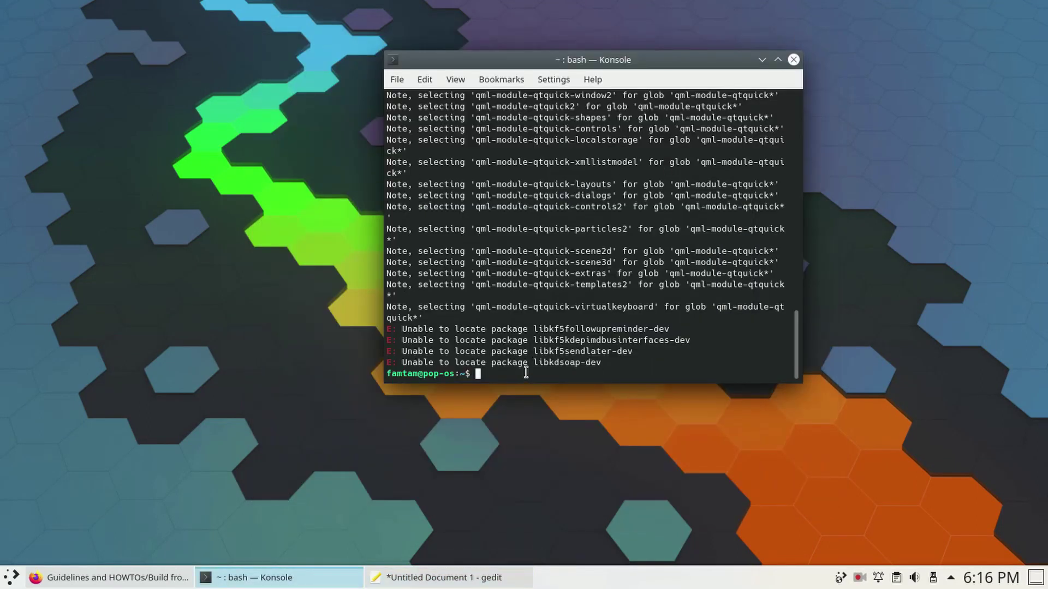
text(clear)
key(Return)
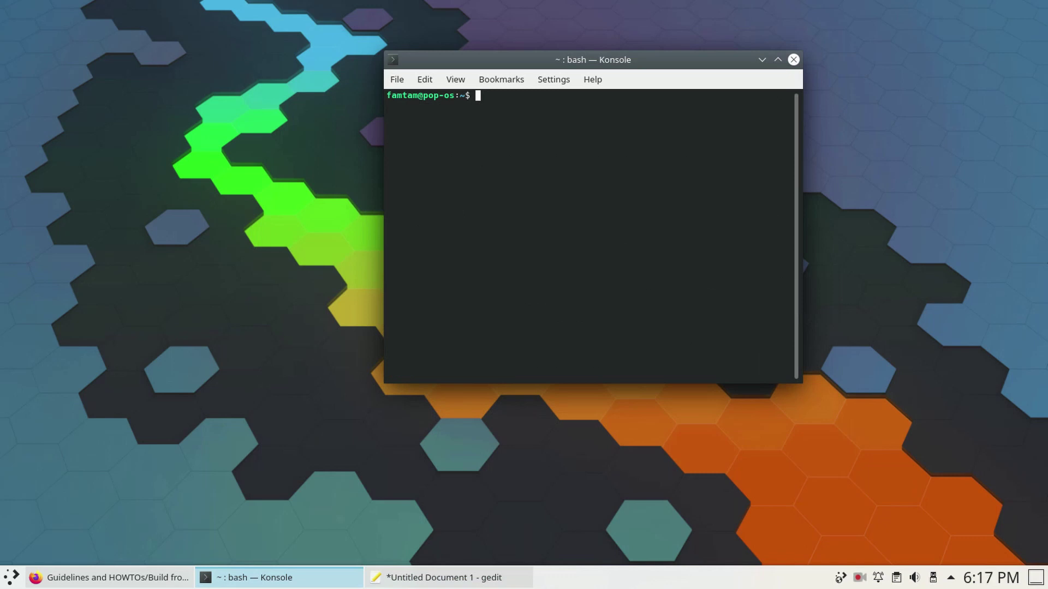
Install the remaining dependencies by running the edited command in Konsole and accepting with y
key(ctrl+shift+v)
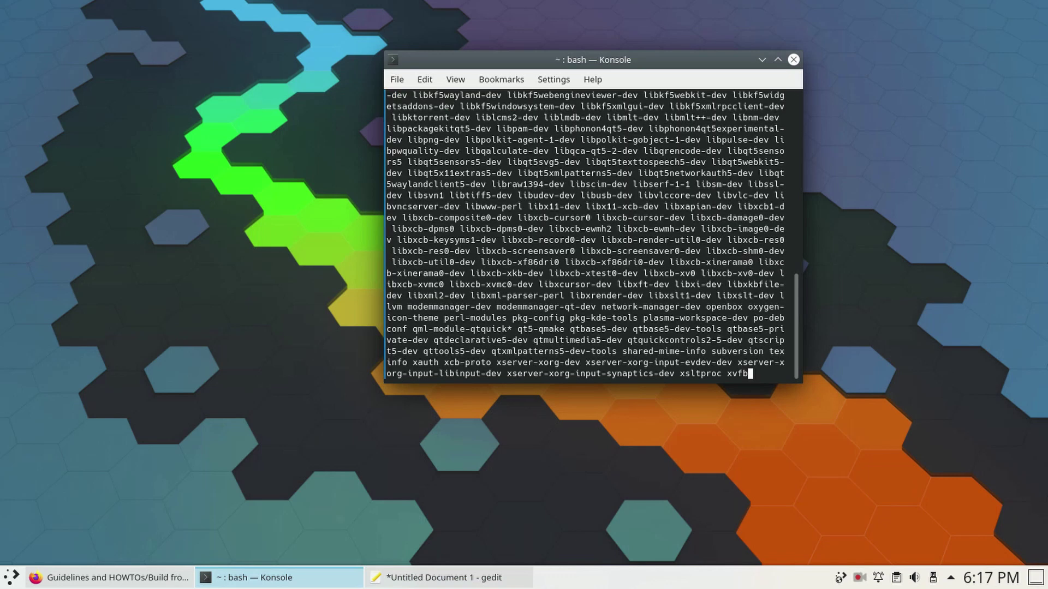
key(Return)
text(y)
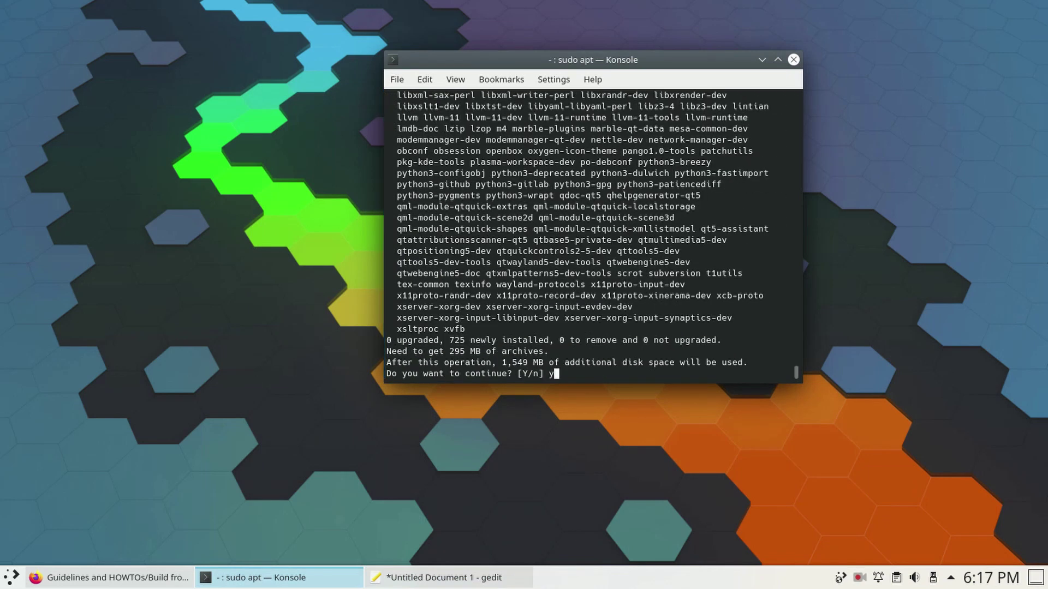
key(Return)
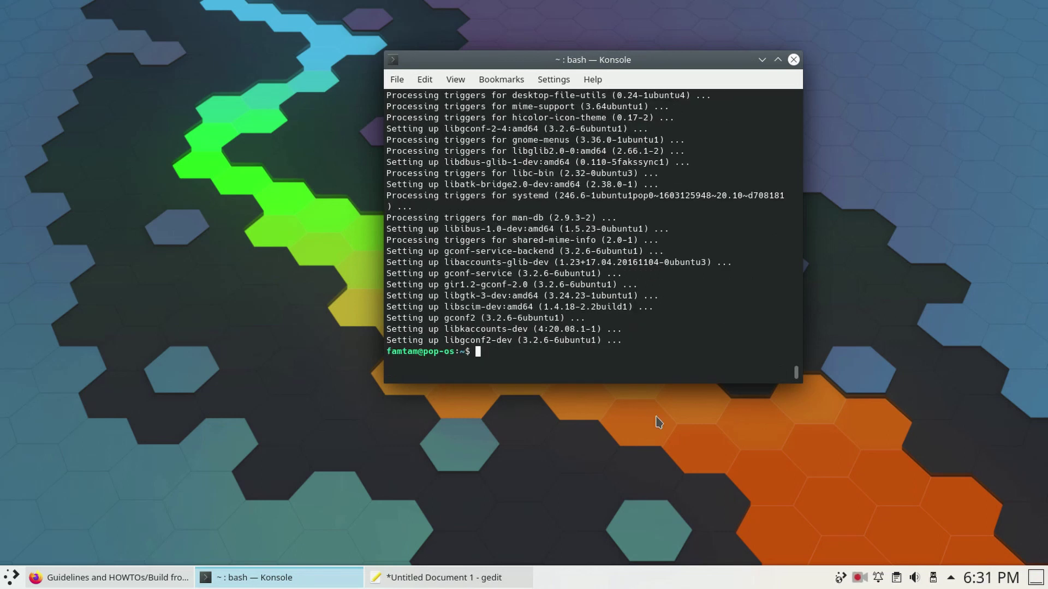
Close Konsole, Firefox and gedit, discarding the unsaved document
click(794, 59)
click(61, 579)
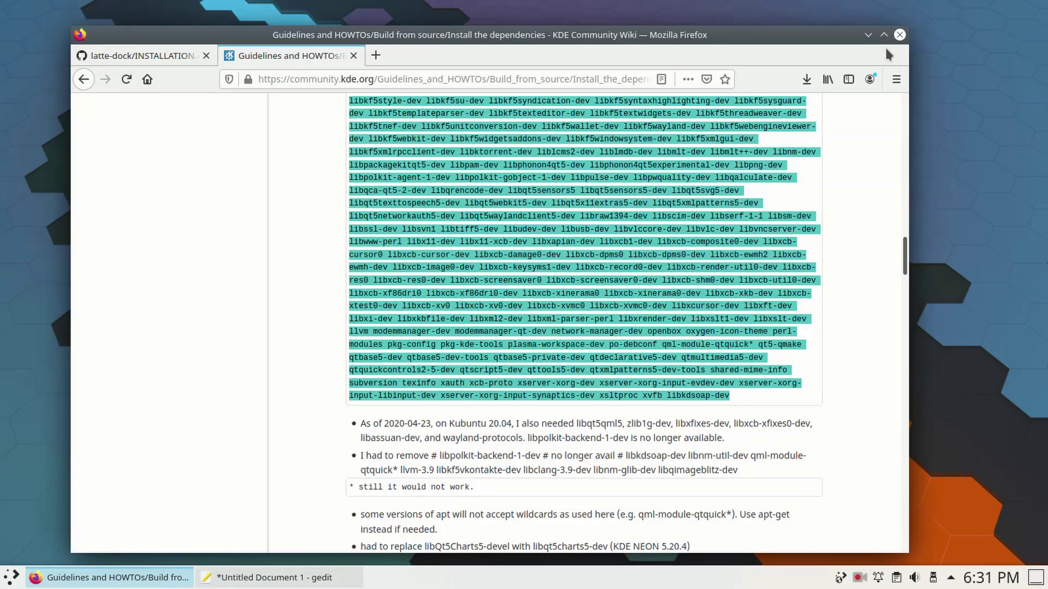
click(974, 10)
click(115, 578)
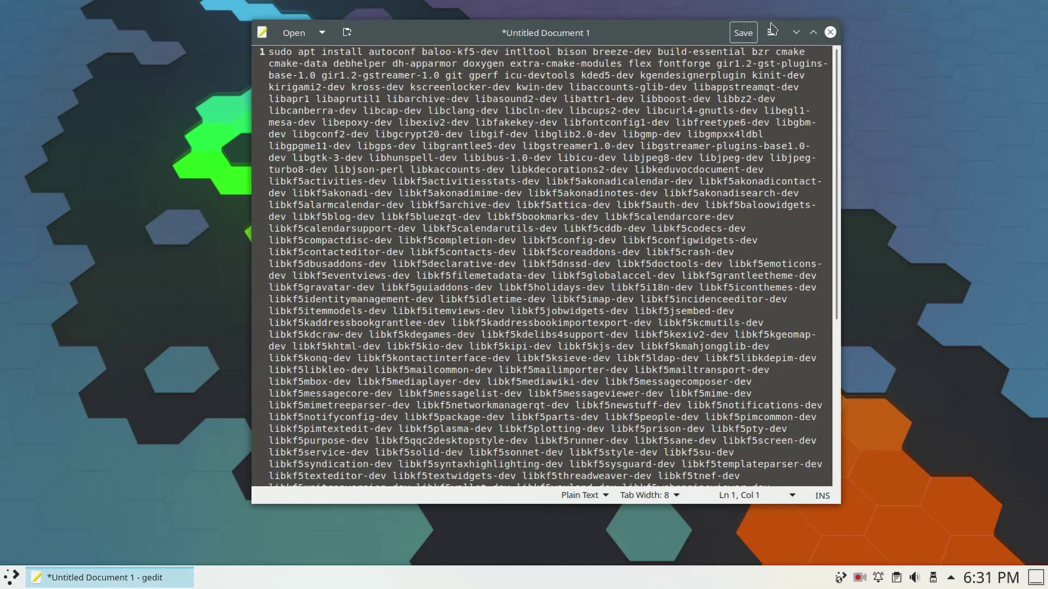
click(830, 32)
click(434, 381)
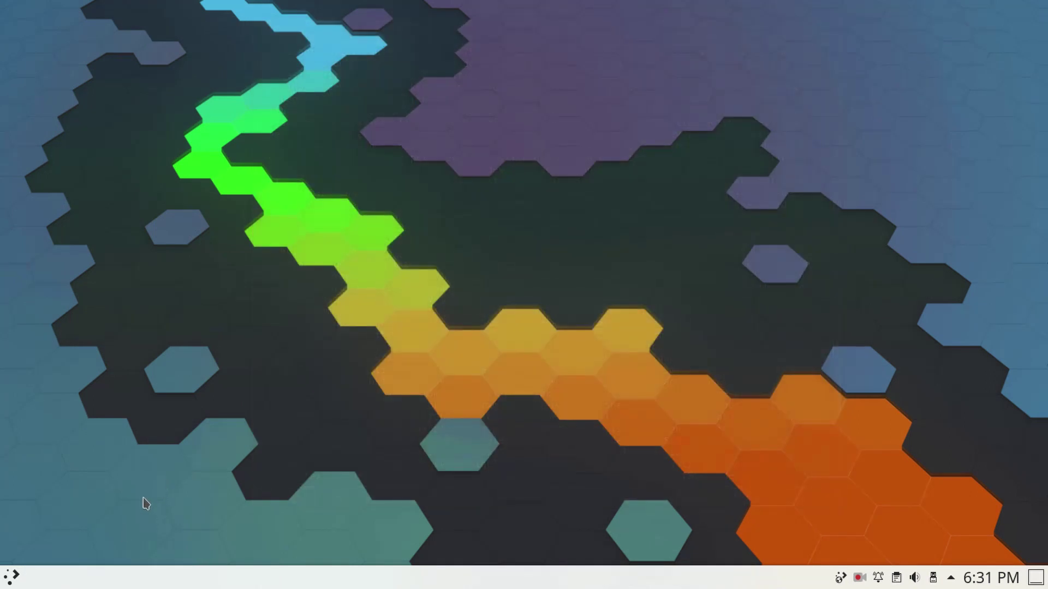
Open the Dolphin file manager and go to the Downloads folder
click(11, 577)
click(109, 262)
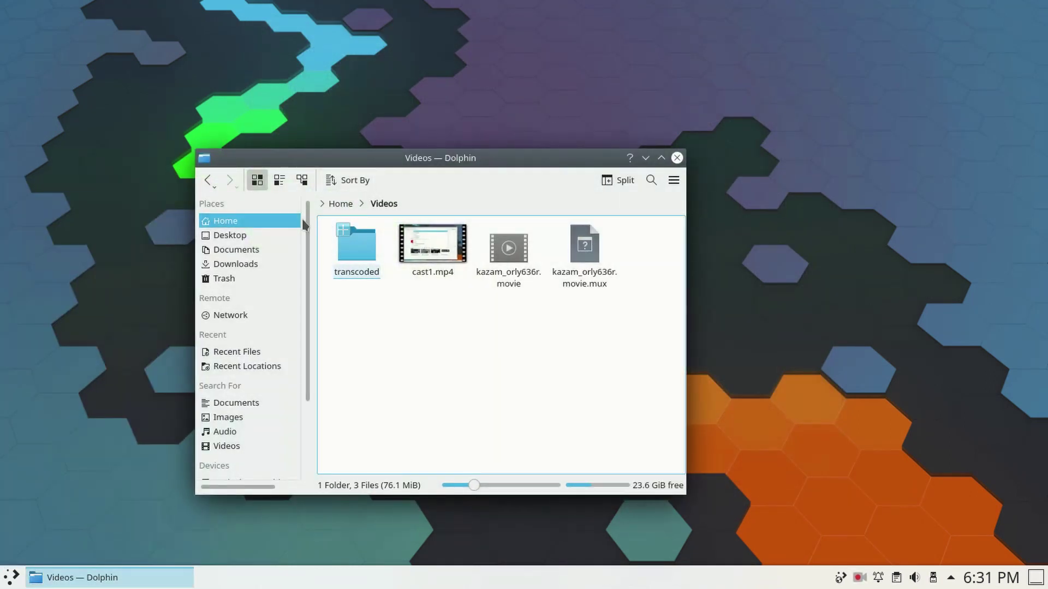
click(229, 263)
mouse_move(351, 328)
mouse_down()
mouse_move(374, 276)
mouse_move(367, 347)
mouse_move(393, 267)
mouse_move(381, 248)
mouse_move(341, 320)
mouse_up()
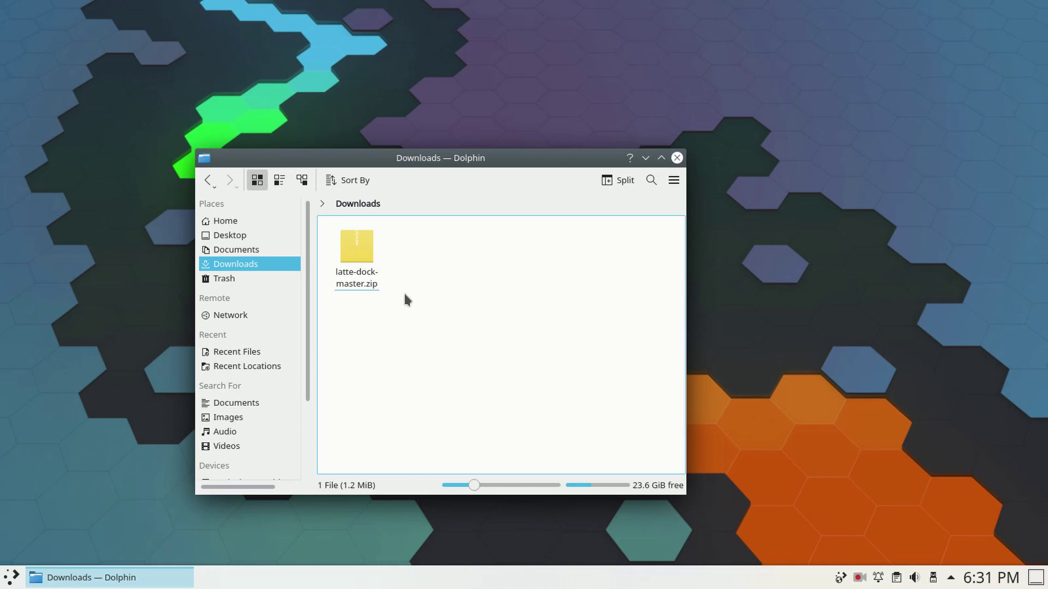
Extract latte-dock-master.zip into the Downloads folder
click(354, 263)
right_click(354, 264)
click(419, 273)
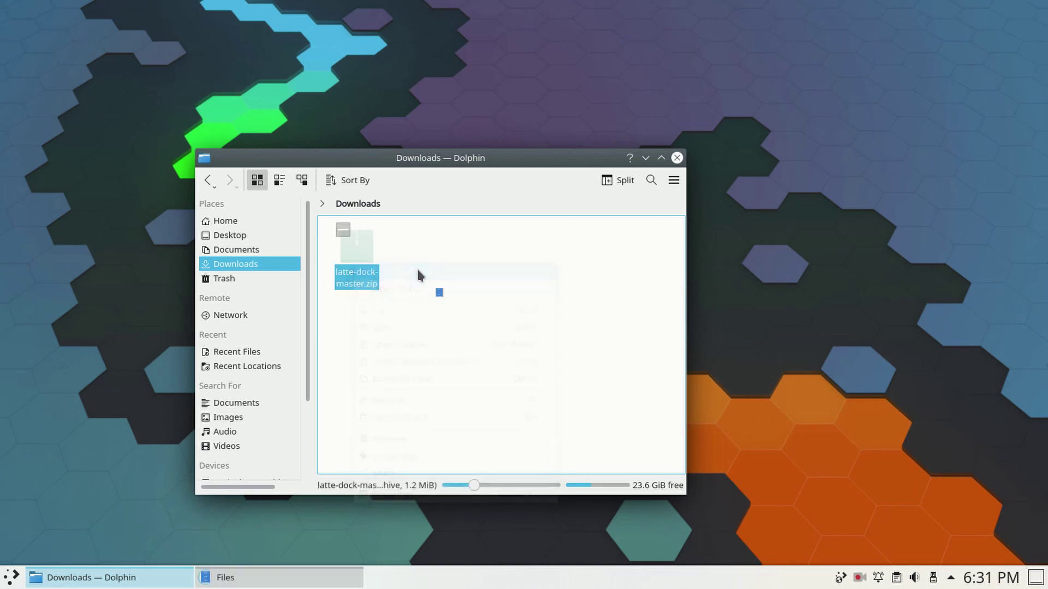
right_click(680, 91)
click(718, 261)
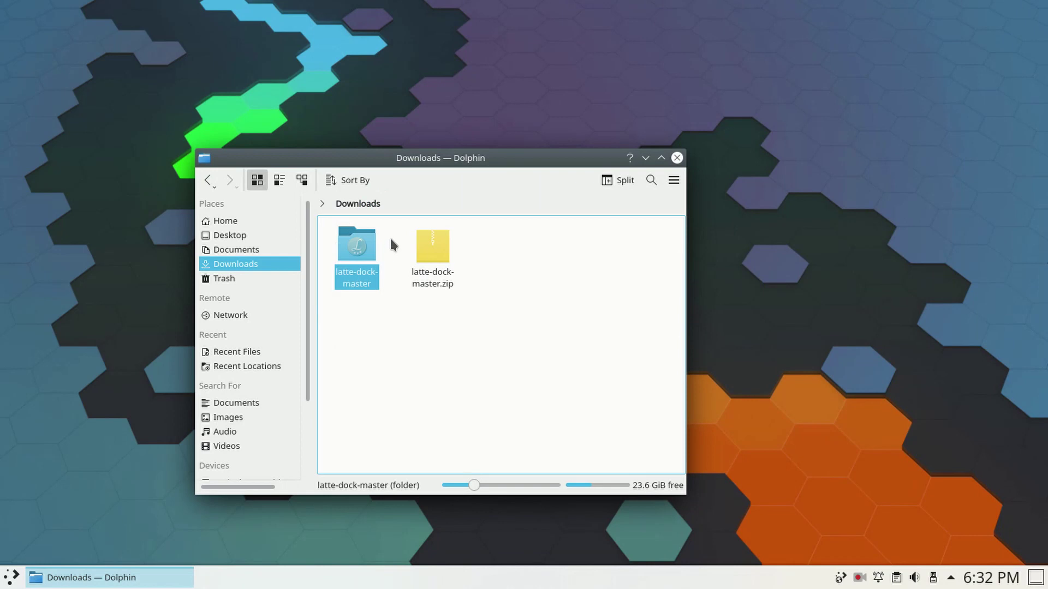
Open the extracted latte-dock-master folder and start a terminal in it
click(352, 304)
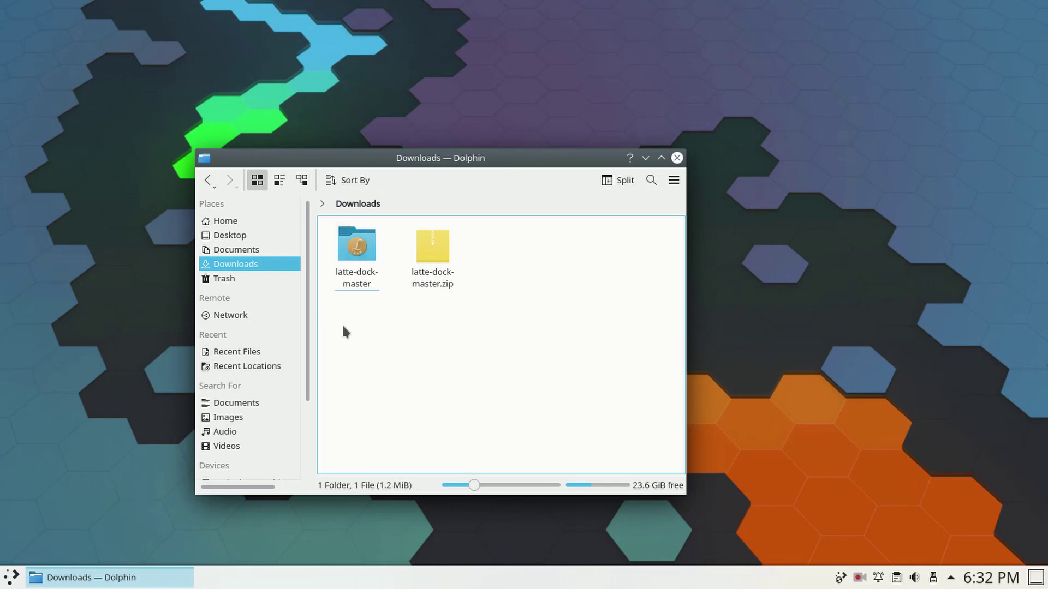
click(372, 263)
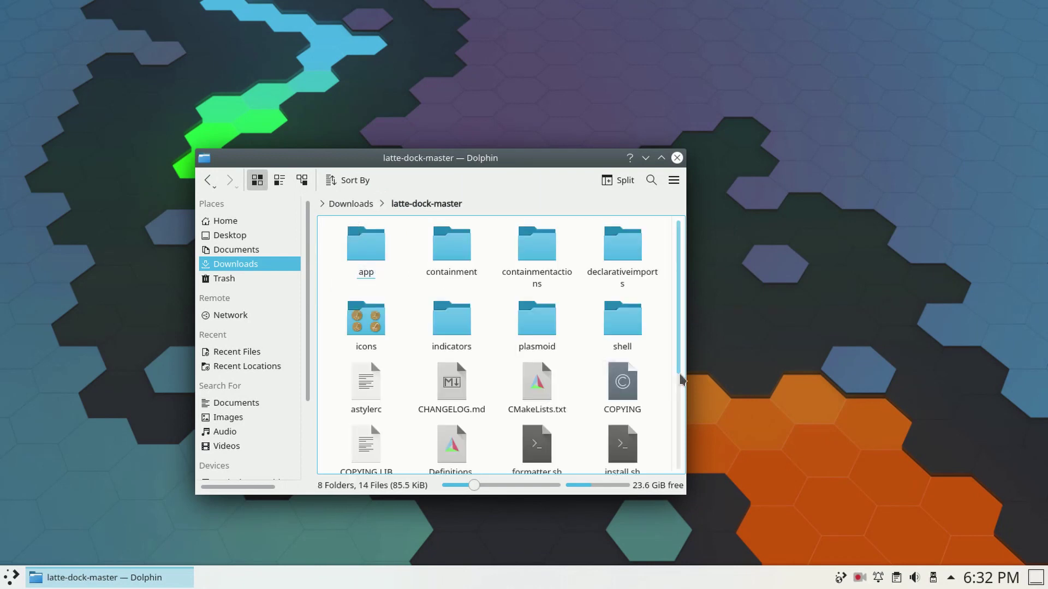
scroll(659, 369, down, 3)
right_click(578, 425)
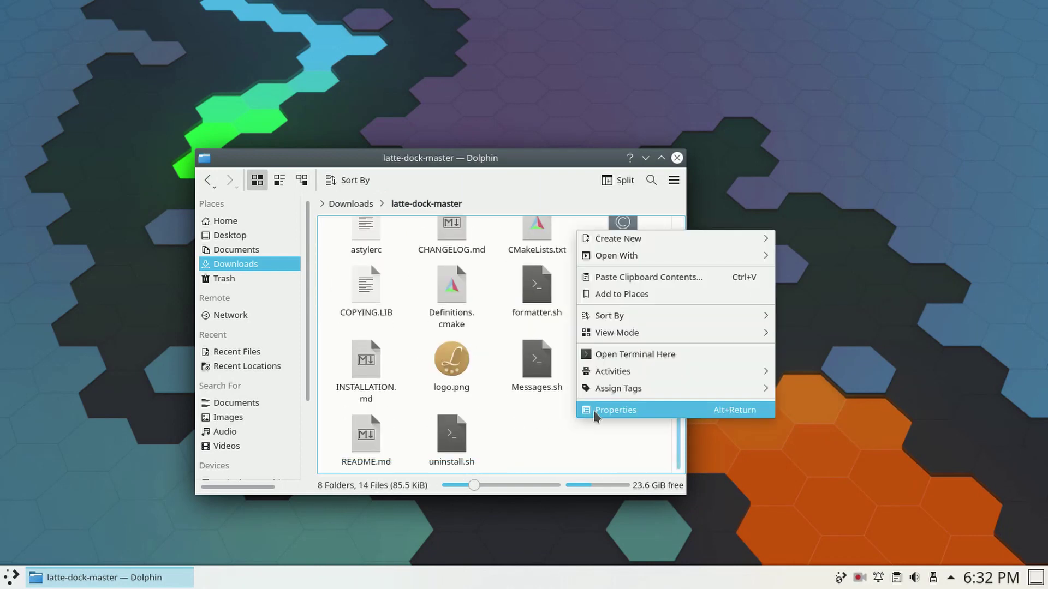
click(615, 358)
drag(641, 78, 610, 162)
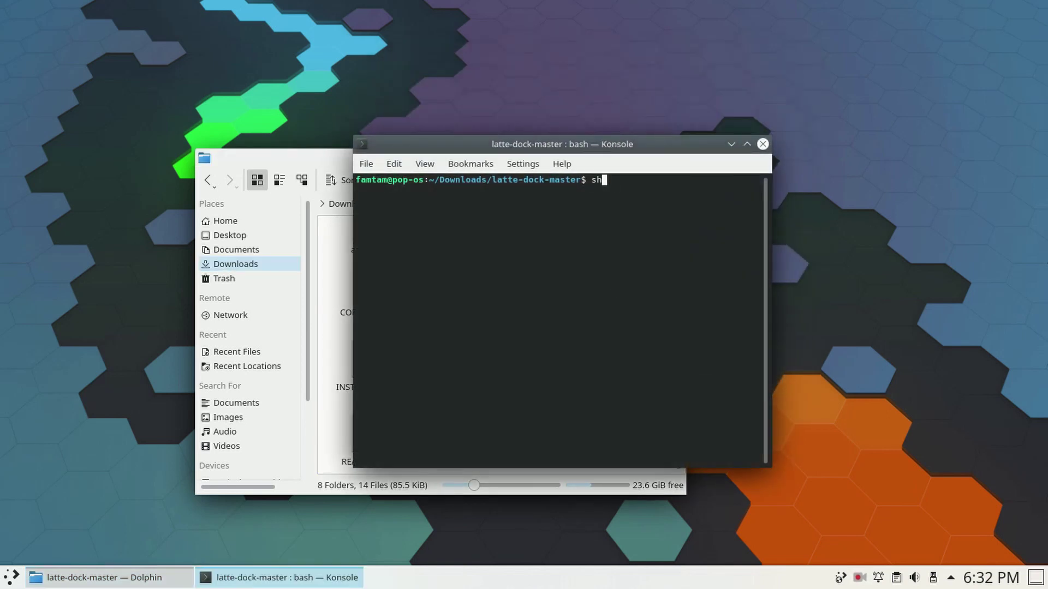
Build and install Latte Dock by running "sh install.sh", entering the sudo password when requested
text(sh install.sh)
key(Return)
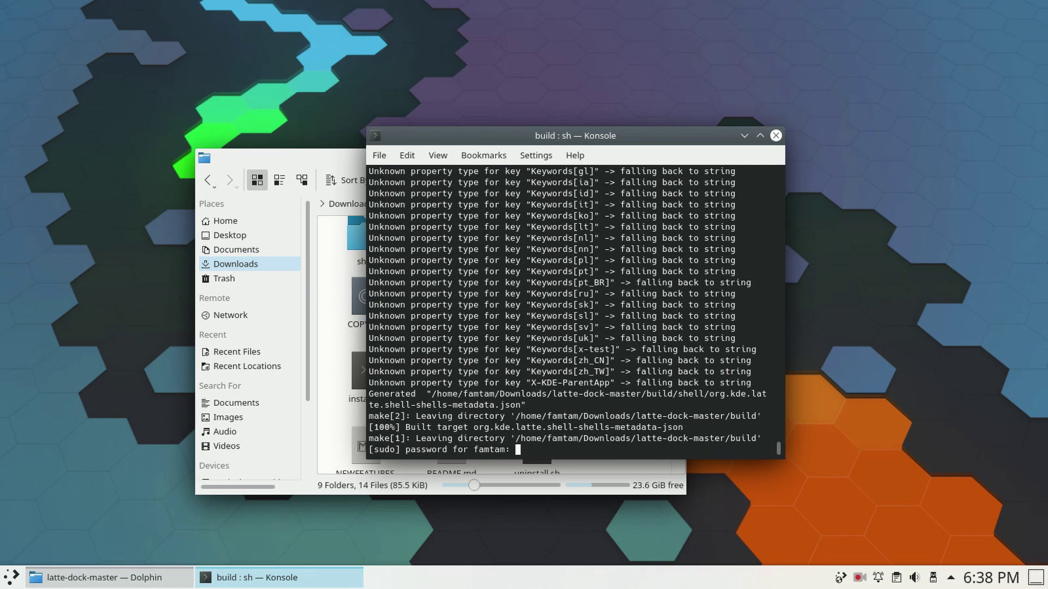
key(Return)
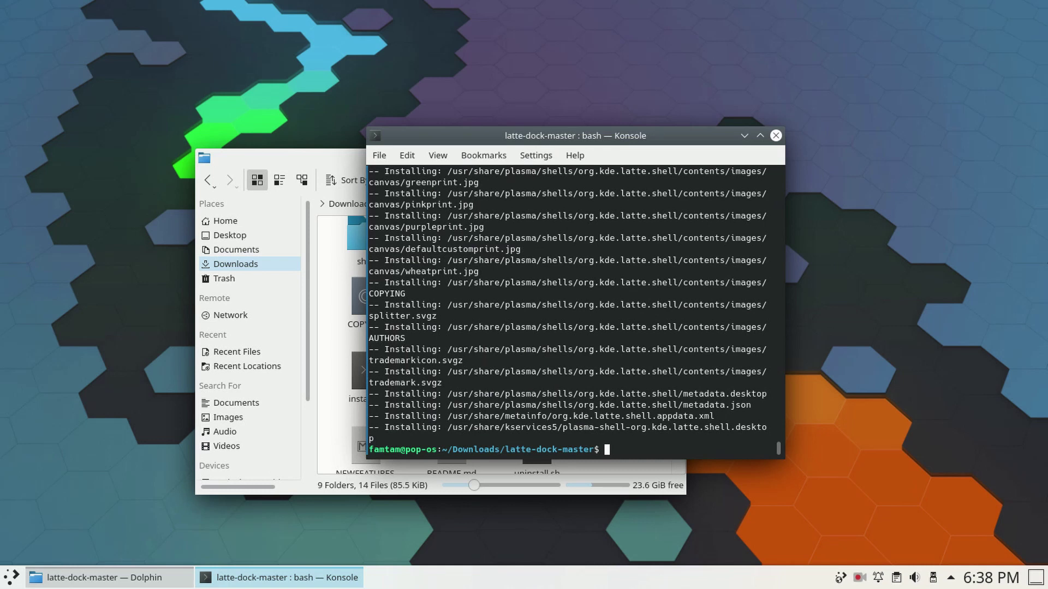
Close the Dolphin window and move the Konsole window nearer the middle of the desktop
drag(284, 158, 204, 148)
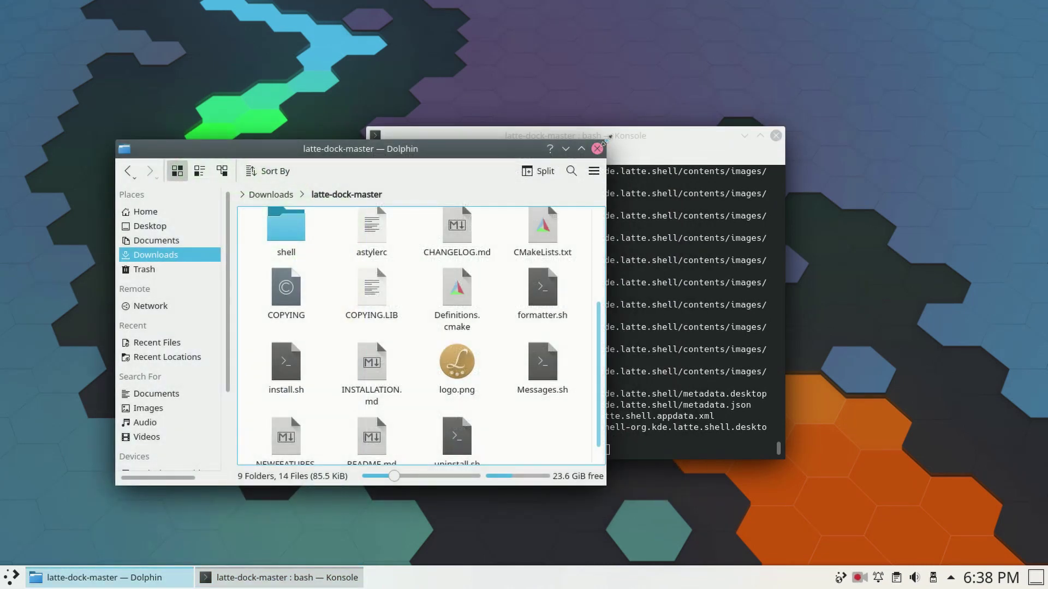
click(598, 149)
drag(715, 141, 679, 139)
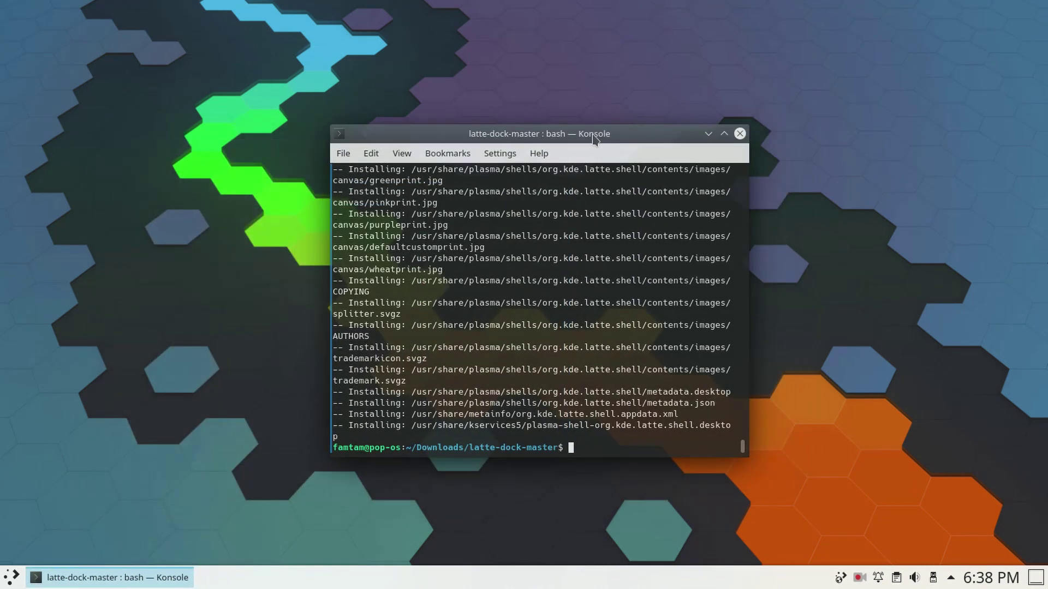
Close the Konsole window, find "latte" in the application launcher and start Latte Dock
click(740, 135)
click(10, 577)
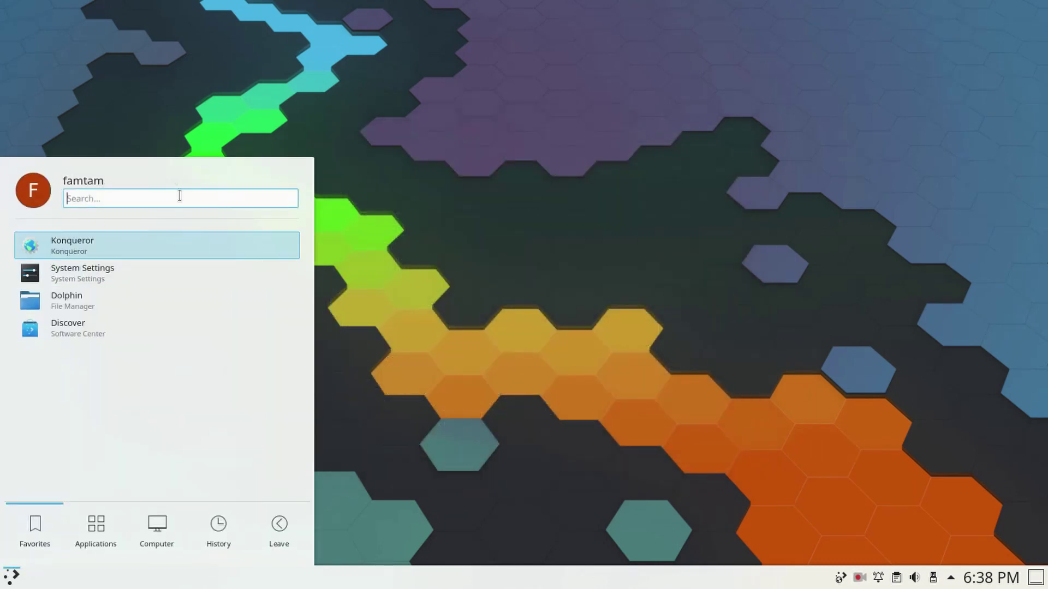
text(latte)
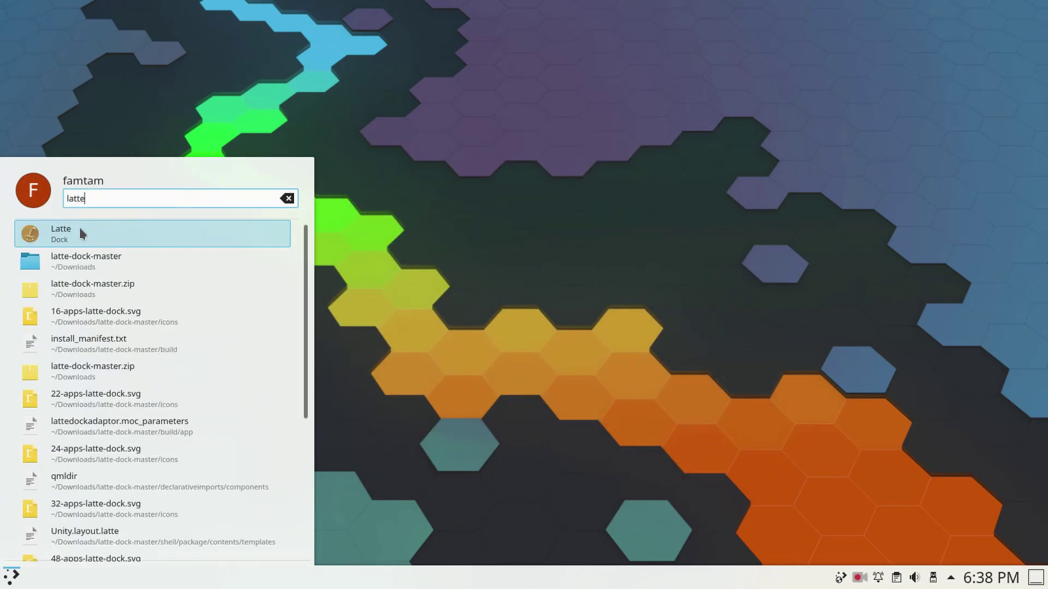
click(81, 232)
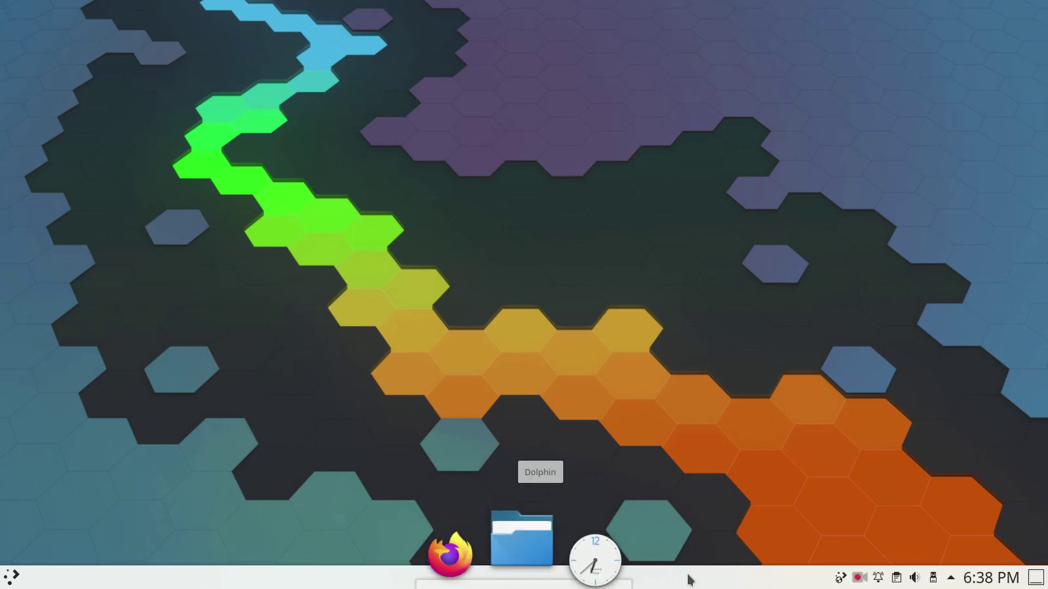
Edit the default Plasma panel and move it to the top edge of the desktop
right_click(246, 580)
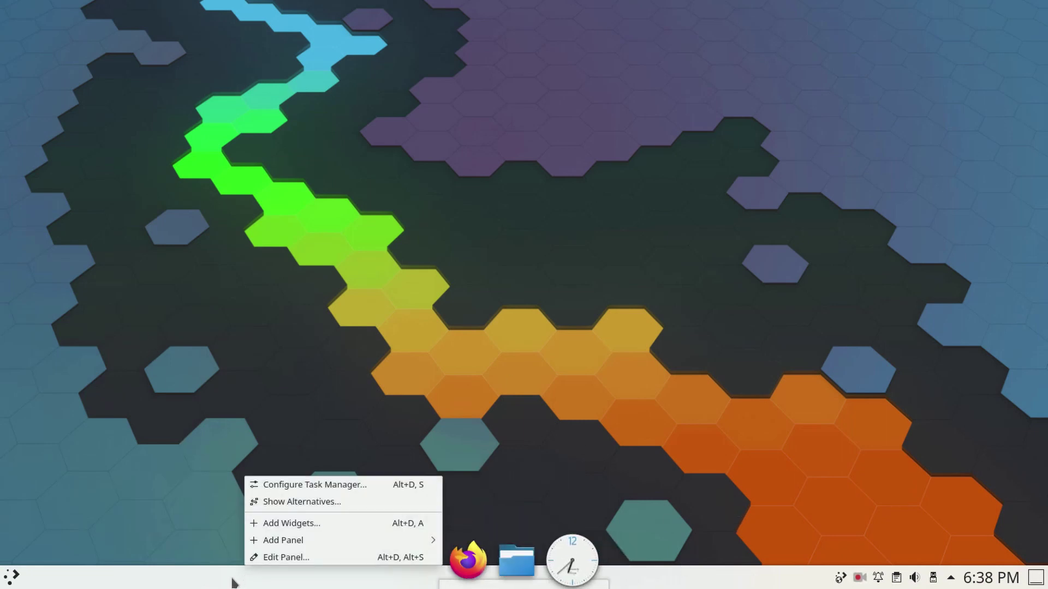
click(279, 557)
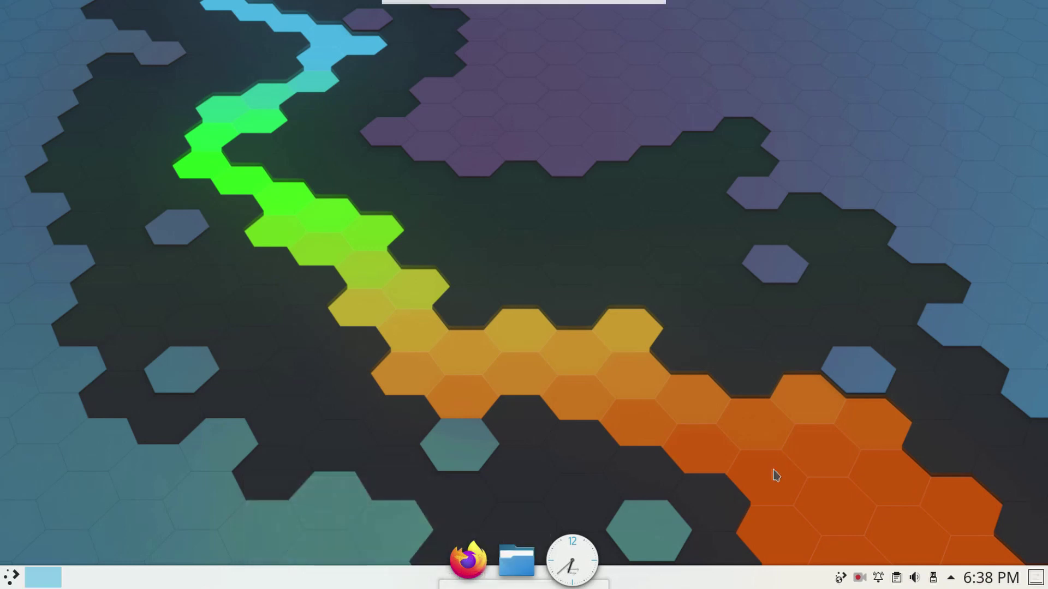
drag(492, 527, 529, 5)
click(755, 192)
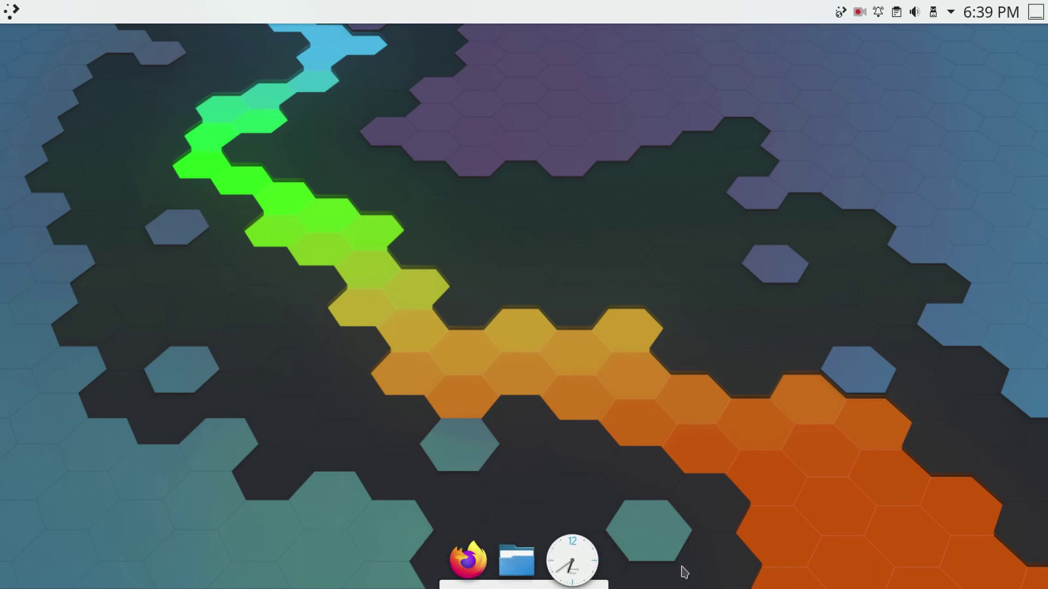
Open the Latte dock for editing and enable its advanced settings
right_click(449, 568)
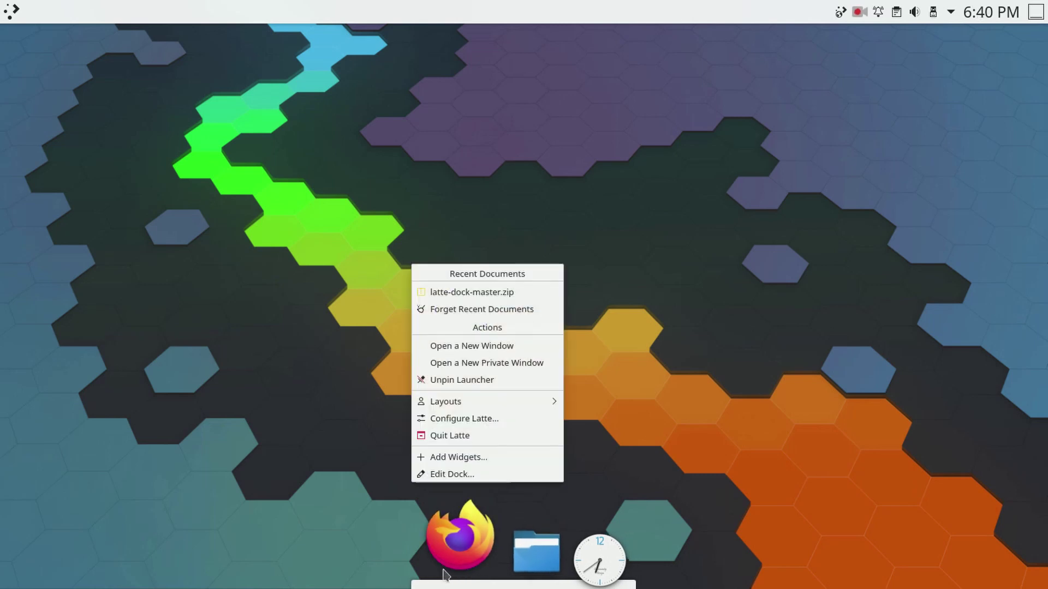
click(437, 475)
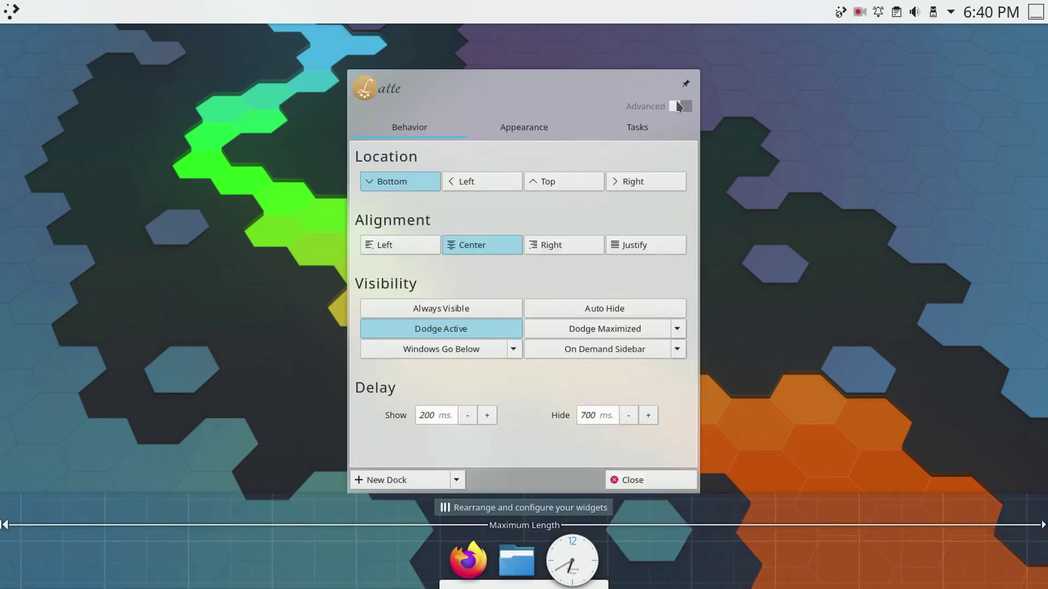
click(676, 106)
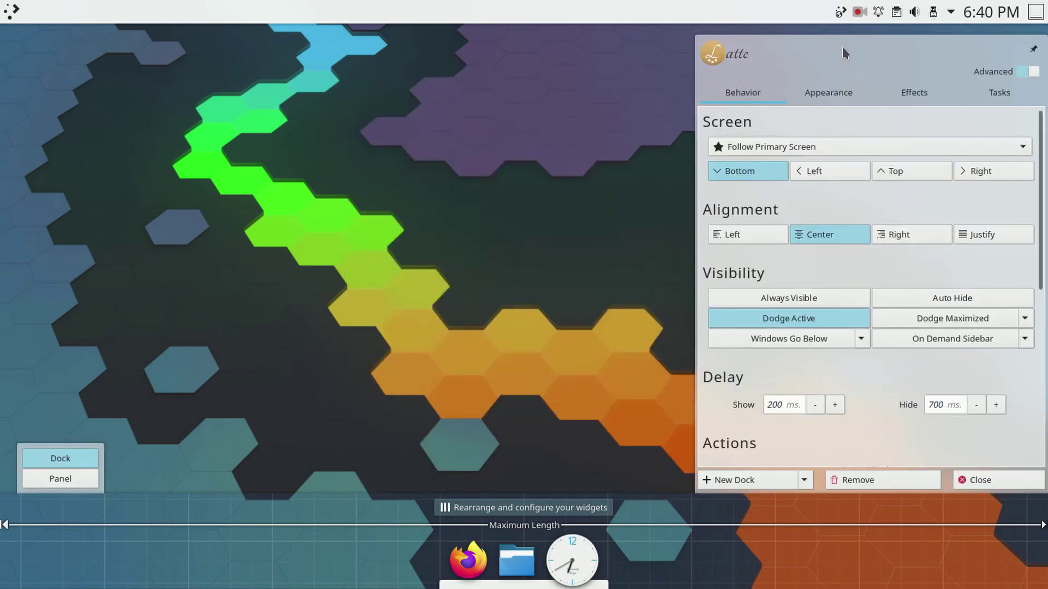
Set the dock background's size and corner radius to 100% in its appearance settings
click(834, 96)
scroll(892, 341, down, 3)
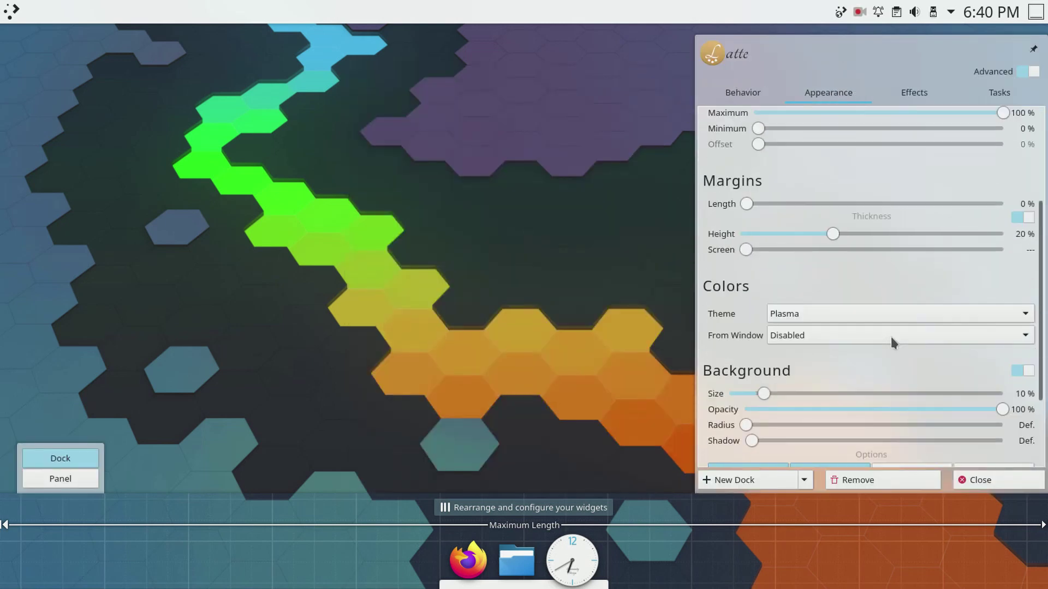
drag(773, 392, 977, 402)
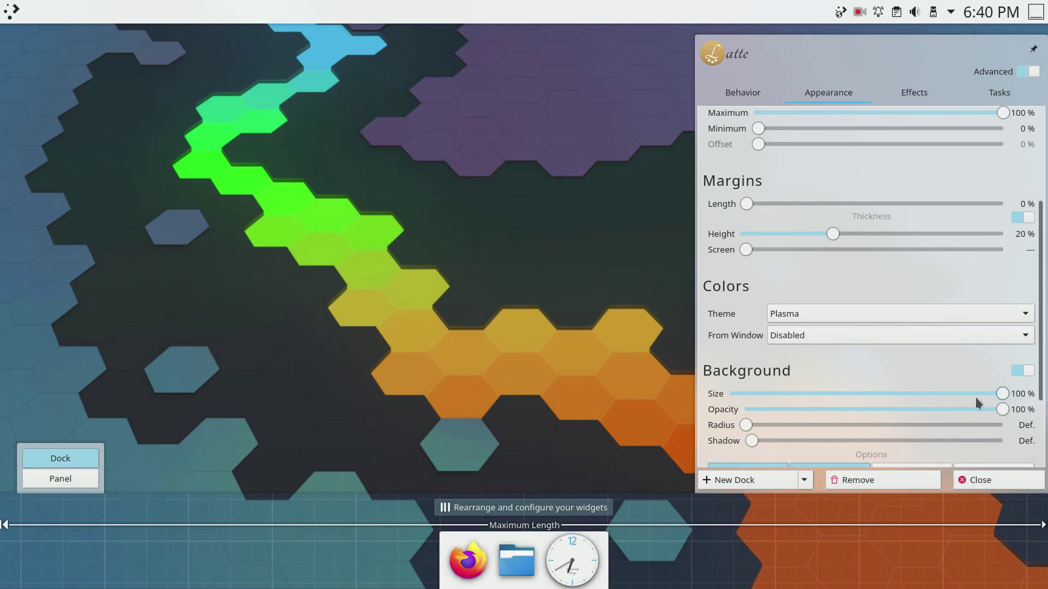
drag(763, 420, 791, 431)
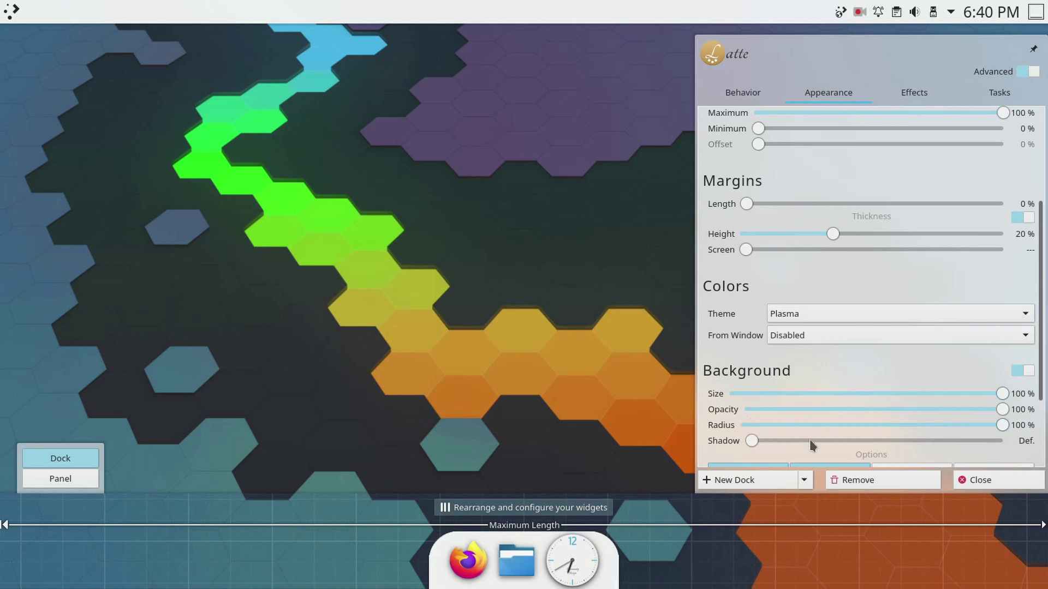
Set the dock's screen margin to 19 px and its length margin to 4%
scroll(761, 363, down, 2)
scroll(752, 360, up, 4)
mouse_move(745, 337)
mouse_down()
mouse_move(786, 337)
mouse_move(759, 336)
mouse_up()
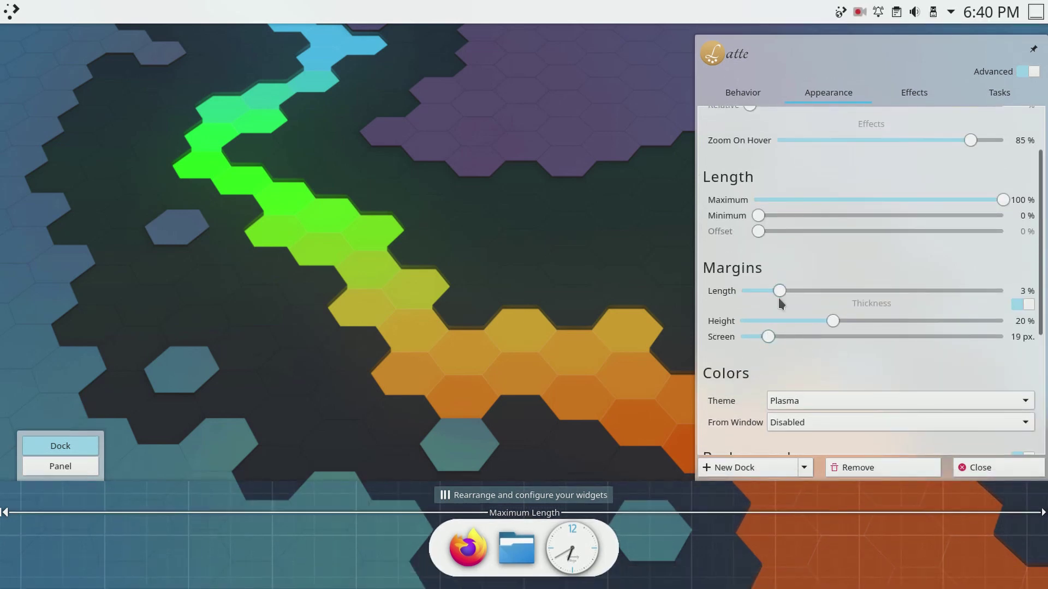
drag(799, 297, 788, 291)
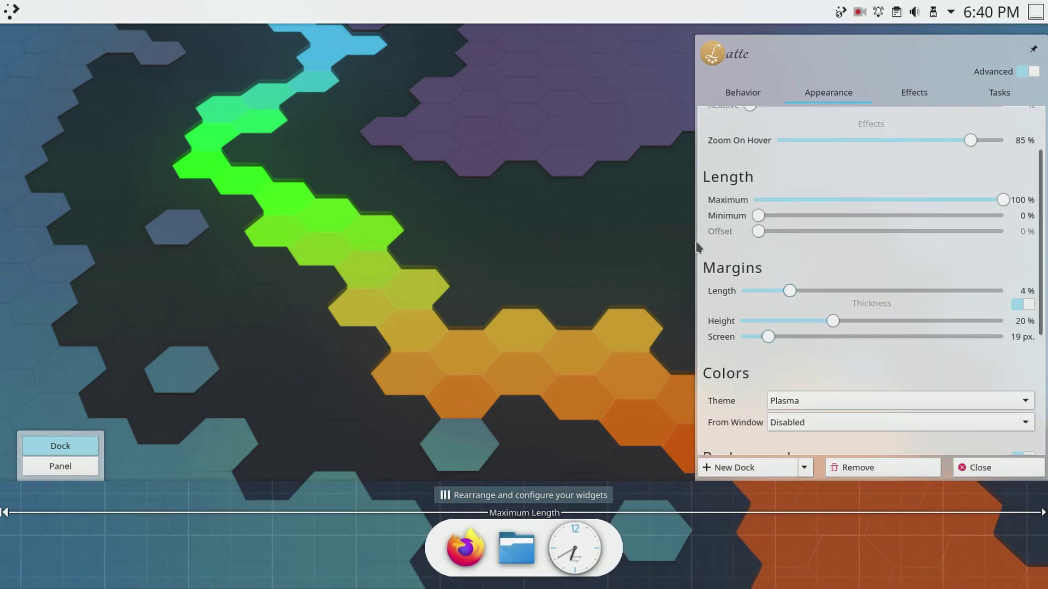
Reduce the dock's item size, increase its margin from the screen edge, and leave dock editing
scroll(805, 166, up, 2)
drag(780, 165, 774, 160)
drag(767, 406, 789, 407)
click(133, 151)
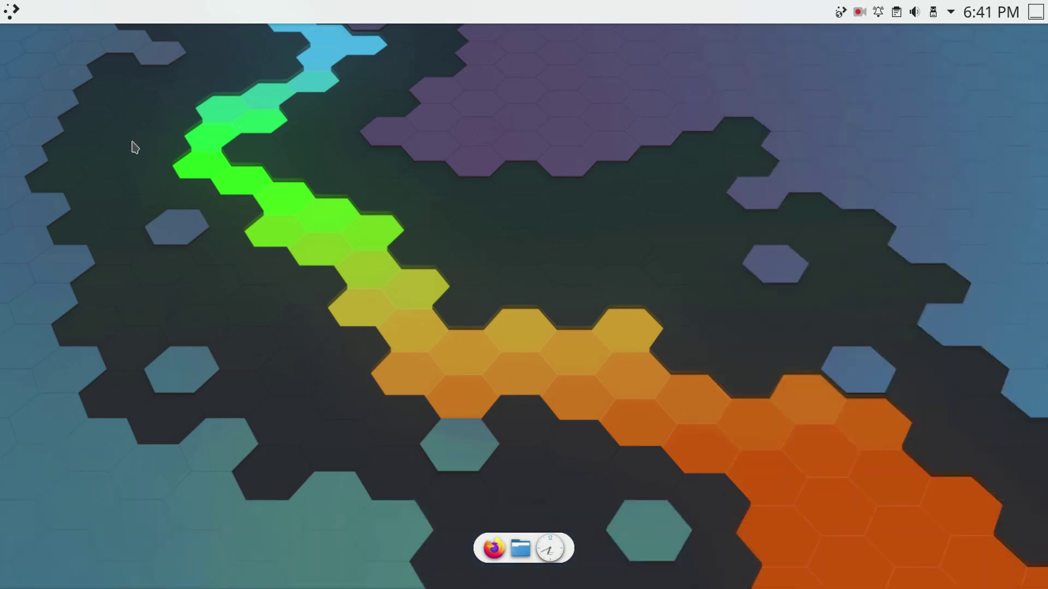
Open the Global Theme page in System Settings and bring up the download window for new global themes
click(21, 7)
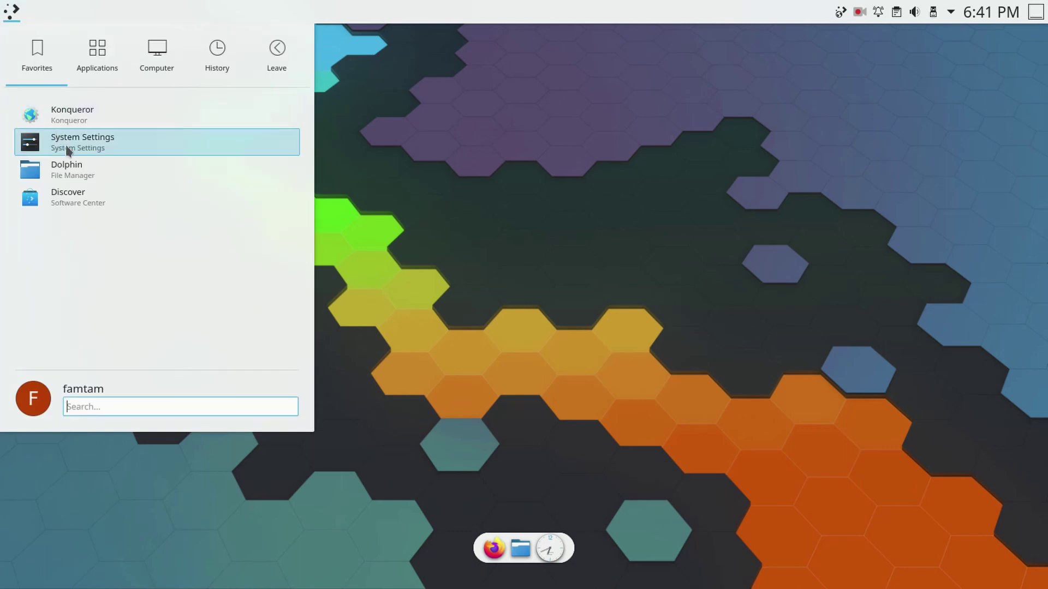
click(66, 145)
click(275, 130)
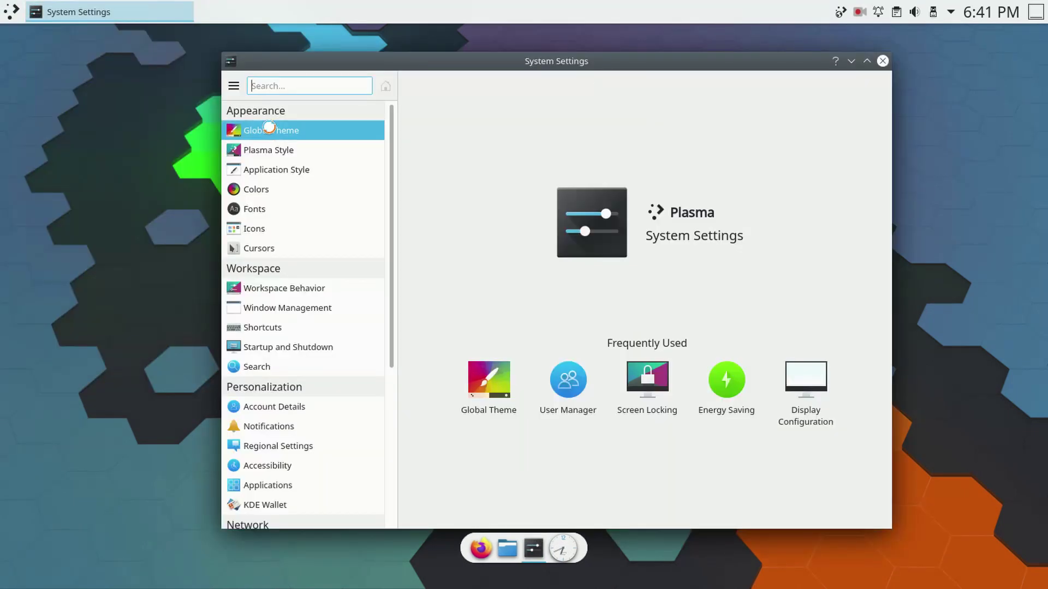
click(819, 480)
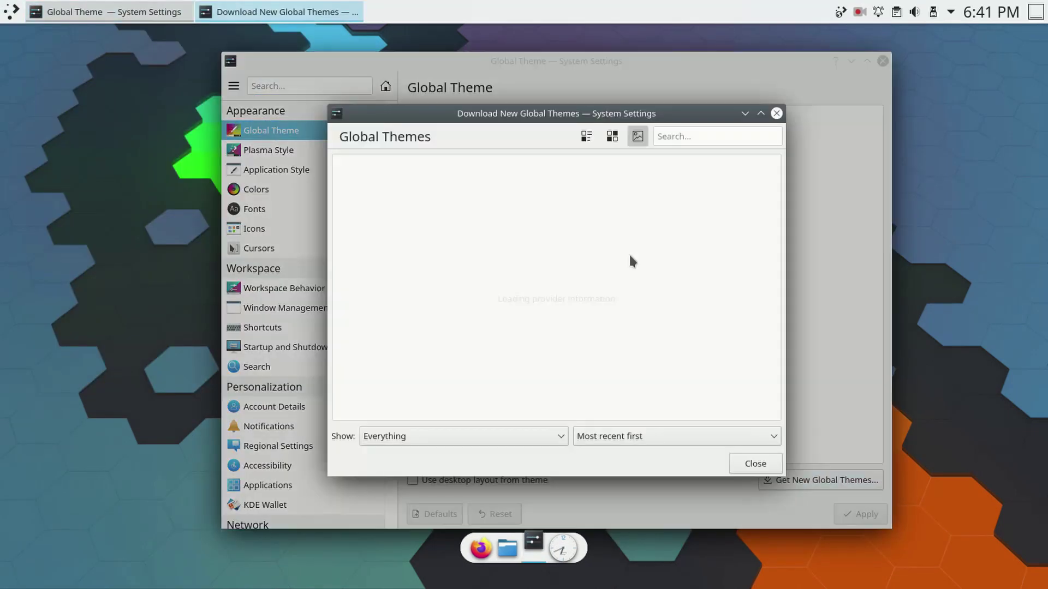
Search the global themes for "sweet mars" and install Sweet Mars KDE, entering the account password to authenticate
click(688, 141)
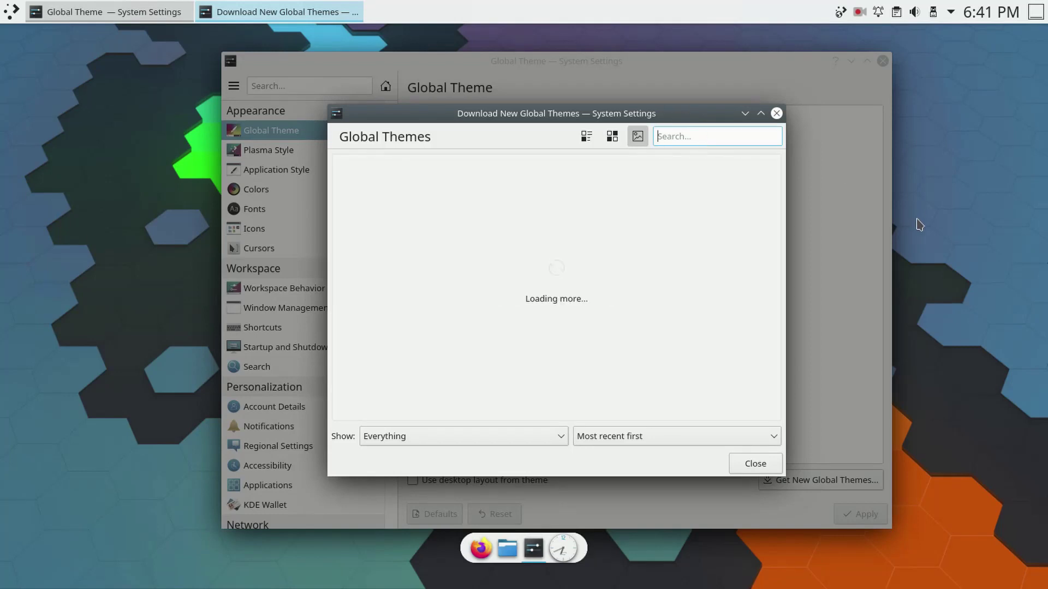
text(sweet mars)
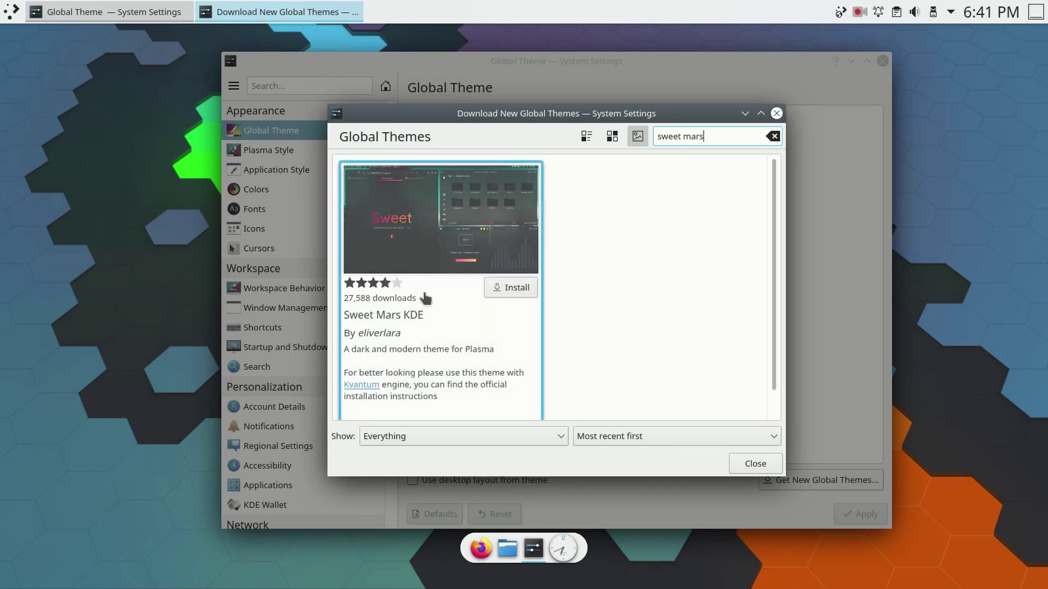
click(503, 289)
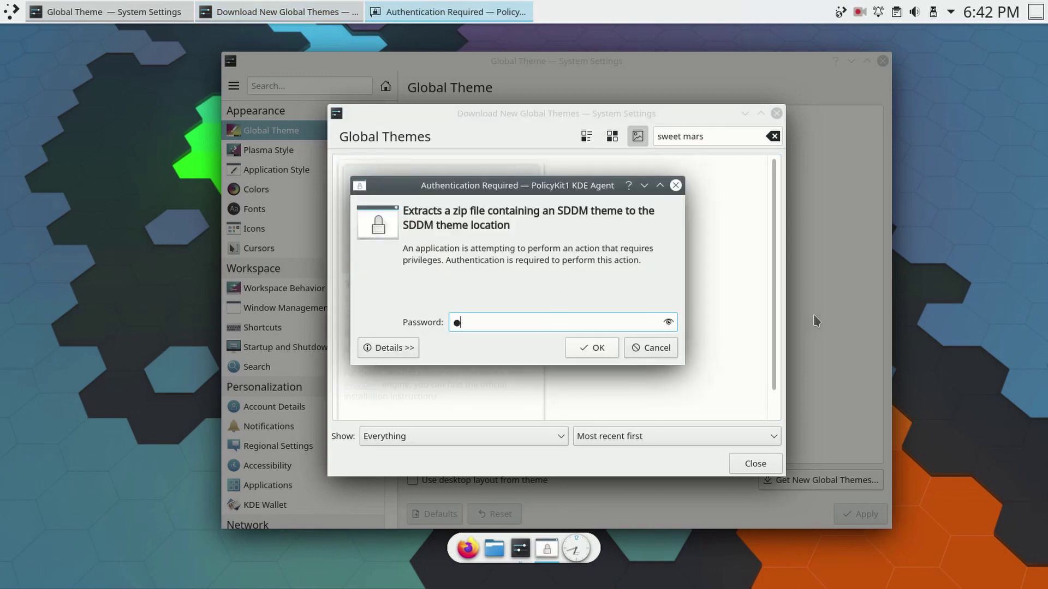
key(Return)
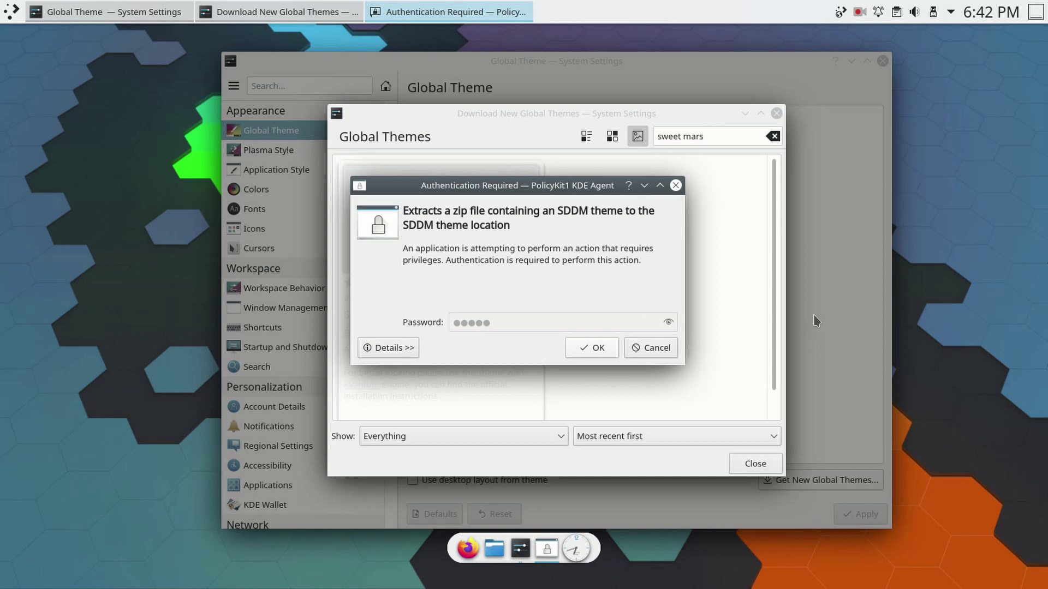
Close the theme download window and apply the Sweet-Mars global theme
click(776, 113)
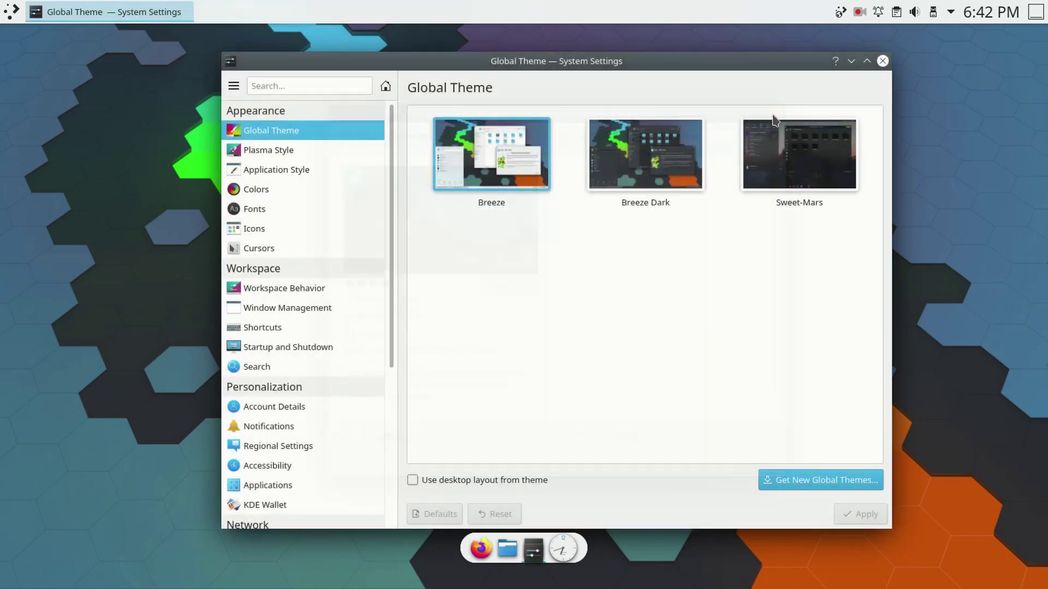
click(793, 167)
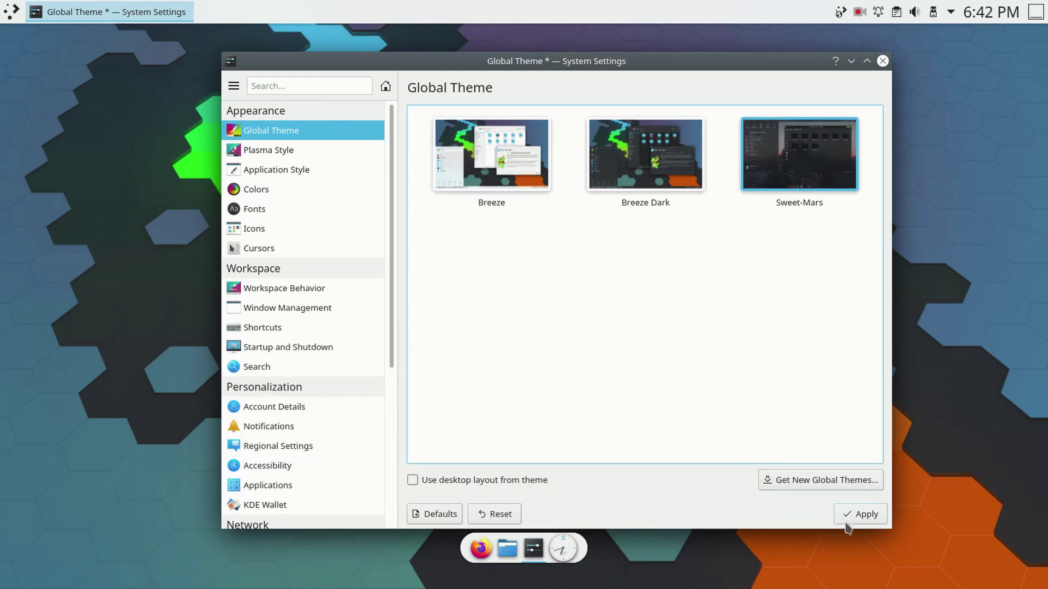
click(861, 514)
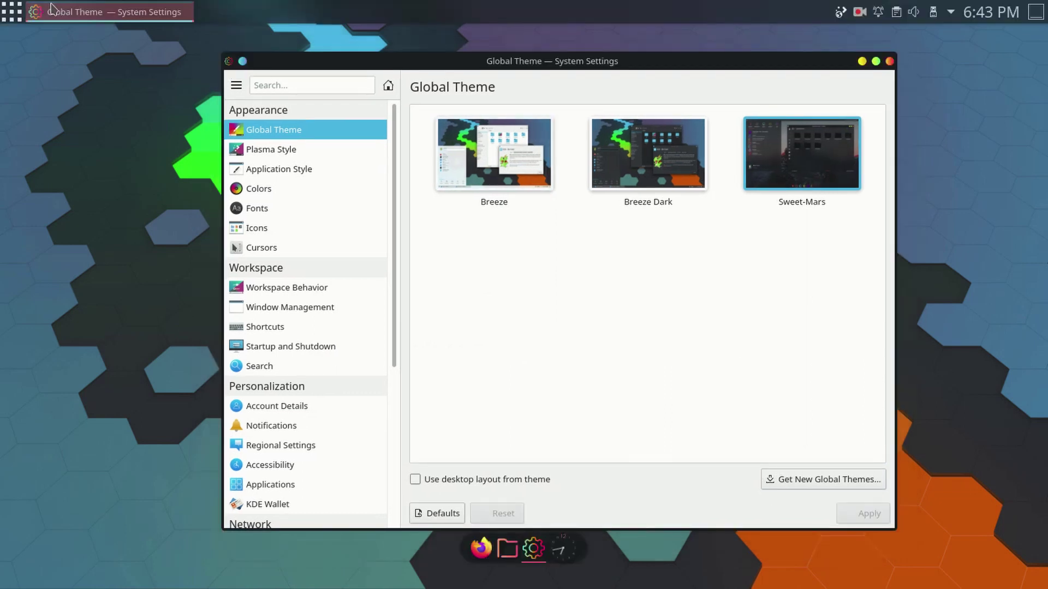
Open Dolphin from the application launcher to examine the new theme on its window, then close it
click(11, 13)
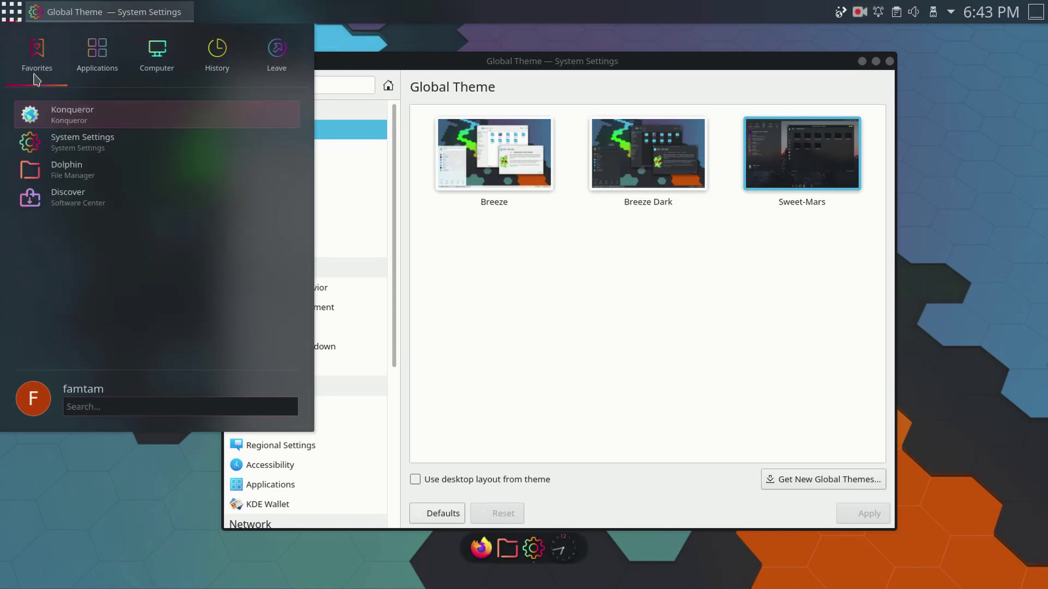
click(66, 170)
drag(422, 155, 398, 145)
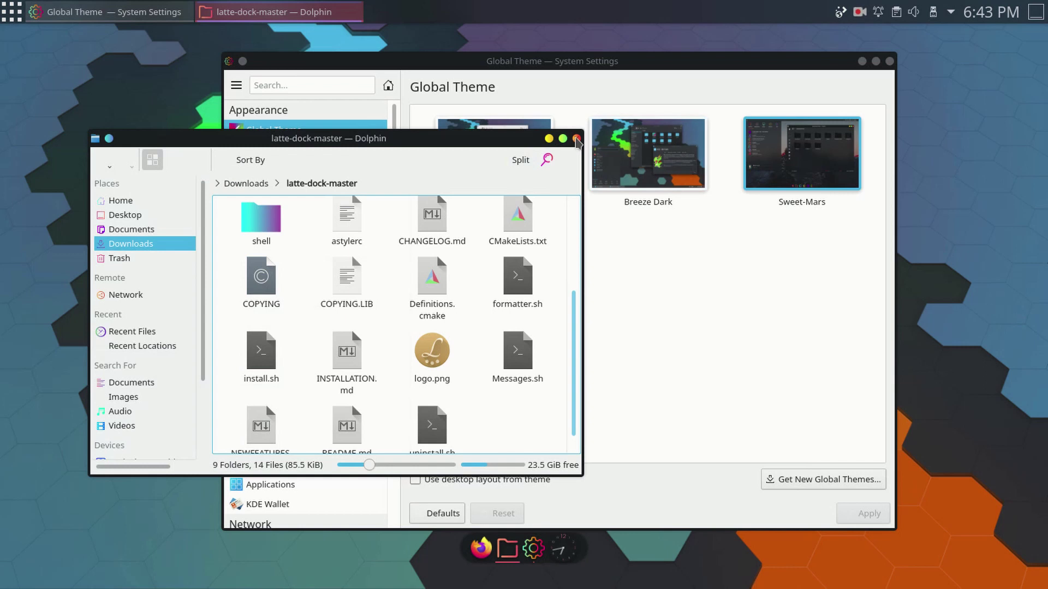
click(577, 139)
Review the Plasma Style and Application Style pages, then apply the Sweet-Mars-transparent window decoration
click(288, 150)
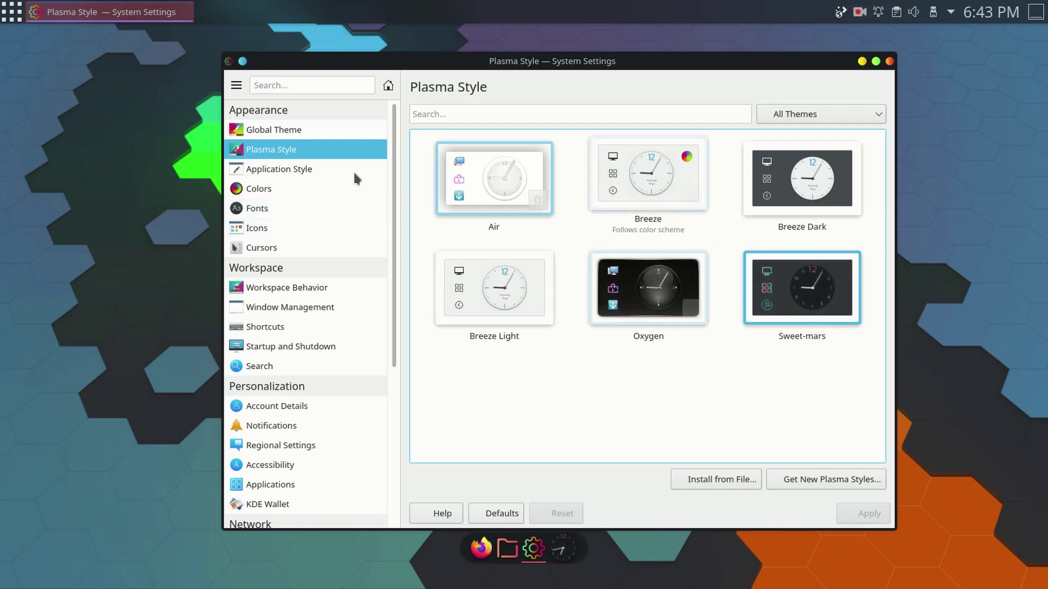
click(275, 173)
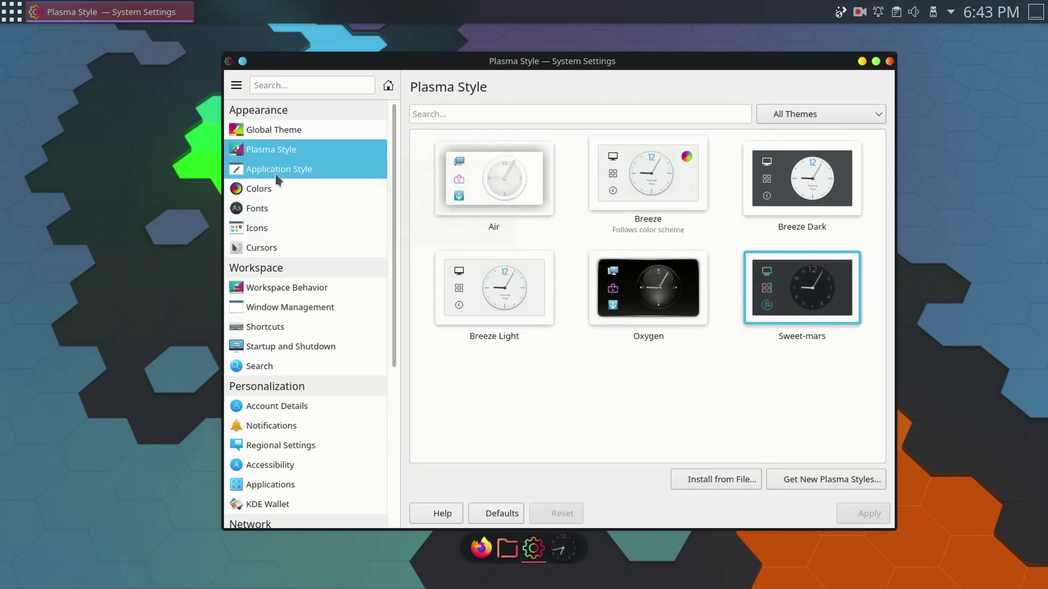
key(Down)
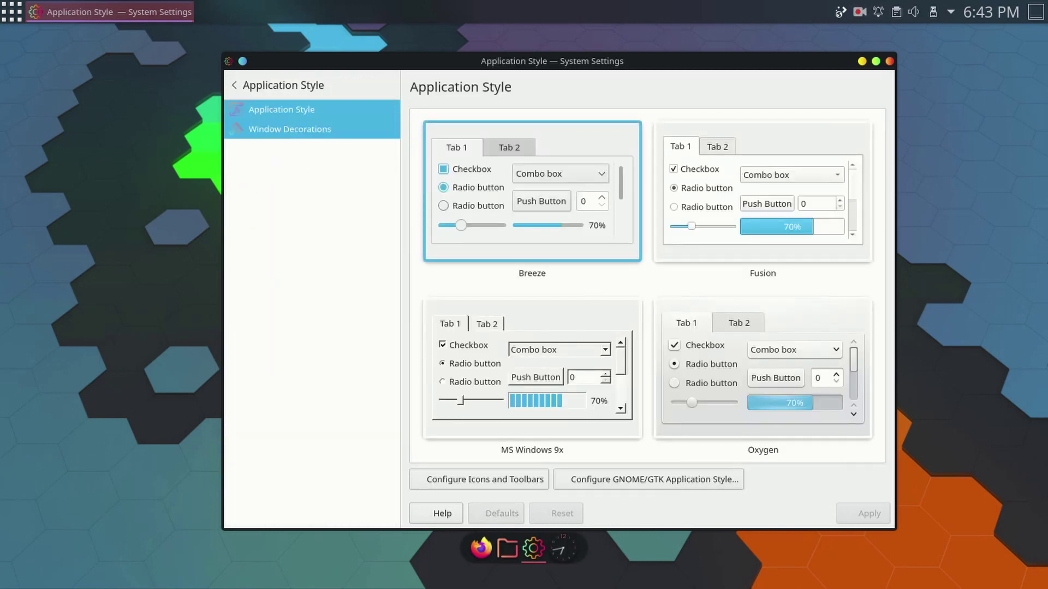
click(287, 131)
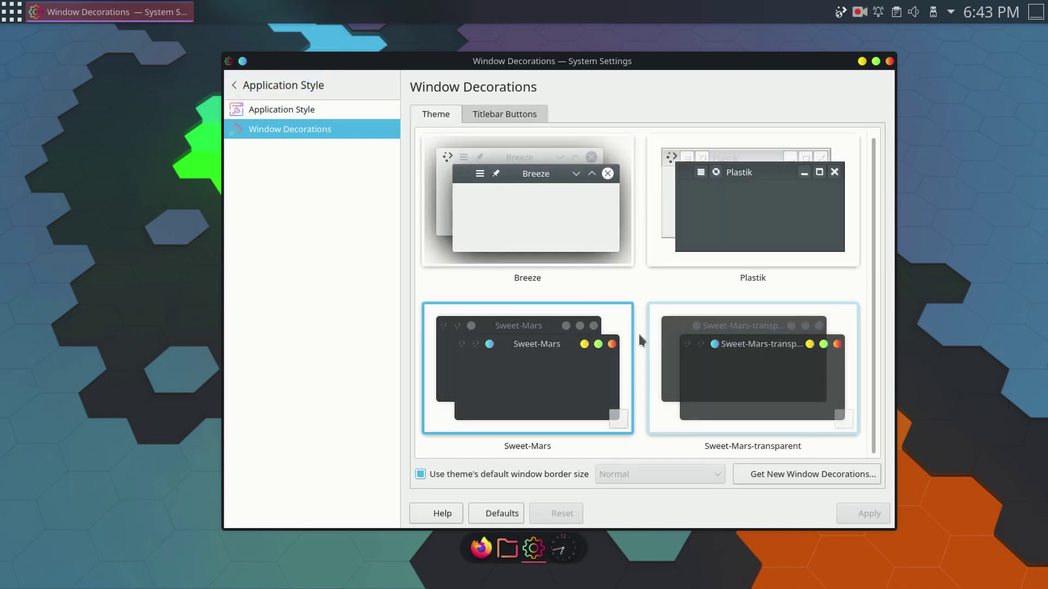
click(758, 391)
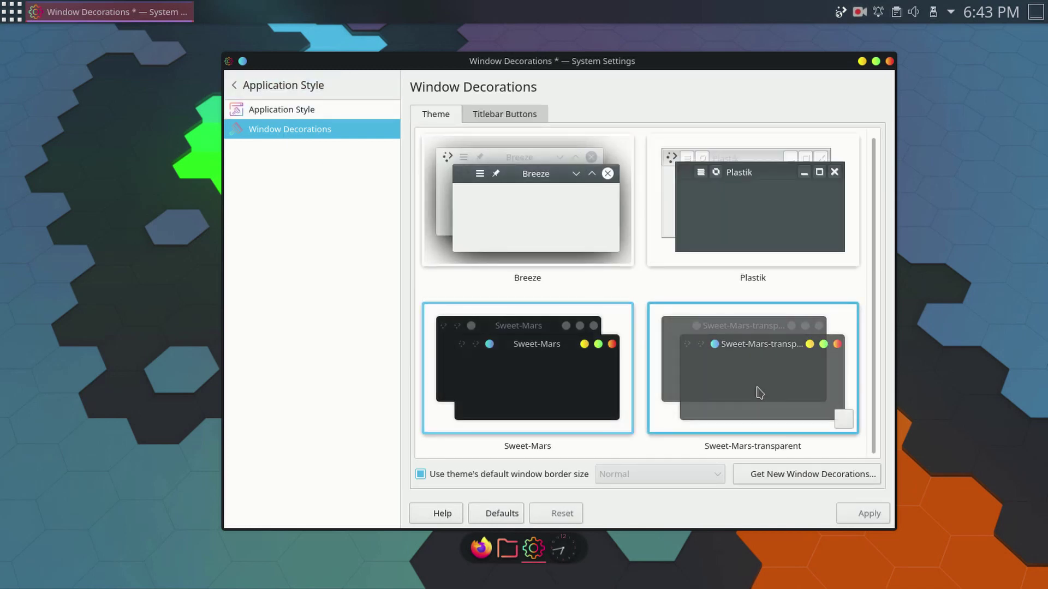
click(868, 512)
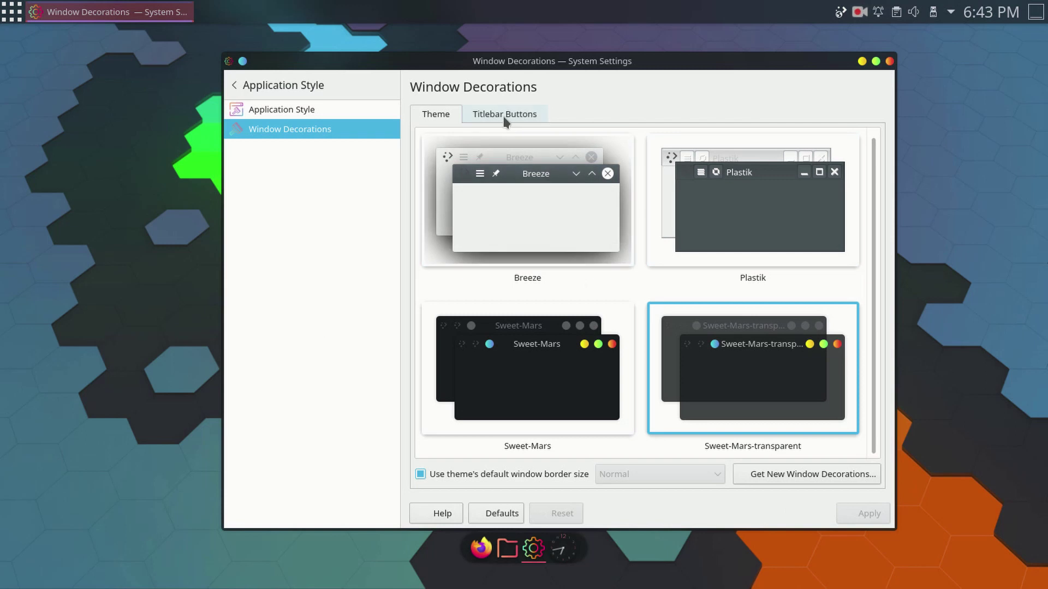
Remove the Menu and Context help buttons from the window titlebar, apply the change, and return to the main settings list
click(502, 114)
drag(431, 144, 511, 252)
drag(791, 145, 618, 291)
click(871, 516)
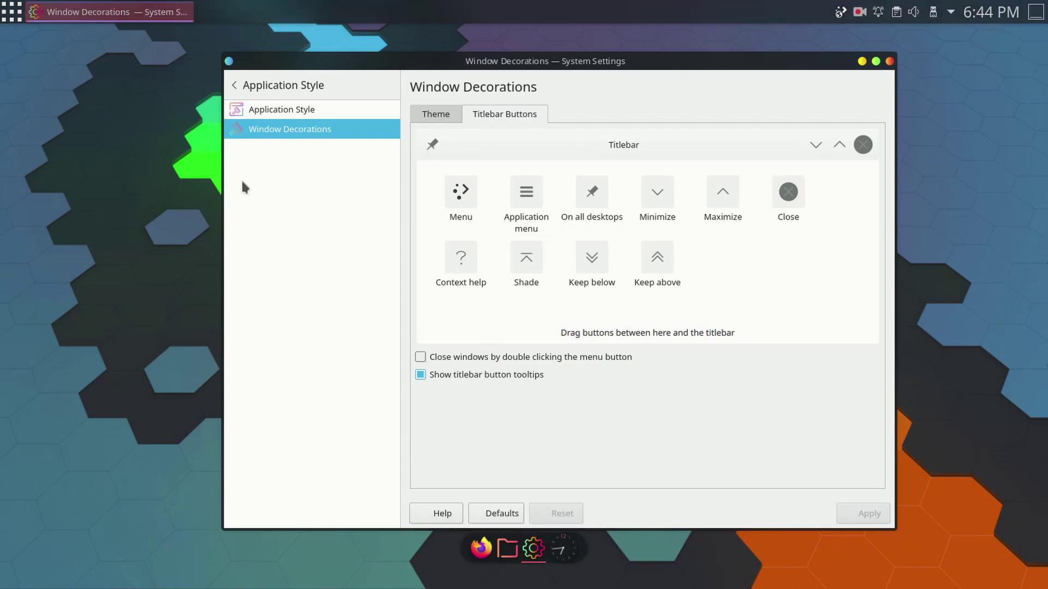
click(262, 88)
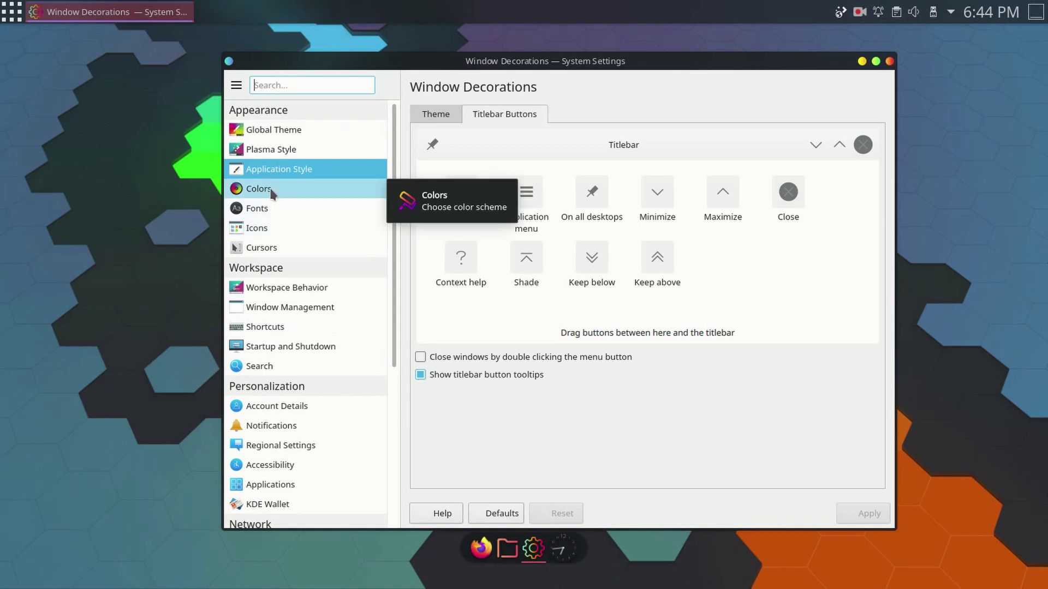
Apply the Sweet-Mars color scheme
click(272, 193)
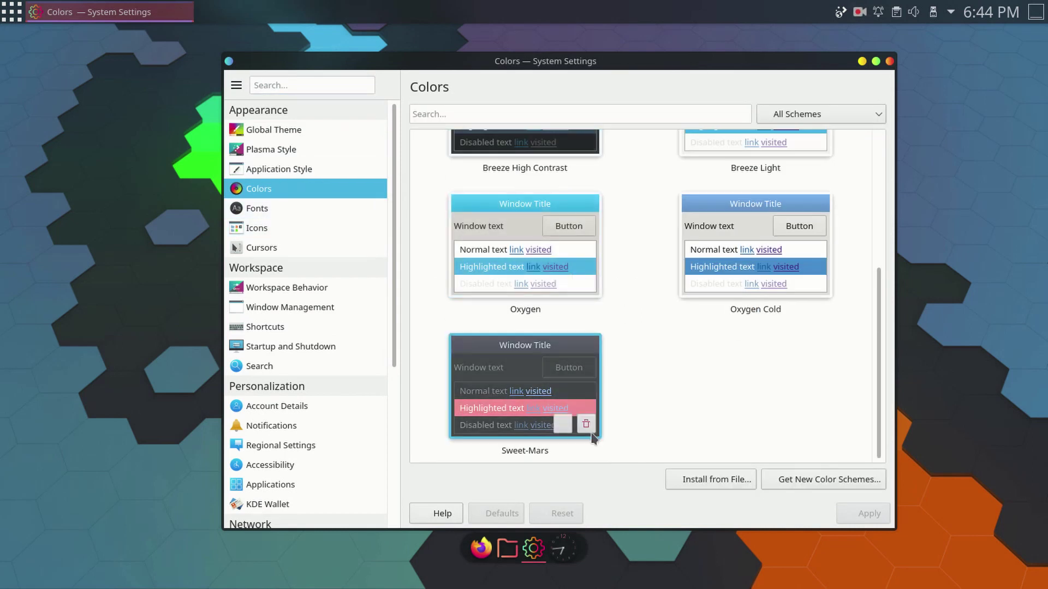
click(522, 381)
click(863, 513)
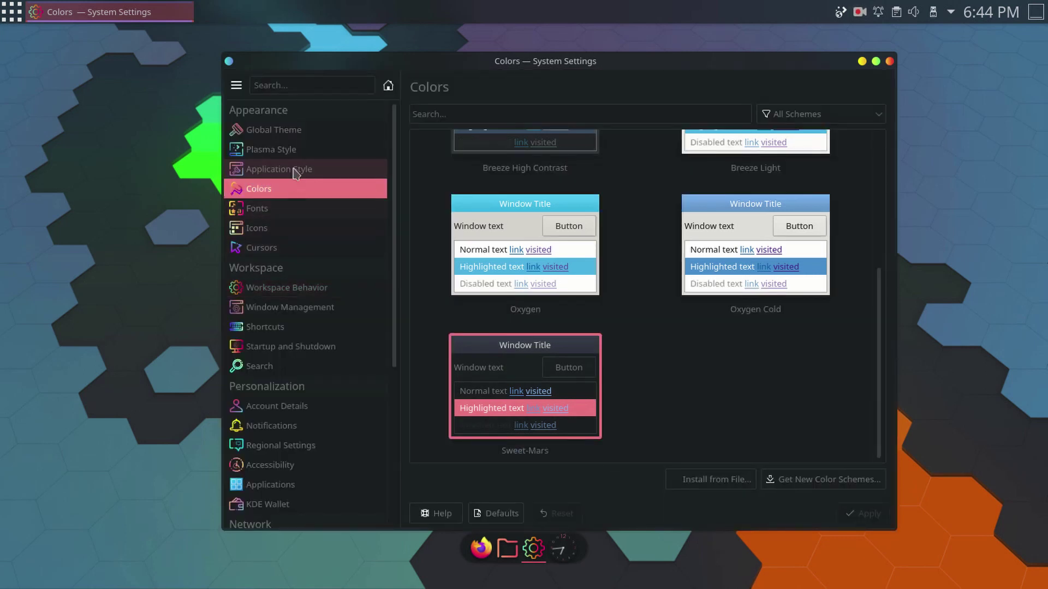
Find the Lyra icon theme in the online icon collection, install it, and close the download window
click(261, 228)
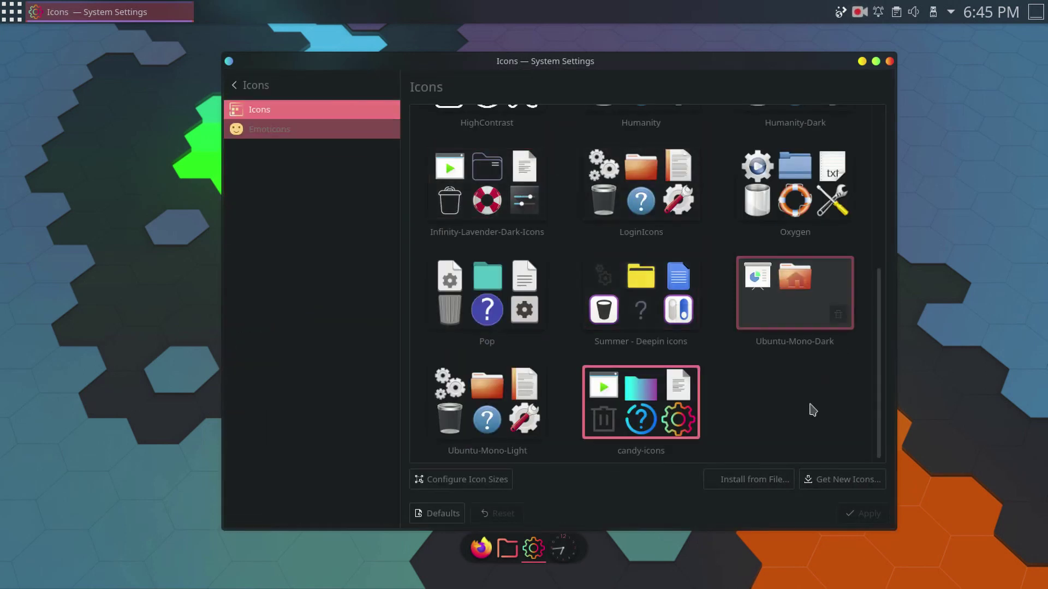
click(833, 484)
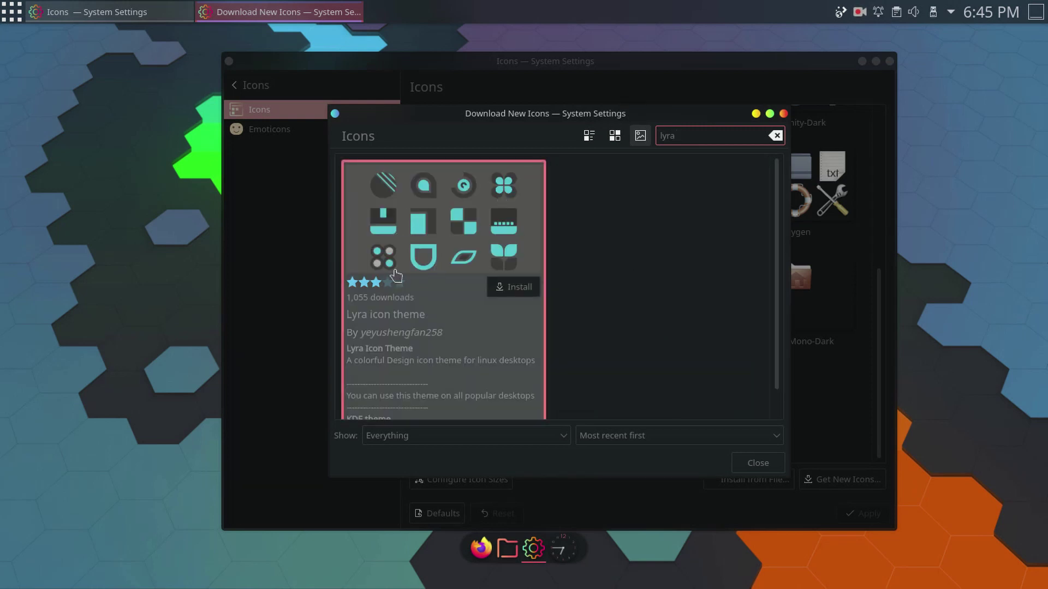
click(503, 286)
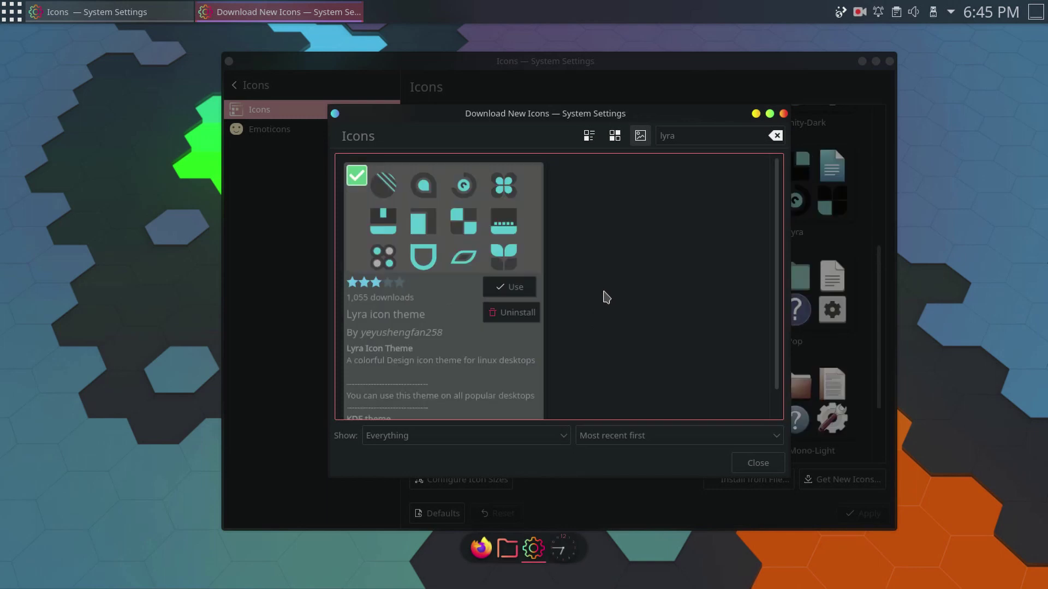
click(759, 464)
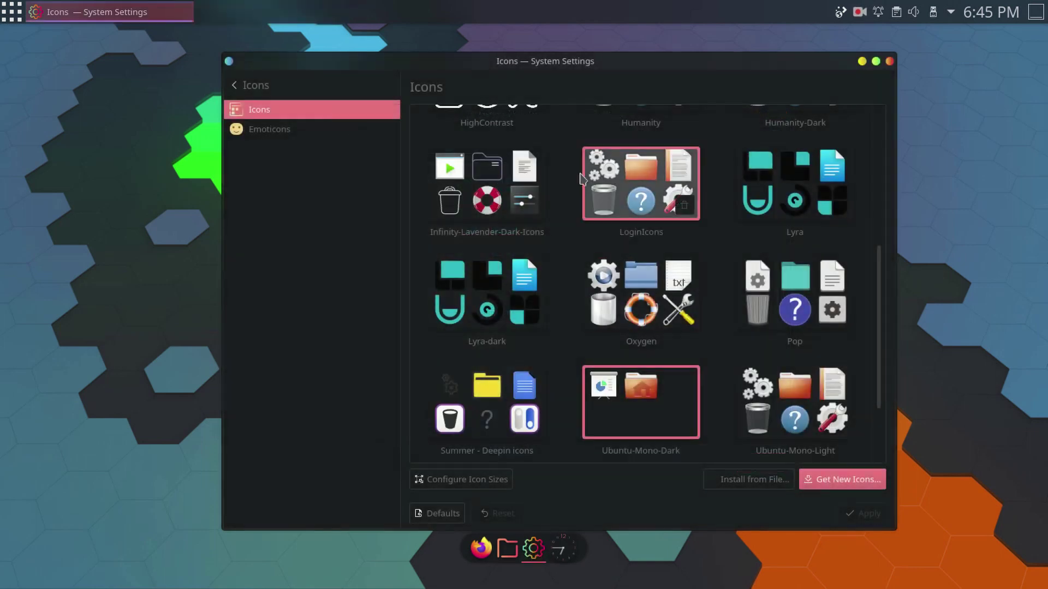
Apply the Lyra-dark icon theme and open Dolphin from the application launcher to examine the new icons
click(497, 300)
click(869, 516)
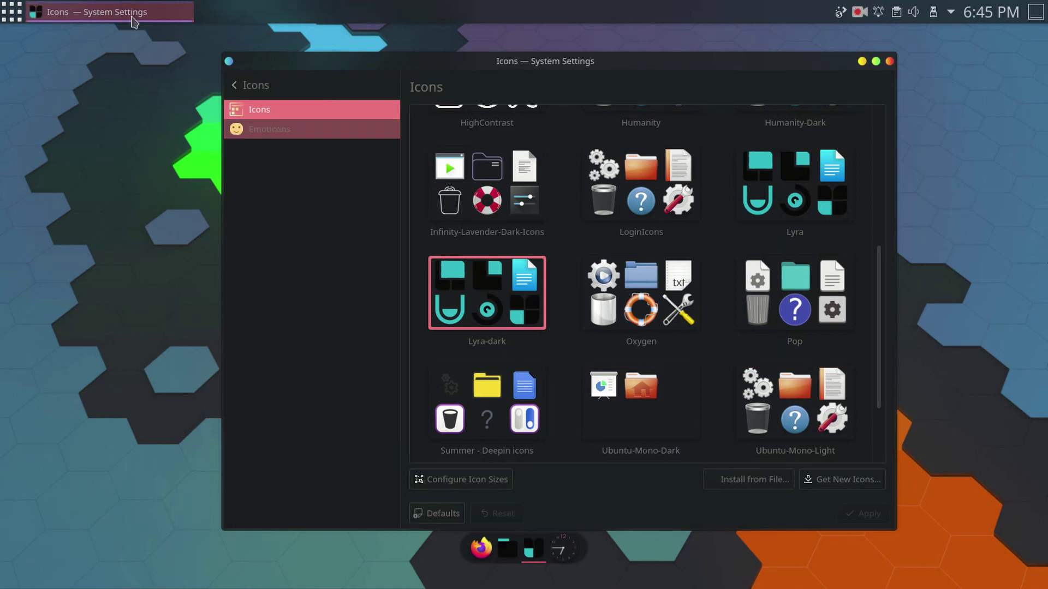
click(8, 15)
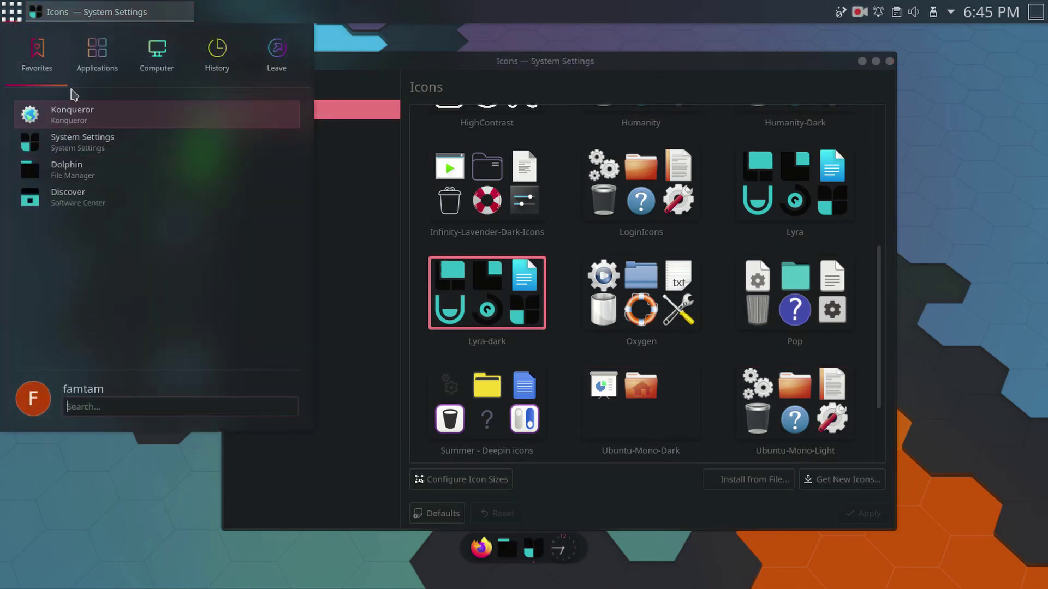
click(64, 172)
click(257, 217)
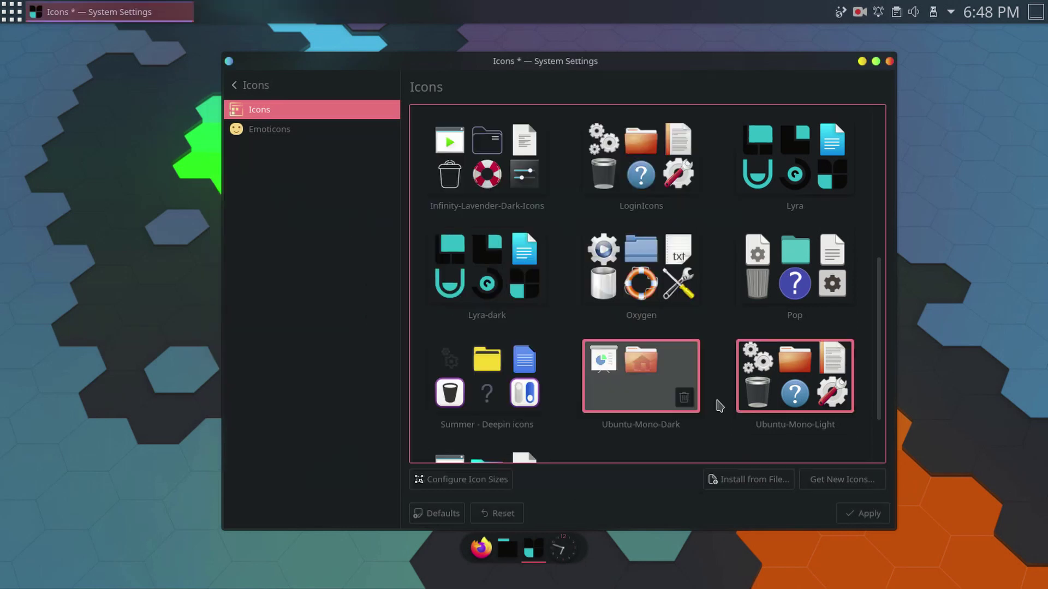
Look through the icon themes with Ubuntu-Mono-Light as the chosen one, and close System Settings
scroll(725, 387, down, 2)
scroll(725, 388, up, 3)
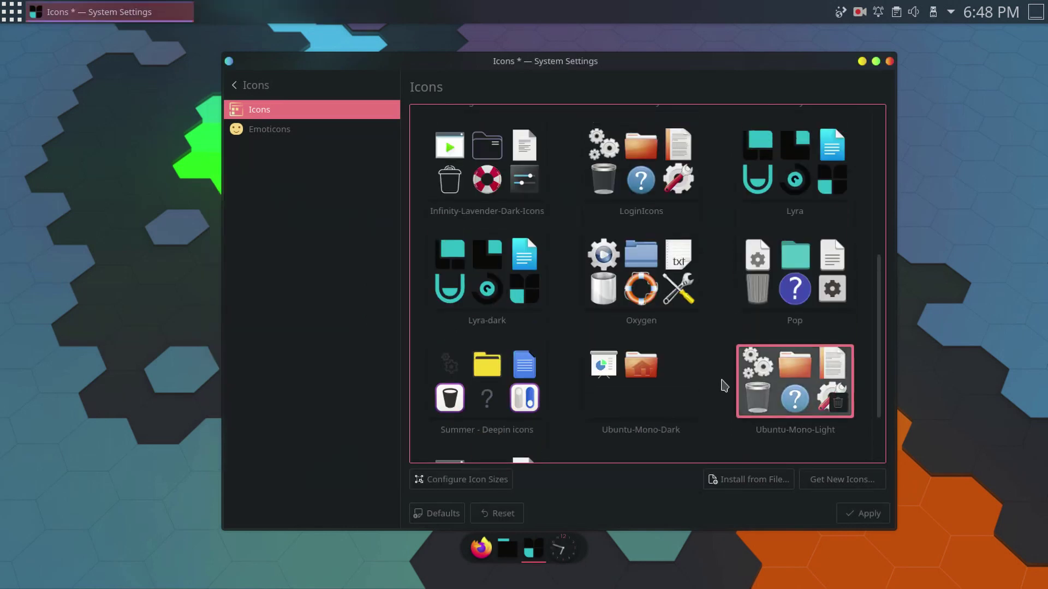
click(890, 61)
click(542, 302)
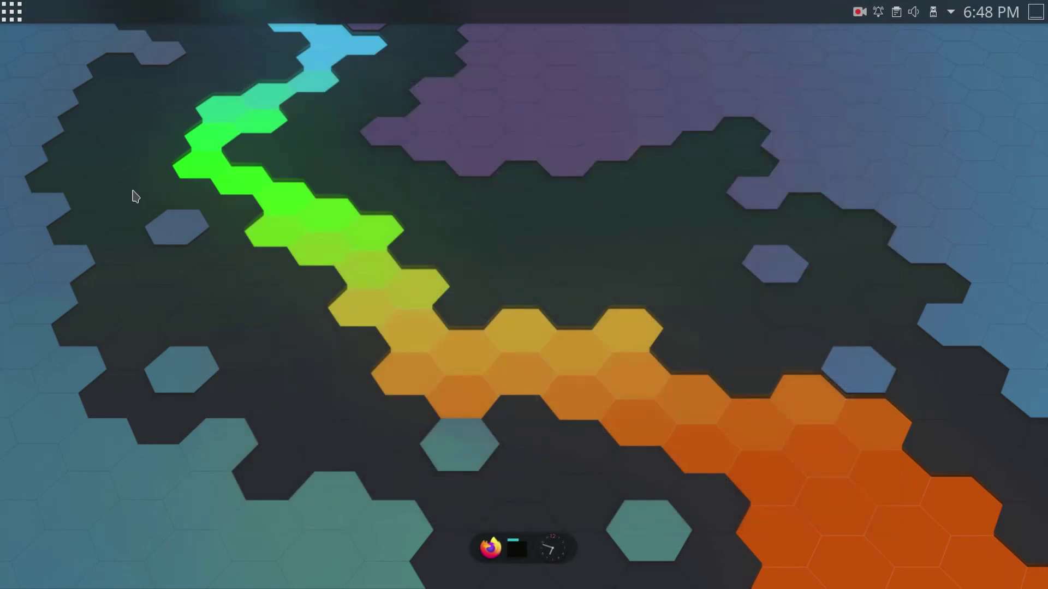
Open Discover from the application launcher and search its applications for "kvantum"
click(11, 12)
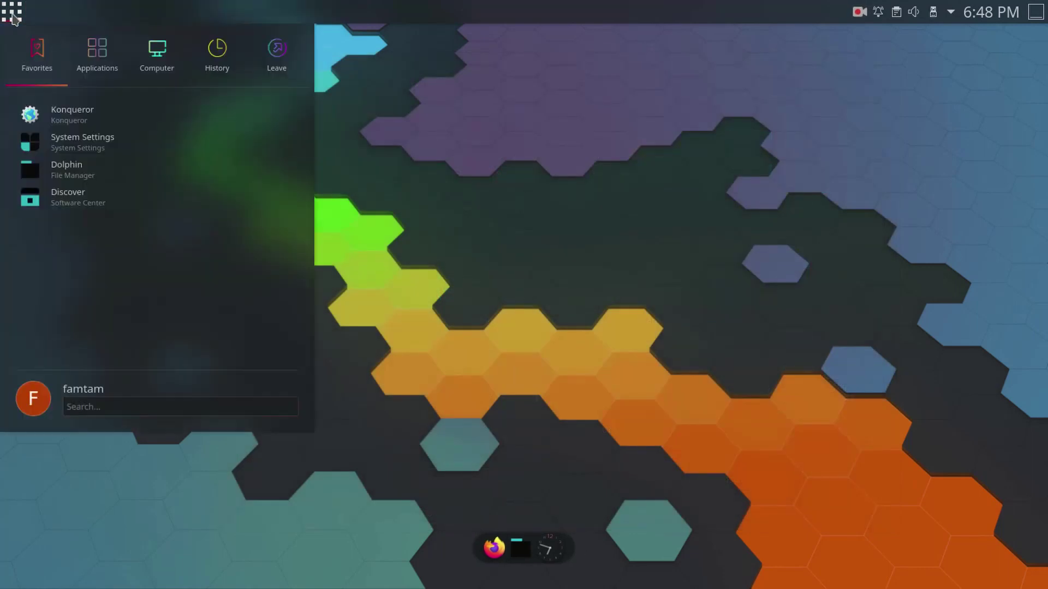
click(66, 198)
click(355, 126)
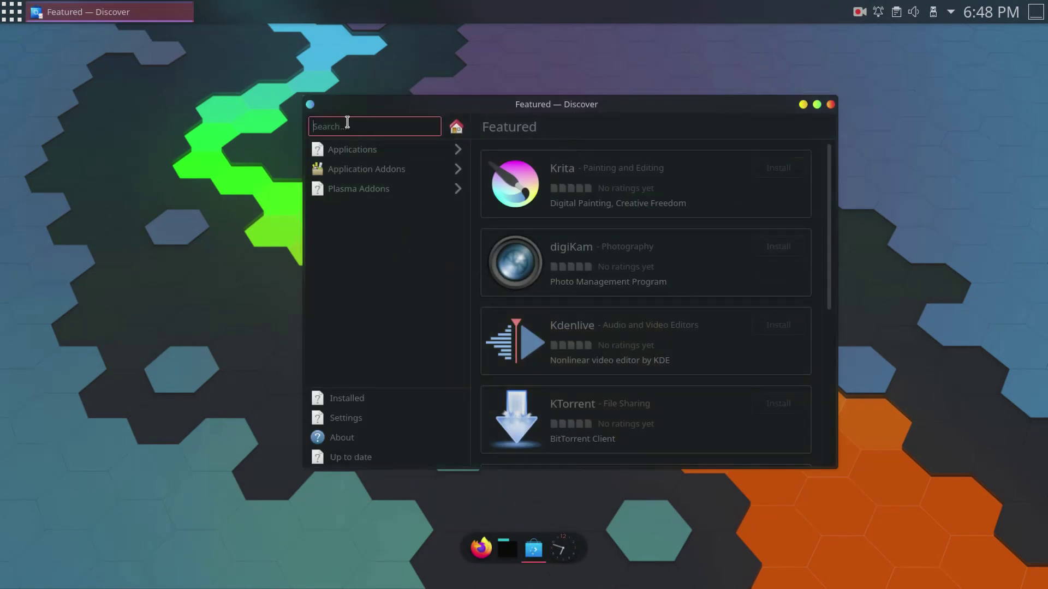
text(kvantum)
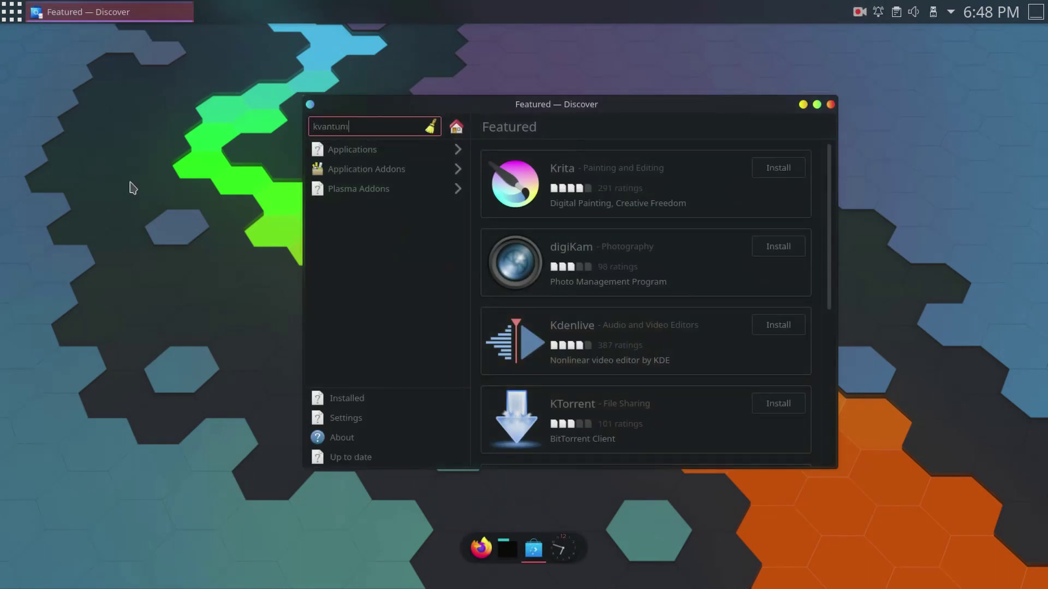
key(BackSpace)
key(BackSpace)
key(BackSpace)
key(BackSpace)
key(BackSpace)
key(BackSpace)
key(Down)
key(Return)
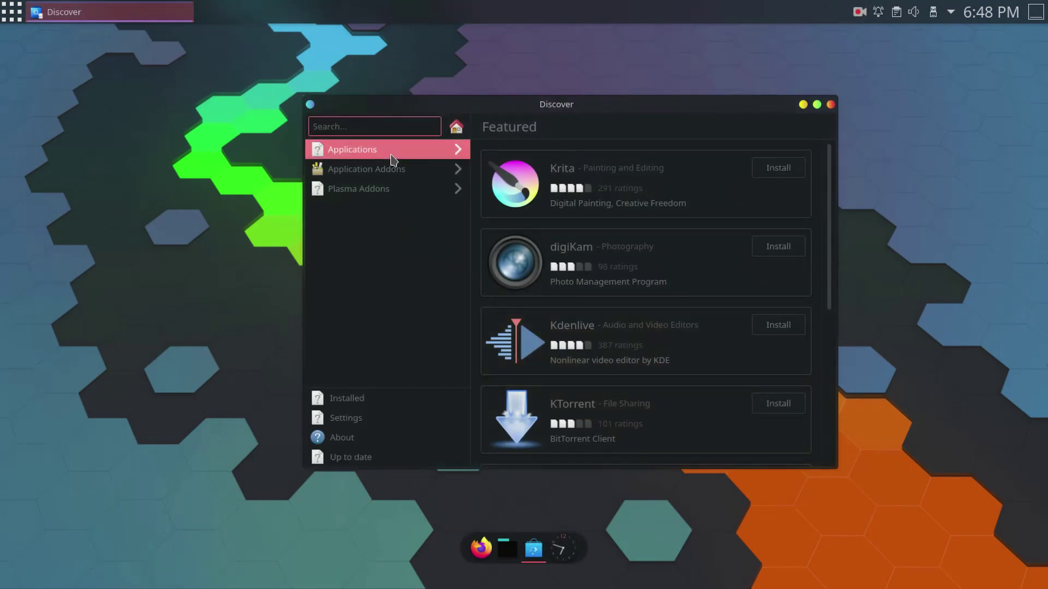
text(kvantum)
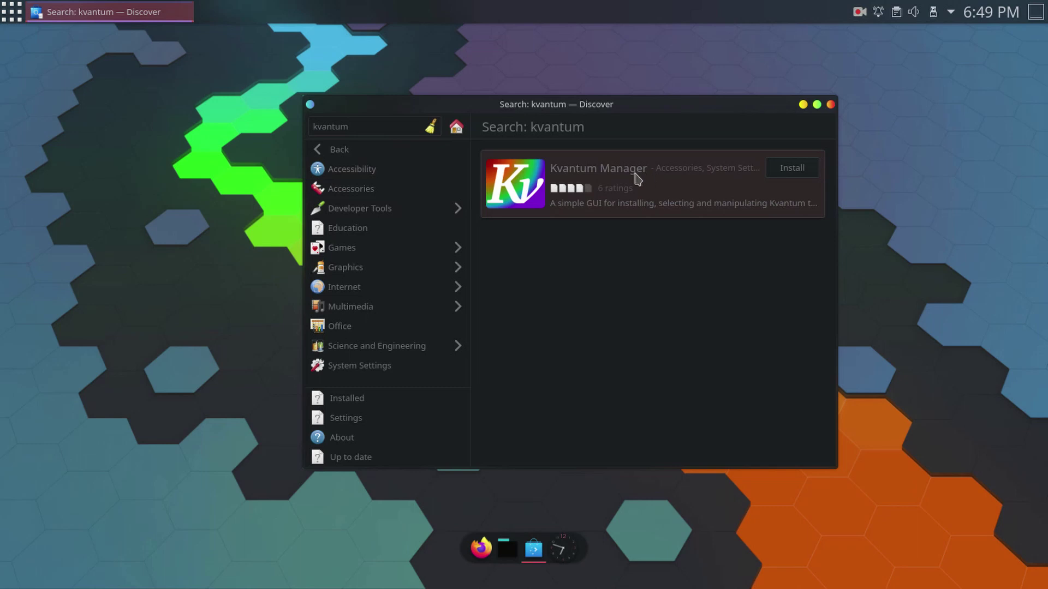
Install Kvantum Manager, authorize the installation with the account password, and close Discover
click(794, 169)
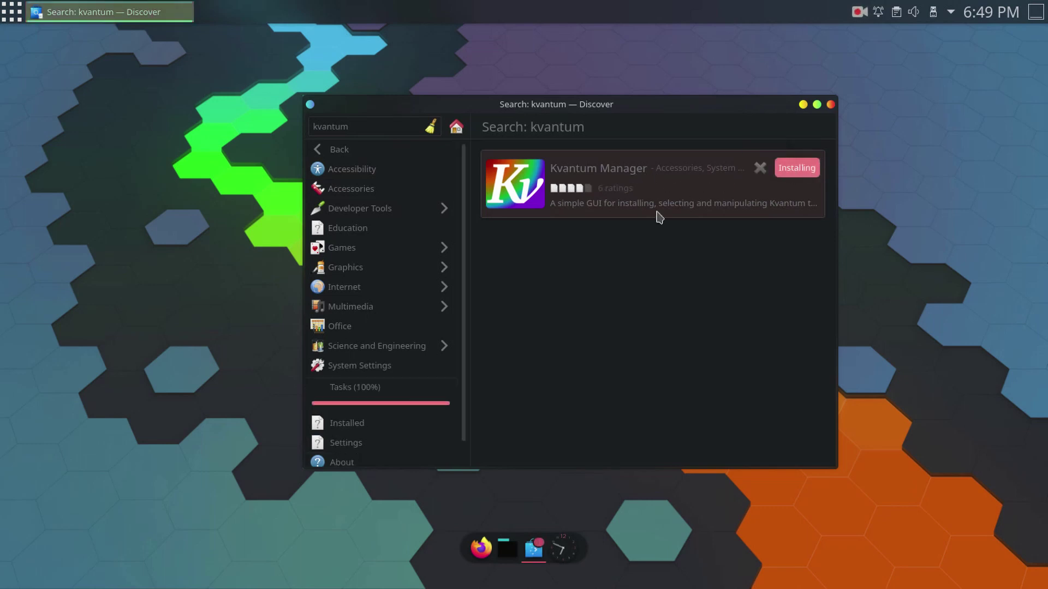
text(********)
key(Return)
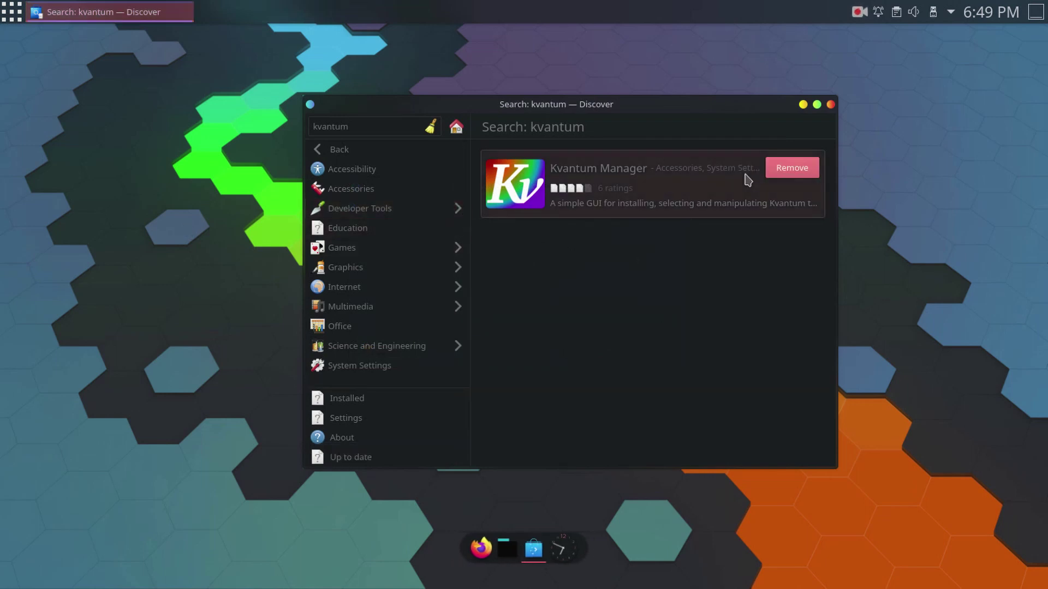
click(830, 105)
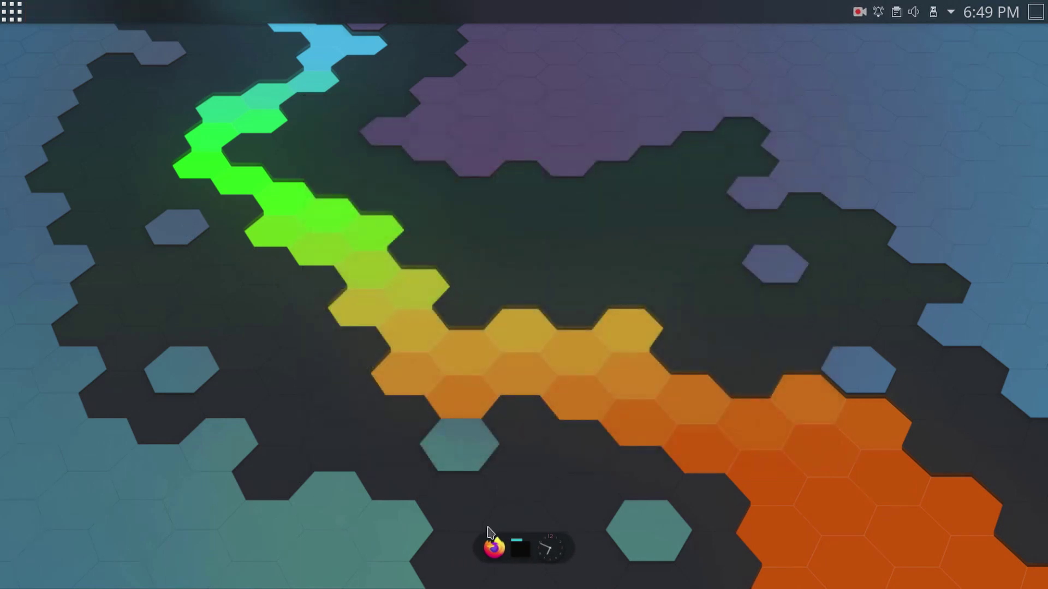
Open Firefox, search the web for "sweet mars kvantum", and open the Sweet Mars KDE page in a maximized window
click(483, 548)
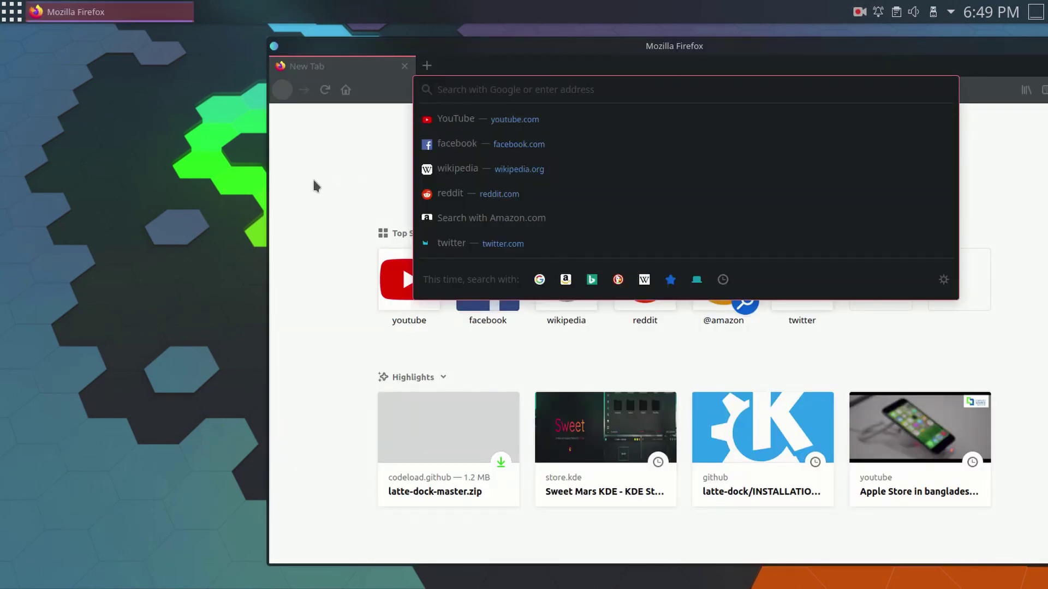
text(sweet mars)
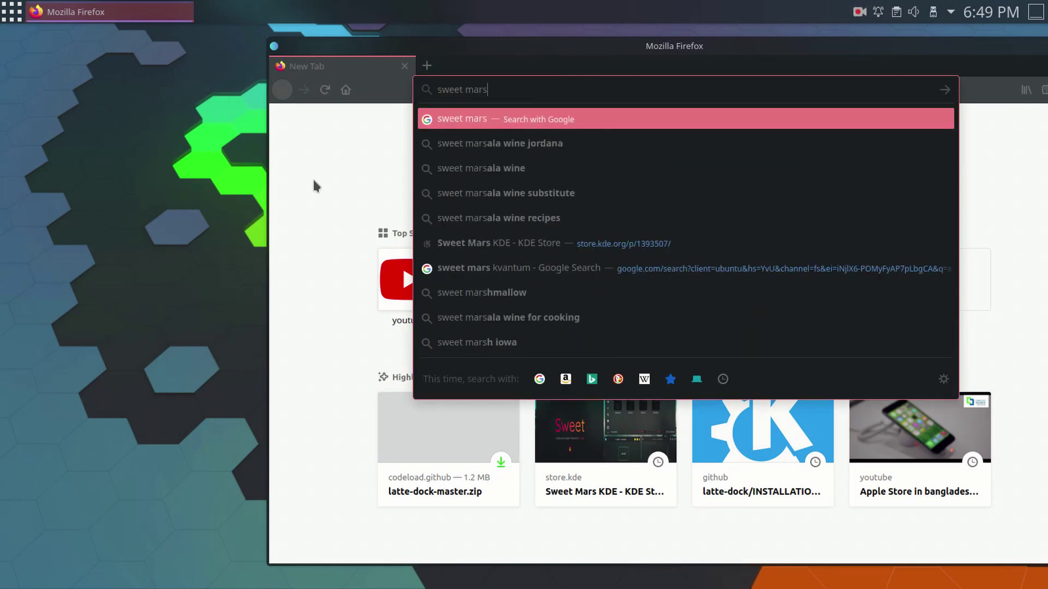
text( kvantum)
key(Return)
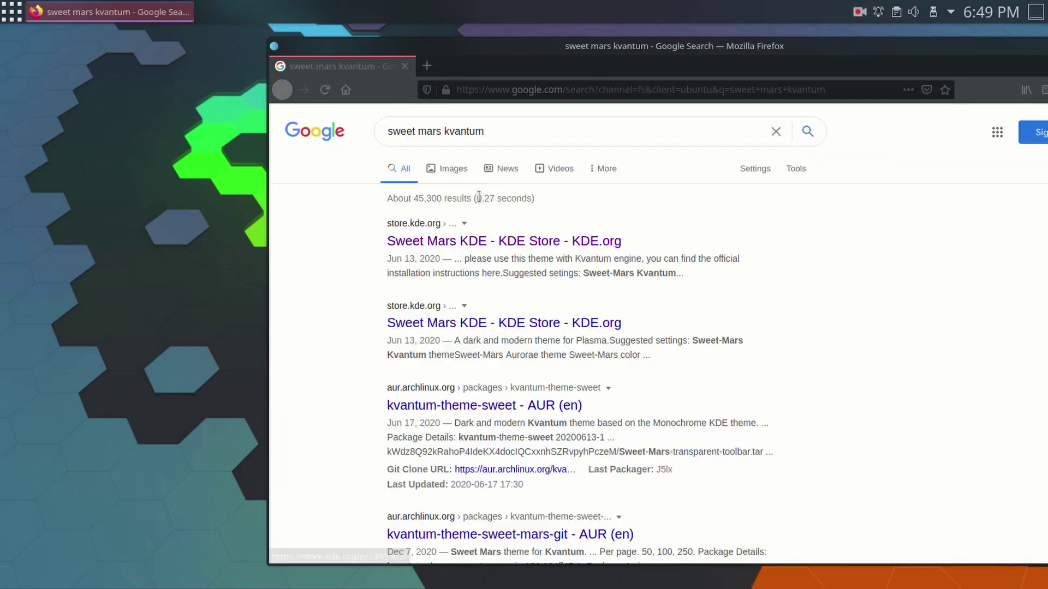
click(461, 244)
key(super+Page_Up)
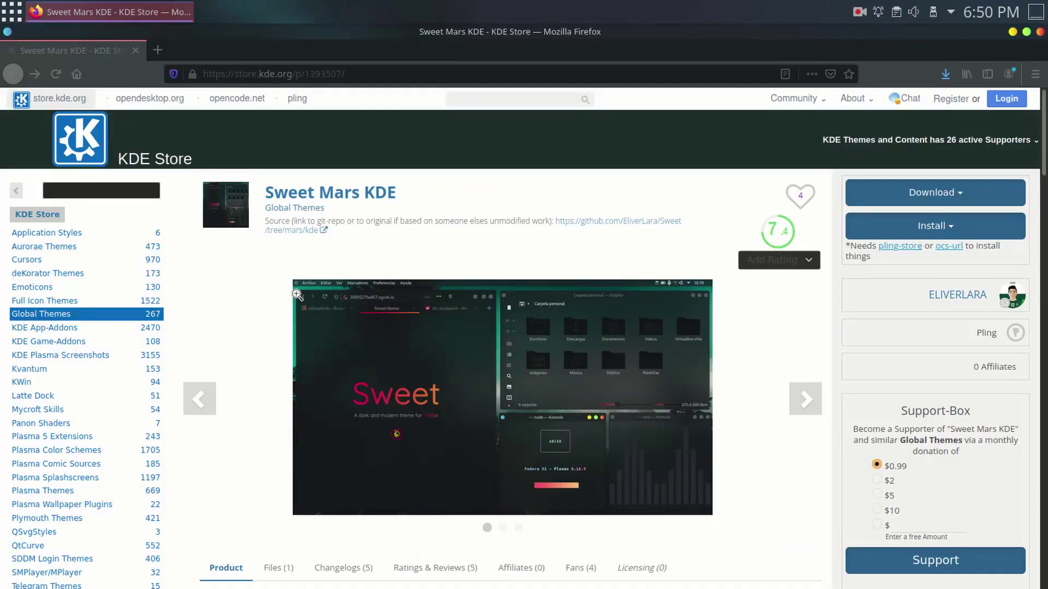
Open the Sweet-Mars Kvantum theme page linked under the suggested settings in the description
scroll(270, 302, down, 3)
scroll(463, 366, down, 4)
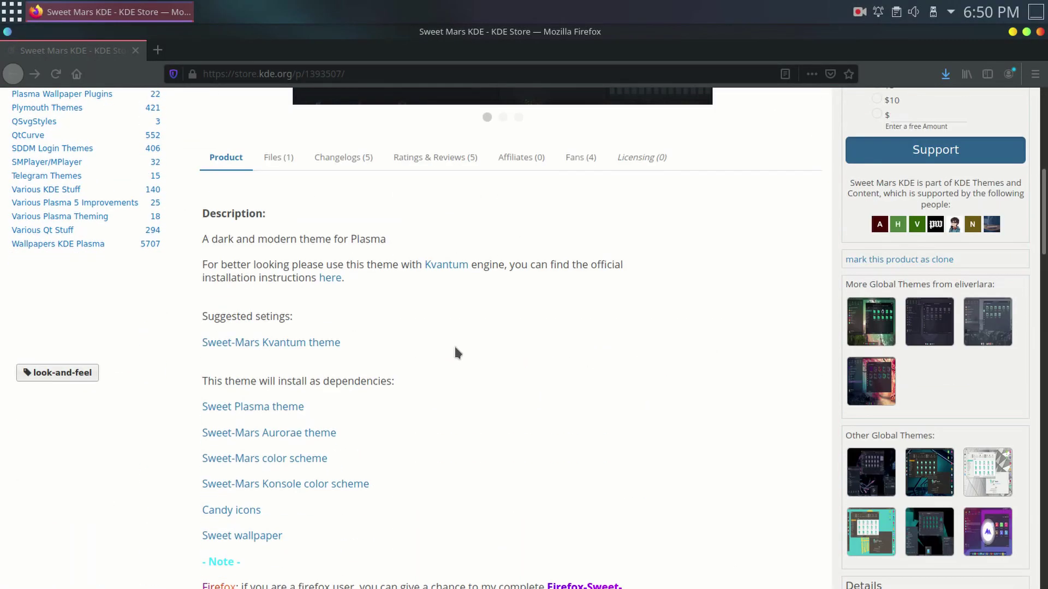
click(240, 344)
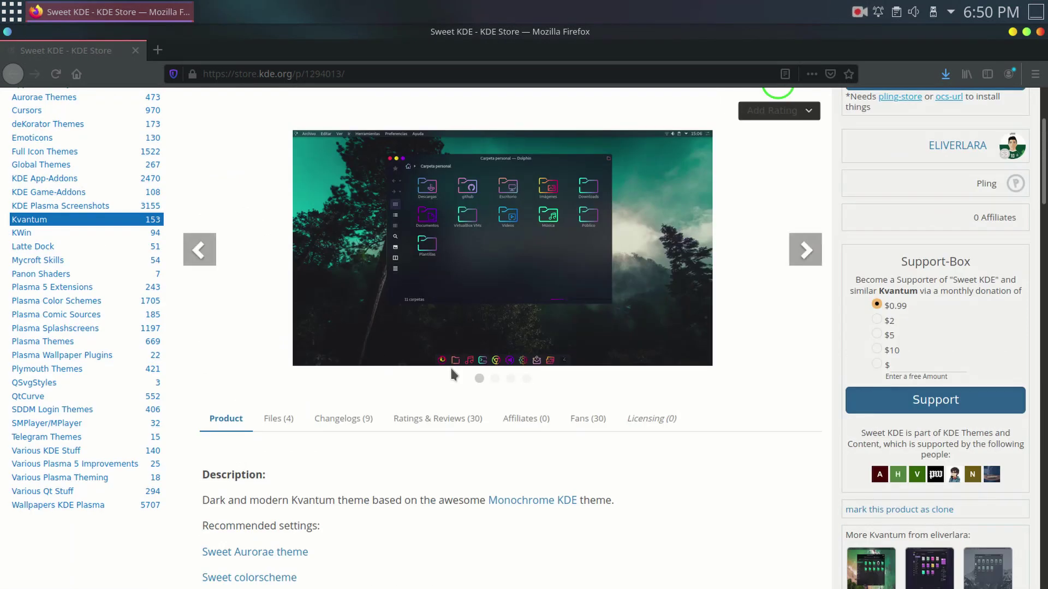
Download Sweet-Mars.tar.xz from the theme's file list and save it to disk
scroll(502, 387, down, 2)
click(279, 309)
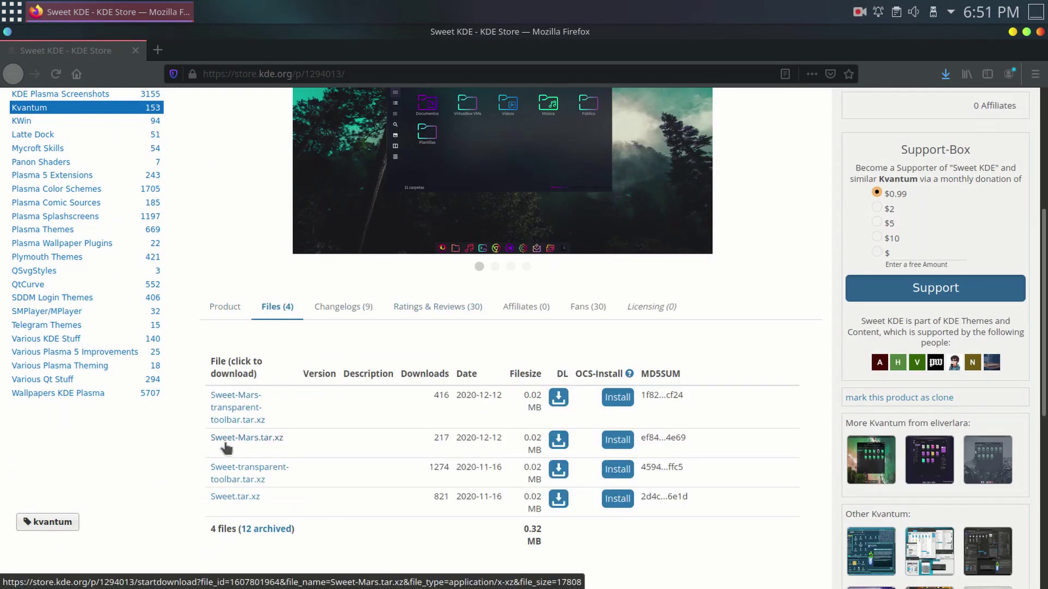
click(273, 444)
click(527, 344)
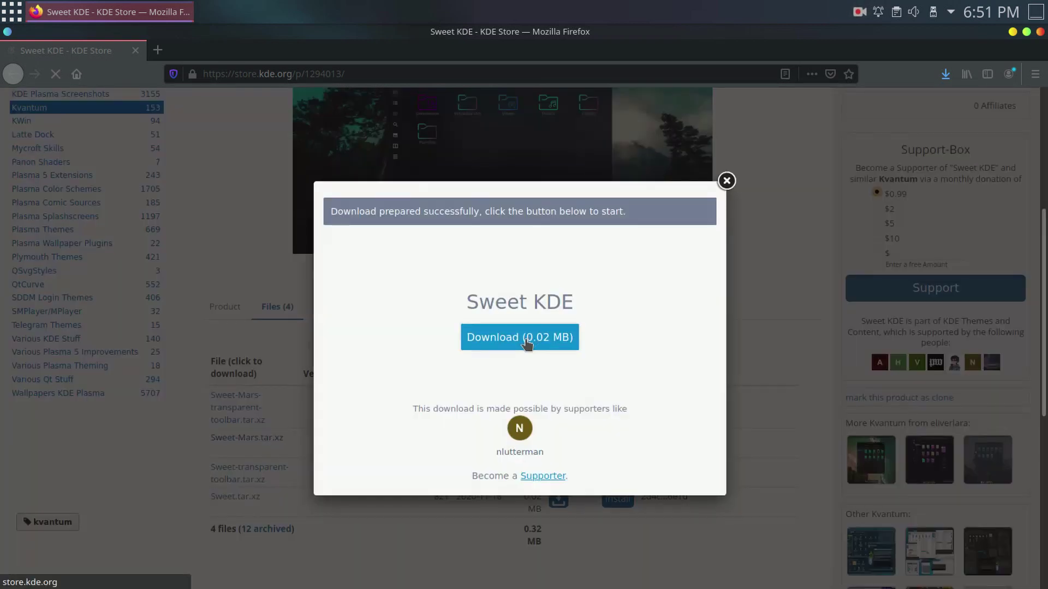
click(326, 322)
click(535, 390)
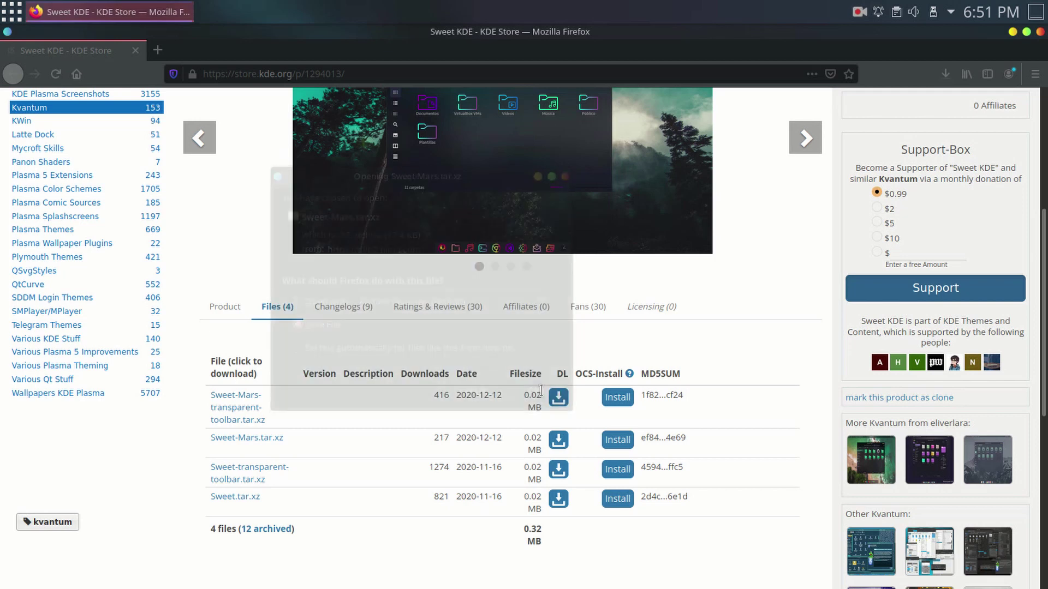
Minimize Firefox, launch Kvantum Manager, and move its window toward the middle of the desktop
click(1014, 32)
key(super)
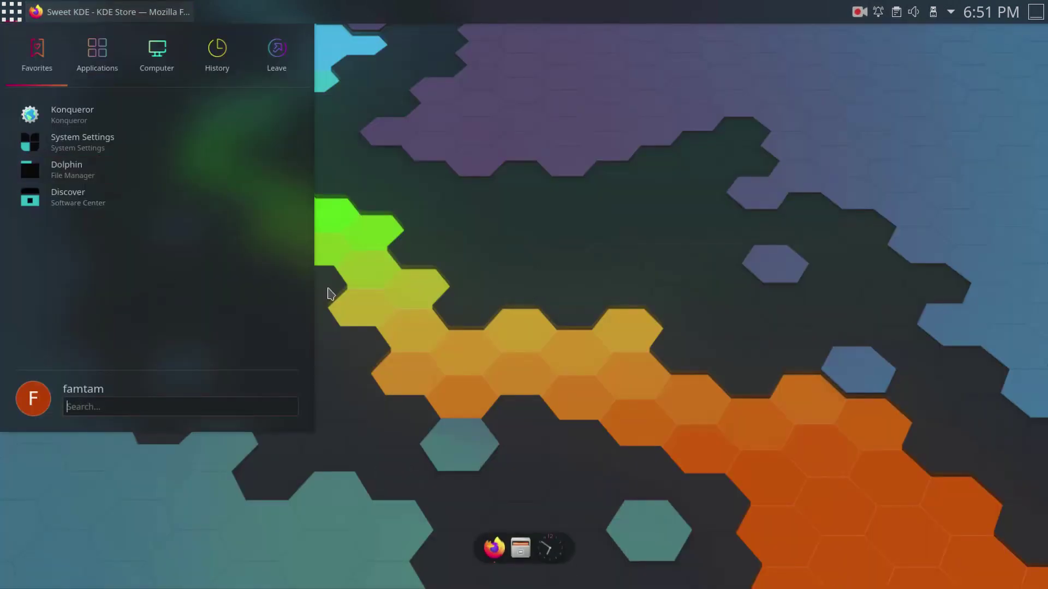
text(kvantum)
click(87, 48)
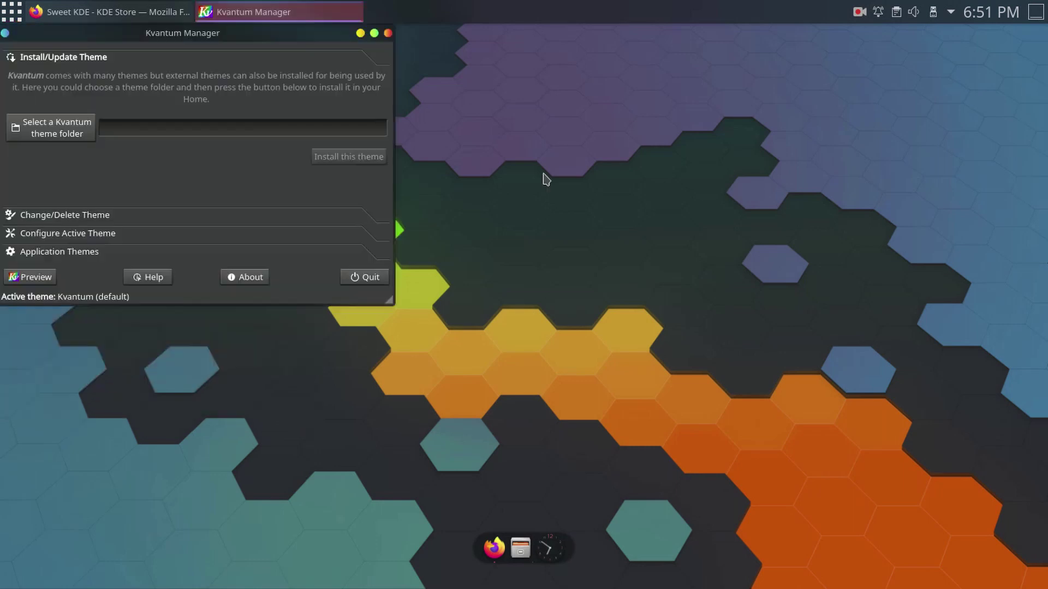
drag(156, 39, 503, 162)
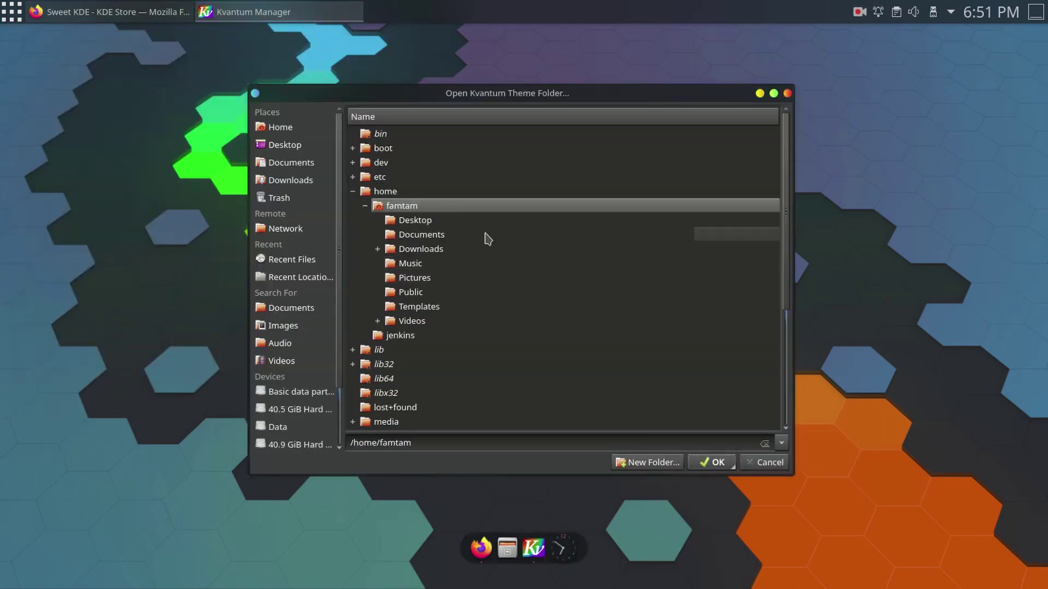
Cancel the Kvantum theme folder selection, open Downloads in Dolphin, and open Sweet-Mars.tar.xz with Files
click(415, 250)
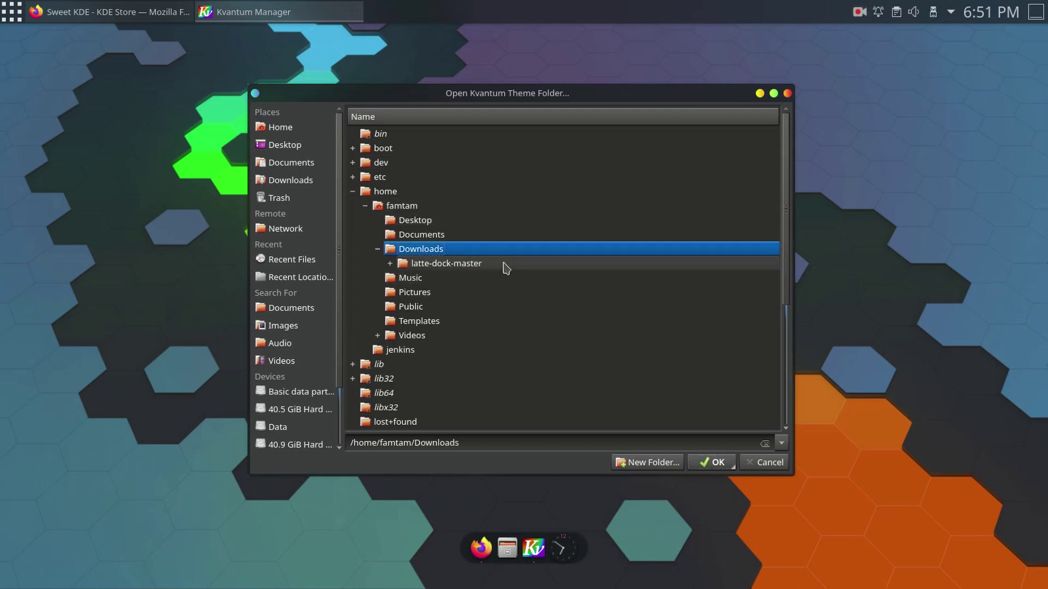
click(765, 463)
click(11, 11)
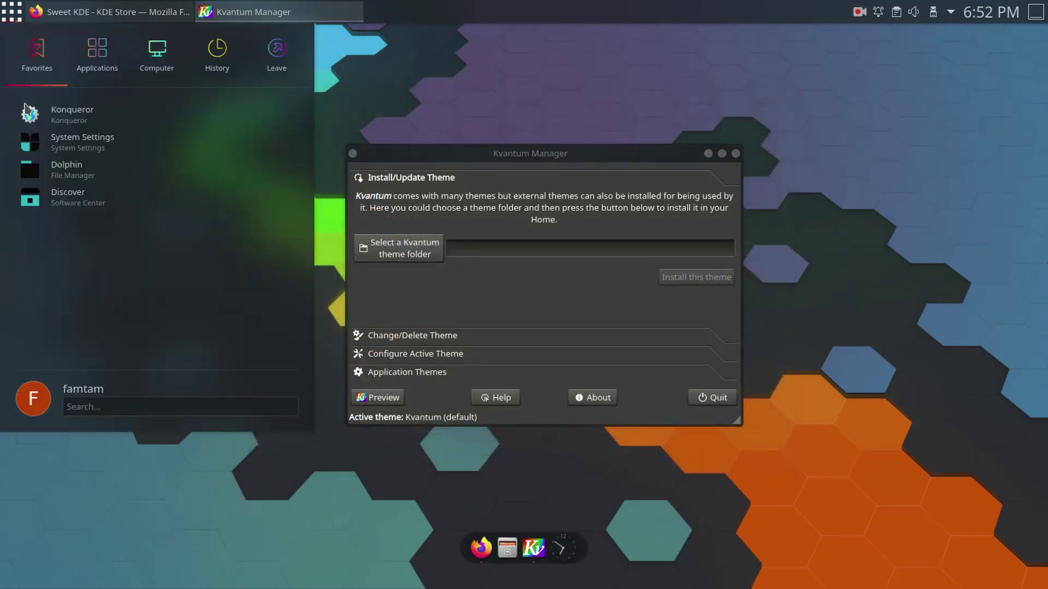
click(60, 164)
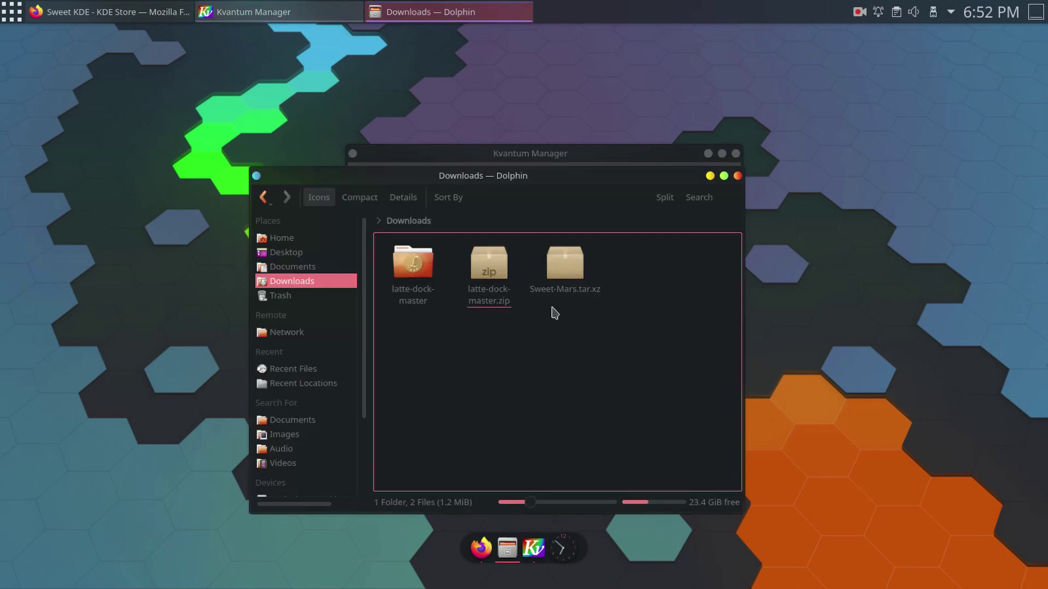
drag(574, 321, 567, 297)
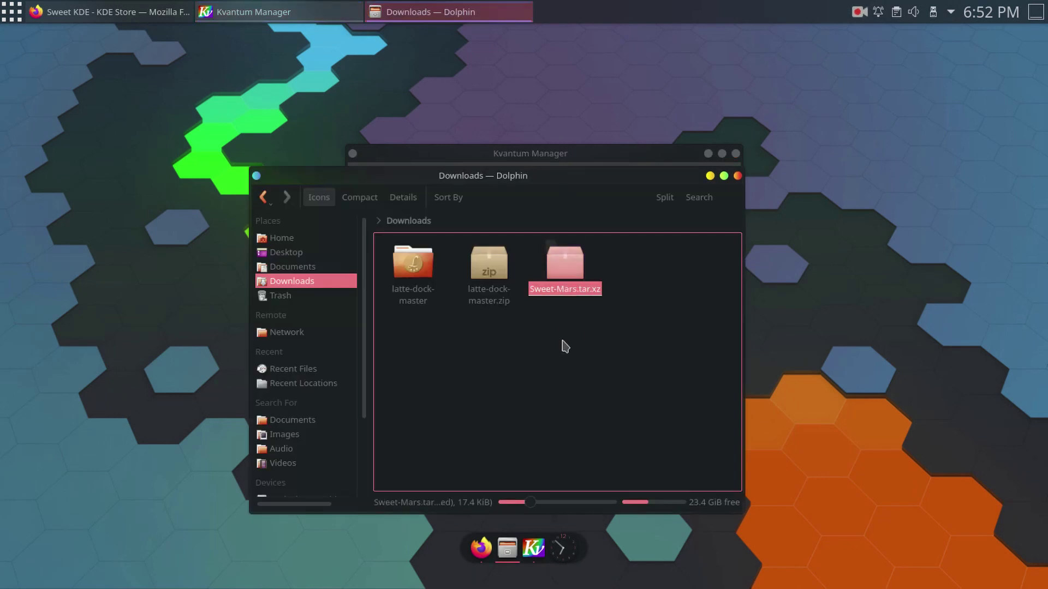
right_click(563, 290)
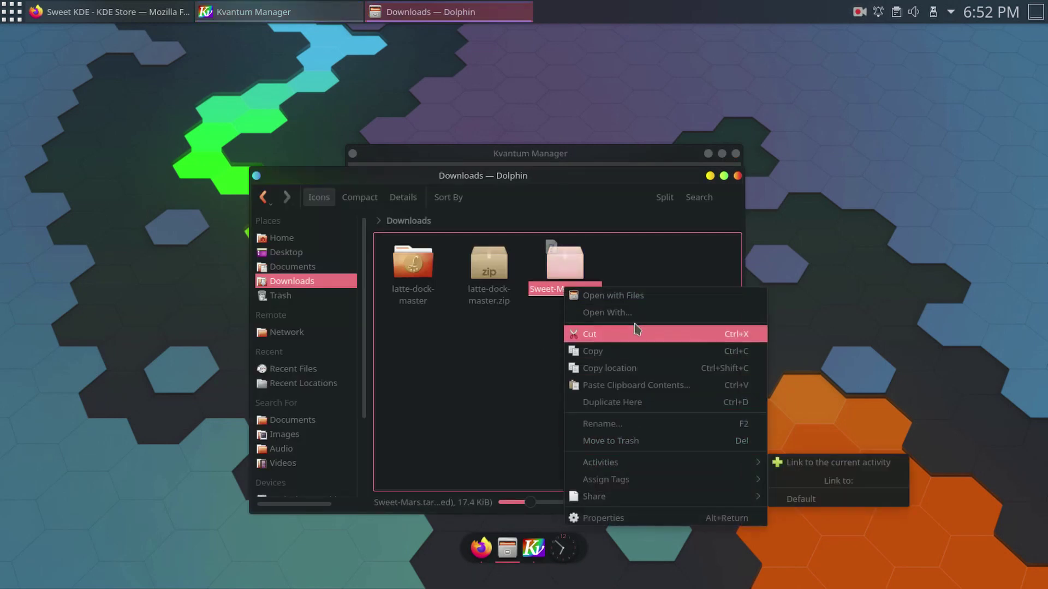
click(617, 295)
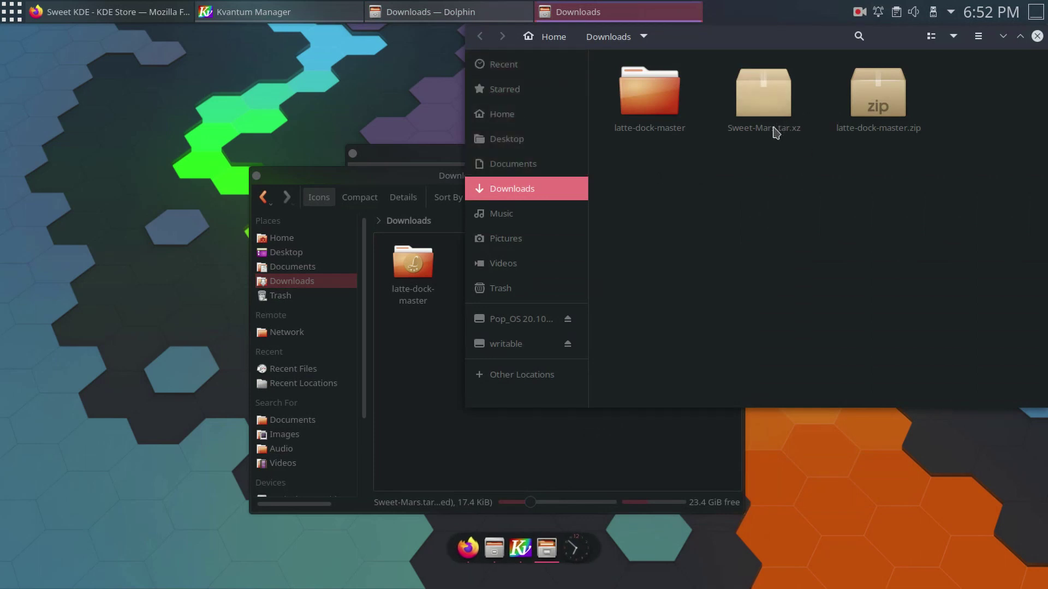
Extract Sweet-Mars.tar.xz into the Downloads folder and minimize both file manager windows
right_click(775, 127)
click(827, 295)
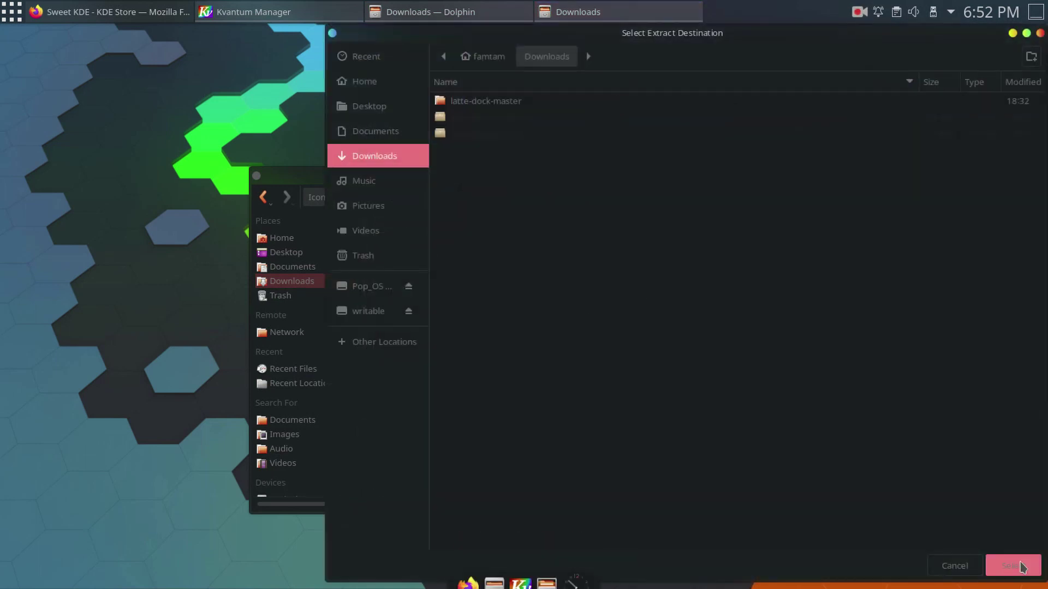
click(1013, 565)
click(436, 388)
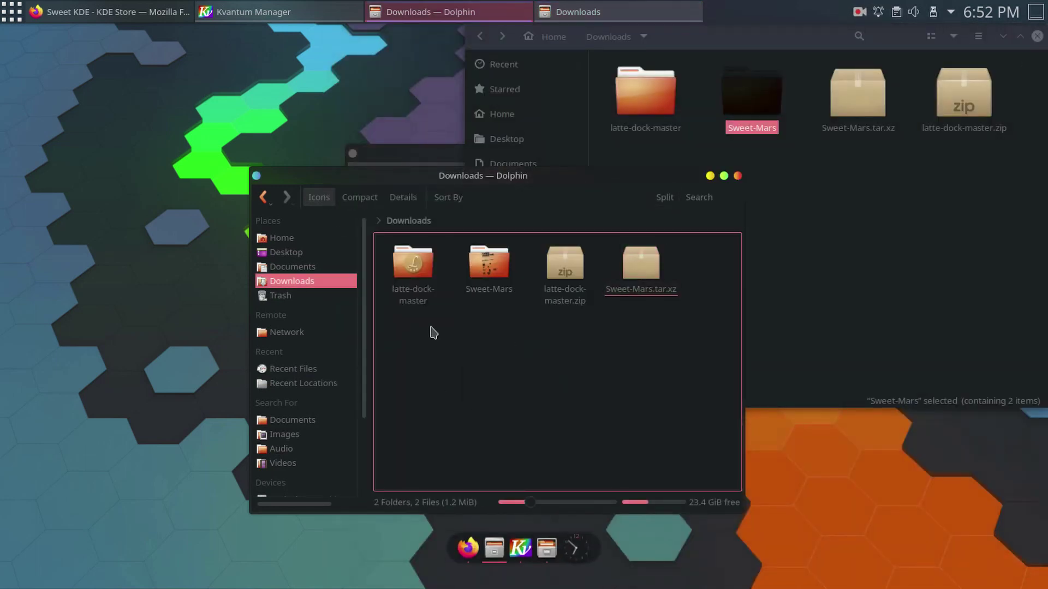
click(489, 268)
click(709, 176)
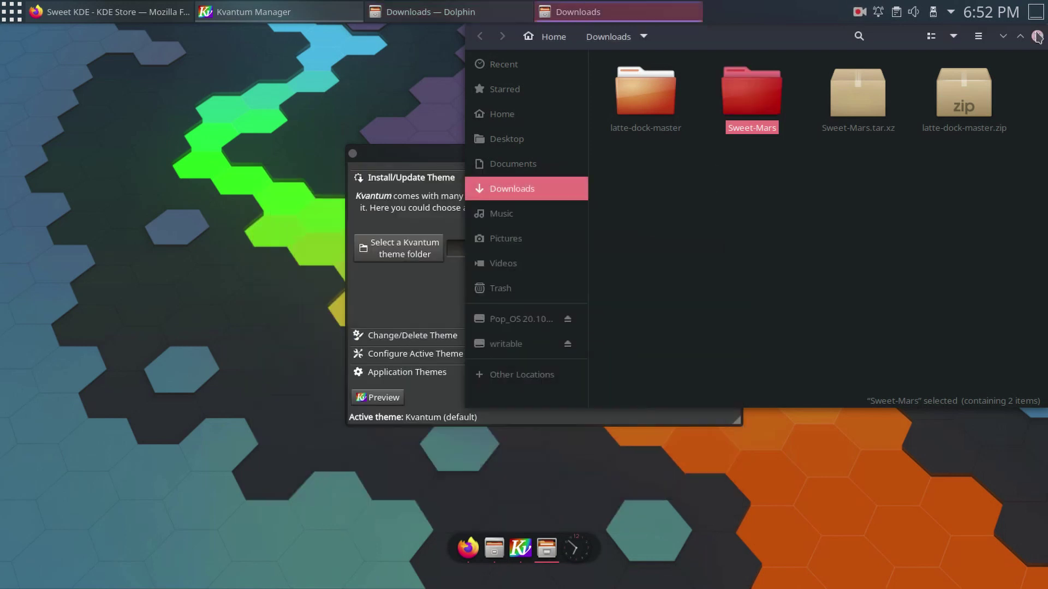
click(1004, 36)
Select the extracted Sweet-Mars folder in Downloads as the Kvantum theme folder and install the theme
click(404, 249)
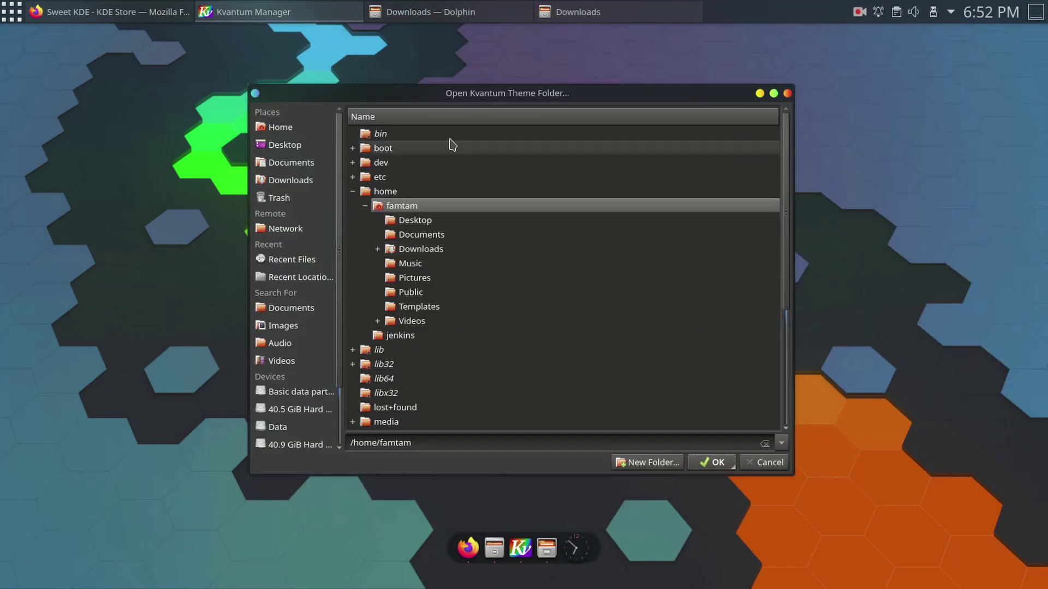
double_click(413, 254)
click(490, 278)
click(715, 464)
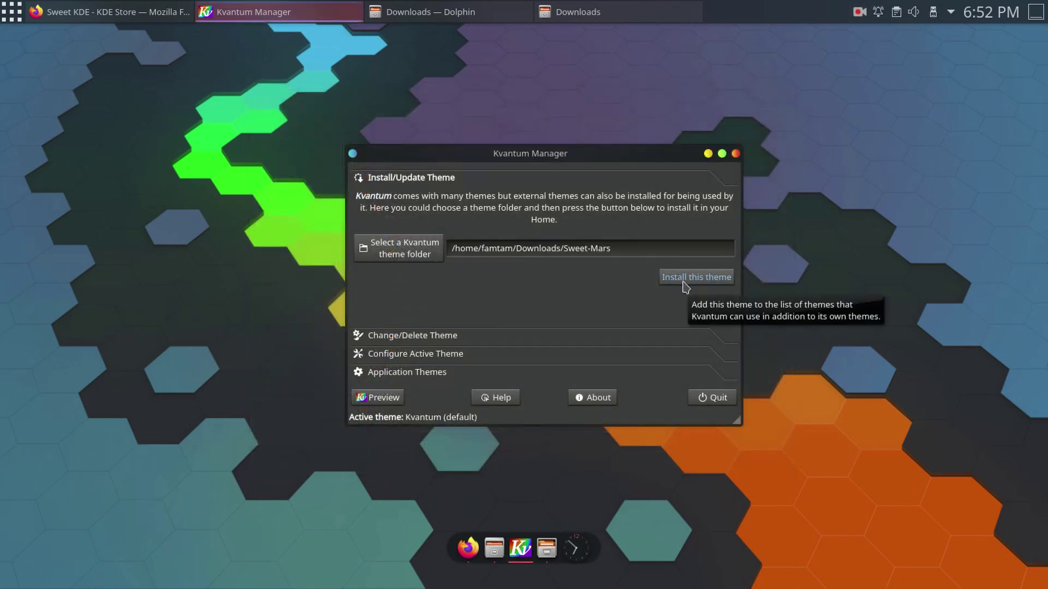
click(692, 280)
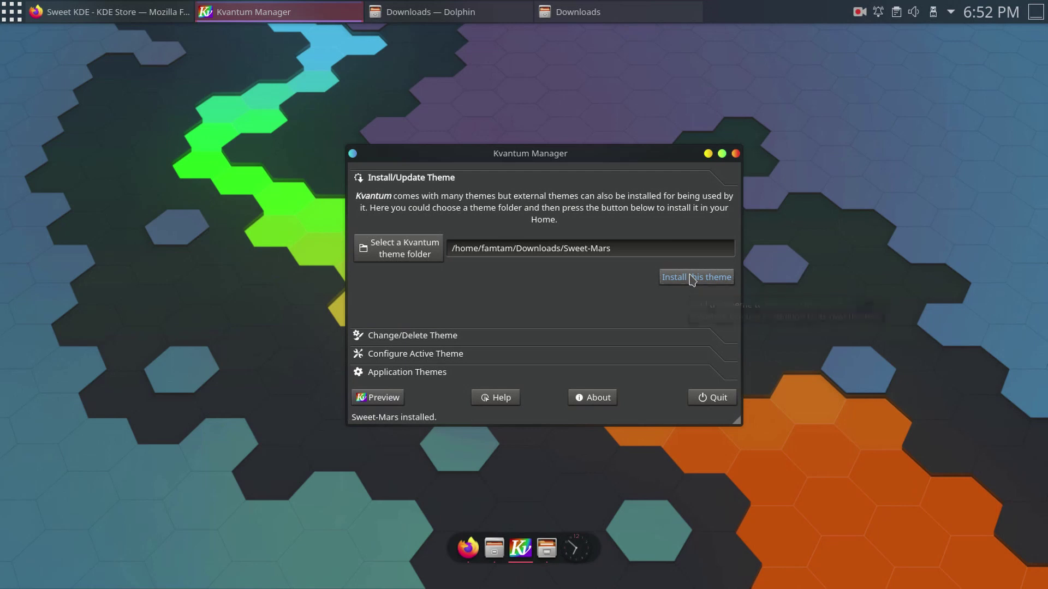
Change the active Kvantum theme to Sweet-Mars and close Kvantum Manager
click(434, 341)
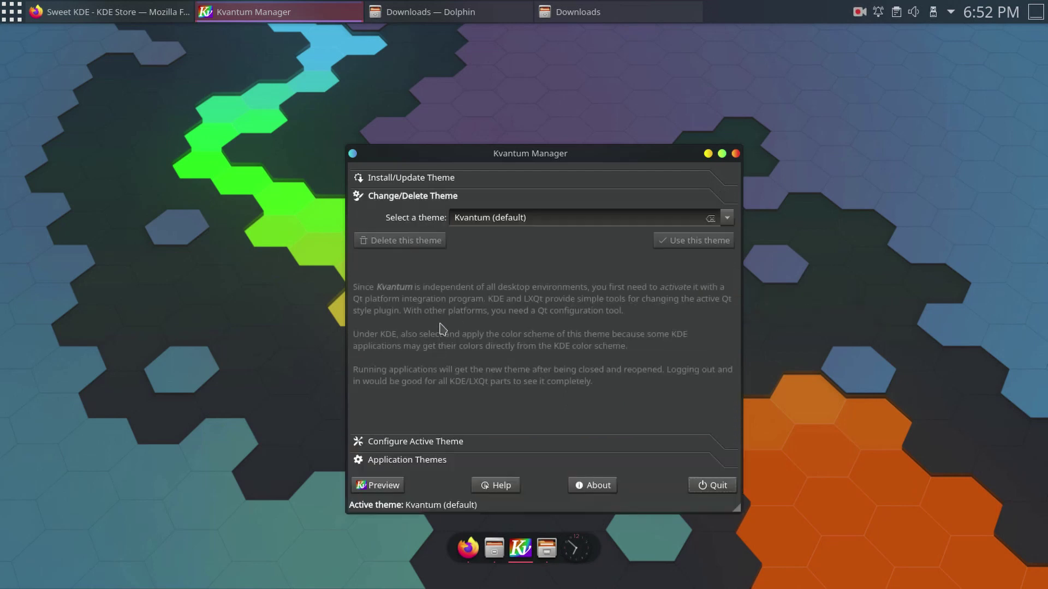
click(727, 220)
scroll(626, 297, down, 10)
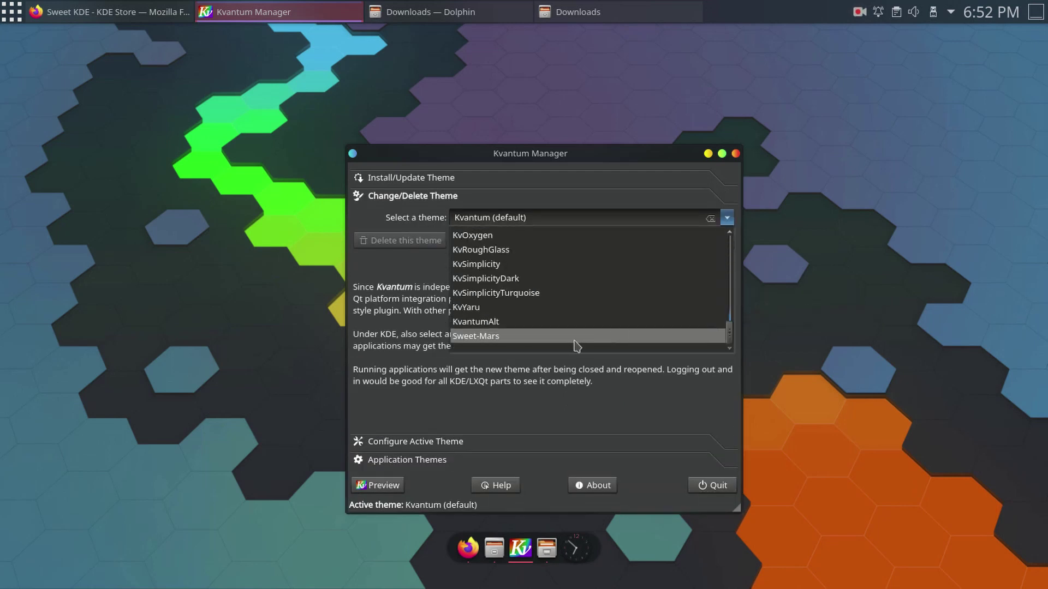
click(574, 344)
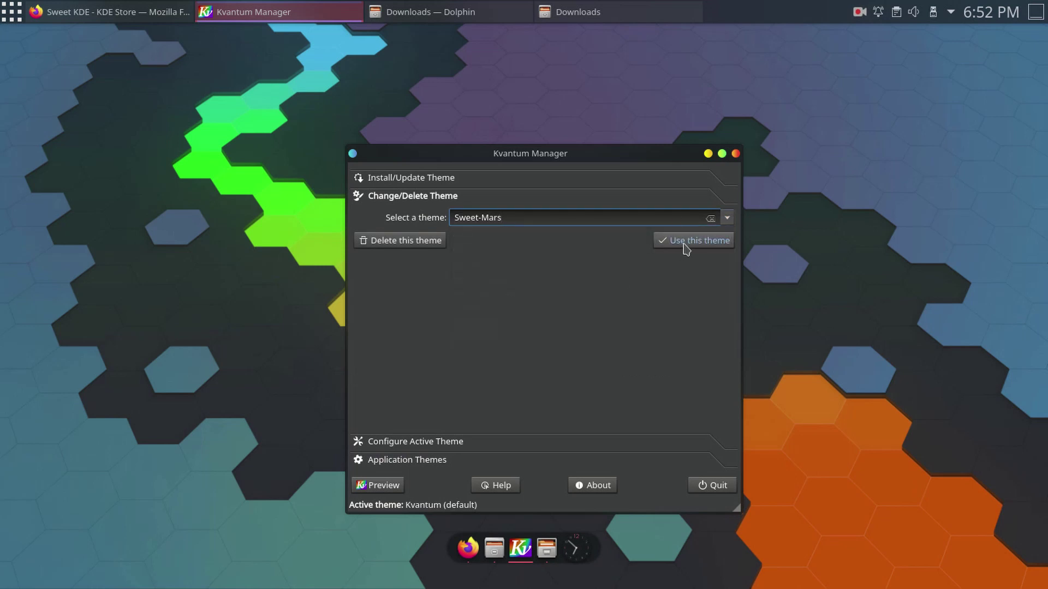
click(685, 246)
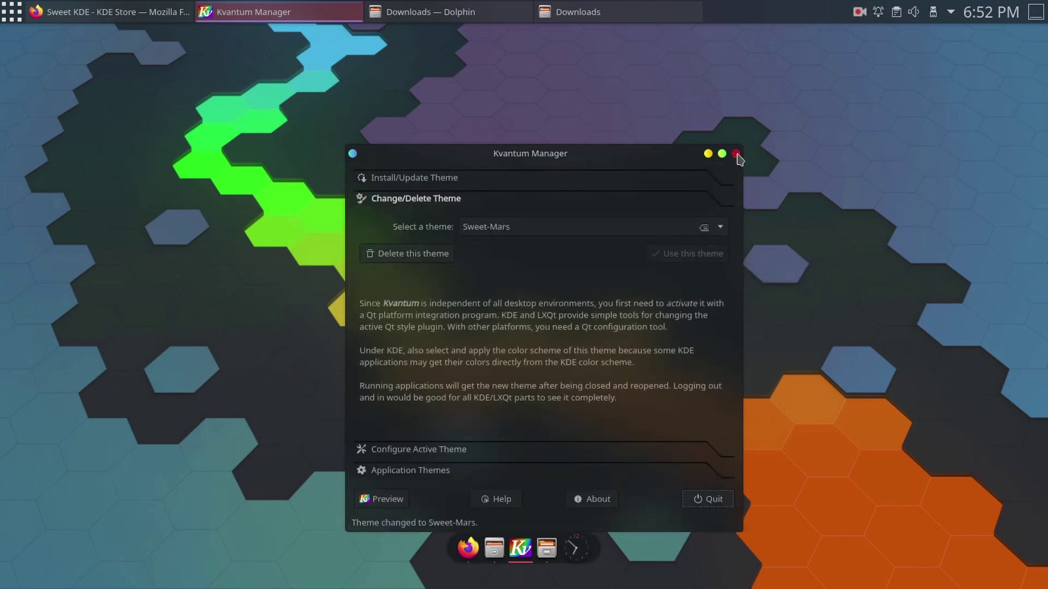
click(736, 154)
Open System Settings and apply kvantum-dark as the application style
click(11, 12)
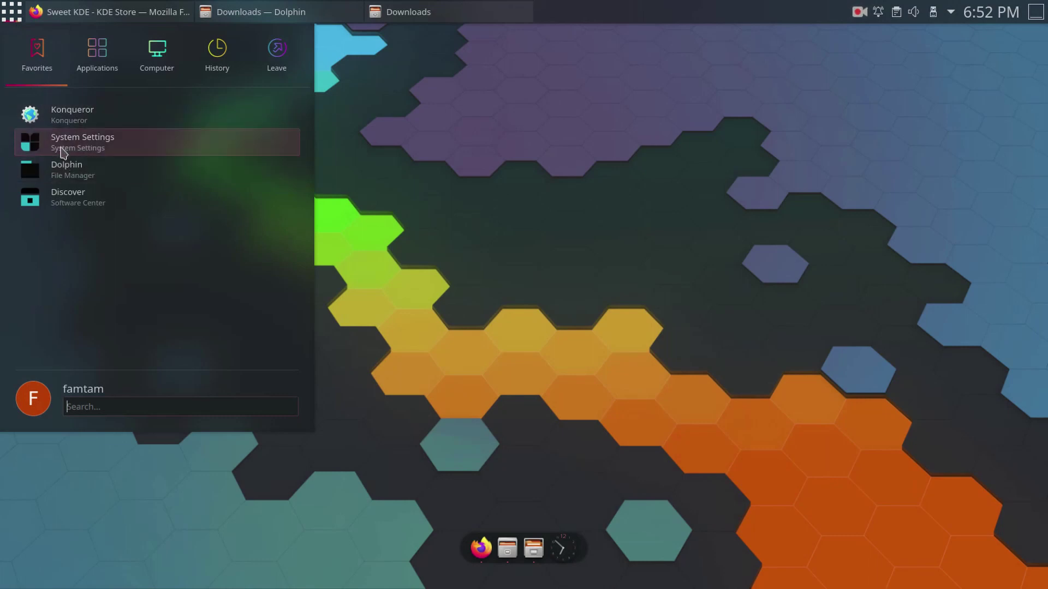
click(63, 153)
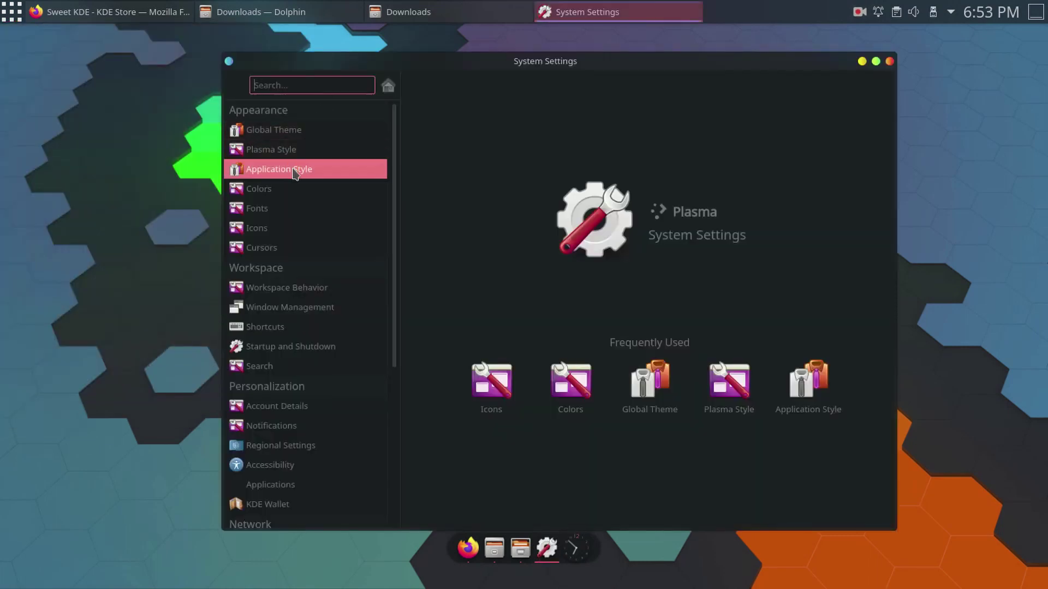
click(295, 173)
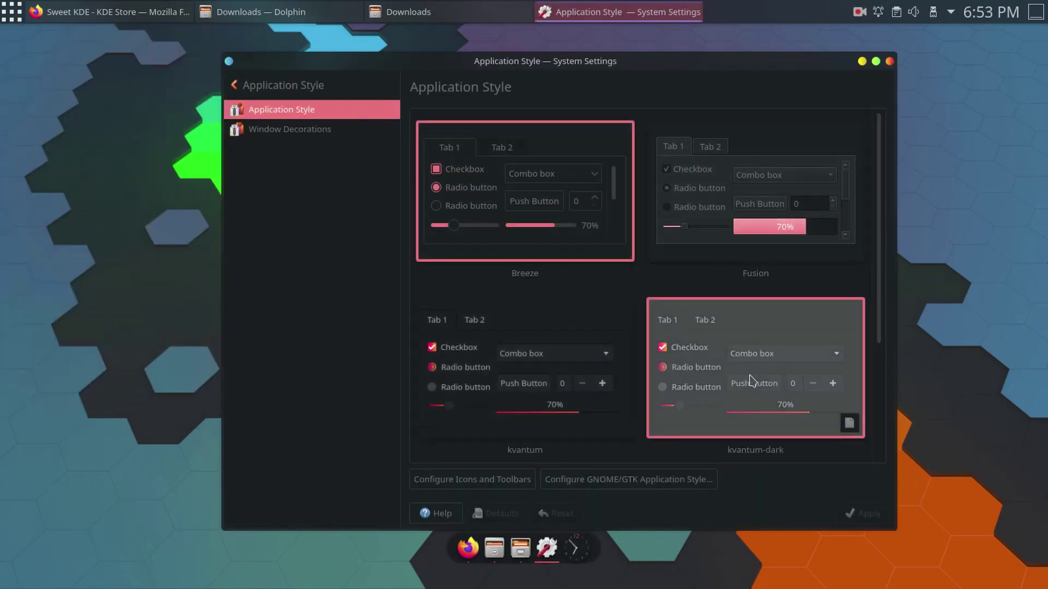
click(750, 378)
click(875, 517)
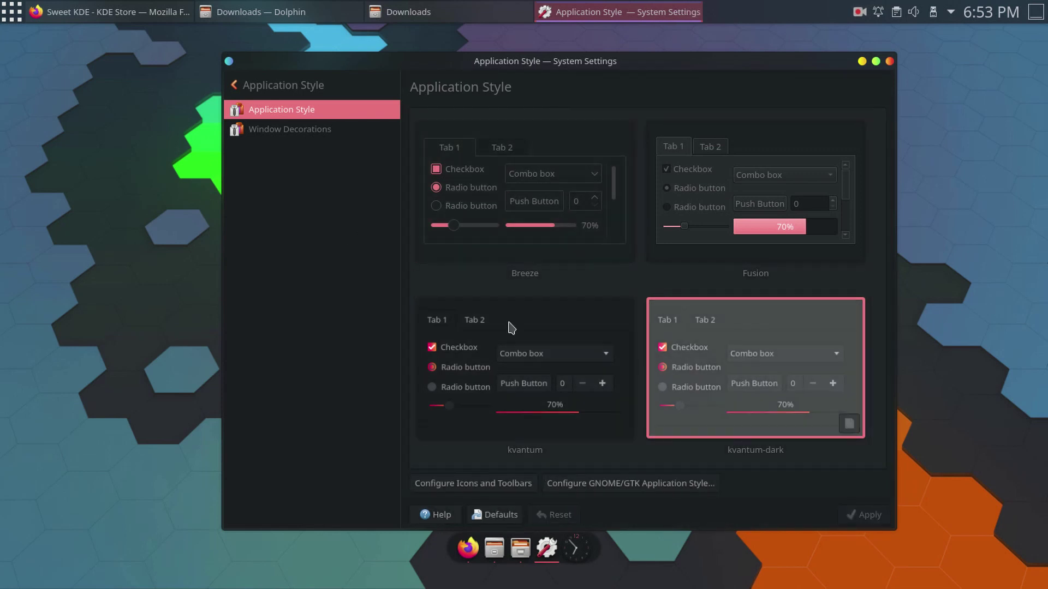
Open a new Dolphin window and reposition it over the desktop to show the transparent style
click(10, 11)
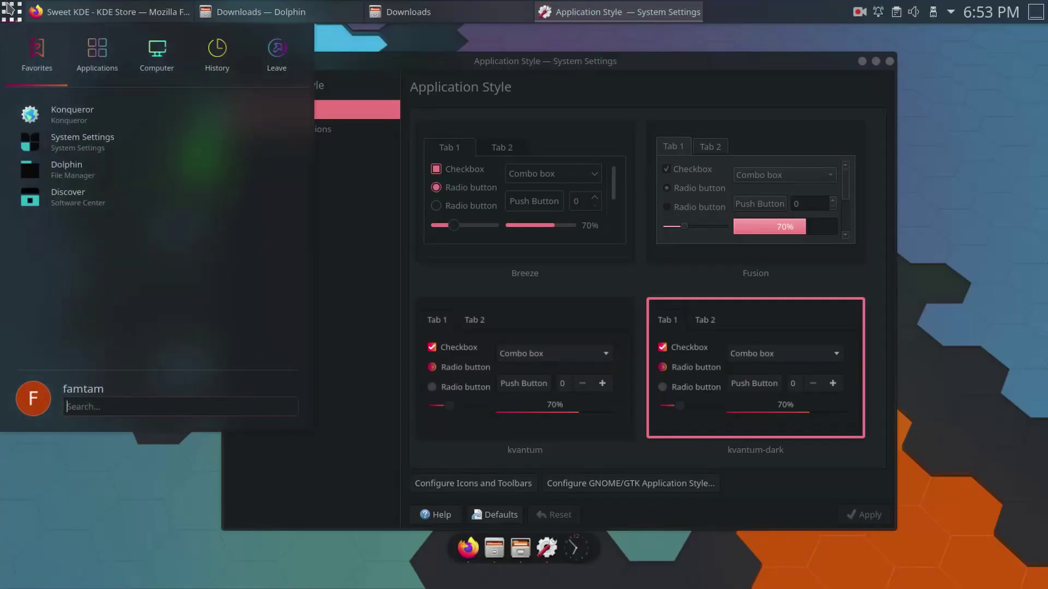
click(60, 174)
drag(546, 174, 318, 149)
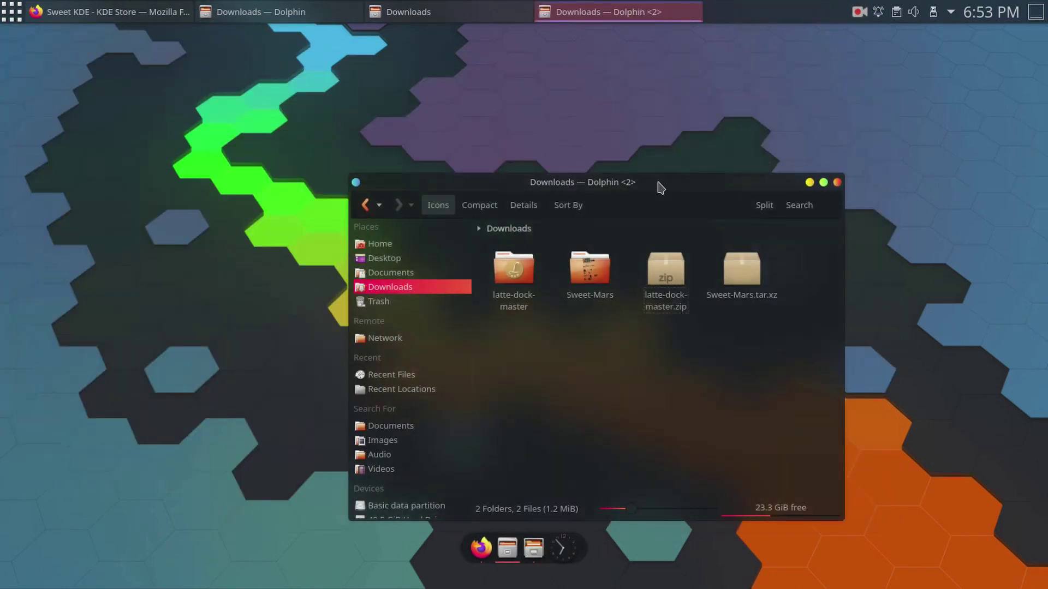
drag(661, 187, 557, 168)
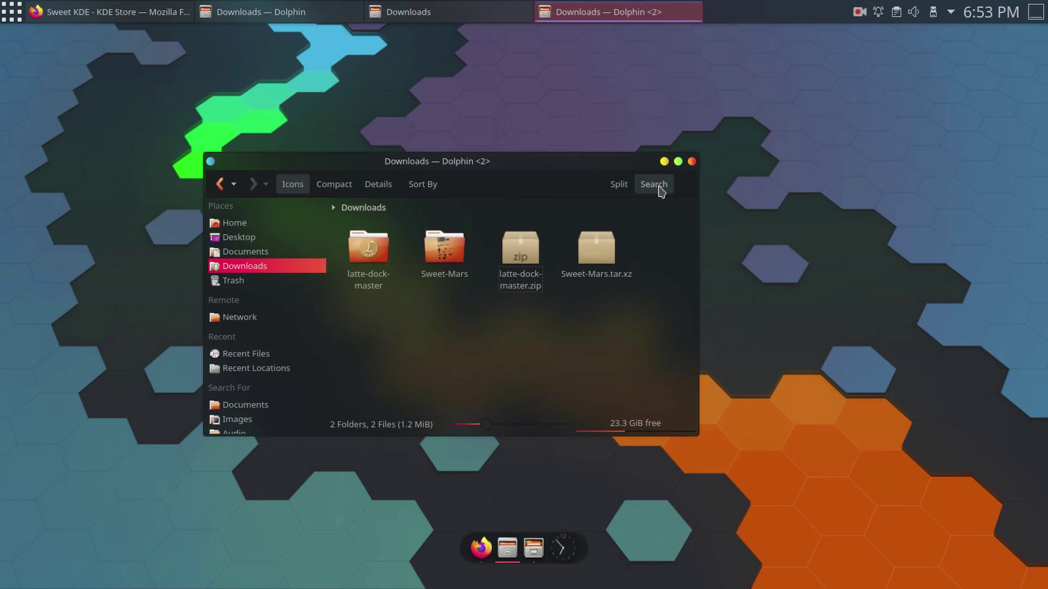
Hide the Places panel in the new Dolphin window
click(684, 184)
mouse_move(726, 473)
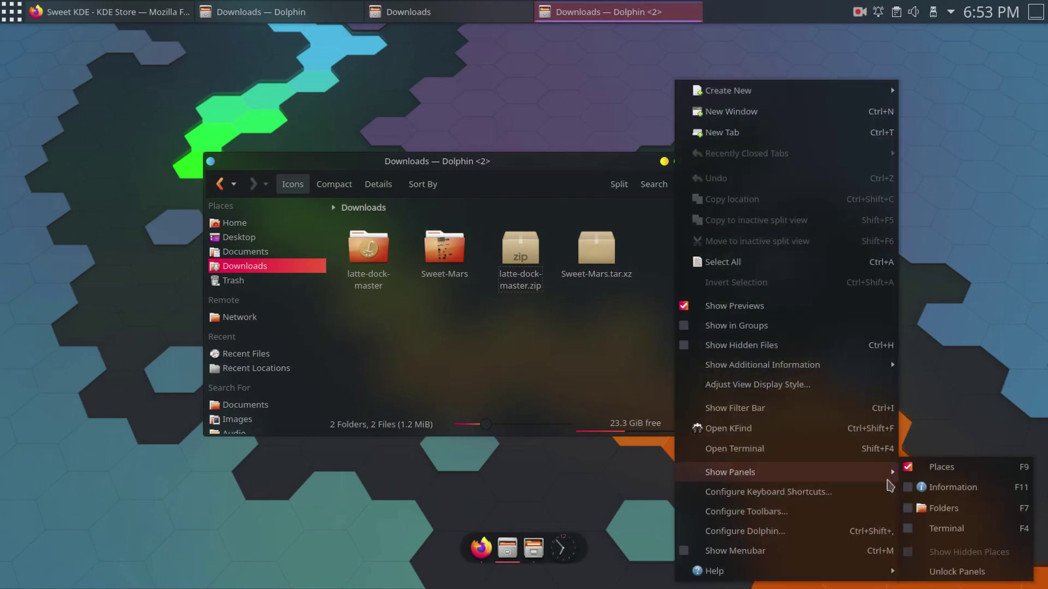
click(978, 474)
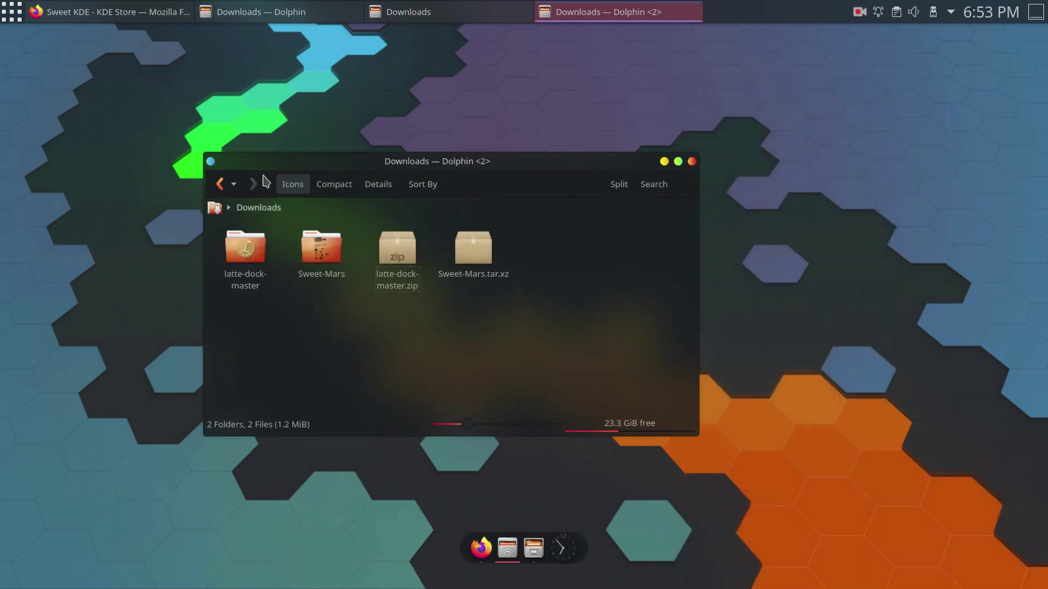
Unlock Dolphin's toolbar positions and dock the main toolbar vertically along the window's left edge
right_click(535, 190)
click(571, 258)
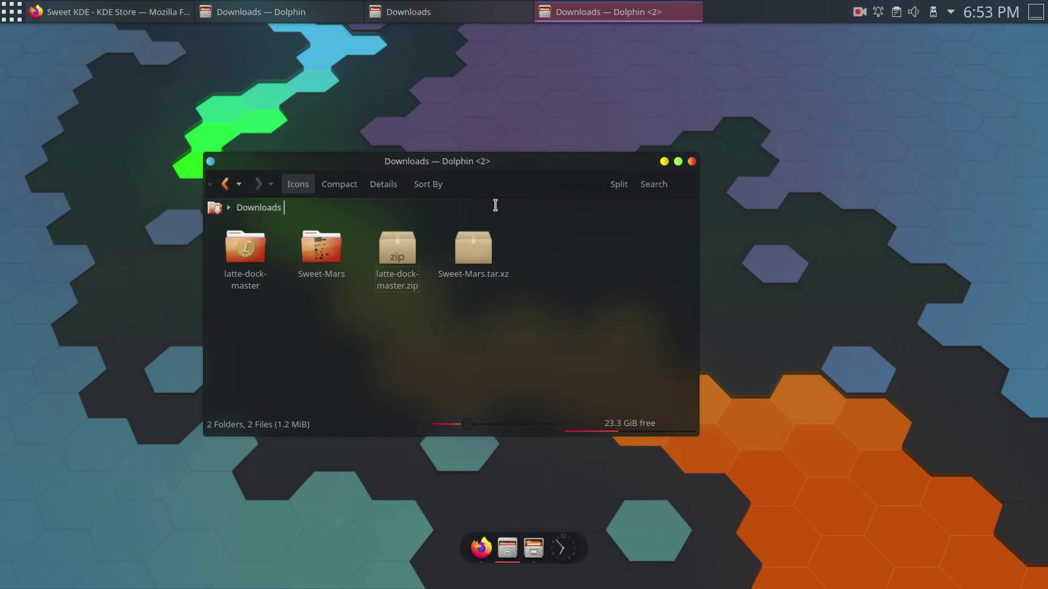
drag(208, 184, 214, 223)
Navigate in Dolphin from Downloads up to the system's home directory and open the user's home folder
click(276, 183)
click(304, 216)
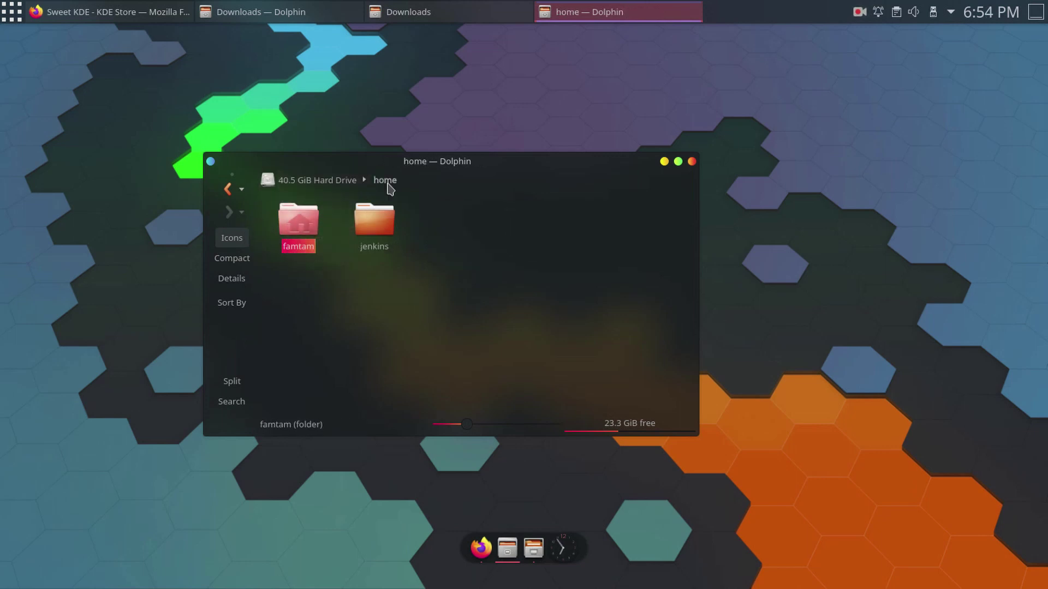
click(315, 231)
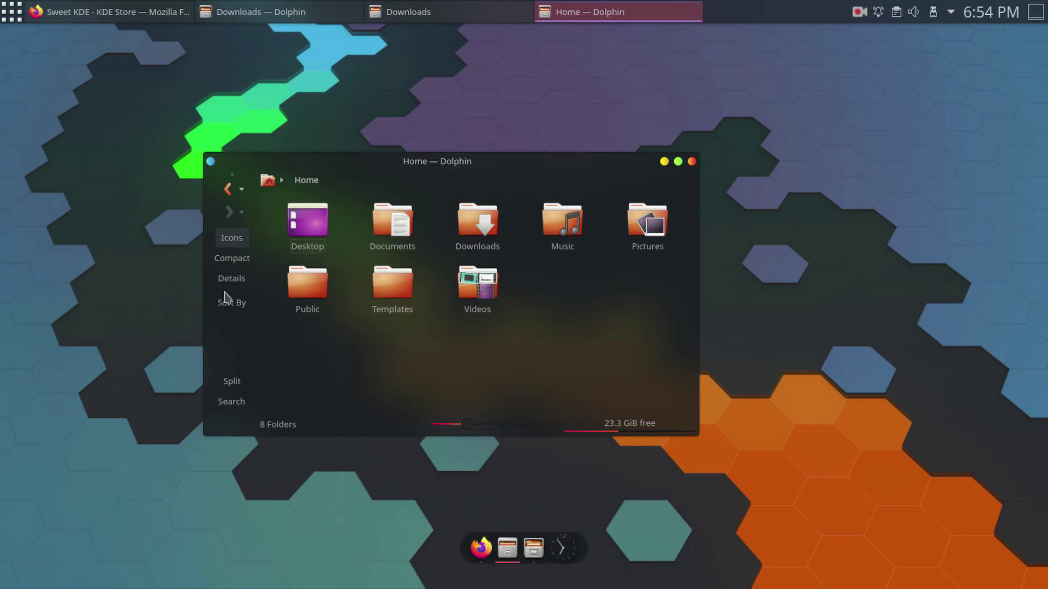
Open System Settings in an unmaximized window, apply the Lyra-dark icon theme, and close the settings
click(15, 12)
click(50, 140)
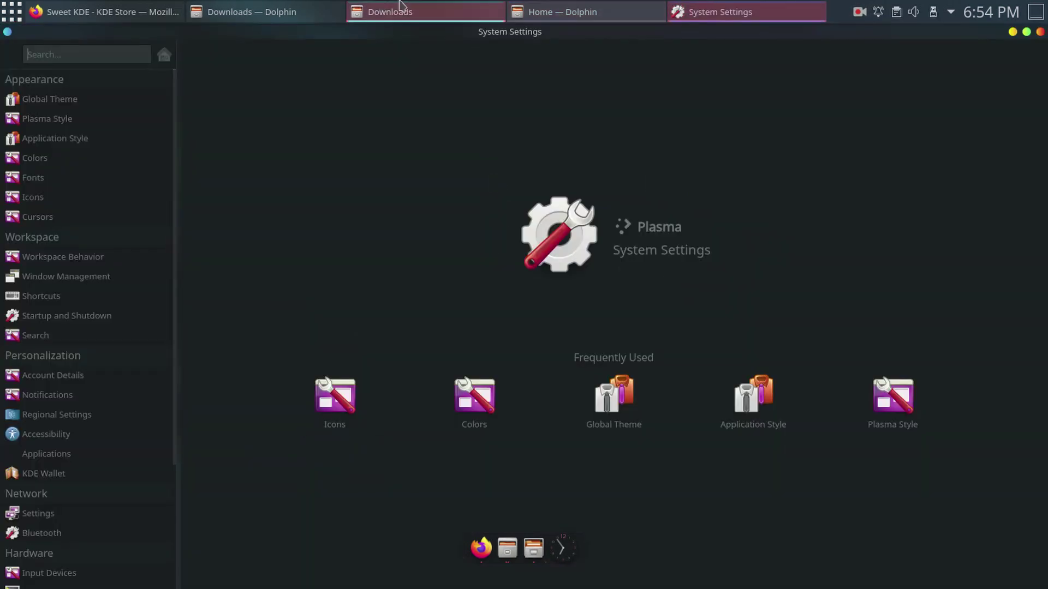
drag(420, 39, 580, 54)
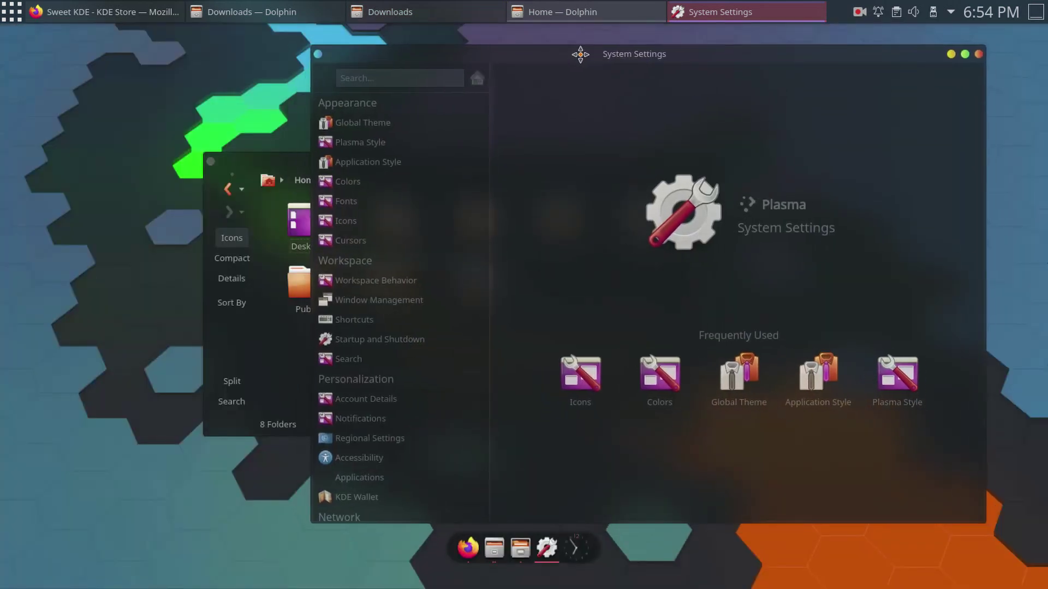
scroll(391, 161, down, 2)
scroll(402, 124, up, 2)
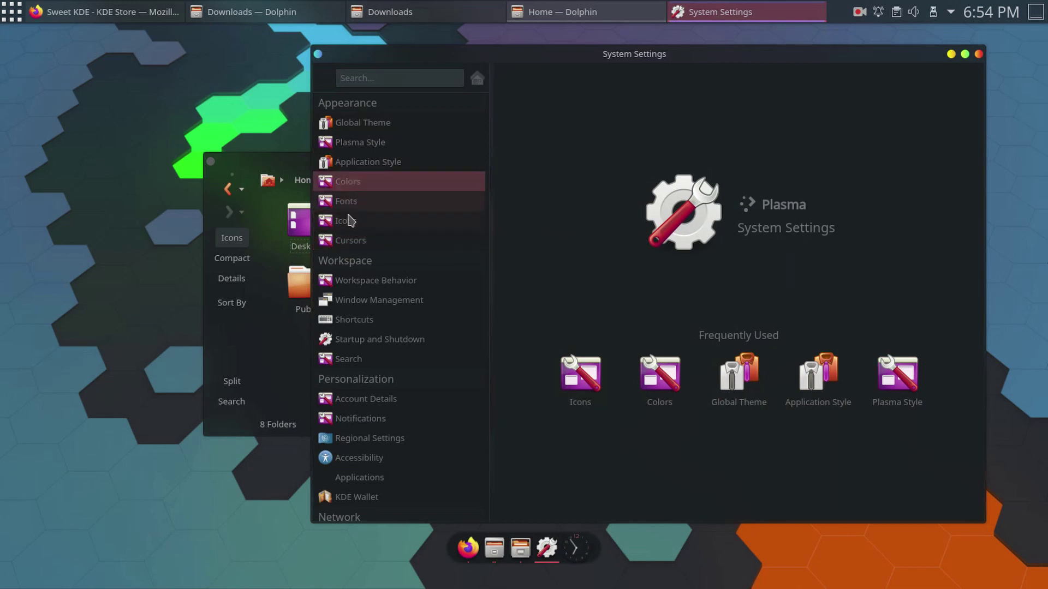
click(374, 222)
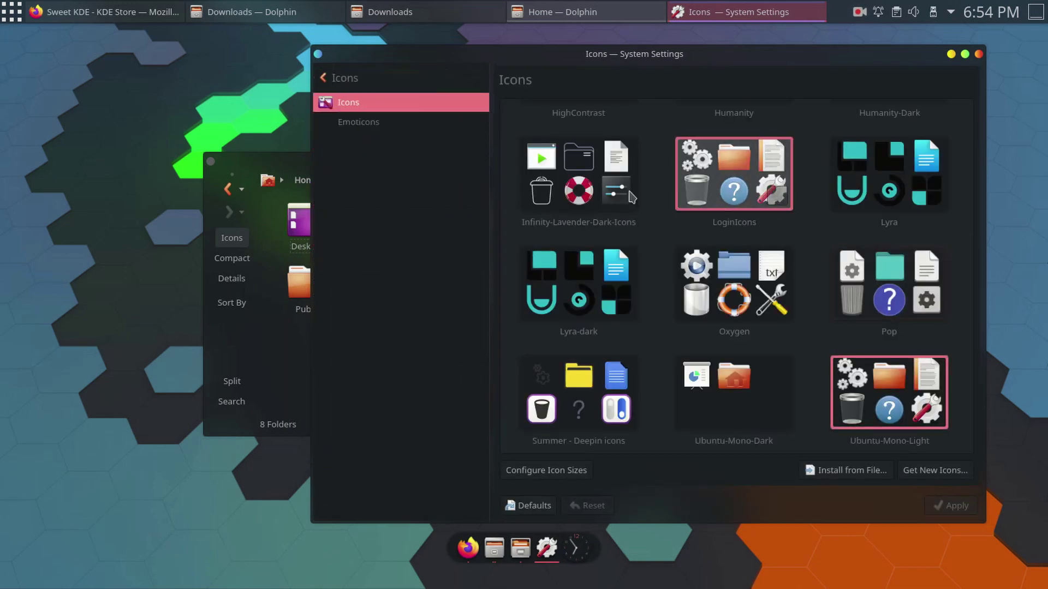
scroll(559, 391, up, 2)
click(559, 391)
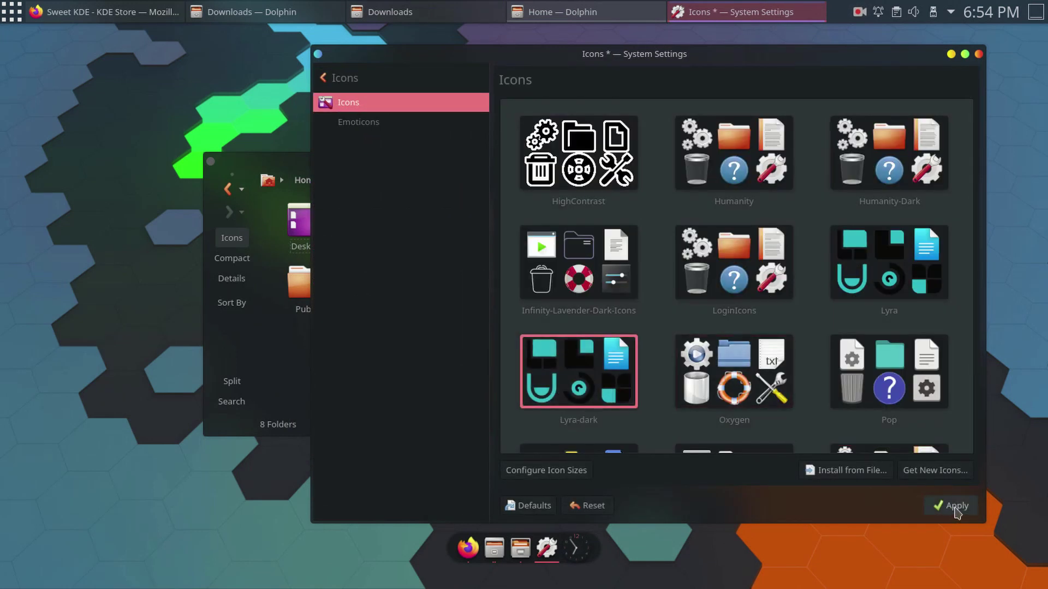
click(956, 508)
click(978, 55)
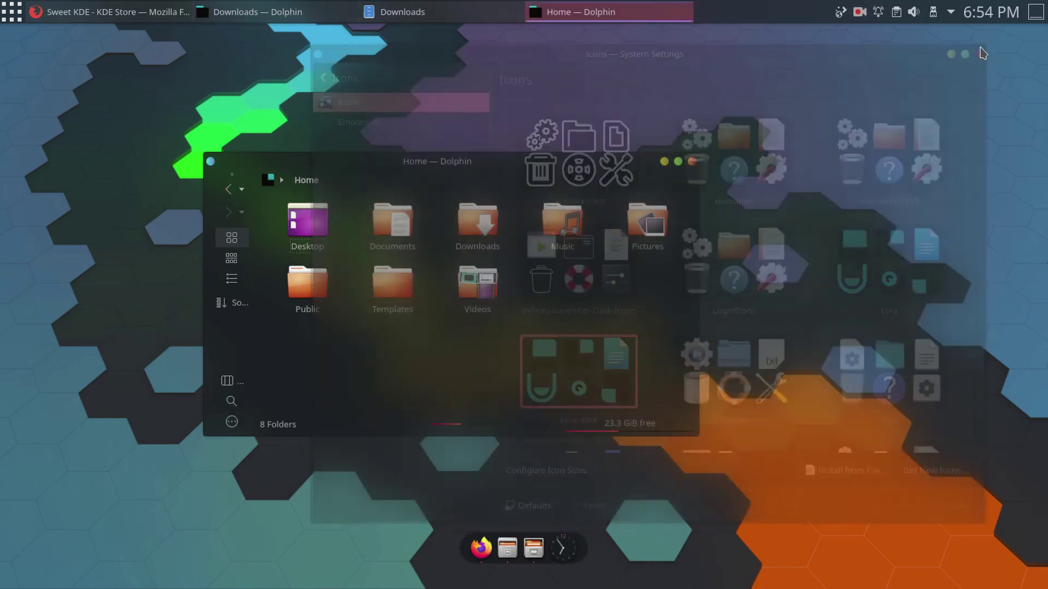
Close the open Dolphin home window and launch Dolphin again so it loads the new icon theme
click(691, 159)
click(10, 16)
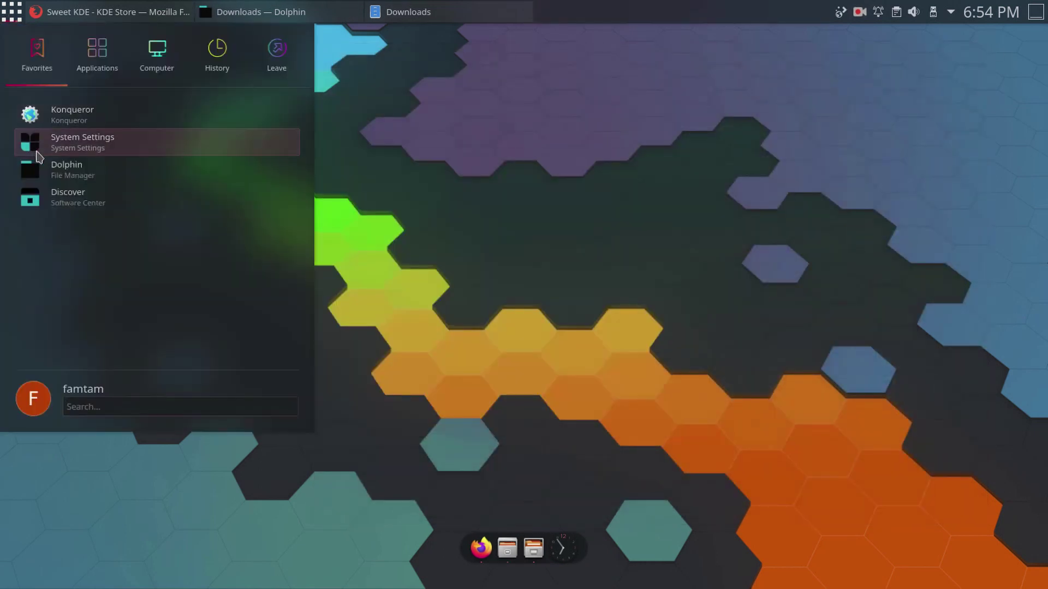
click(71, 169)
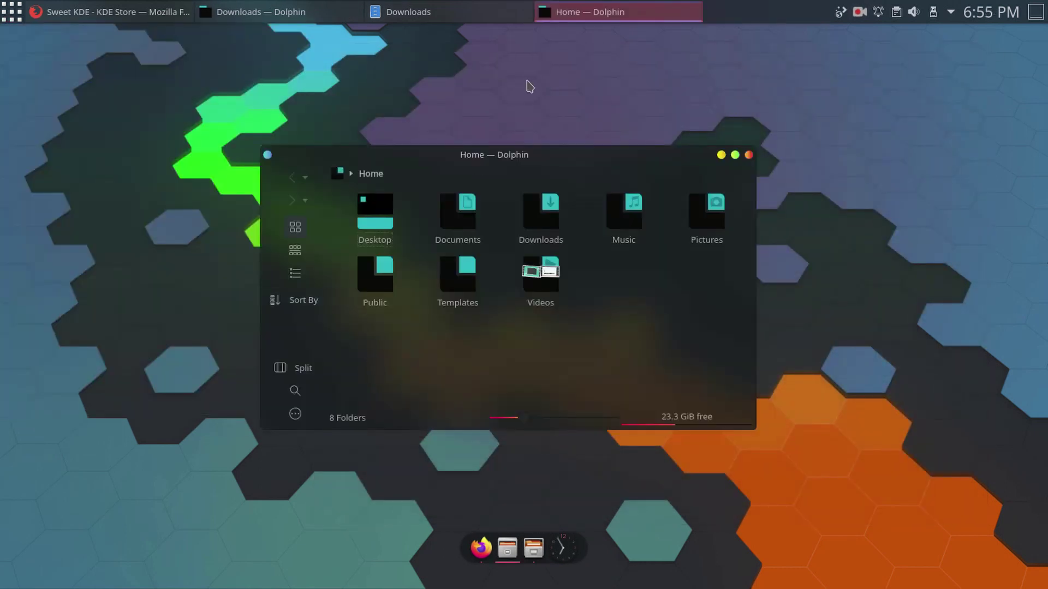
Set Dolphin's main toolbar to show icons only, without text labels
right_click(302, 336)
mouse_move(384, 349)
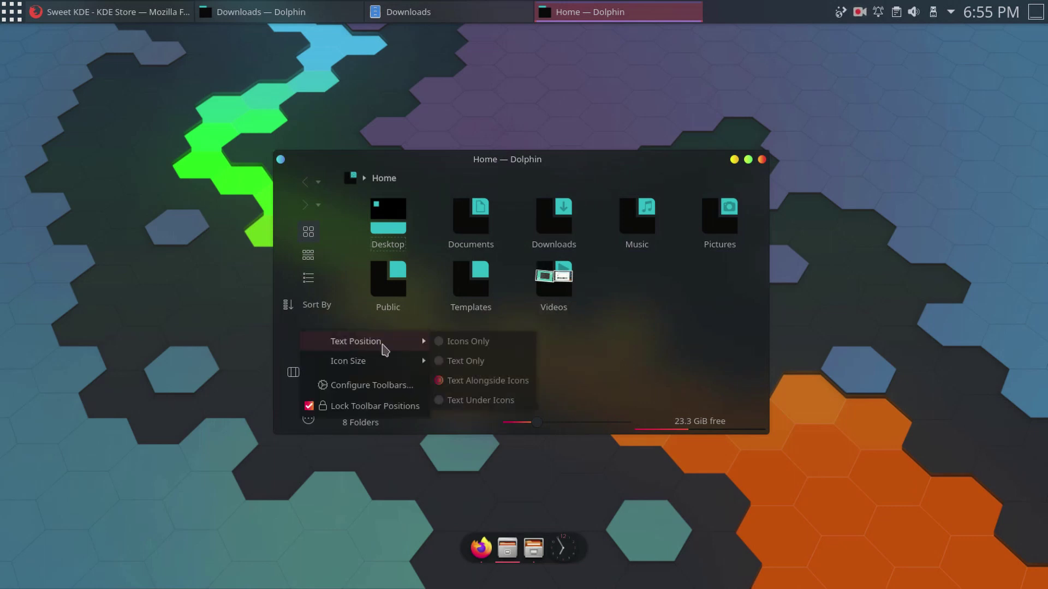
click(460, 341)
drag(585, 161, 582, 172)
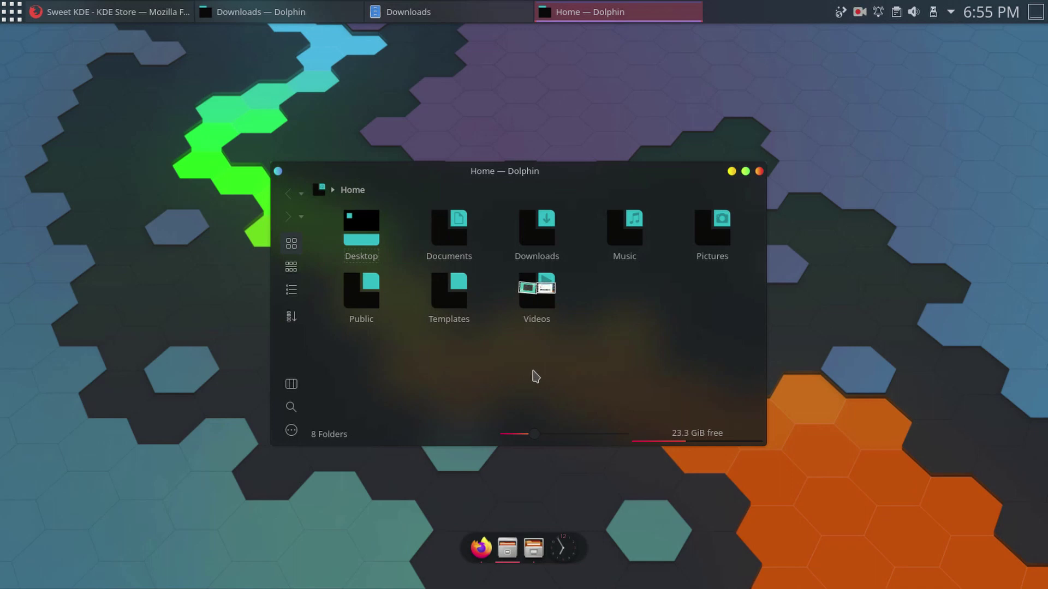
right_click(698, 449)
click(732, 468)
click(668, 433)
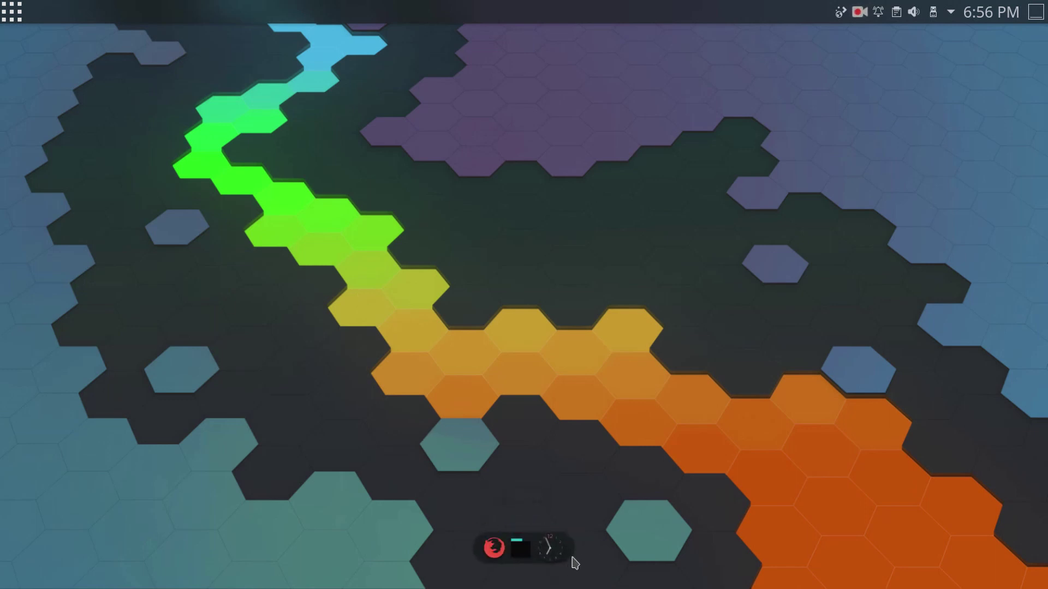
Open System Settings and browse the installed icon themes
click(13, 14)
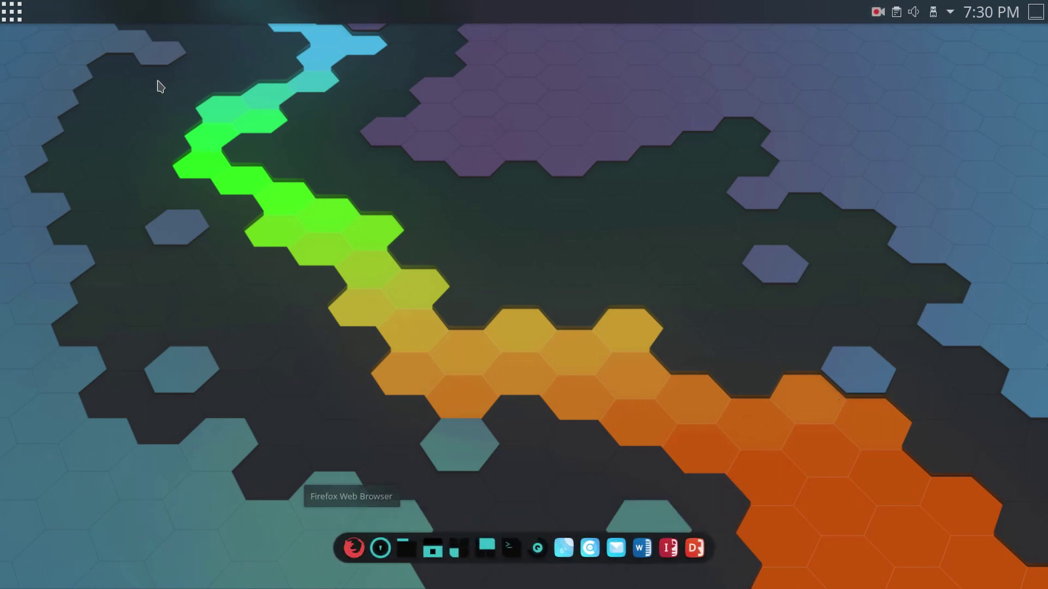
click(14, 11)
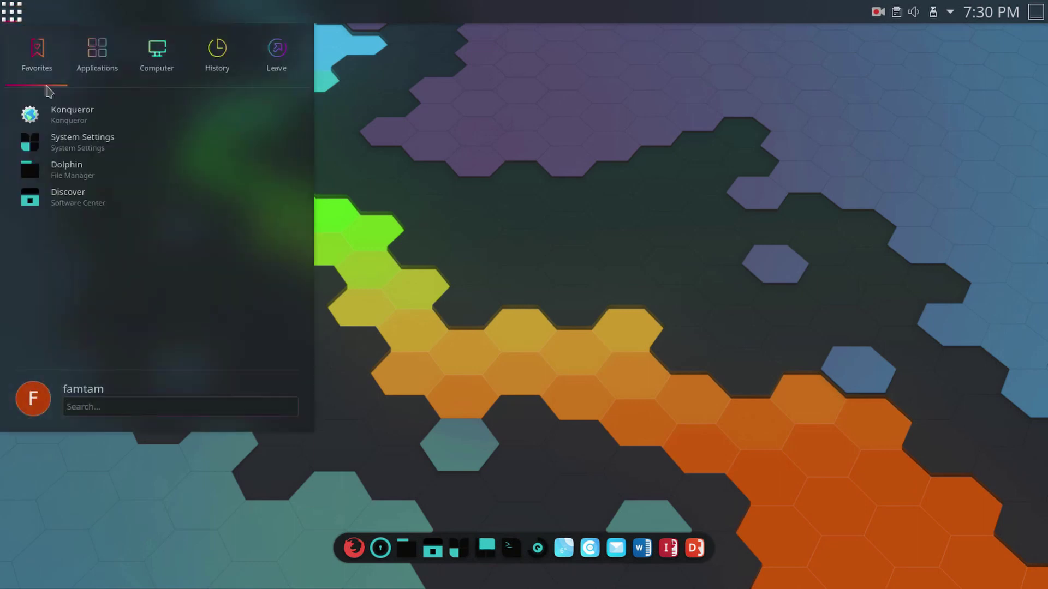
click(71, 145)
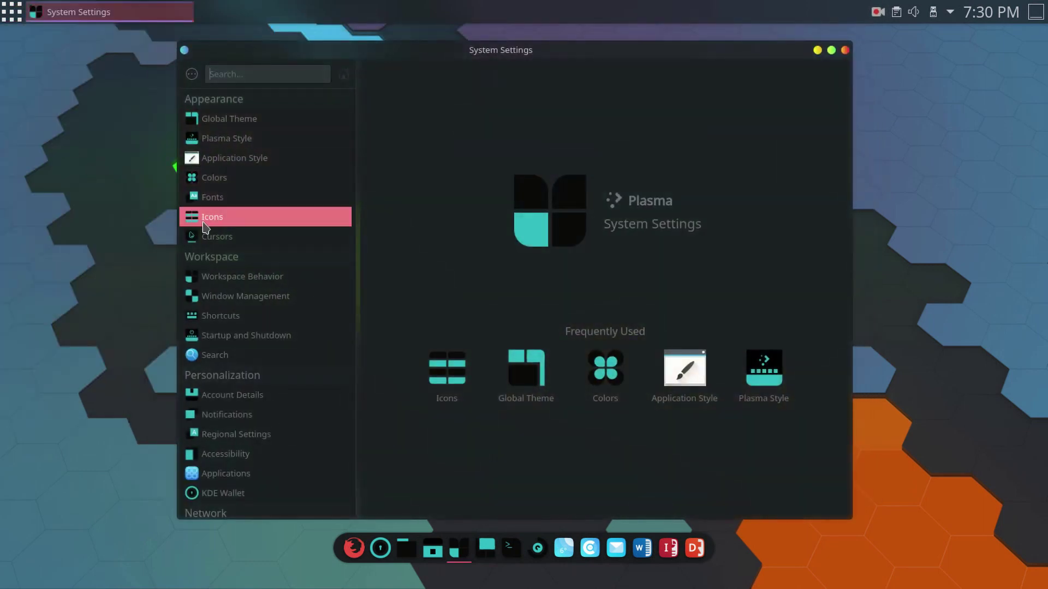
click(206, 227)
scroll(405, 415, down, 5)
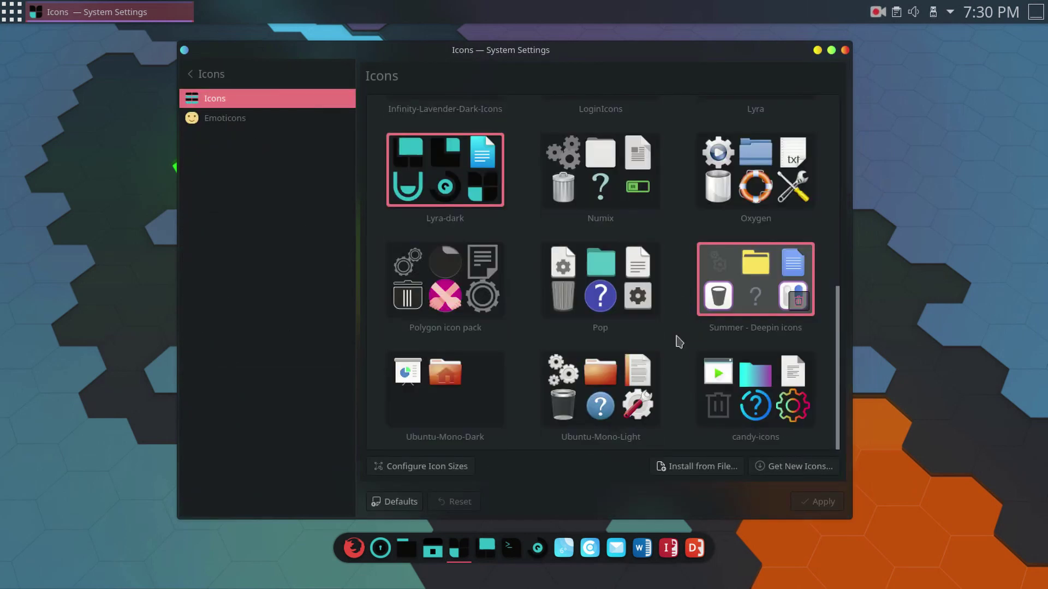
Search the downloadable icon themes for "mcmuse" and install the McMuse-circle-black.tar.xz variant of McMuse-circle
click(788, 469)
click(682, 126)
text(mcmuse)
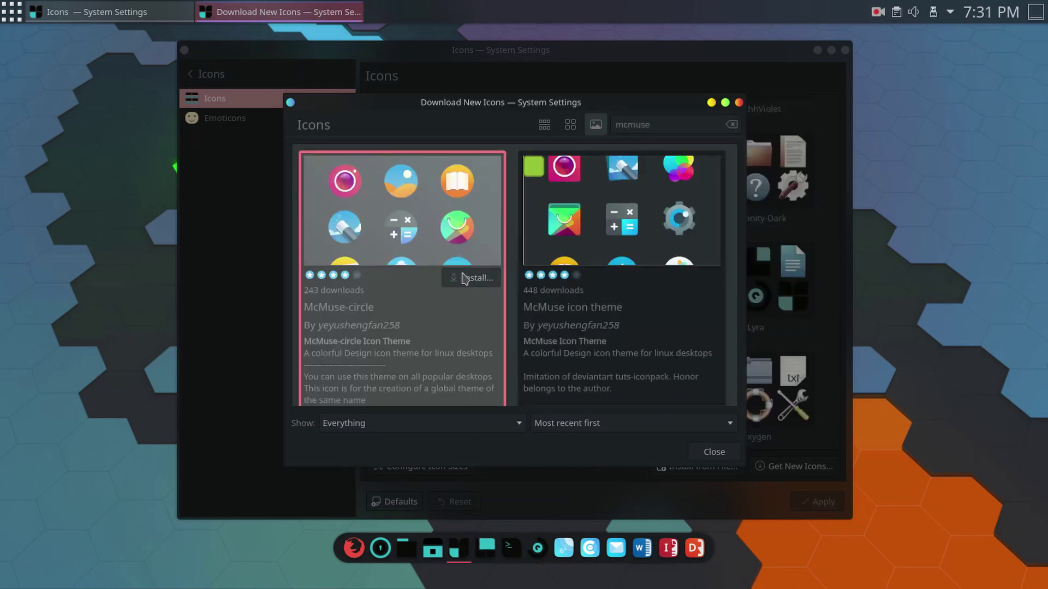
click(473, 279)
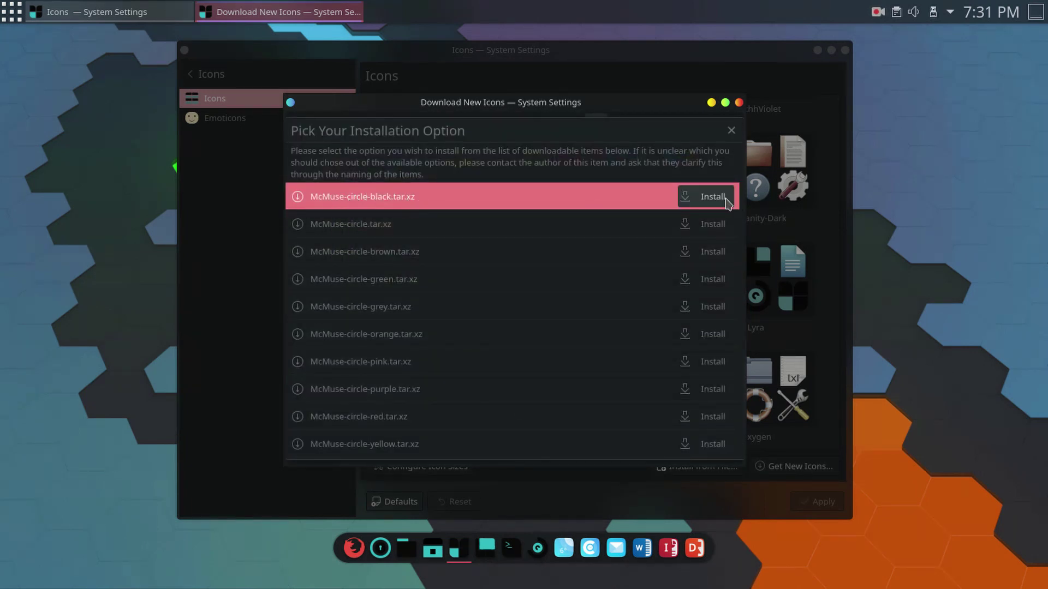
click(710, 205)
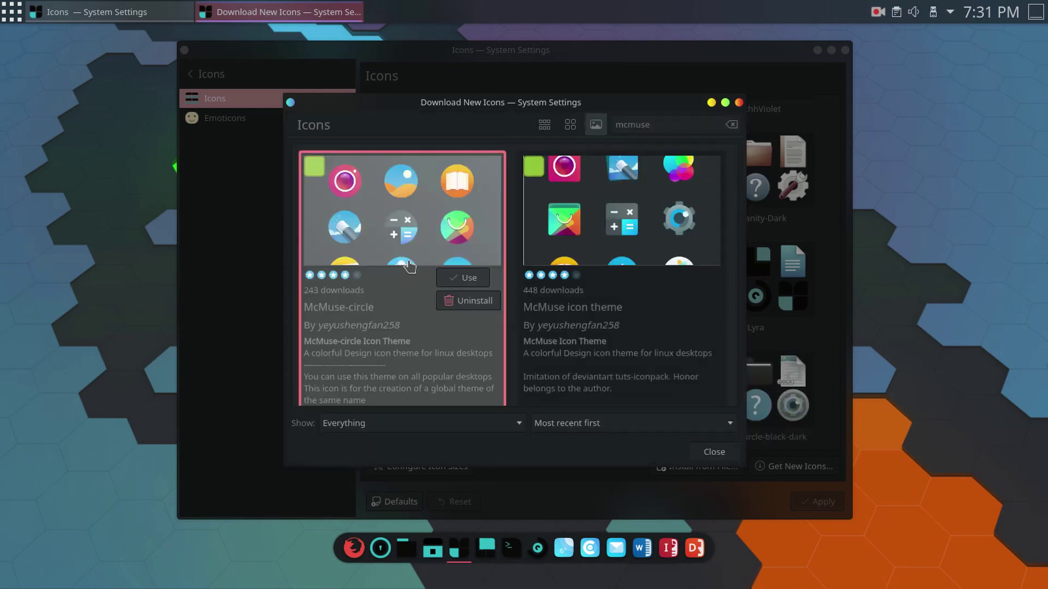
click(713, 453)
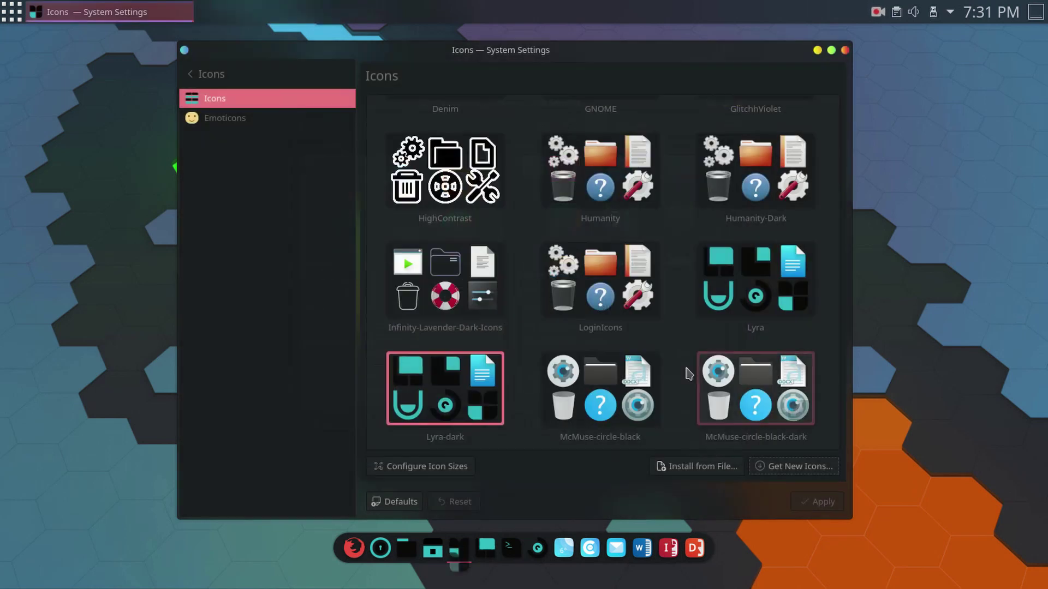
Apply the McMuse-circle-black icon theme
scroll(685, 369, down, 2)
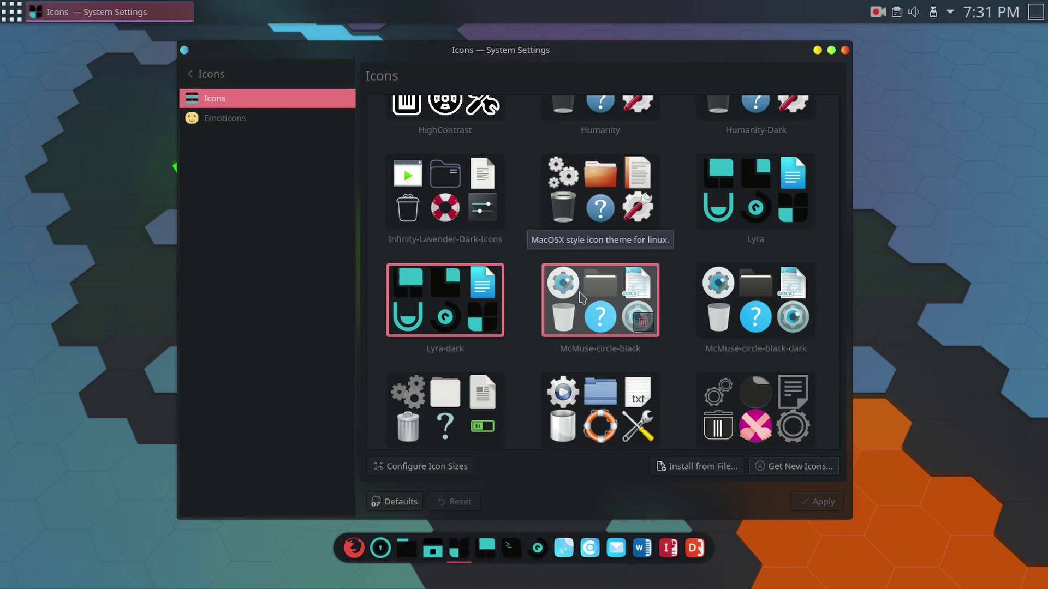
click(545, 301)
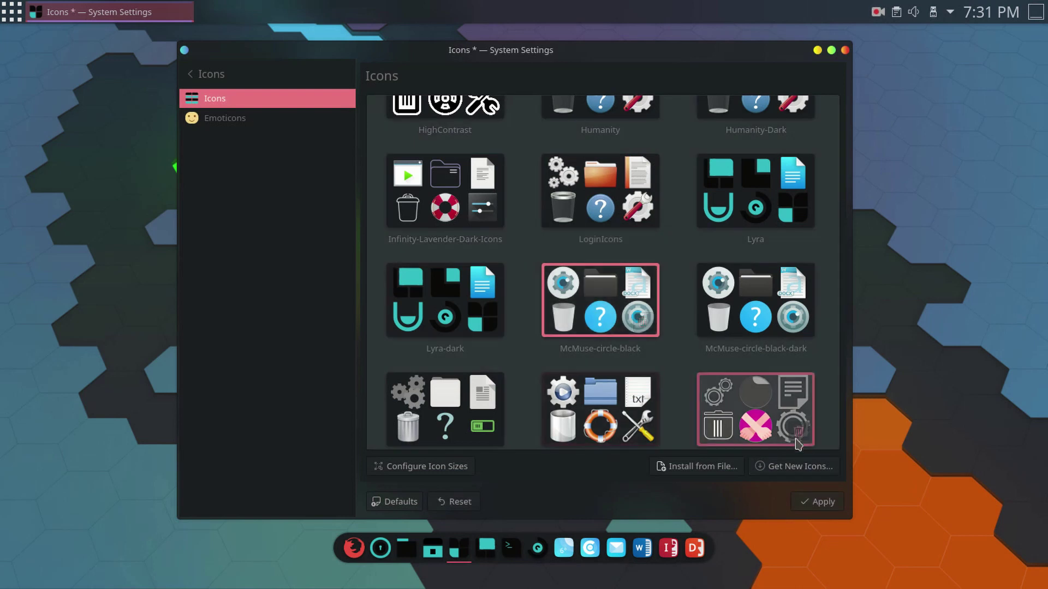
click(823, 502)
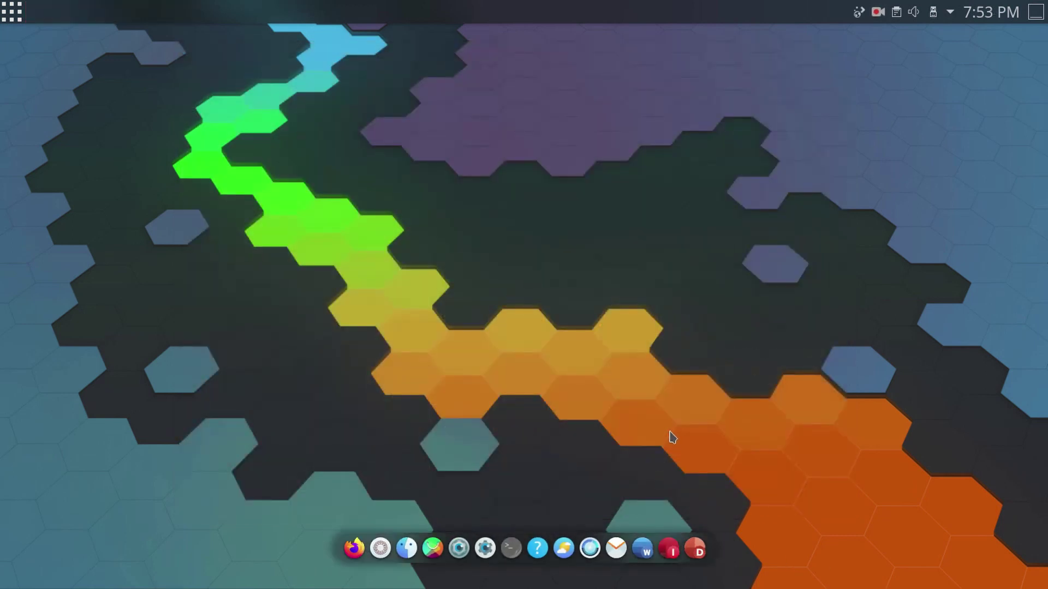
Create a new Latte dock from the bottom dock's settings and place it on the top screen edge
right_click(602, 556)
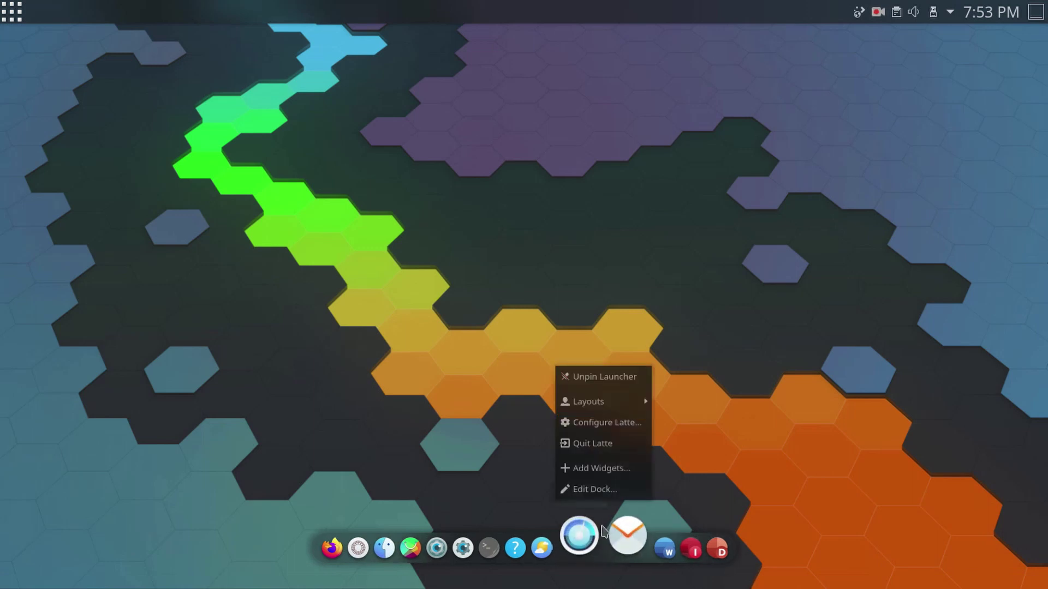
click(594, 489)
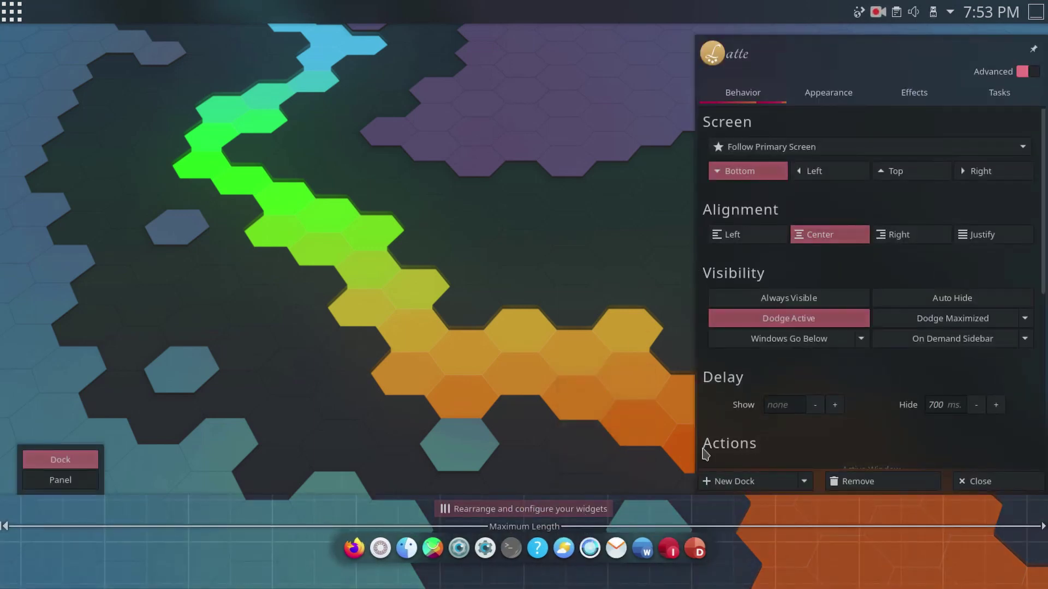
click(754, 483)
right_click(3, 267)
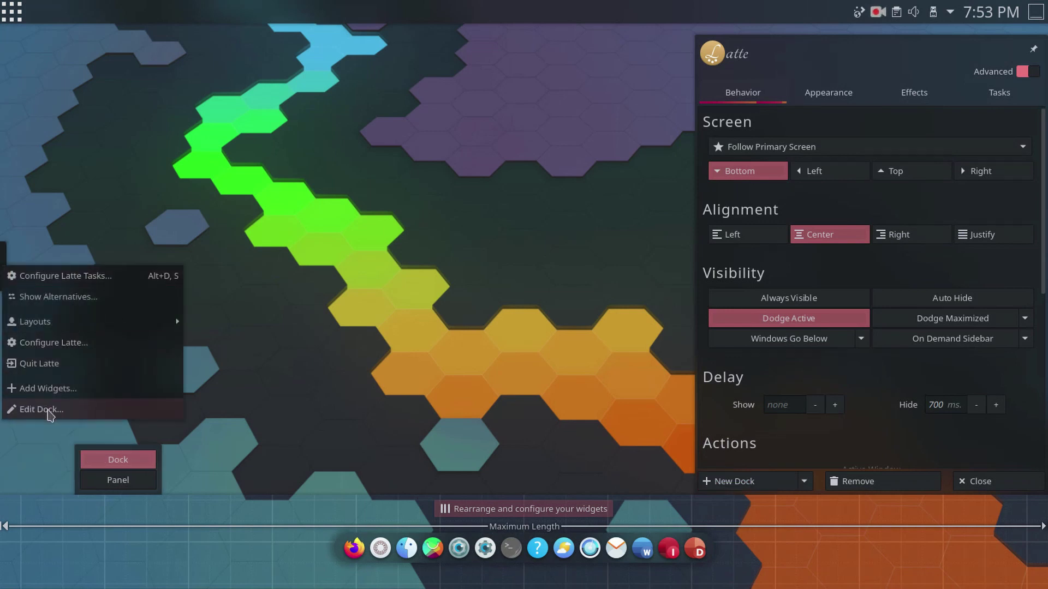
click(41, 410)
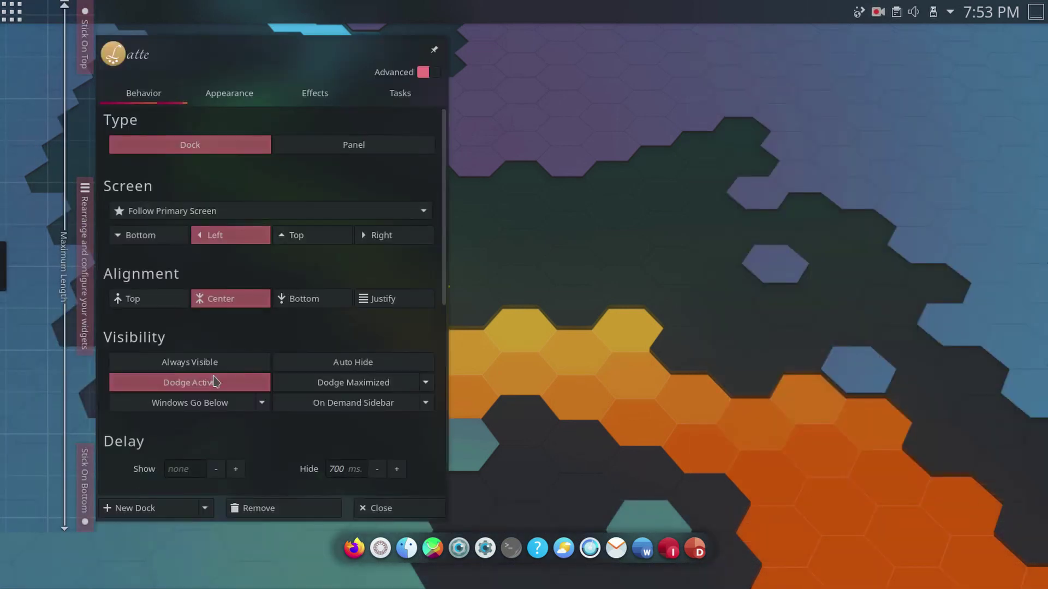
click(306, 236)
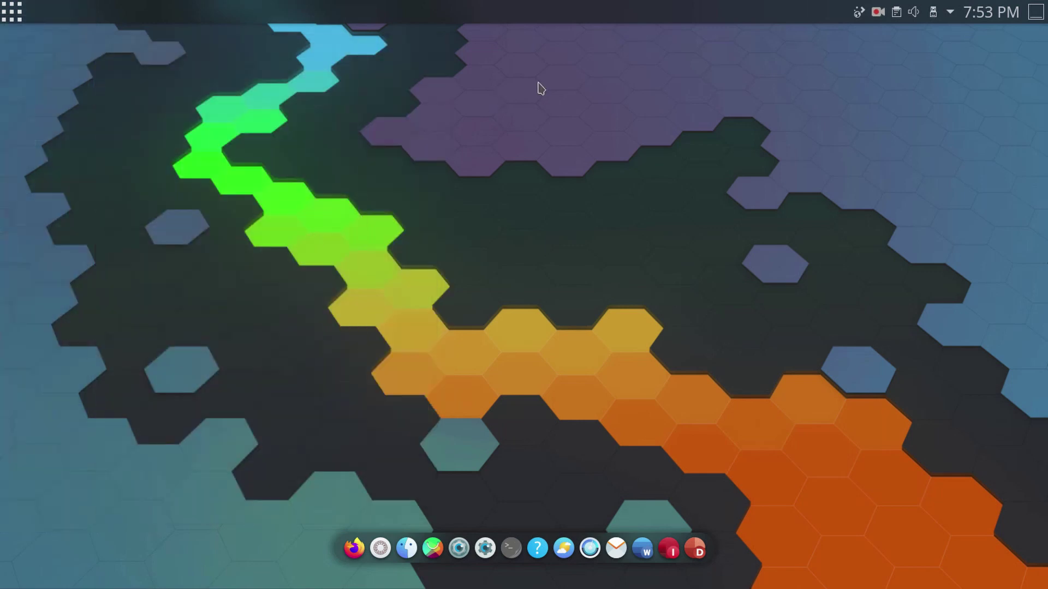
click(140, 231)
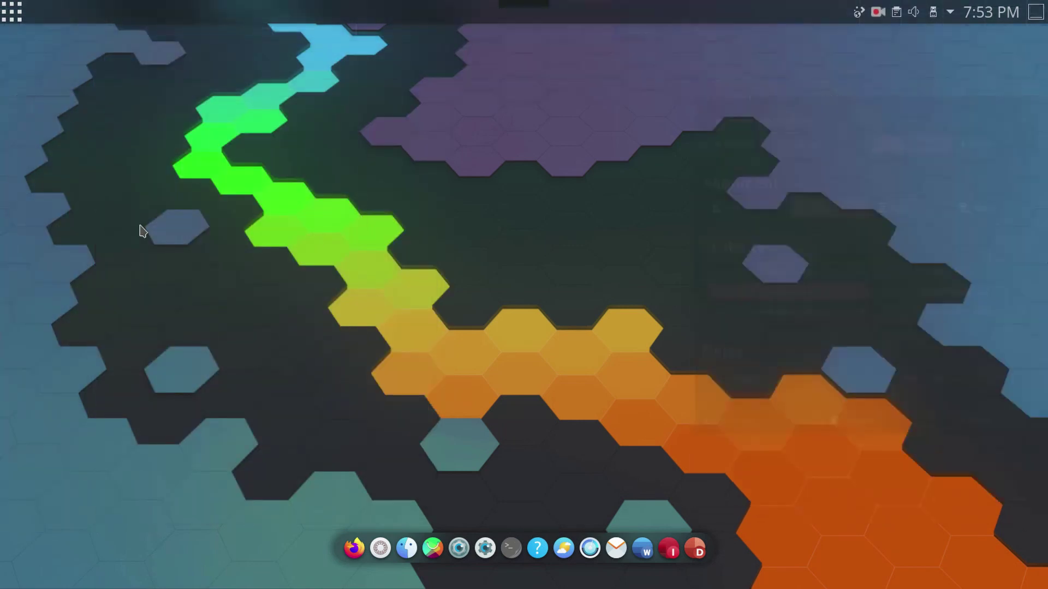
Move the Plasma panel from the top to the left screen edge and leave the editing mode
right_click(206, 18)
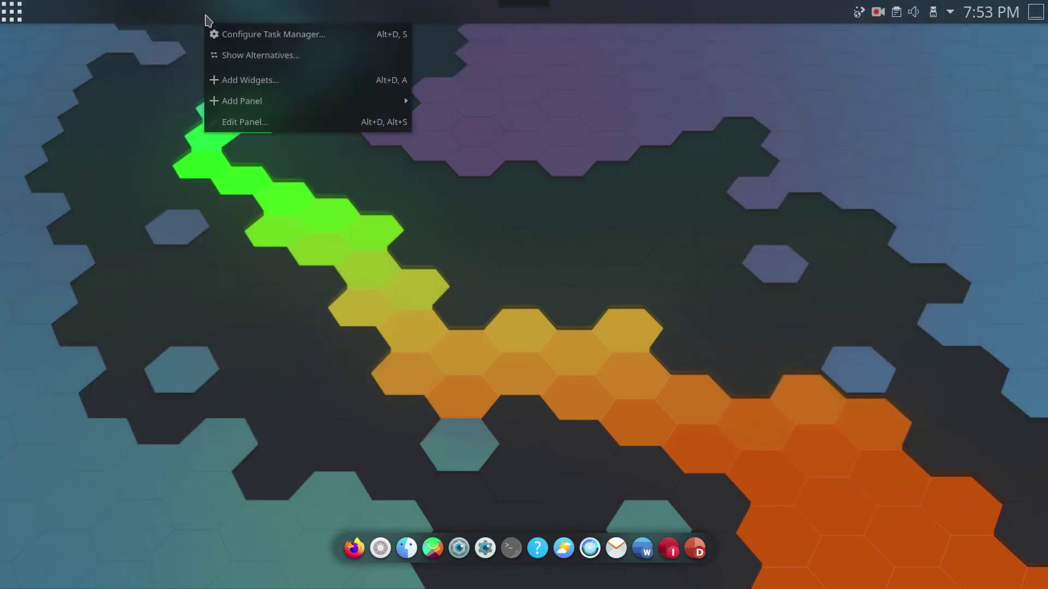
click(244, 122)
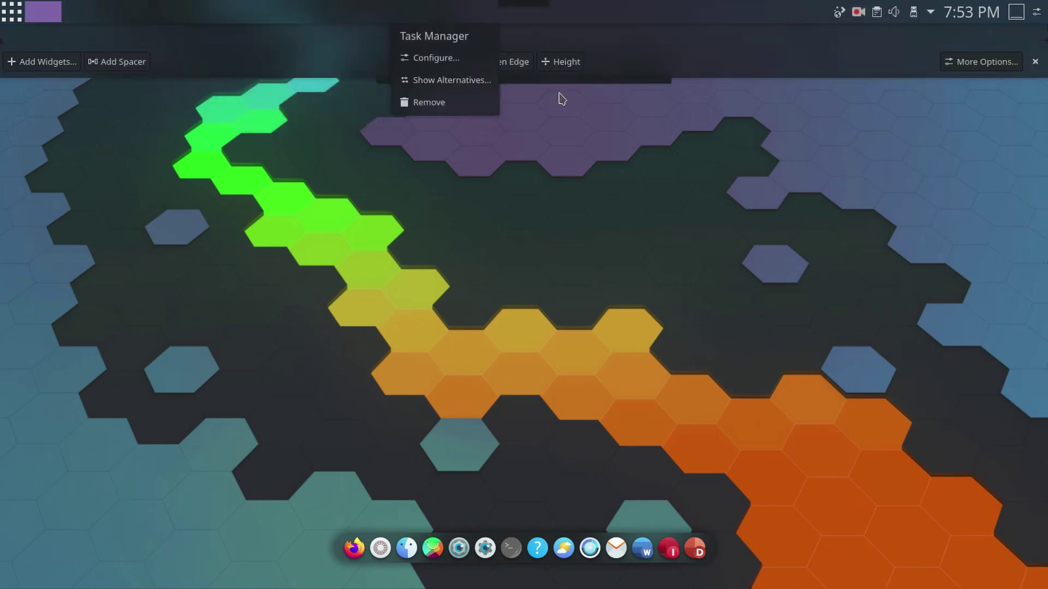
drag(519, 61, 16, 267)
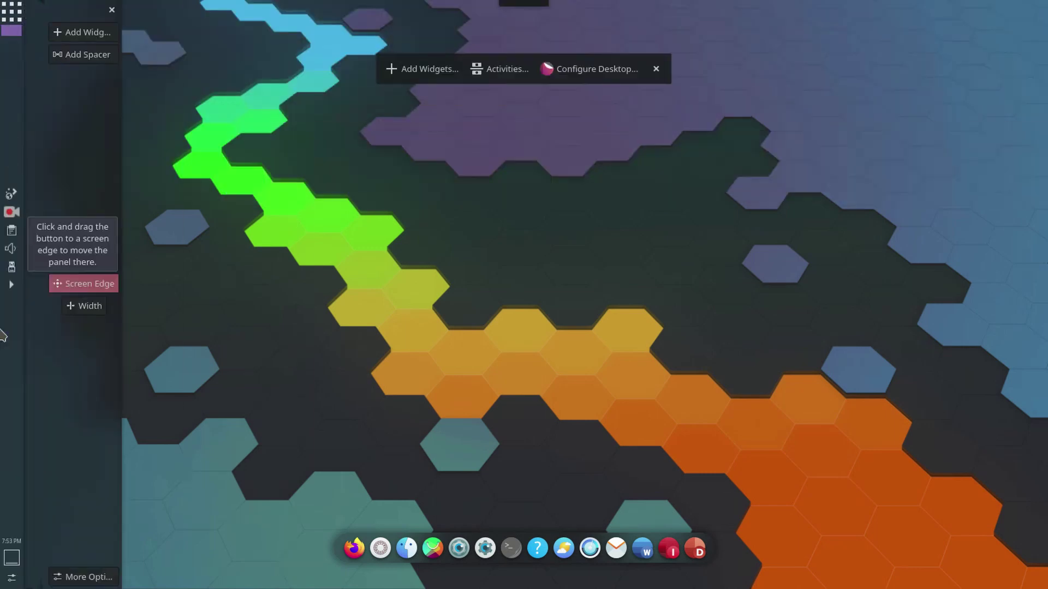
click(222, 252)
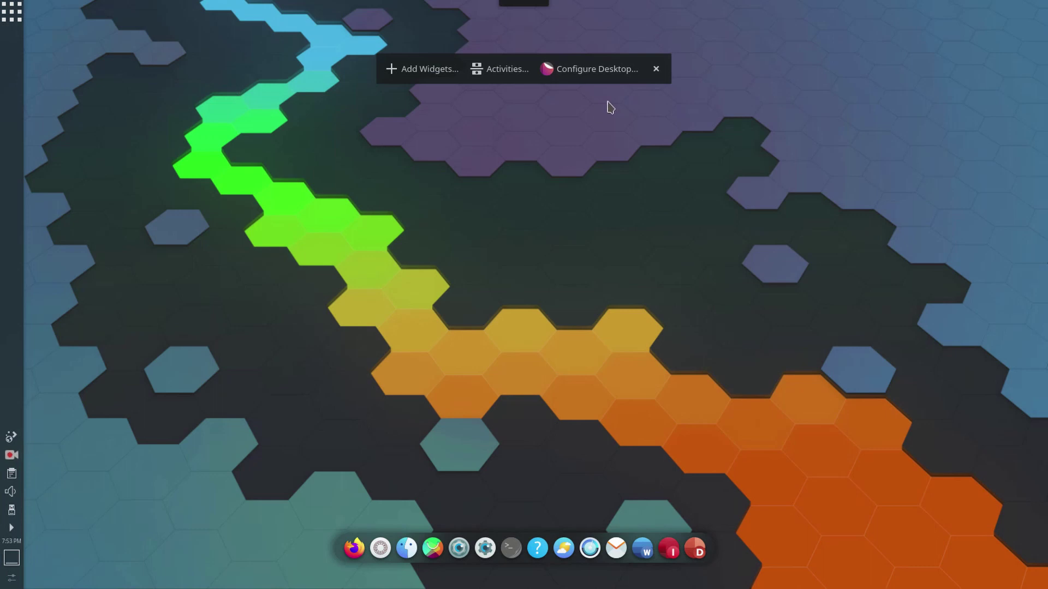
click(656, 69)
Switch the new top dock to the Panel type, with an absolute item size of 18 px and a screen margin of 15 px
right_click(538, 5)
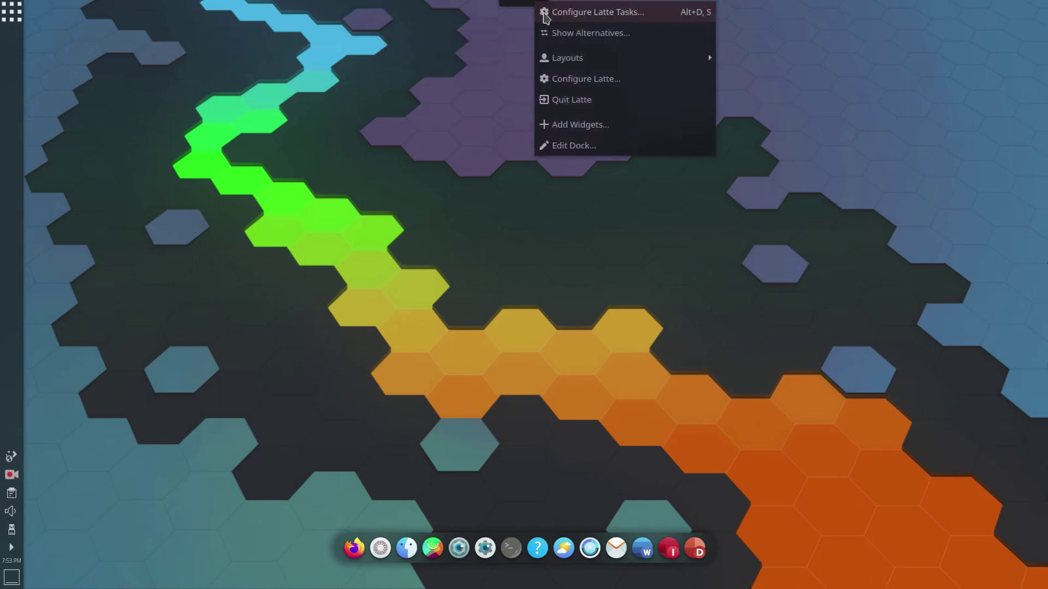
click(569, 147)
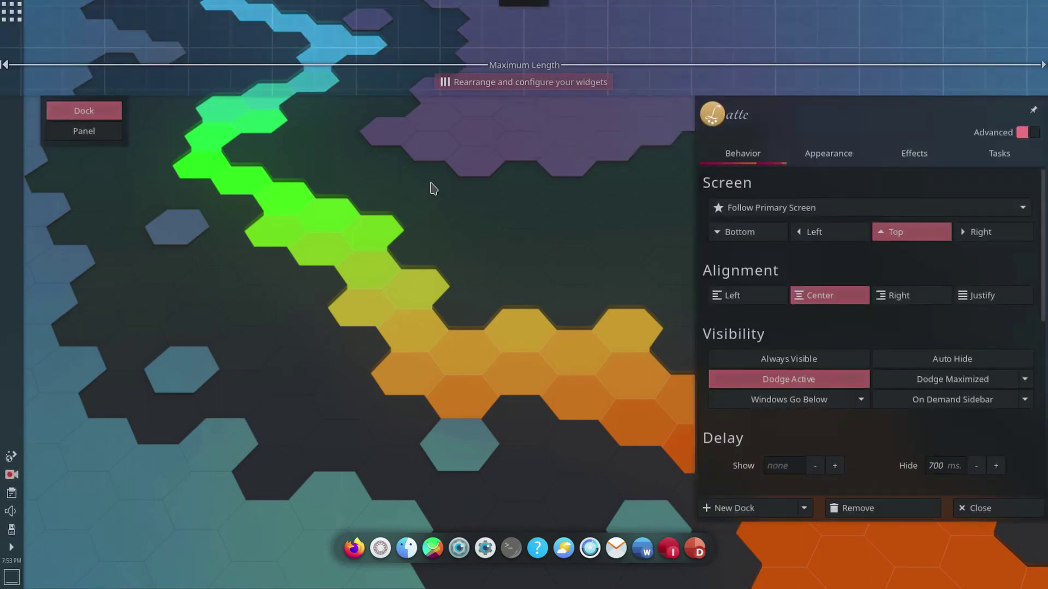
click(84, 131)
click(826, 154)
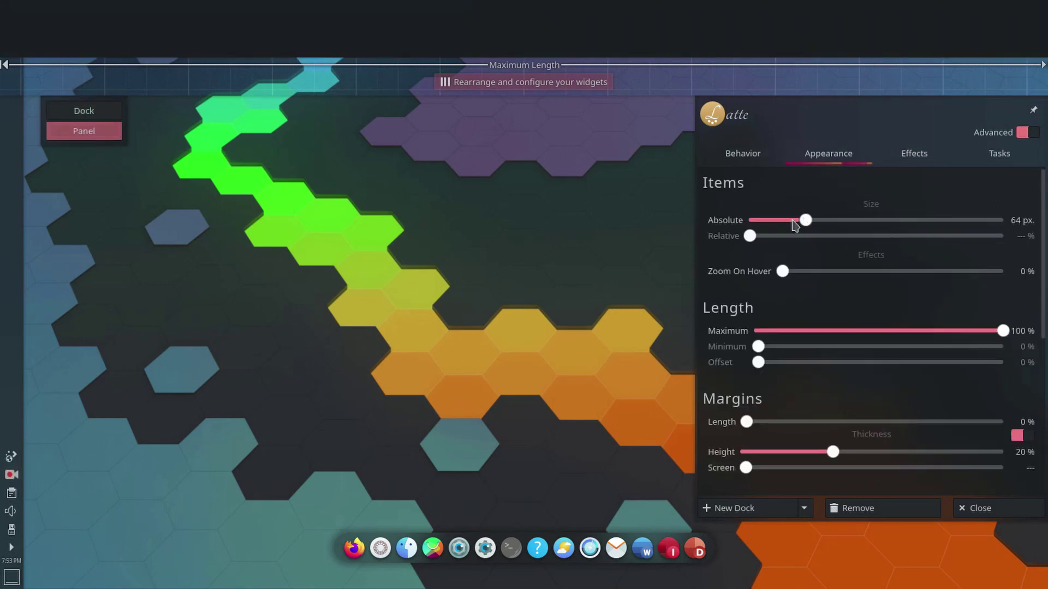
drag(791, 220, 760, 184)
scroll(780, 257, down, 2)
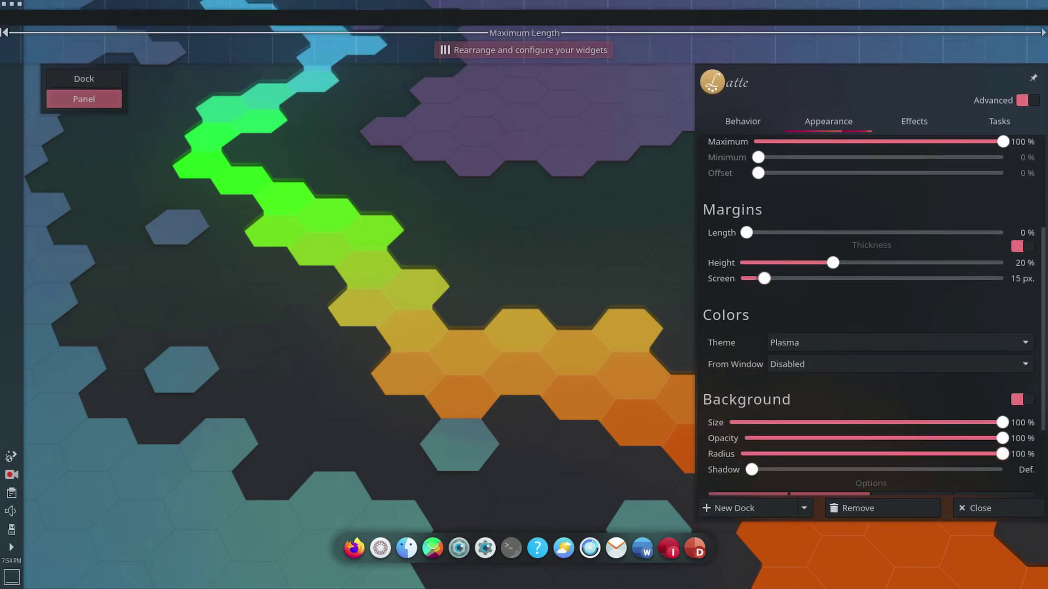
Switch the top bar to the Dock type and set its maximum length to 22 % and absolute item size to 23 px
scroll(780, 257, up, 2)
drag(818, 298, 807, 303)
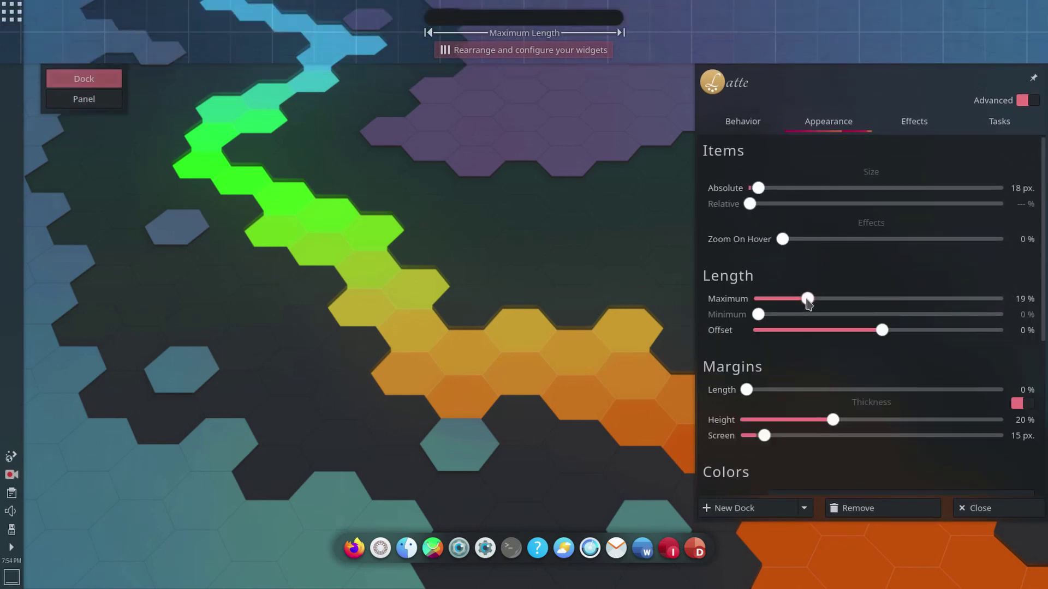
click(627, 202)
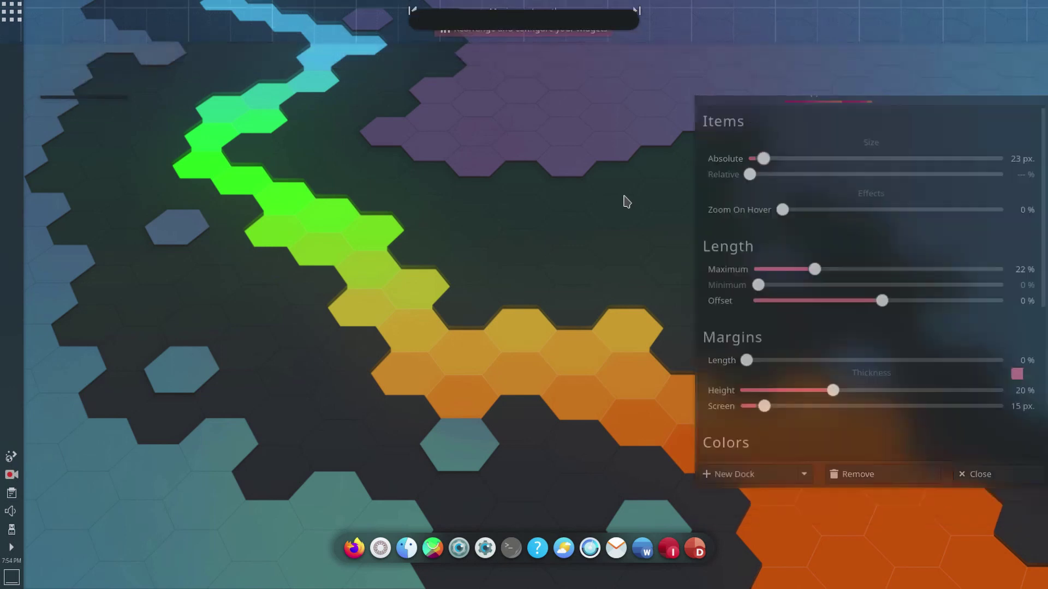
Search the widgets for "system" and add the System Tray widget to the top dock
right_click(577, 23)
click(600, 101)
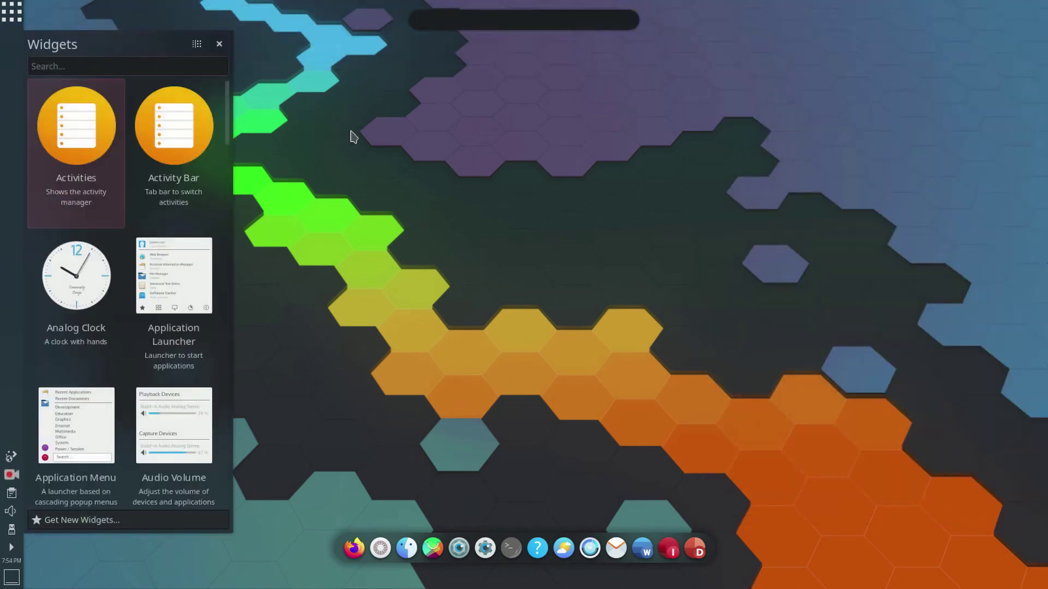
text(system)
drag(173, 407, 516, 19)
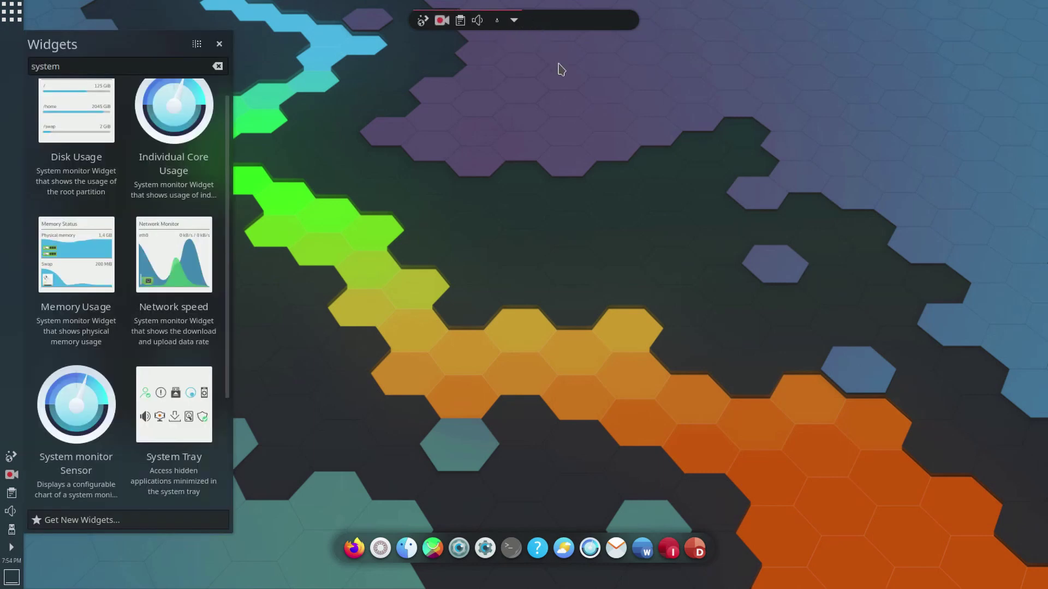
Move the justify splitters ahead of the top dock's system tray and set its maximum length to 23 % and offset to 38 %
right_click(570, 24)
click(599, 118)
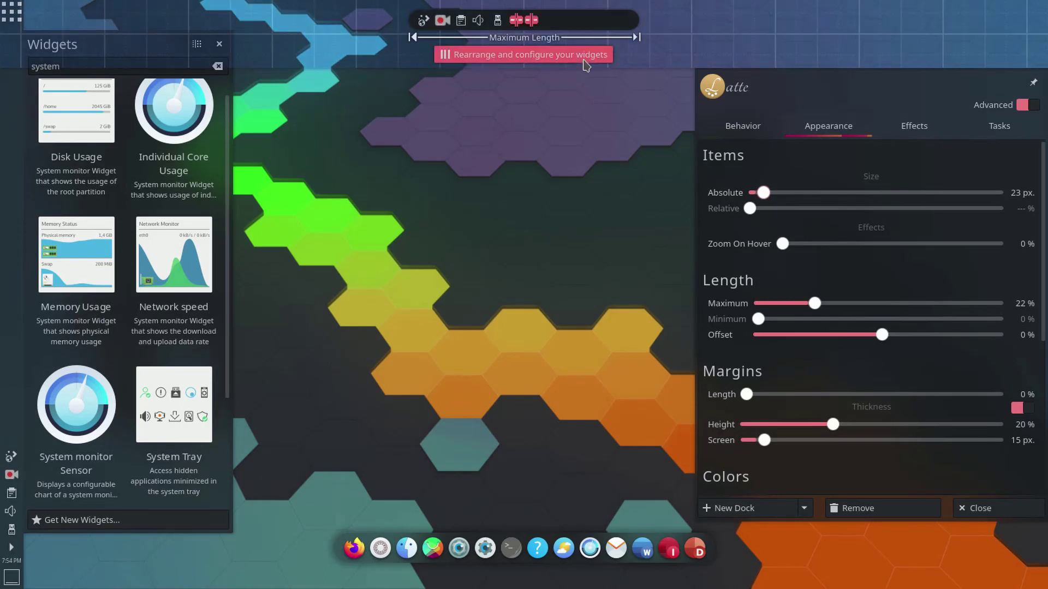
mouse_move(501, 23)
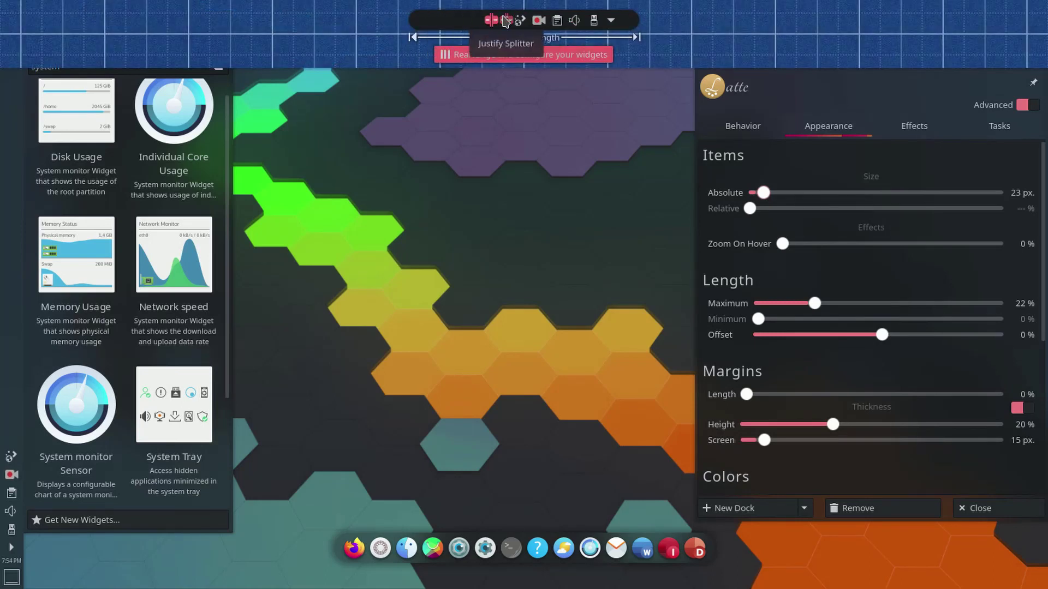
mouse_move(814, 303)
mouse_down()
mouse_move(799, 304)
mouse_move(817, 304)
mouse_up()
drag(932, 341, 1003, 335)
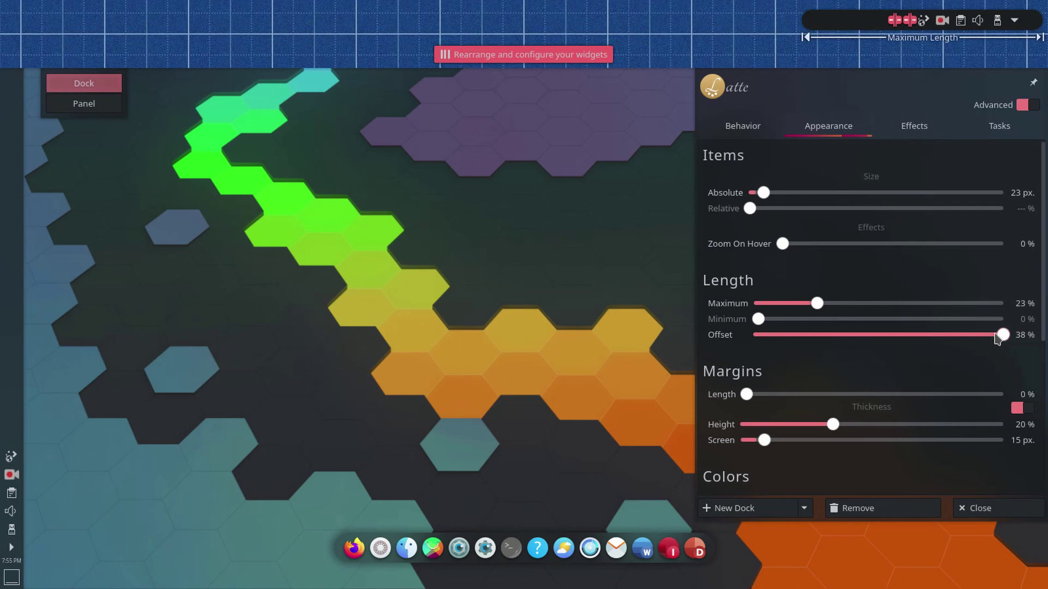
click(538, 170)
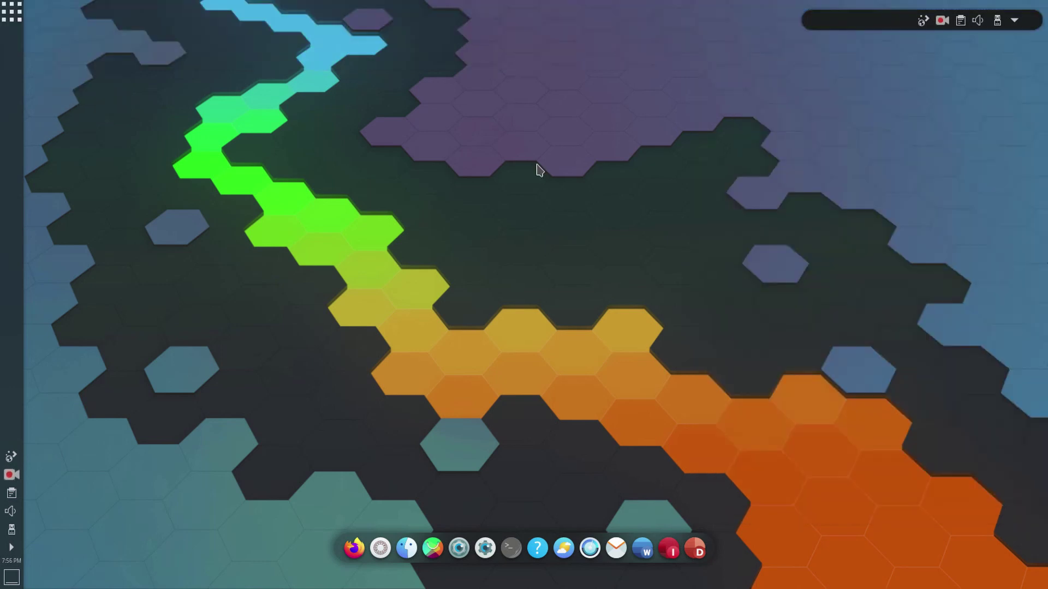
Create another Latte dock from the bottom dock's settings and move it to the top screen edge
right_click(521, 562)
click(827, 397)
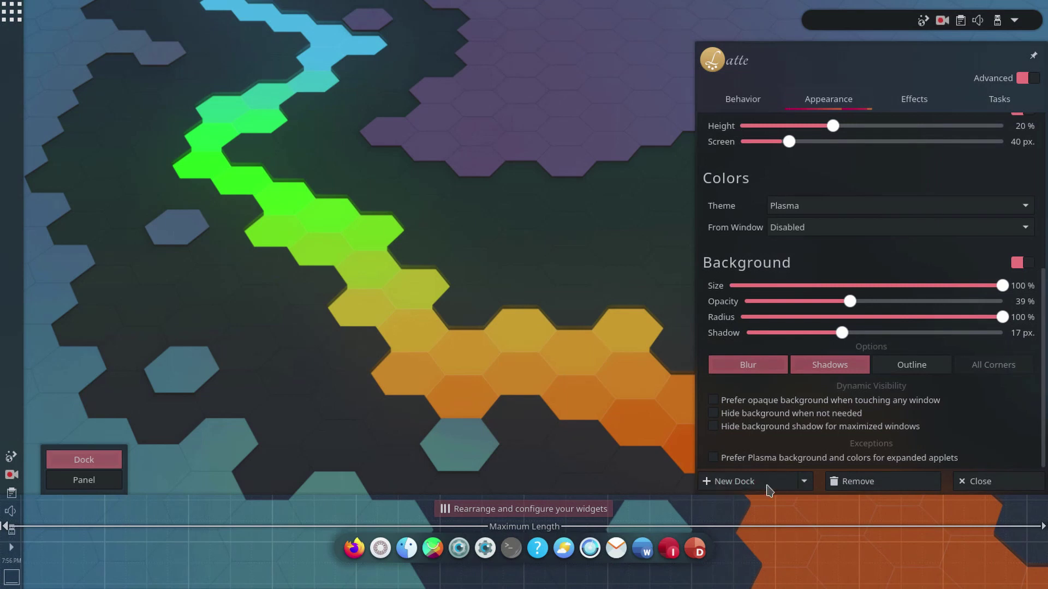
click(83, 335)
right_click(11, 319)
click(55, 412)
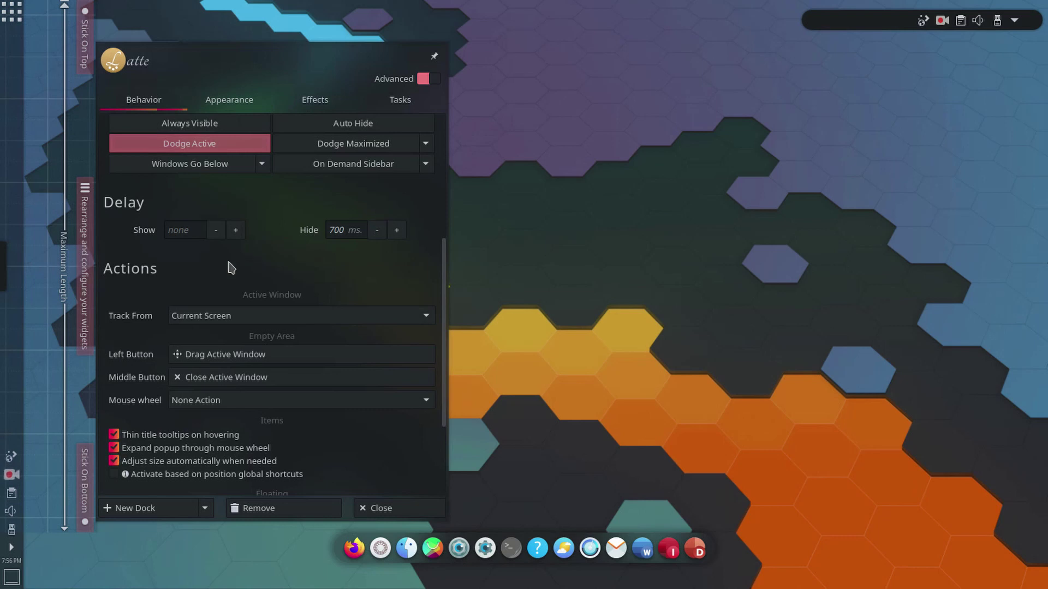
scroll(284, 177, up, 5)
key(super+a)
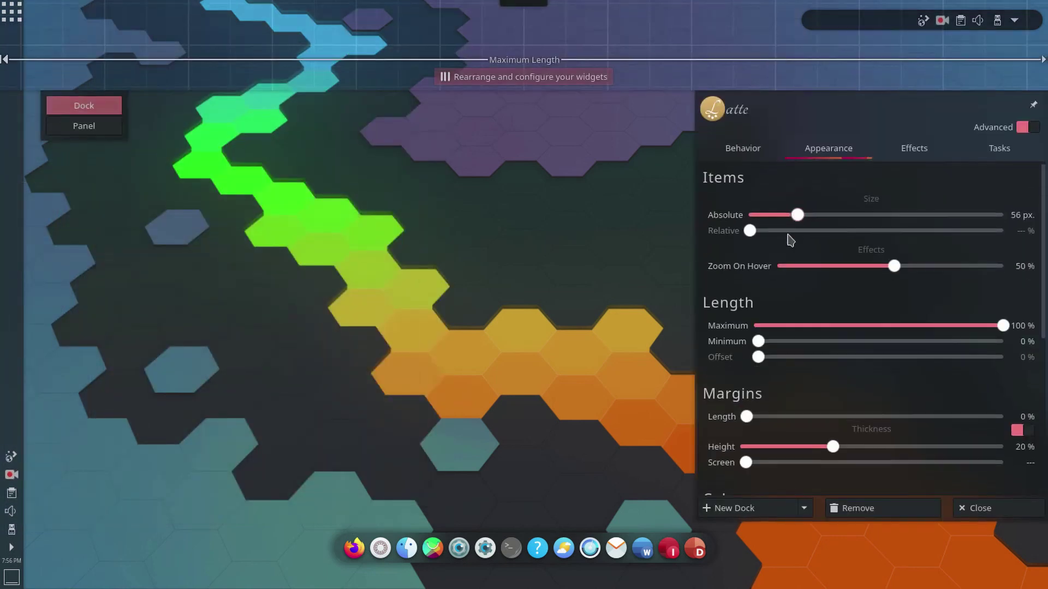
Switch the new top dock to the Panel type, with a maximum length of 24 % and an absolute item size of 21 px
click(83, 145)
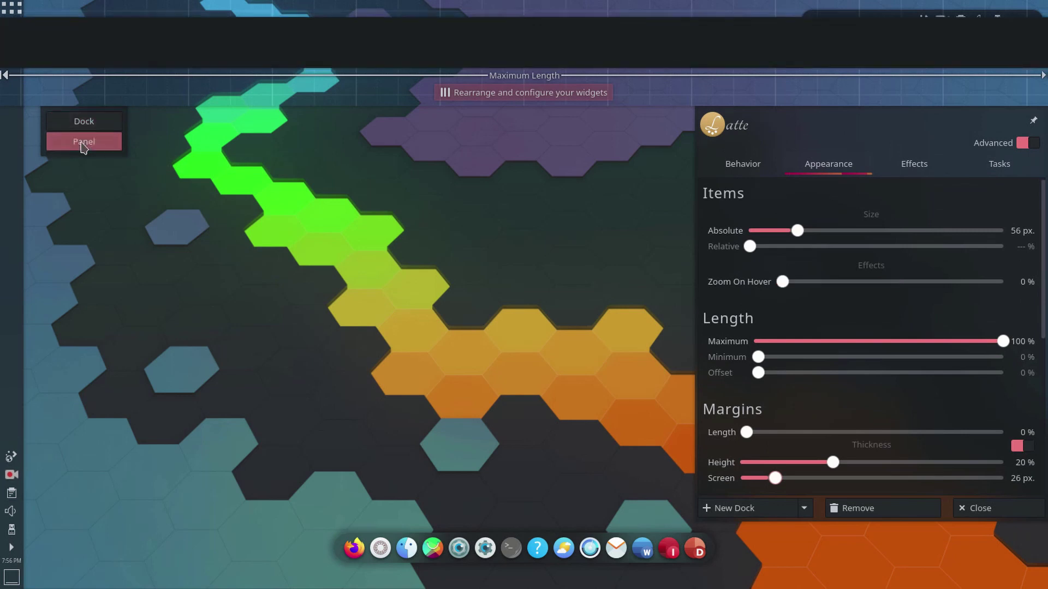
click(790, 341)
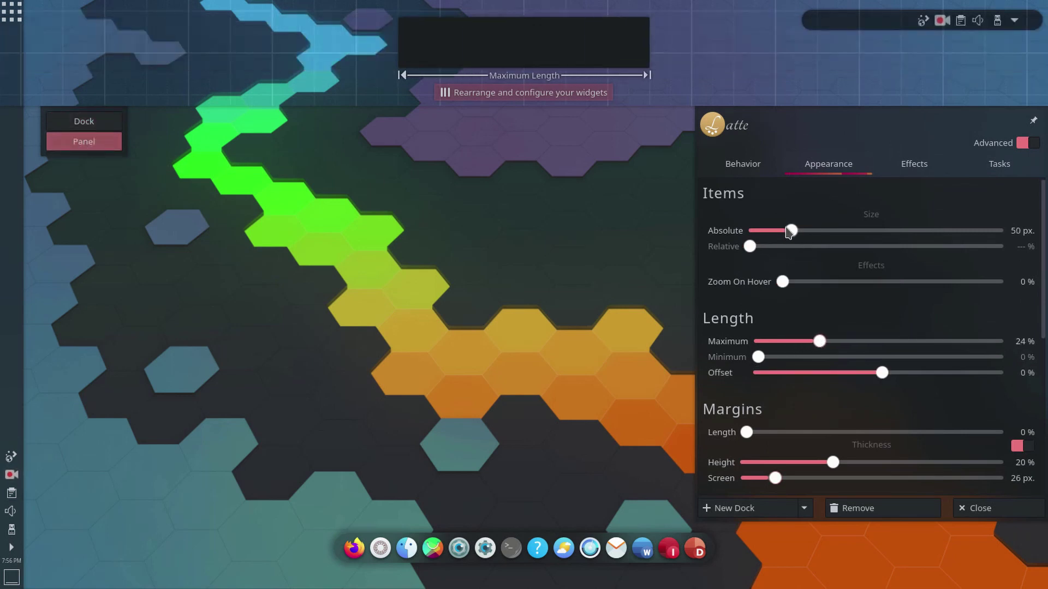
click(773, 246)
Change the new top bar to the Dock type, with 100 % background radius, 48 % opacity and a 23 px screen margin
scroll(851, 327, down, 3)
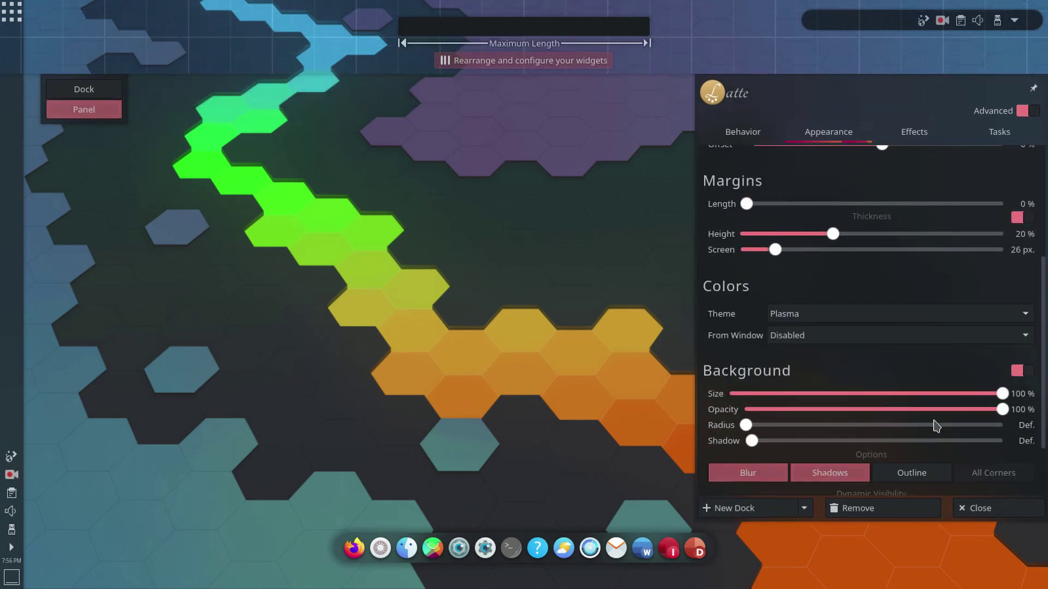
drag(798, 409, 813, 415)
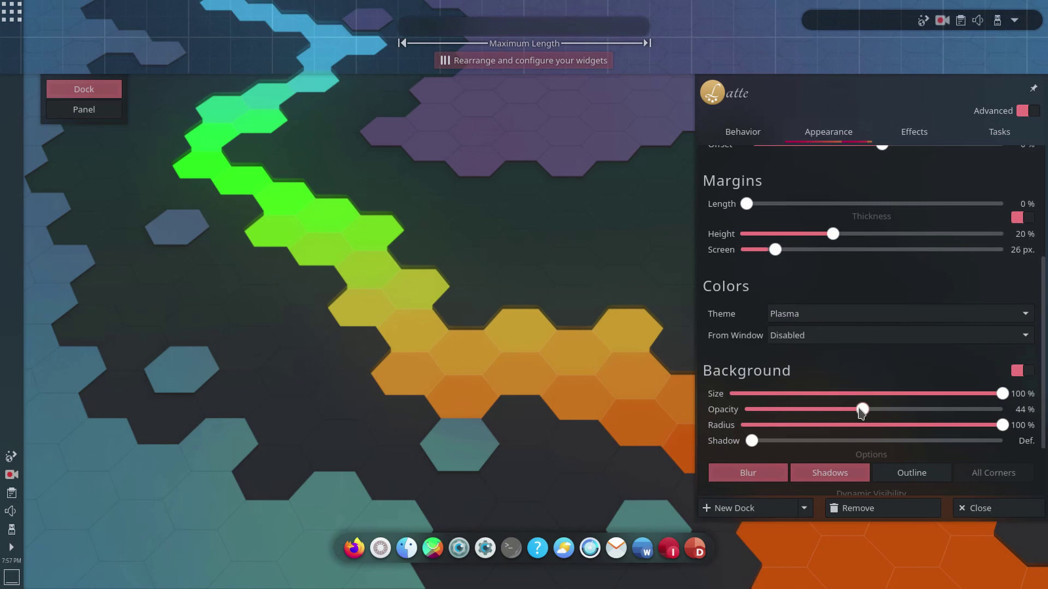
click(224, 124)
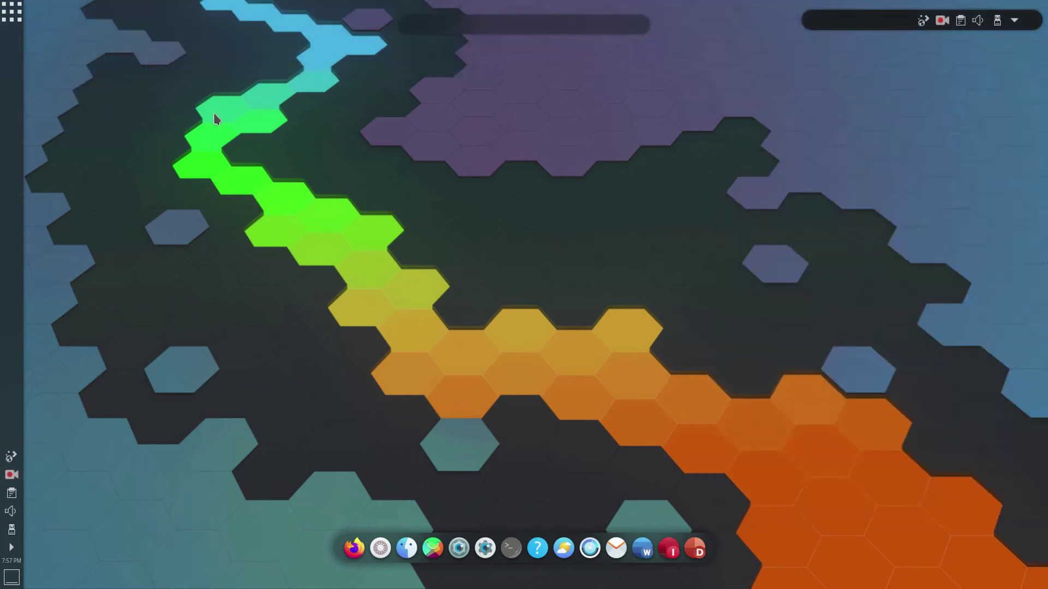
Add the Application Menu and Application Launcher widgets to the new, empty top dock
right_click(460, 28)
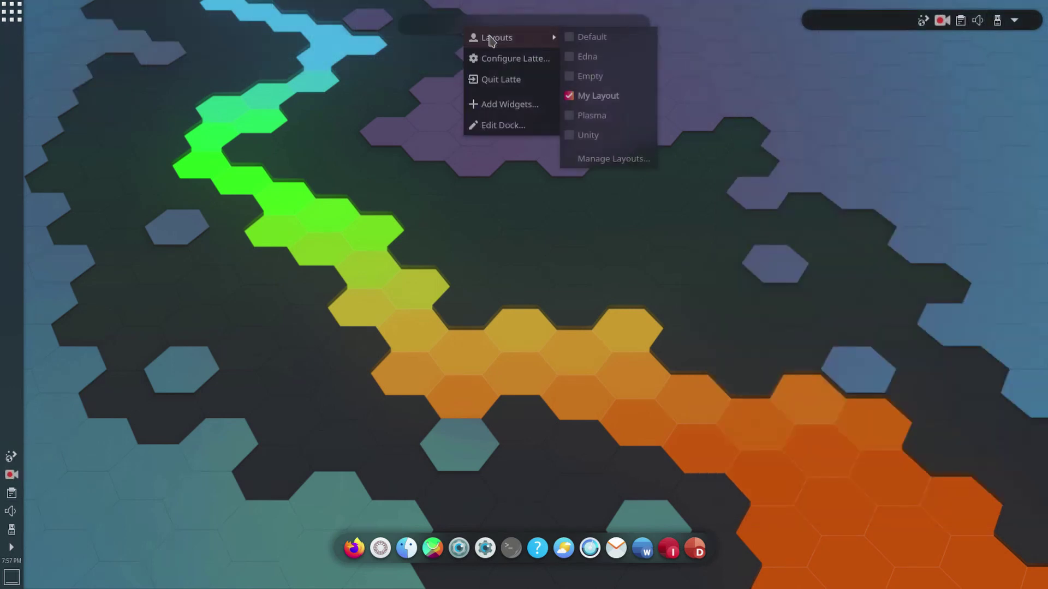
click(505, 104)
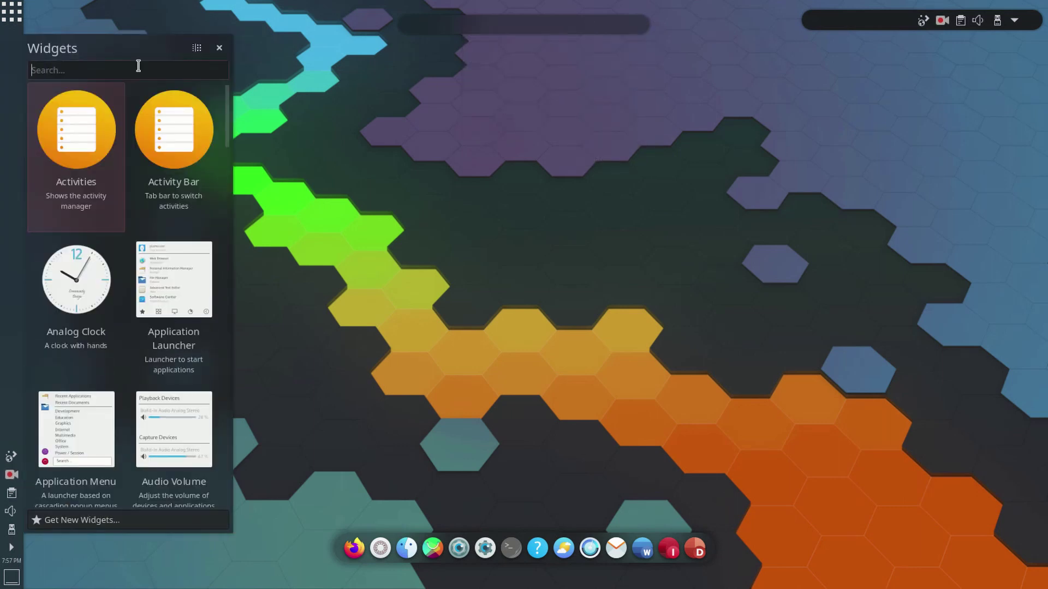
scroll(169, 349, down, 1)
drag(77, 415, 462, 21)
right_click(486, 25)
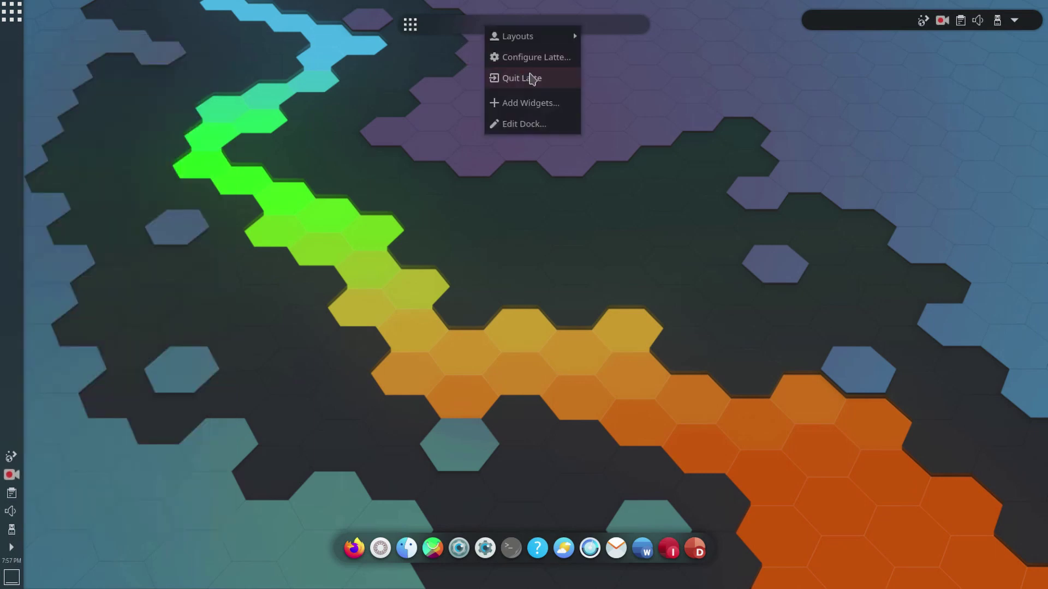
click(510, 103)
text(a)
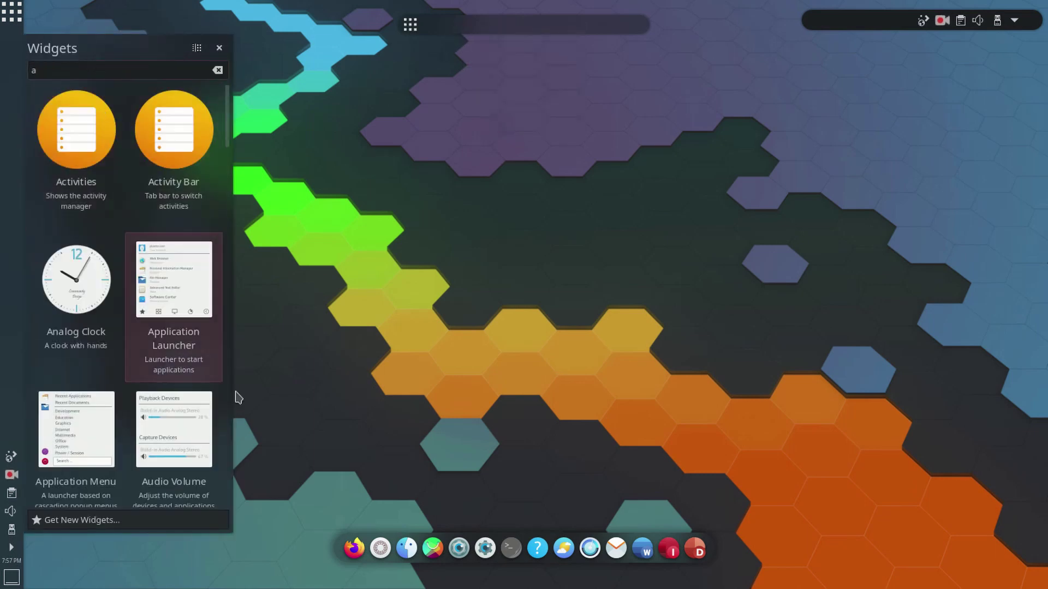
drag(146, 297, 437, 22)
Remove the extra launcher widget from the new top dock so only one launcher remains
right_click(475, 28)
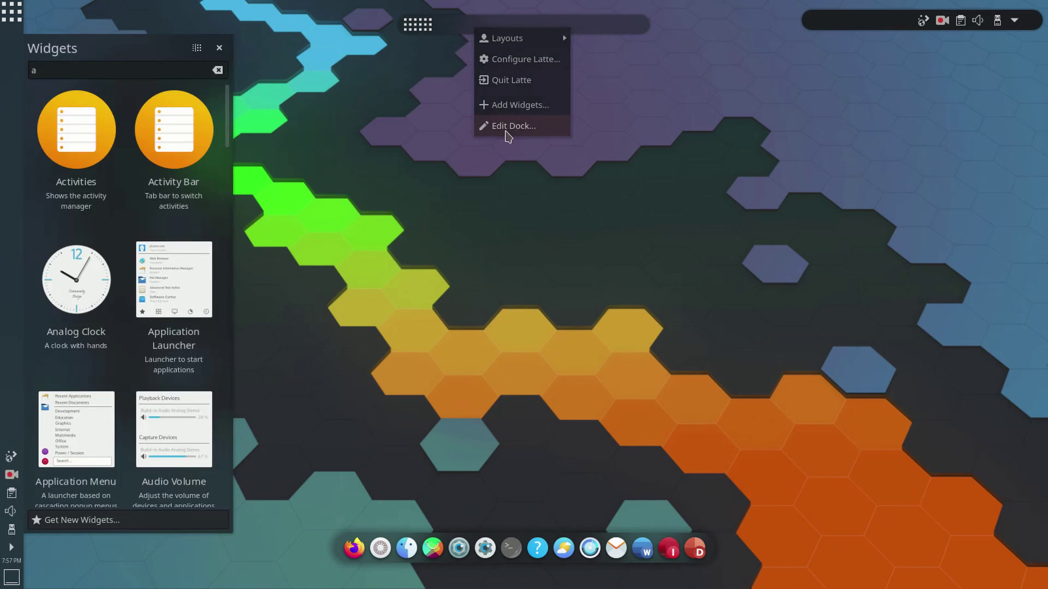
click(507, 127)
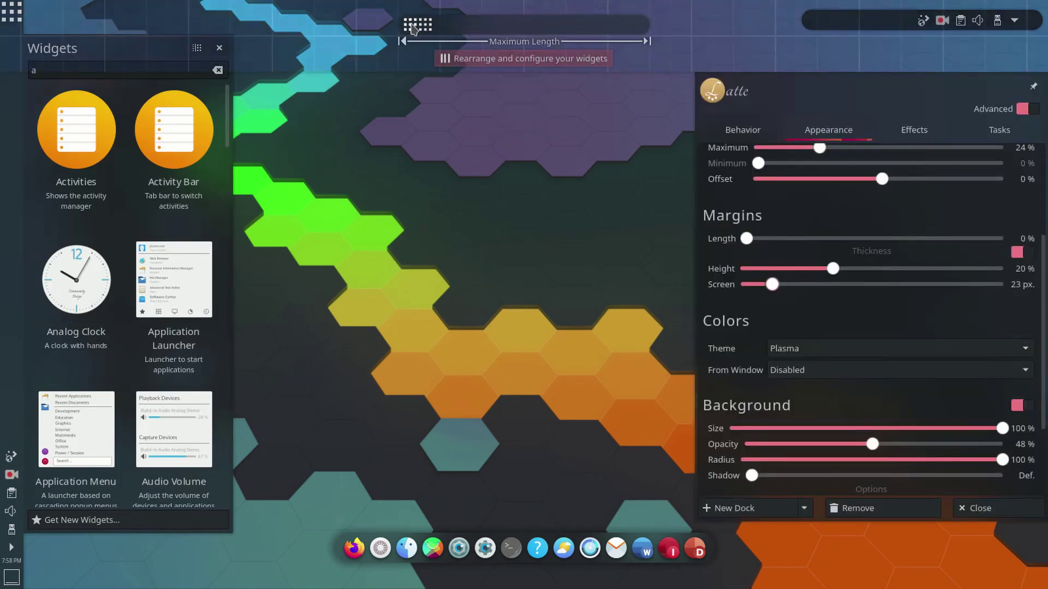
click(413, 25)
click(289, 346)
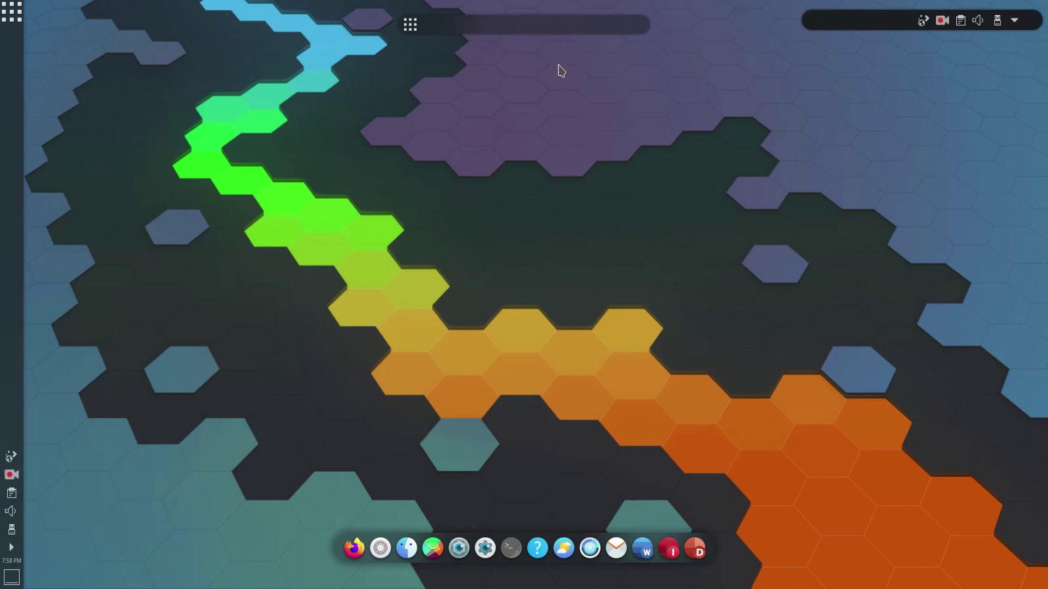
Remove the vertical Plasma panel from the left screen edge
right_click(16, 212)
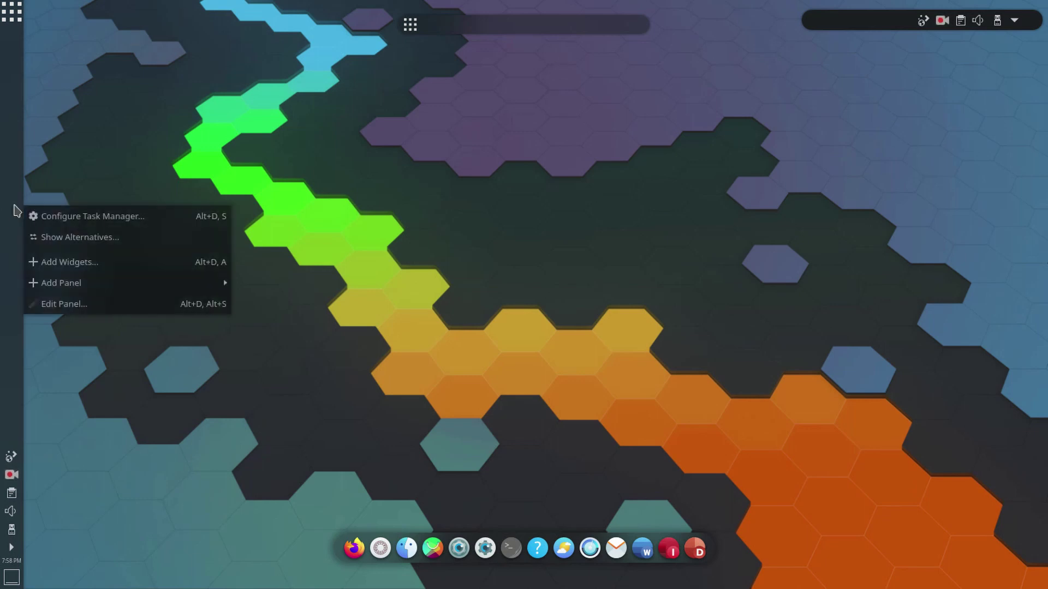
click(106, 306)
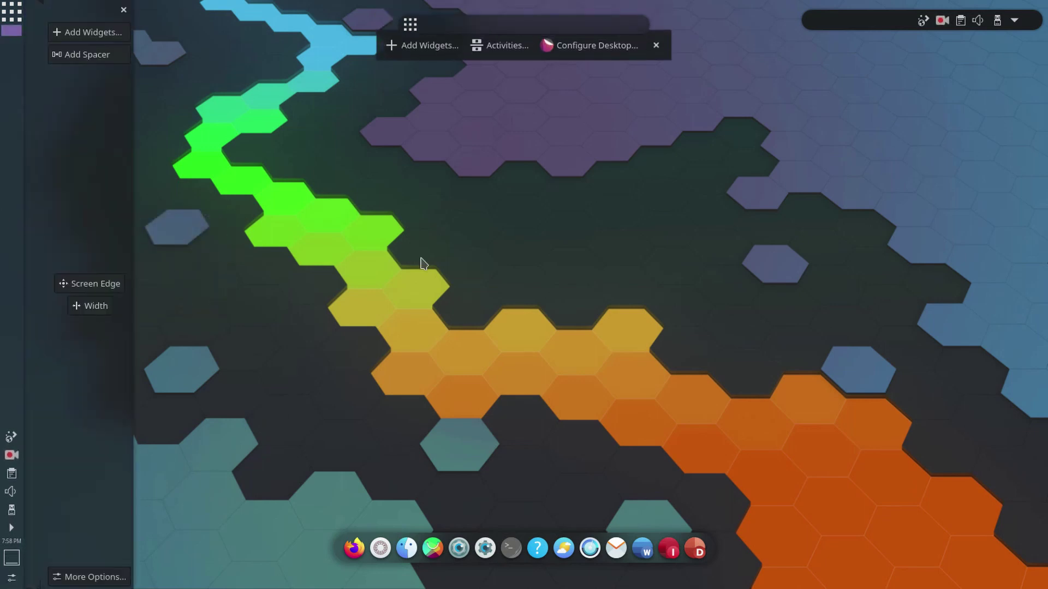
right_click(12, 257)
click(60, 374)
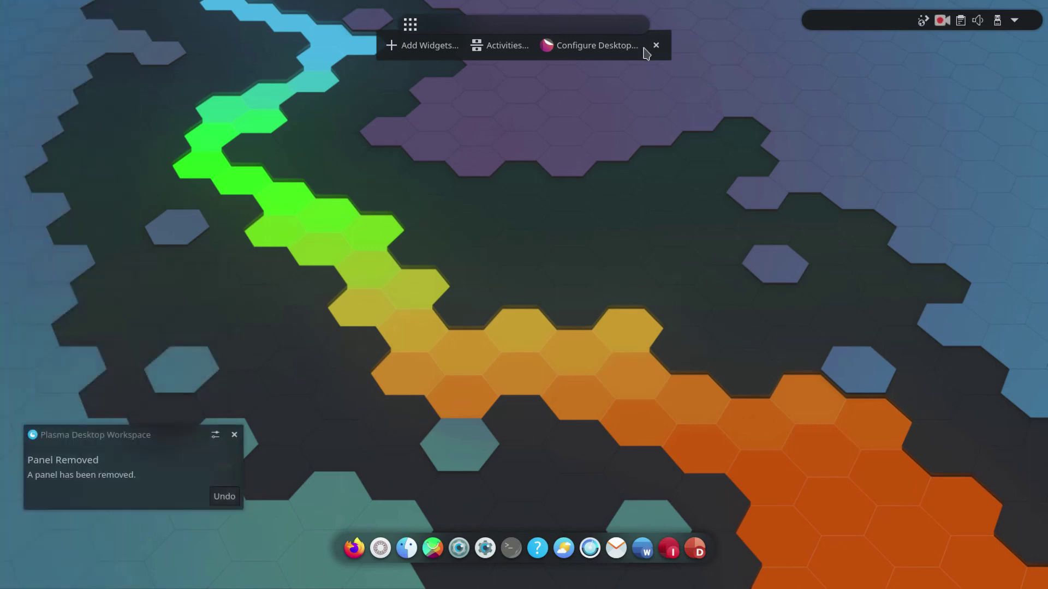
Set the launcher dock's length offset to -34 % to shift it toward the left side of the desktop
right_click(604, 26)
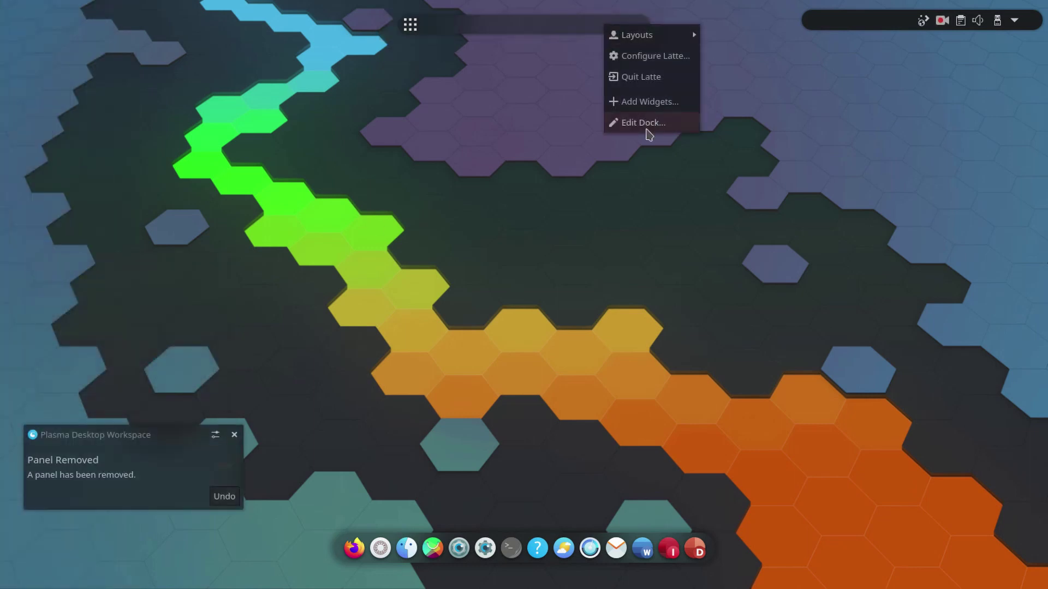
click(644, 125)
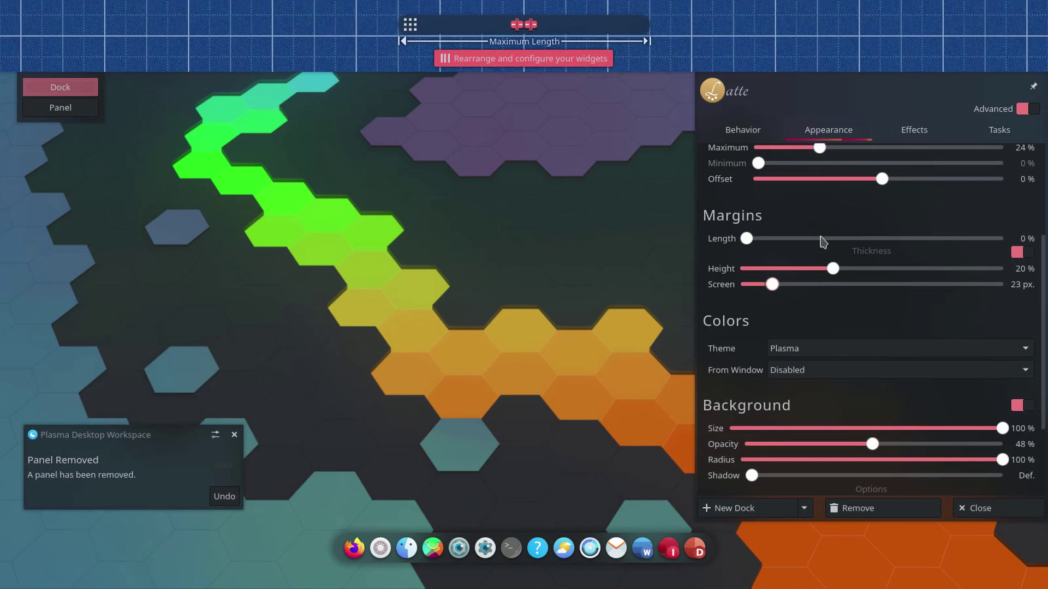
scroll(860, 360, up, 1)
scroll(860, 360, up, 3)
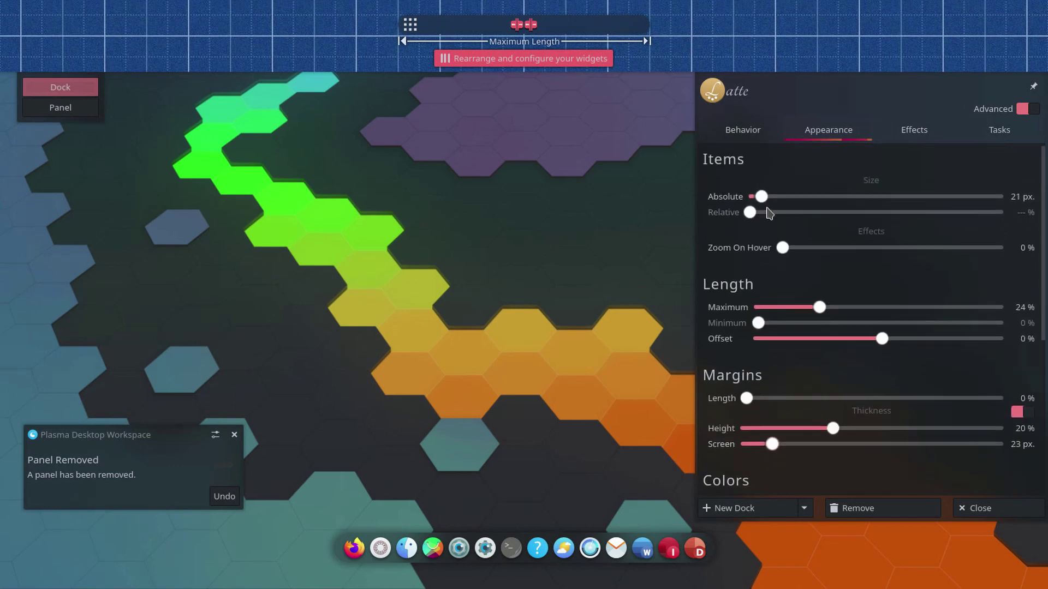
scroll(767, 256, down, 1)
click(780, 299)
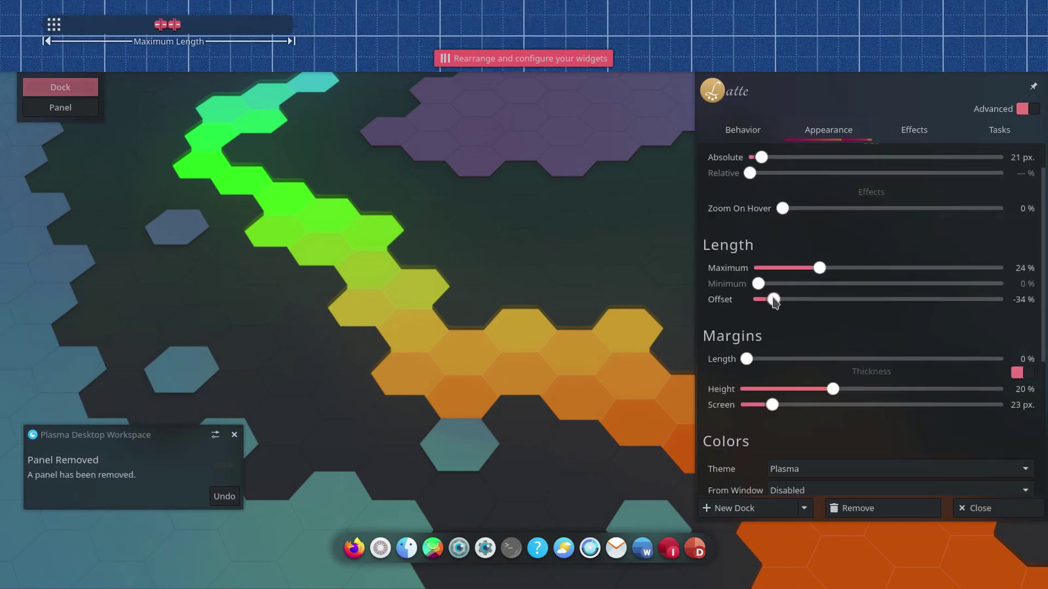
key(Escape)
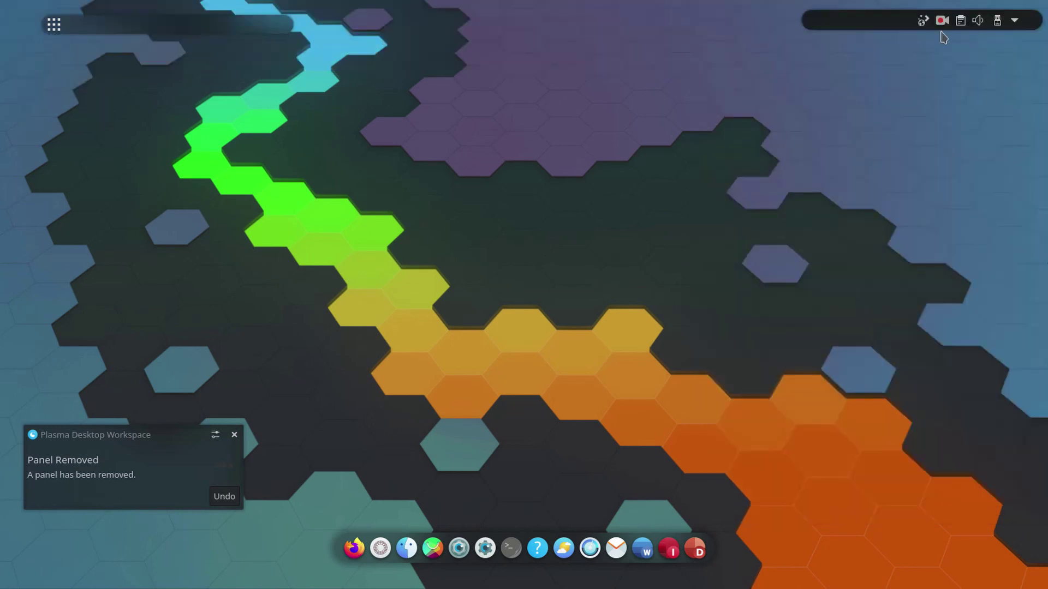
Make the system tray dock's background more transparent and increase its screen margin to match the launcher dock
right_click(882, 20)
click(908, 115)
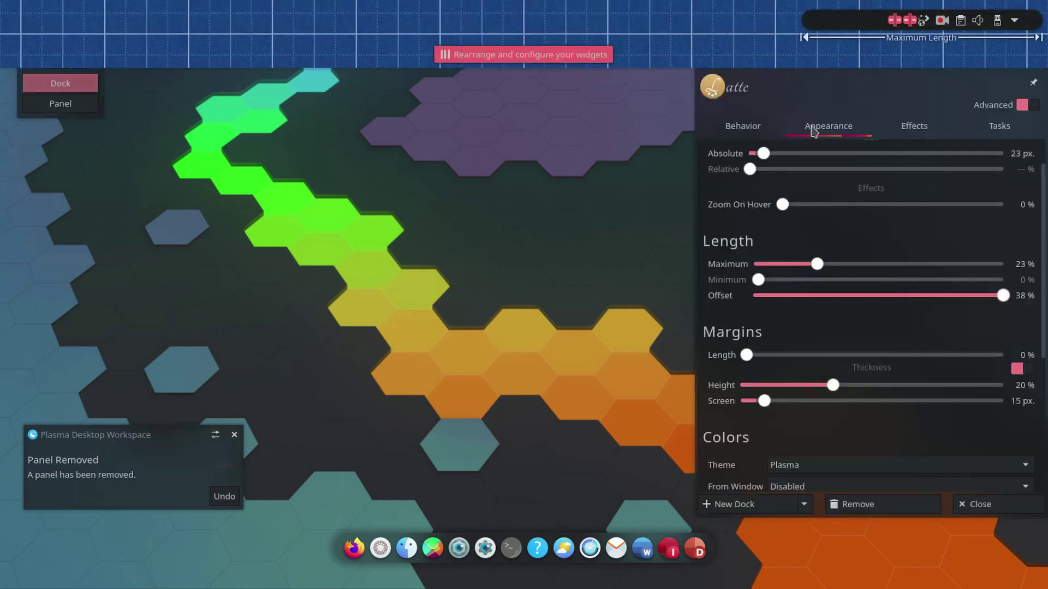
click(497, 82)
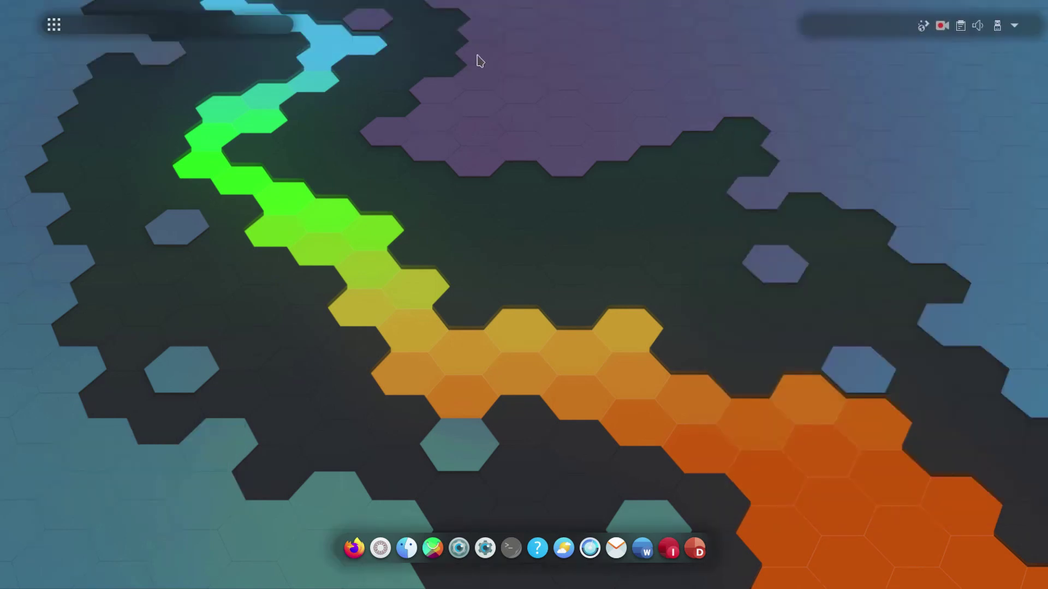
Search the widgets for "clo" and add the Digital Clock to the system tray dock
right_click(235, 31)
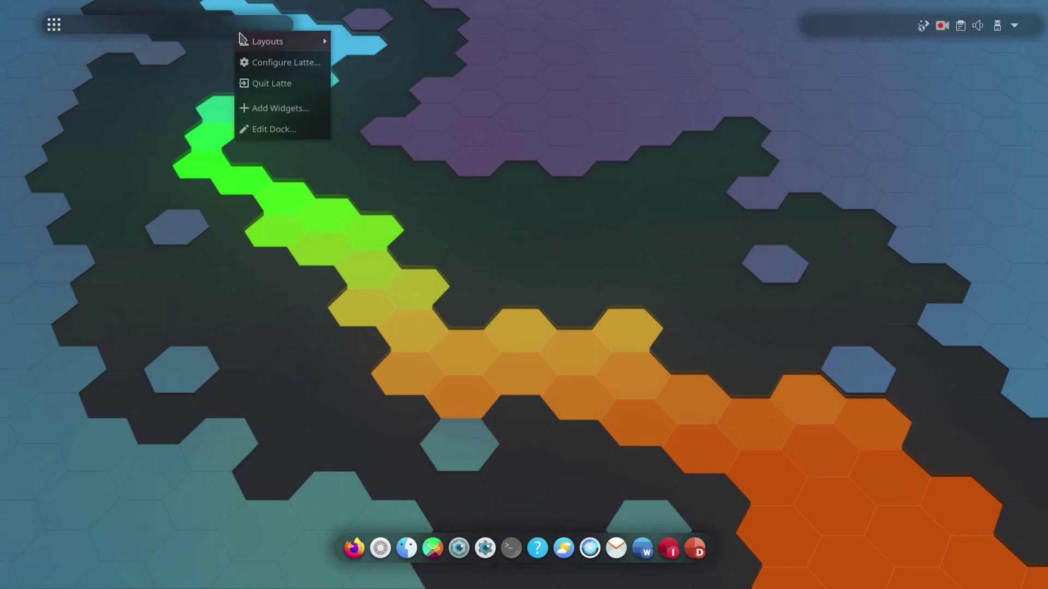
click(264, 112)
text(clo)
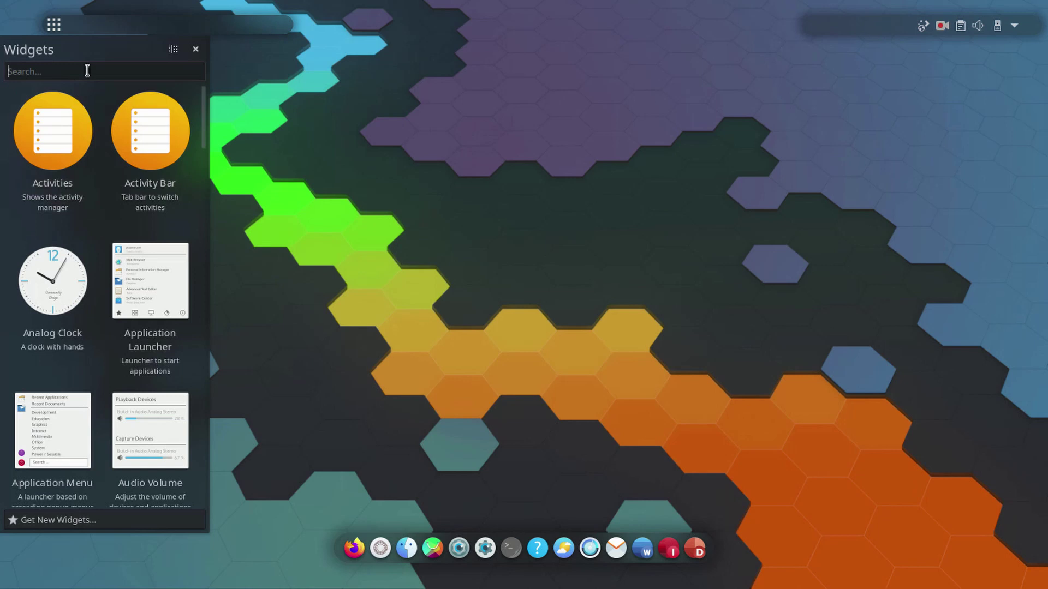
drag(154, 166, 853, 27)
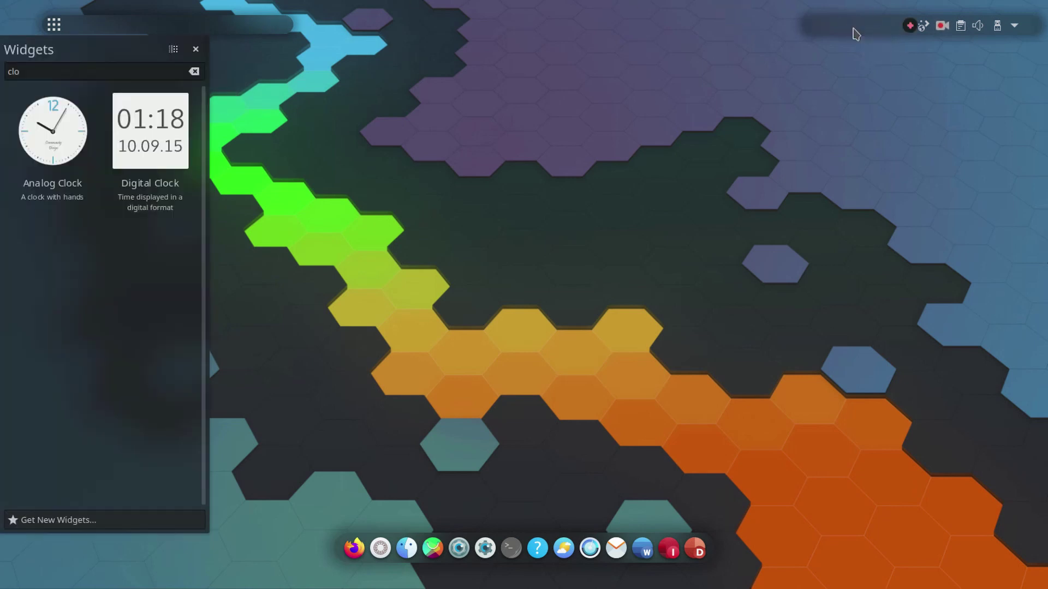
click(246, 262)
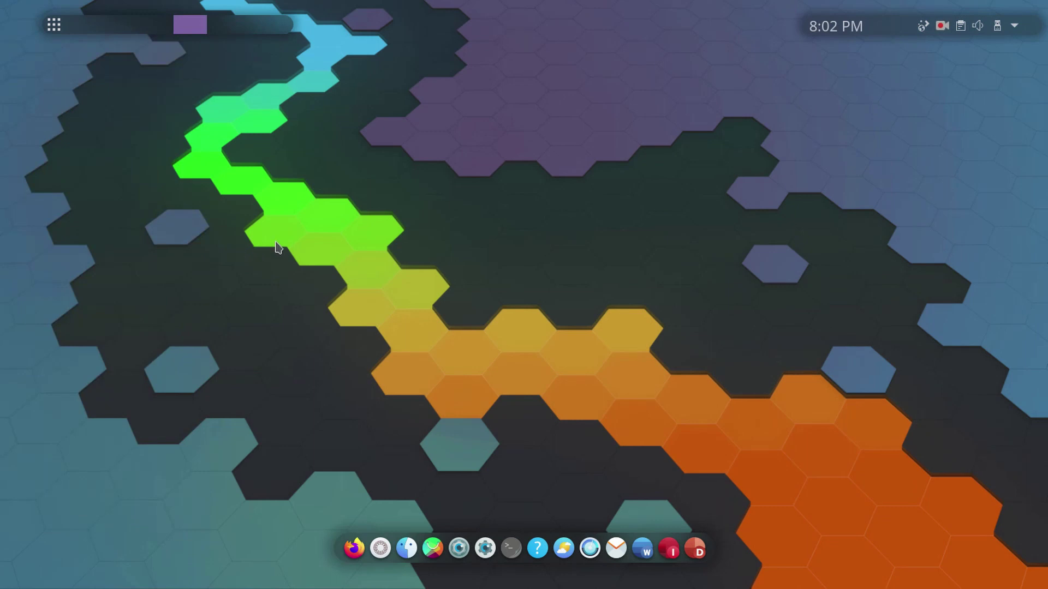
Launch Firefox from the bottom dock
right_click(470, 296)
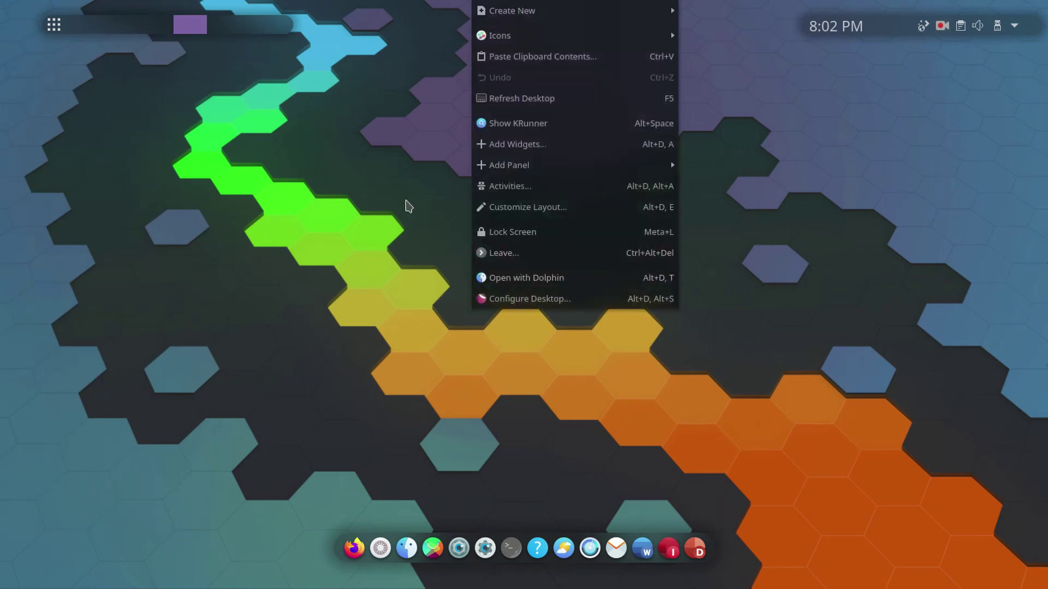
click(171, 269)
click(354, 547)
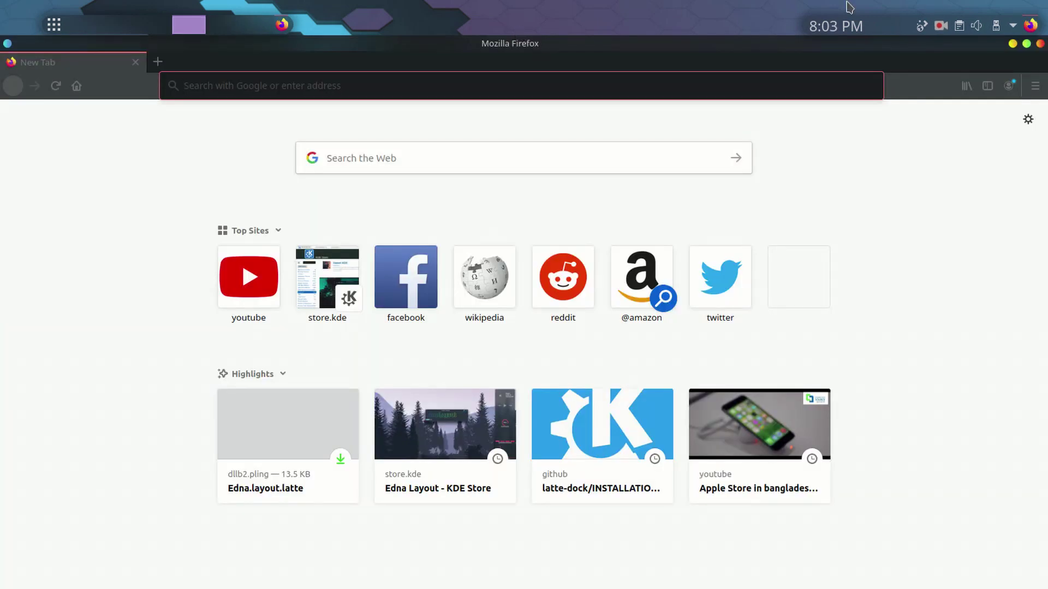
Set the system tray dock's visibility to Dodge Maximized
key(super+a)
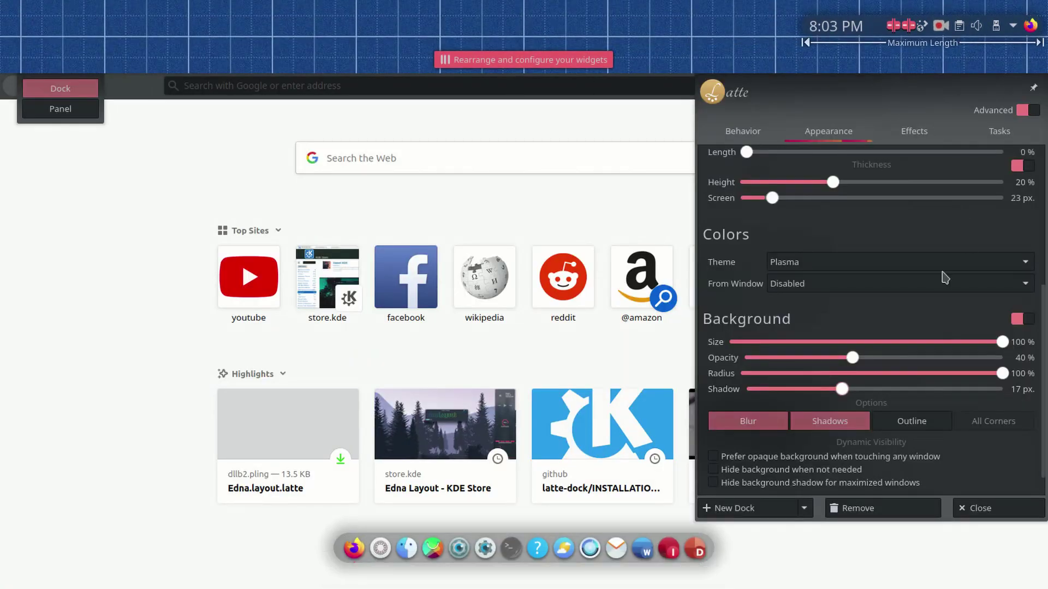
click(743, 131)
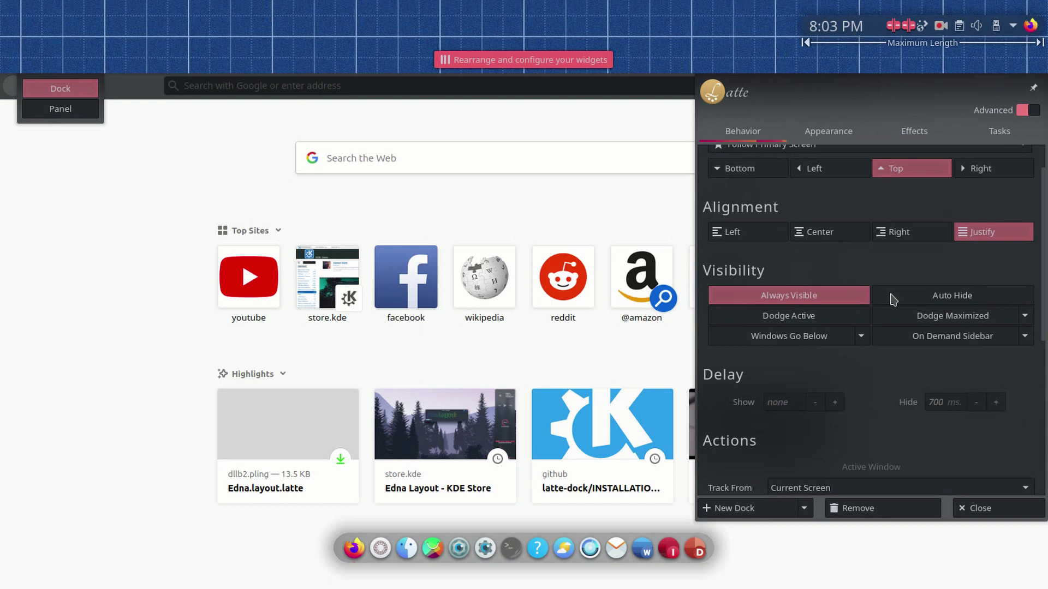
scroll(881, 388, down, 1)
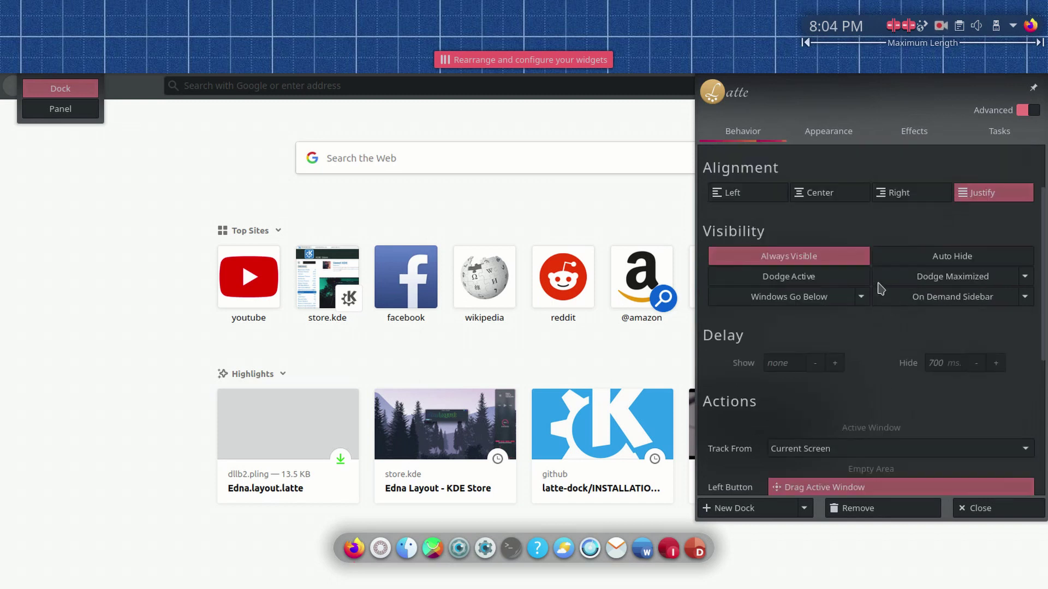
click(948, 284)
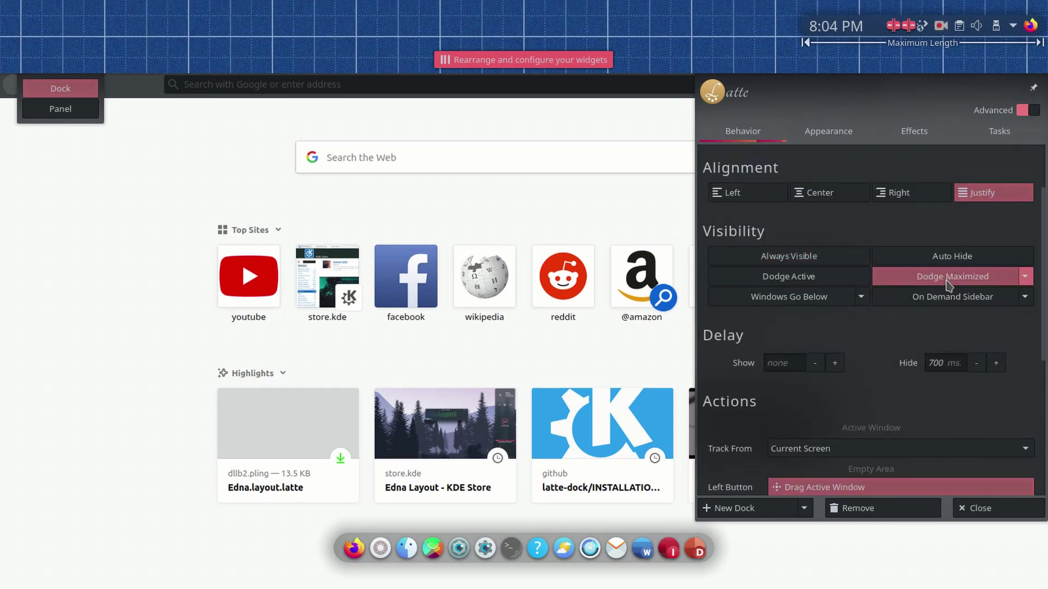
Set the launcher dock's visibility to Dodge Maximized as well and close the dock settings
key(super+a)
right_click(101, 29)
click(128, 125)
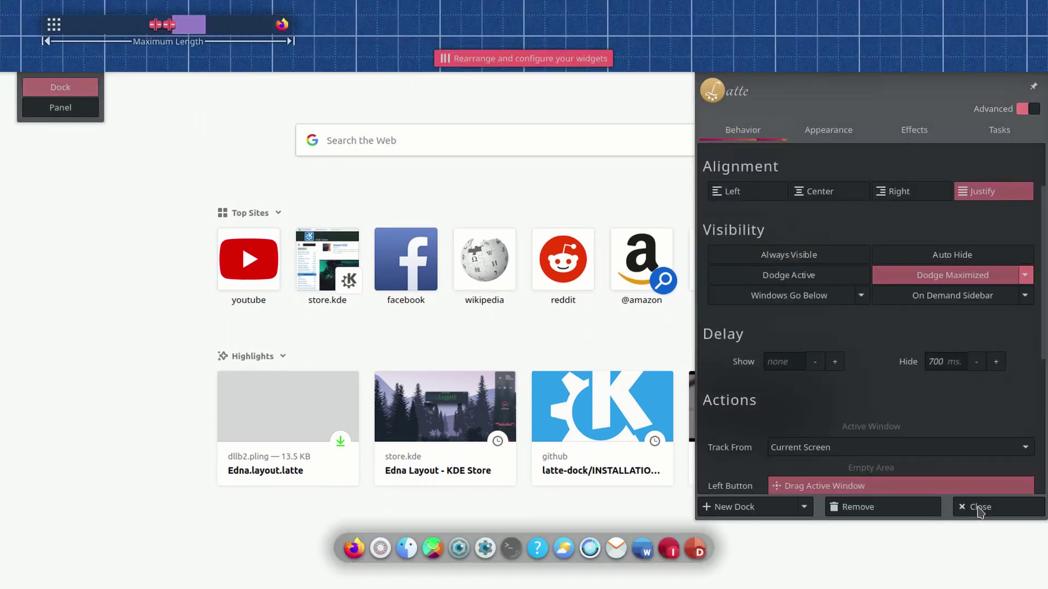
click(980, 508)
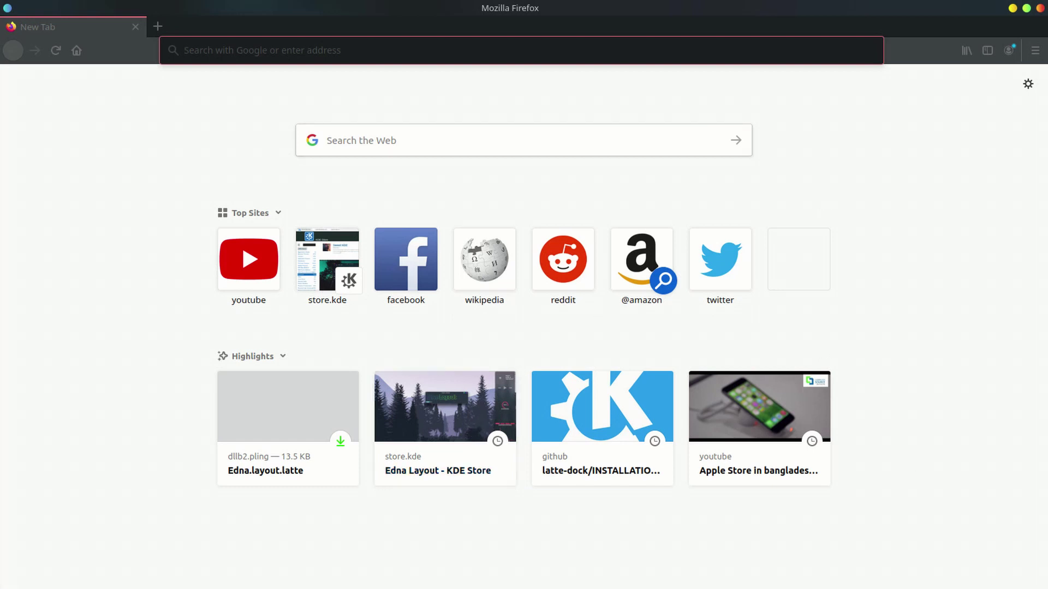
Reveal both hidden top docks over the maximized browser and remove the Latte Tasks widget from the system tray dock
mouse_move(70, 20)
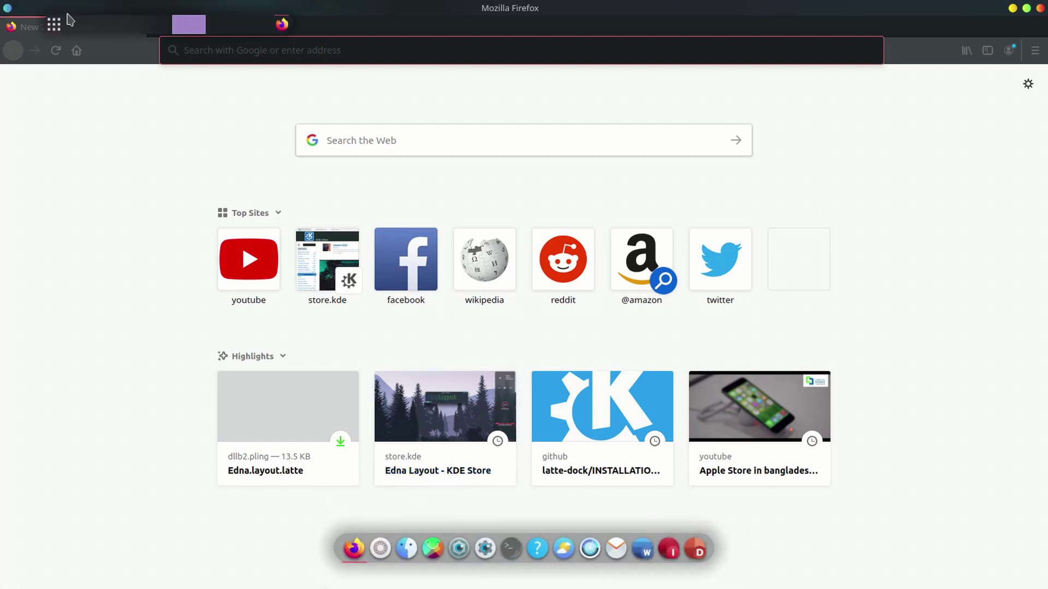
mouse_move(937, 6)
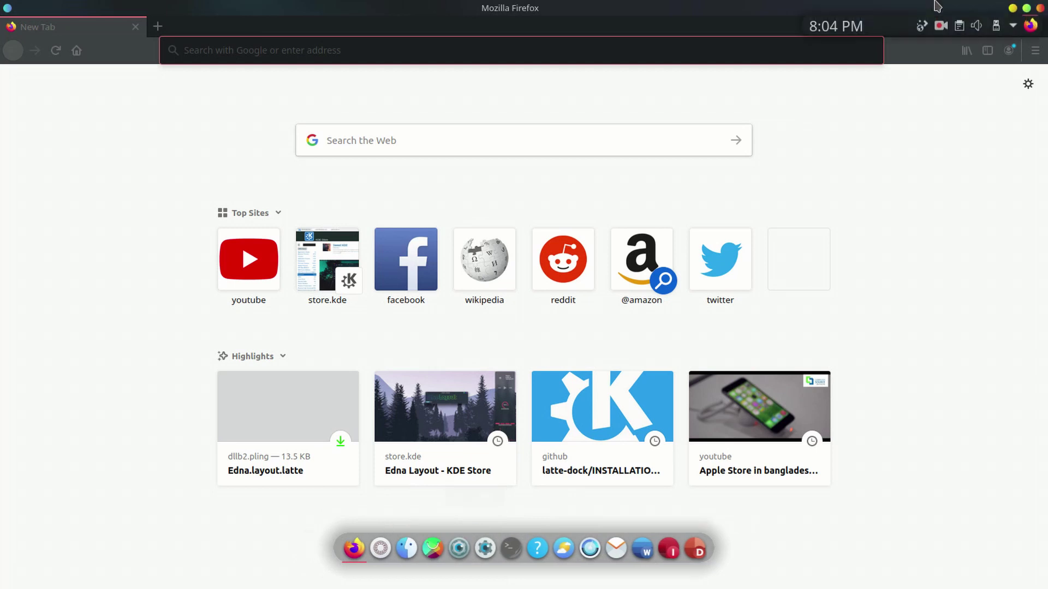
mouse_move(162, 16)
click(1013, 27)
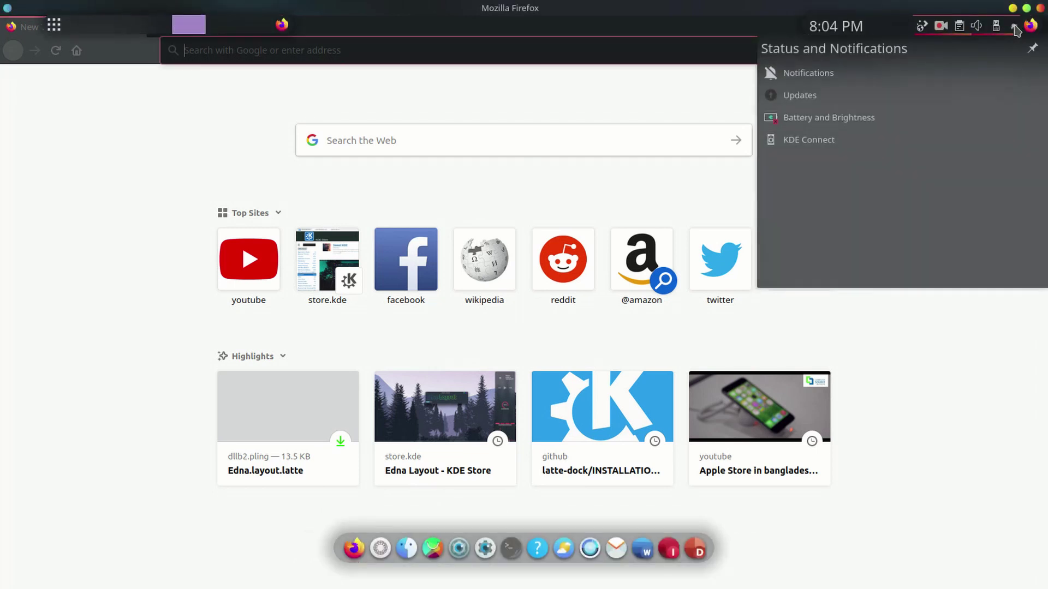
Search the web for "wallpaperswide" and open the WallpapersWide.com site
click(382, 50)
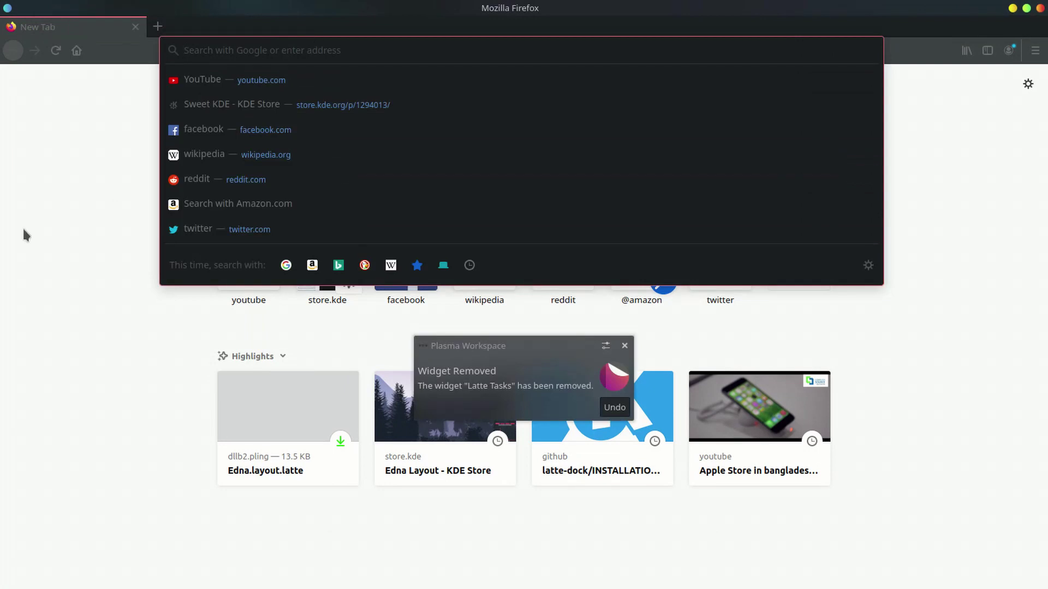
text(wallpapers)
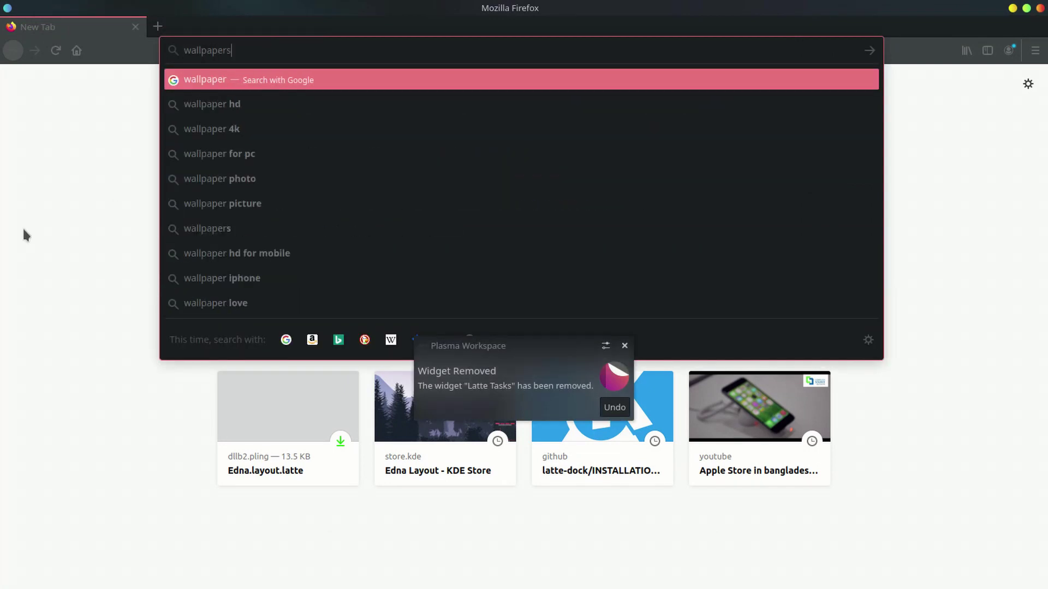
text(wide)
key(Return)
click(215, 204)
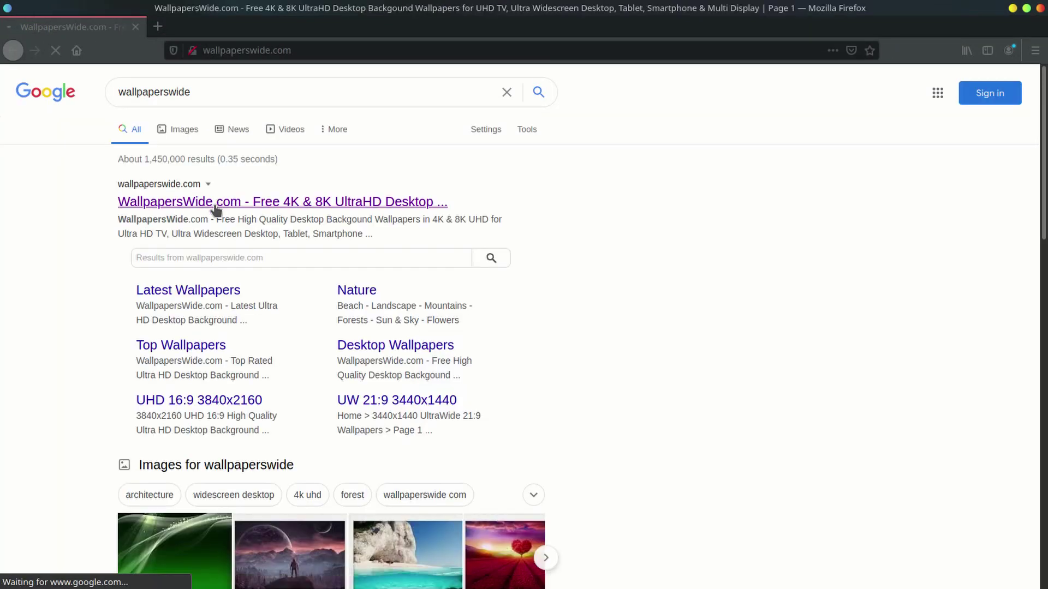
Look through the wallpaper thumbnails on the first page of WallpapersWide.com for a suitable desktop background
scroll(576, 341, down, 10)
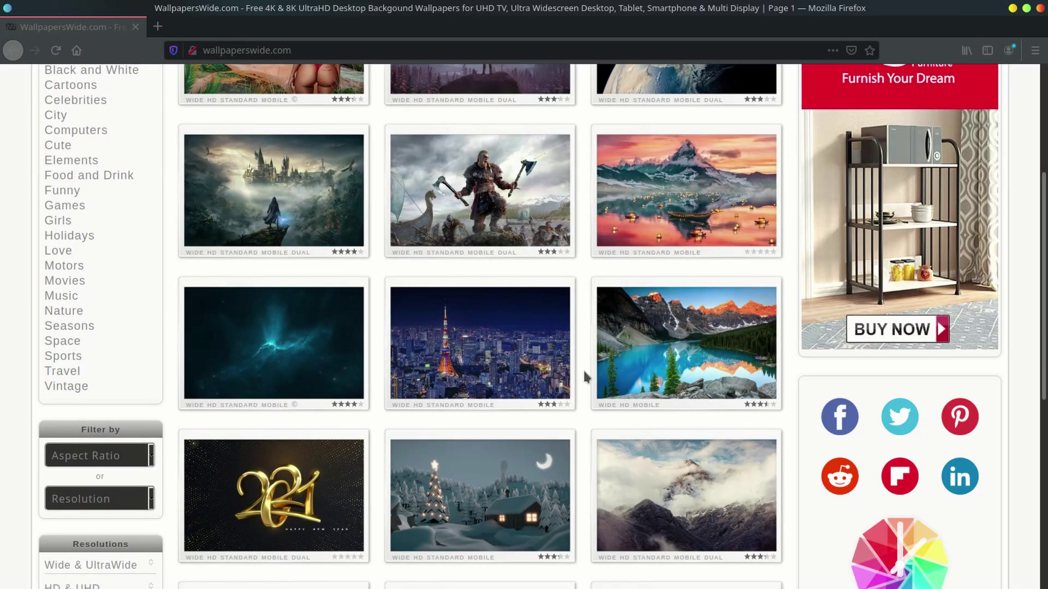
scroll(583, 375, down, 8)
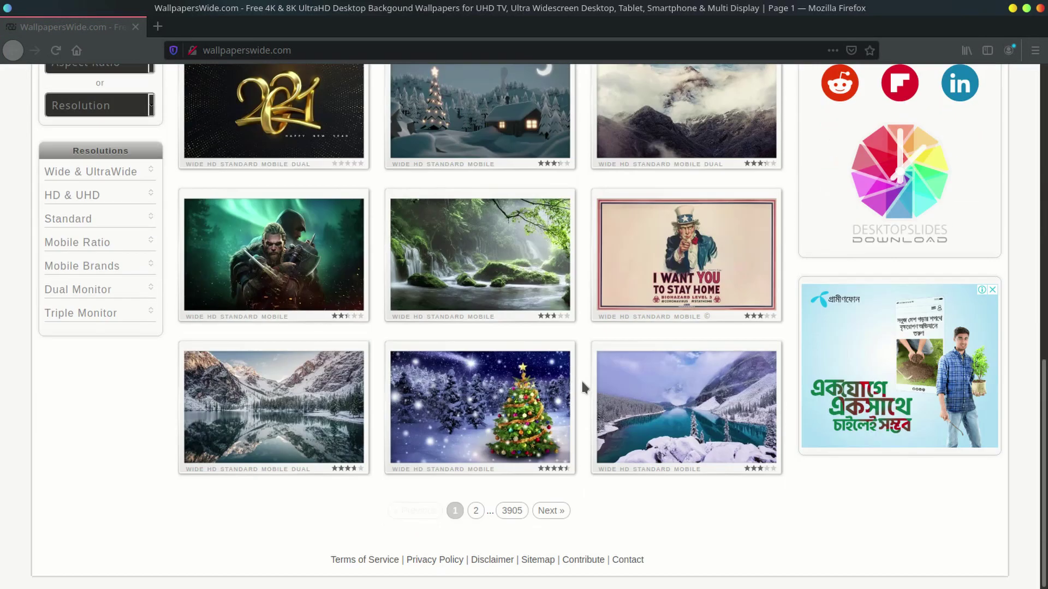
scroll(582, 388, up, 4)
scroll(583, 387, down, 2)
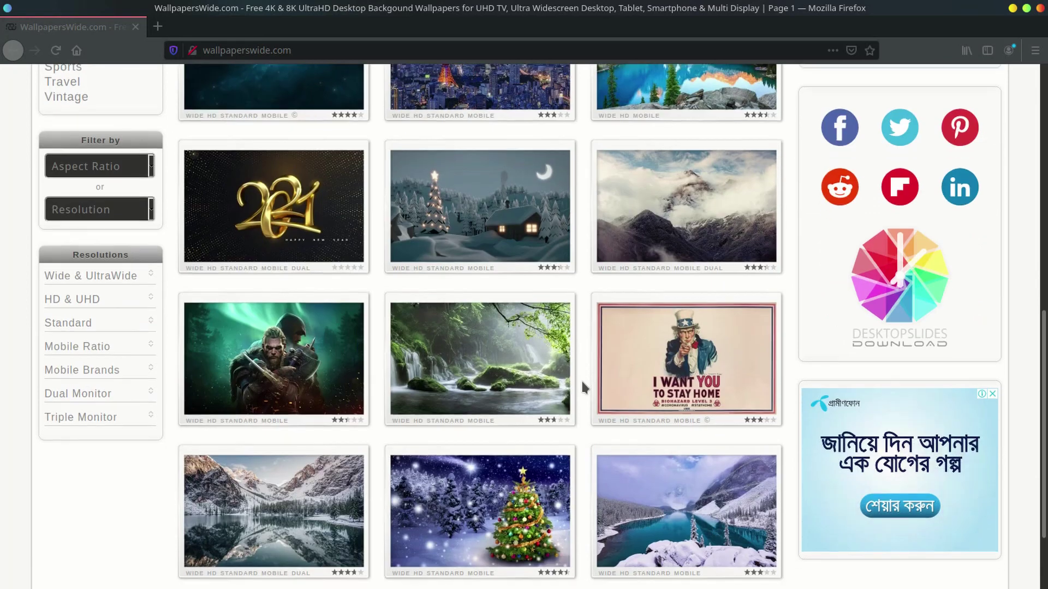
scroll(580, 378, down, 2)
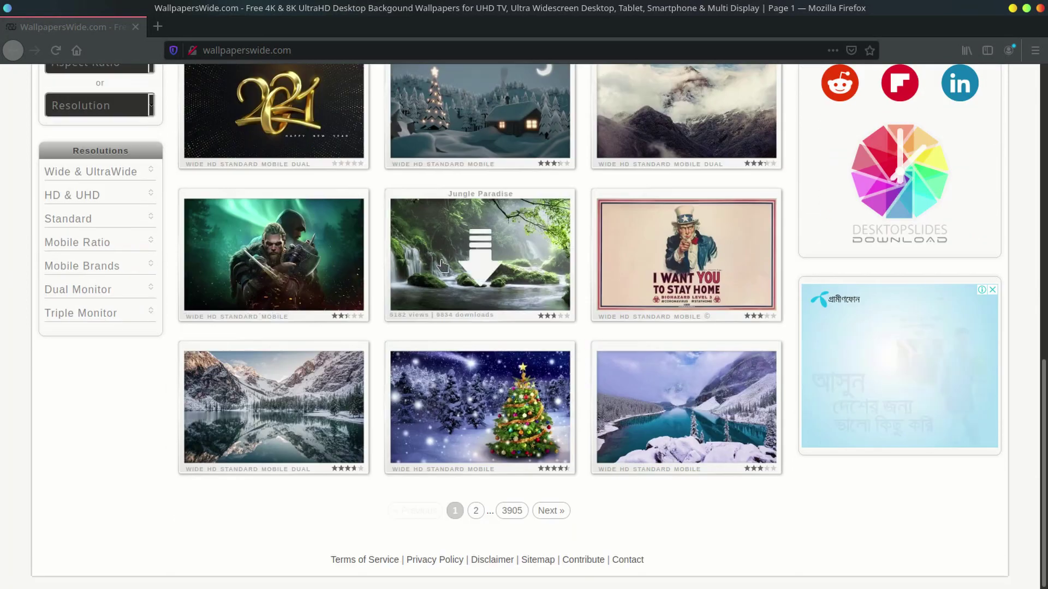
scroll(266, 273, up, 12)
scroll(267, 262, down, 6)
scroll(270, 251, up, 3)
scroll(273, 246, down, 3)
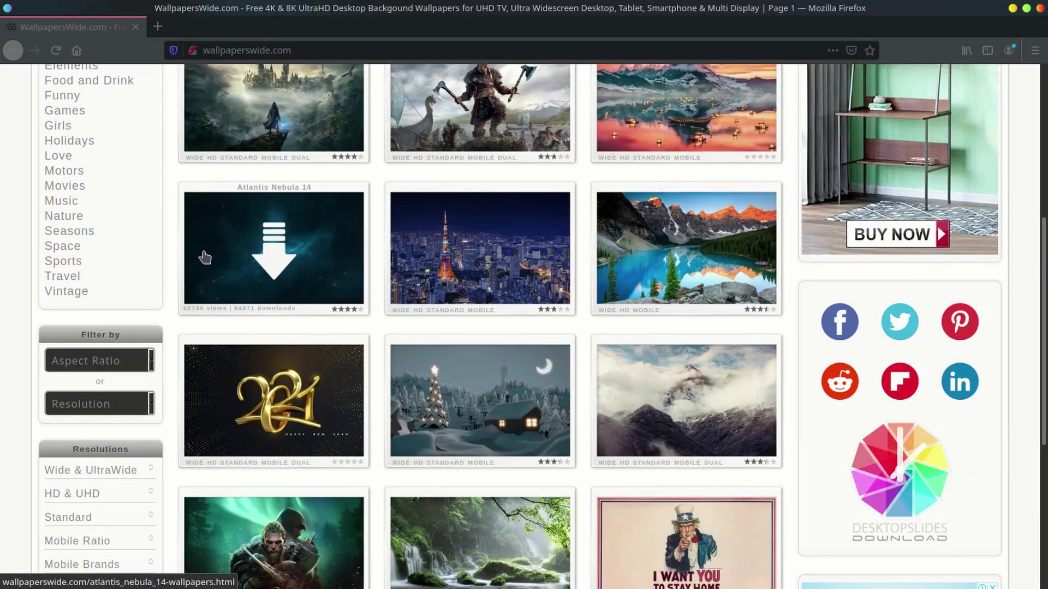
scroll(615, 322, up, 2)
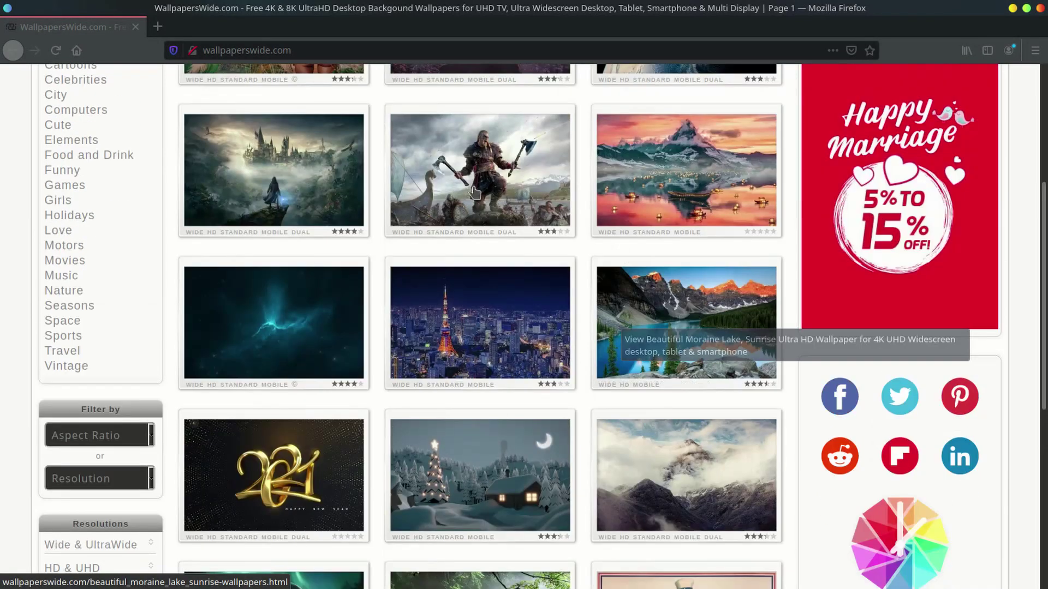
Download the magic_3 mountain lake wallpaper at 1600 x 900 and save the file
click(696, 175)
click(568, 386)
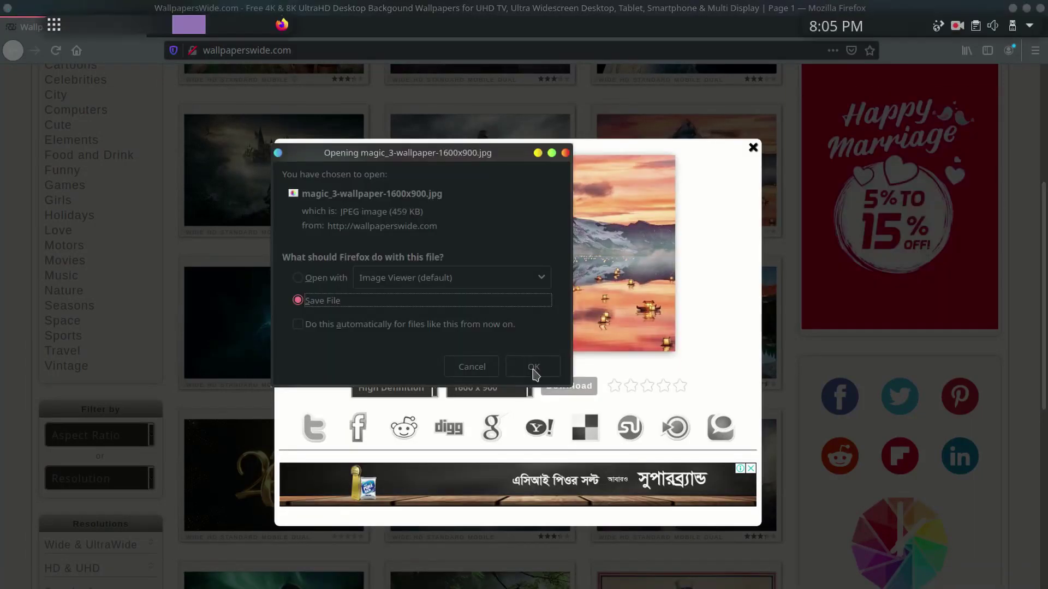
click(533, 367)
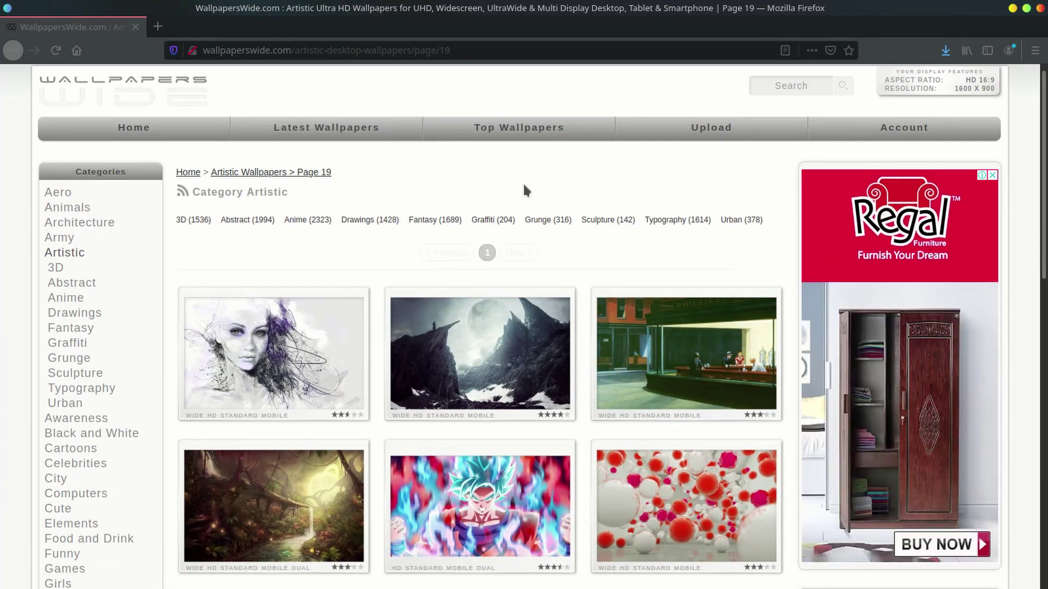
Glance over the Artistic wallpapers page, unmaximize the Firefox window and close the open windows to clear the desktop
scroll(522, 182, down, 6)
scroll(994, 79, up, 5)
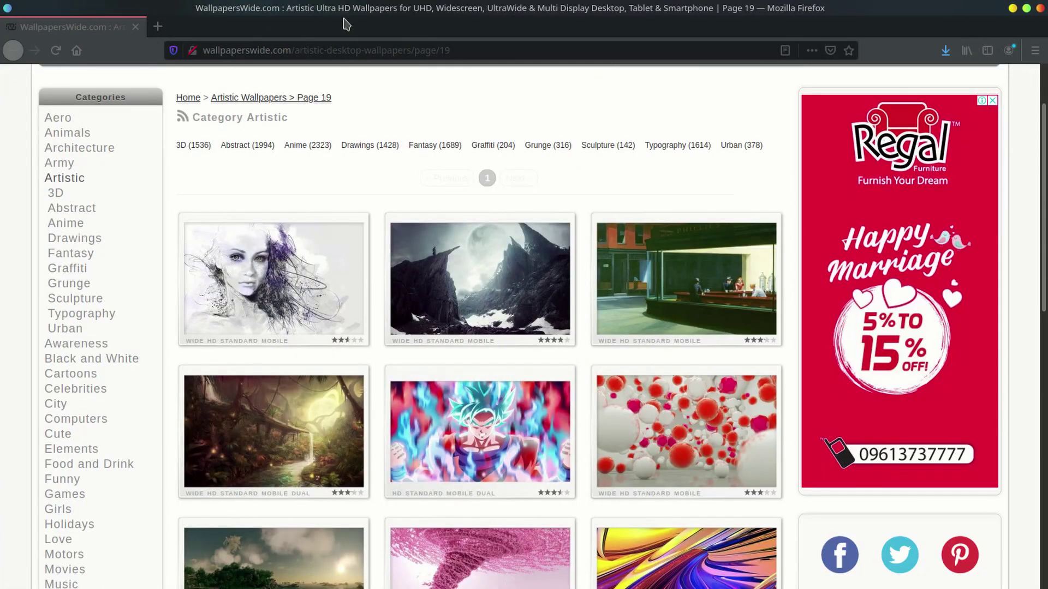
double_click(344, 25)
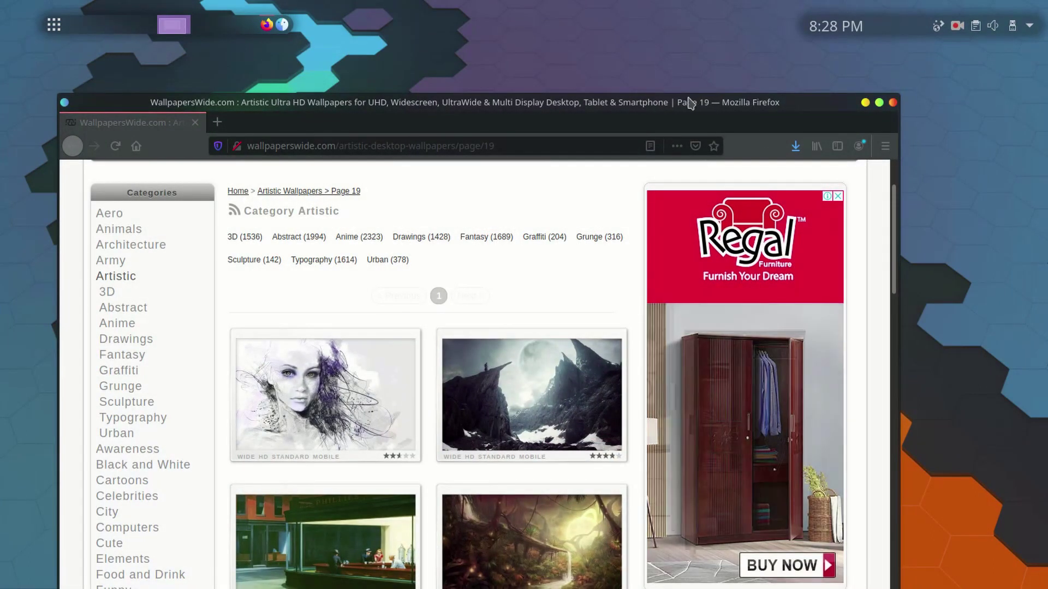
drag(679, 103, 680, 85)
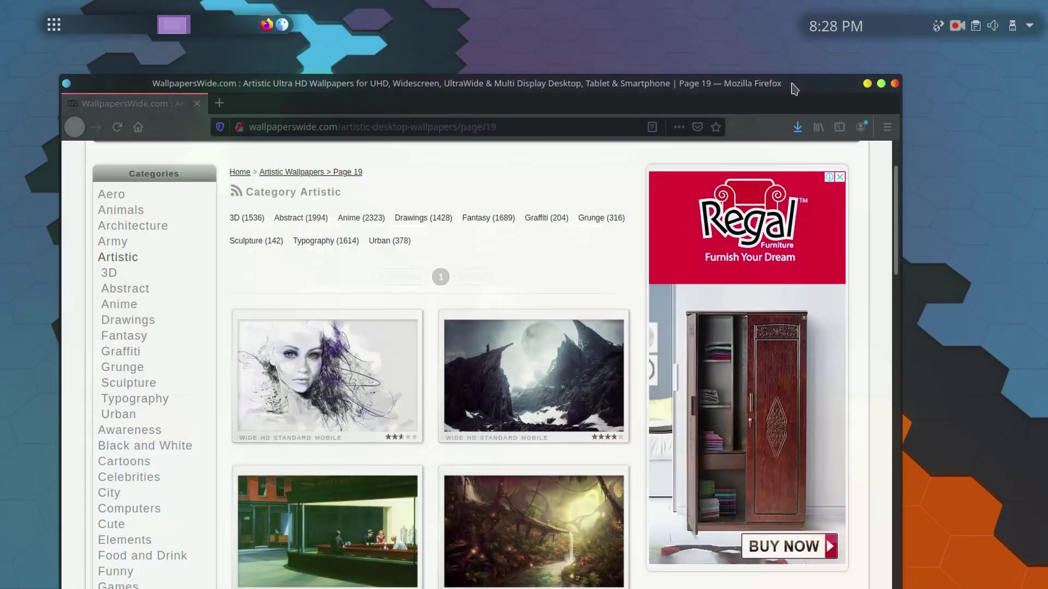
click(895, 84)
click(716, 178)
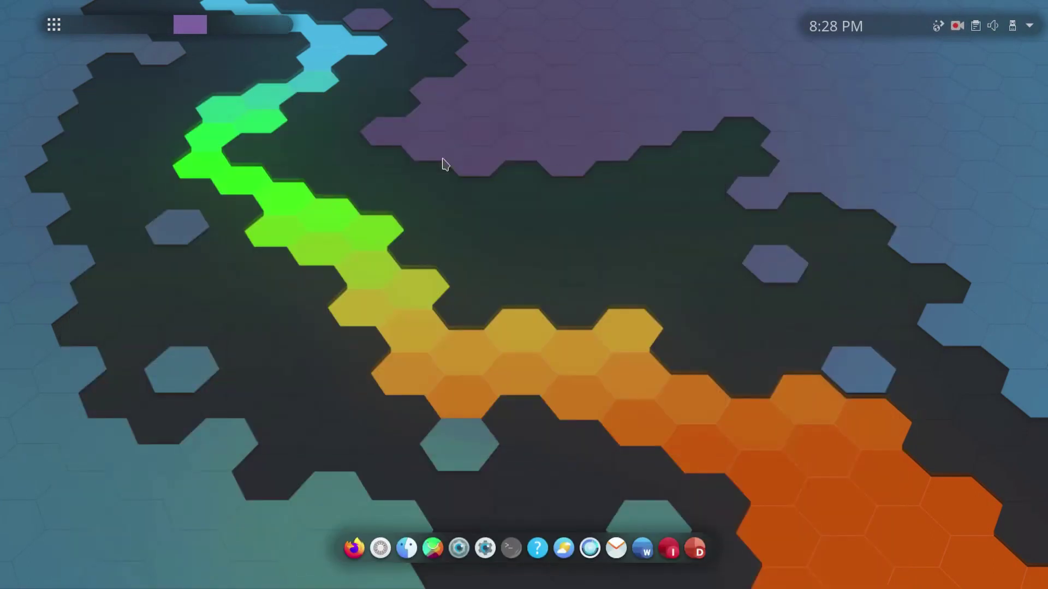
Add all the wallpaper images from the Downloads folder to the desktop's wallpaper list
right_click(443, 159)
click(499, 155)
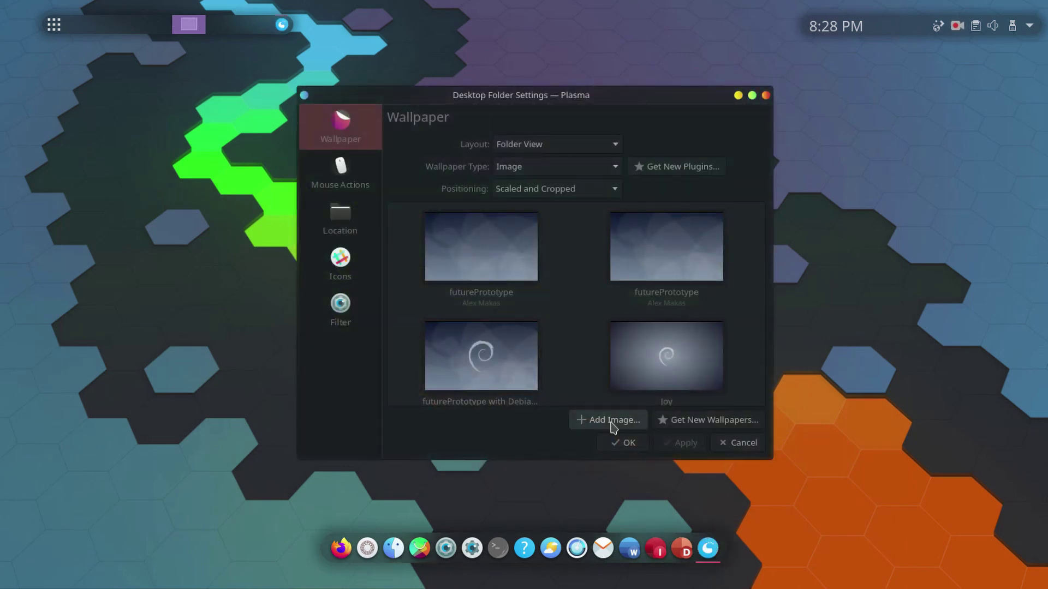
click(606, 420)
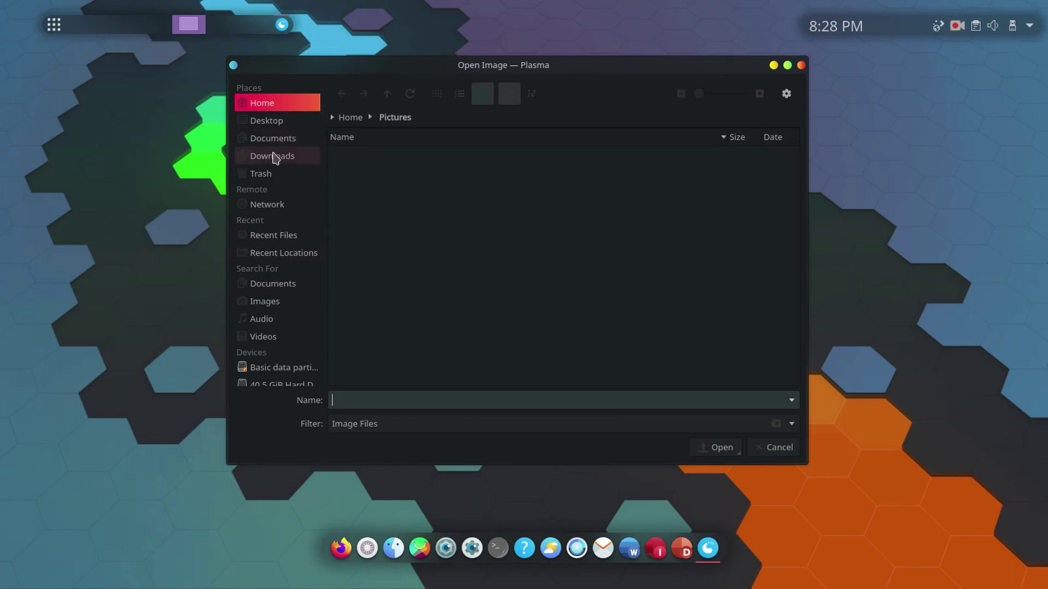
click(273, 156)
click(382, 183)
key(ctrl+a)
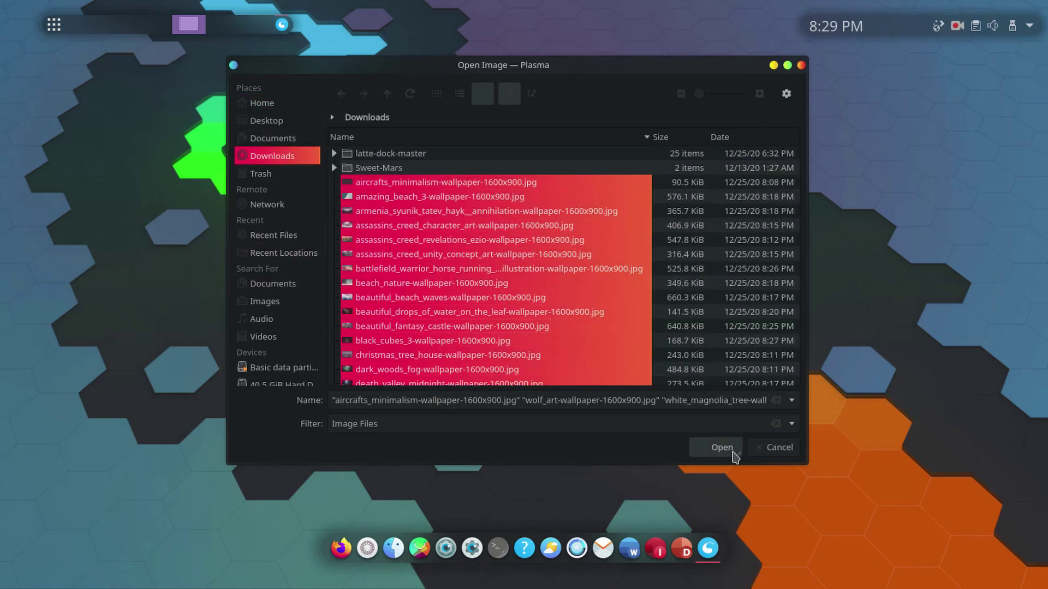
click(725, 449)
Apply the misty_forest_4k image as the desktop wallpaper and minimize the desktop settings window
scroll(571, 320, down, 10)
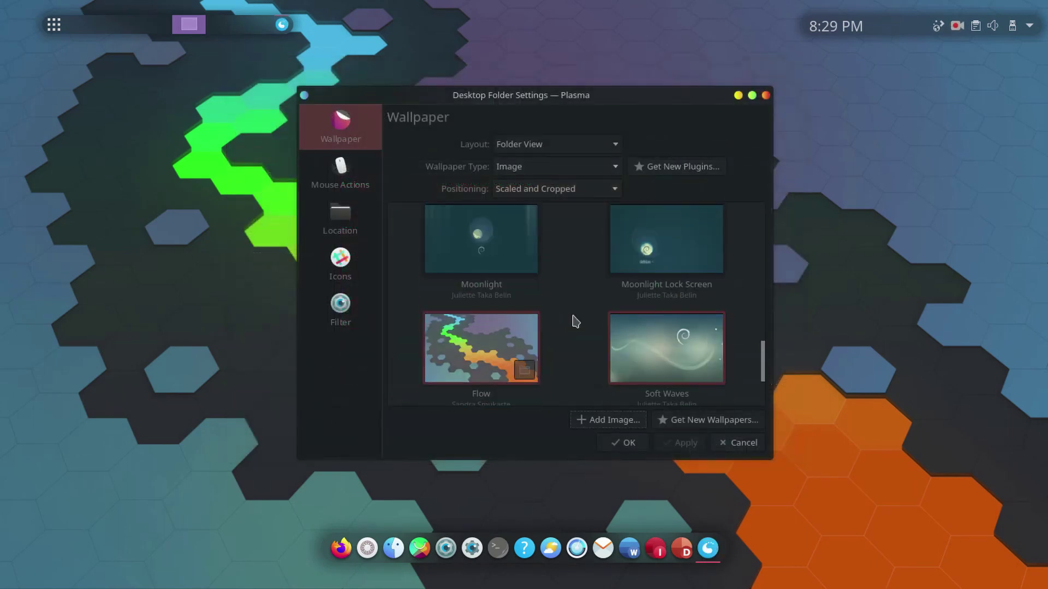
scroll(713, 355, up, 2)
scroll(713, 346, up, 8)
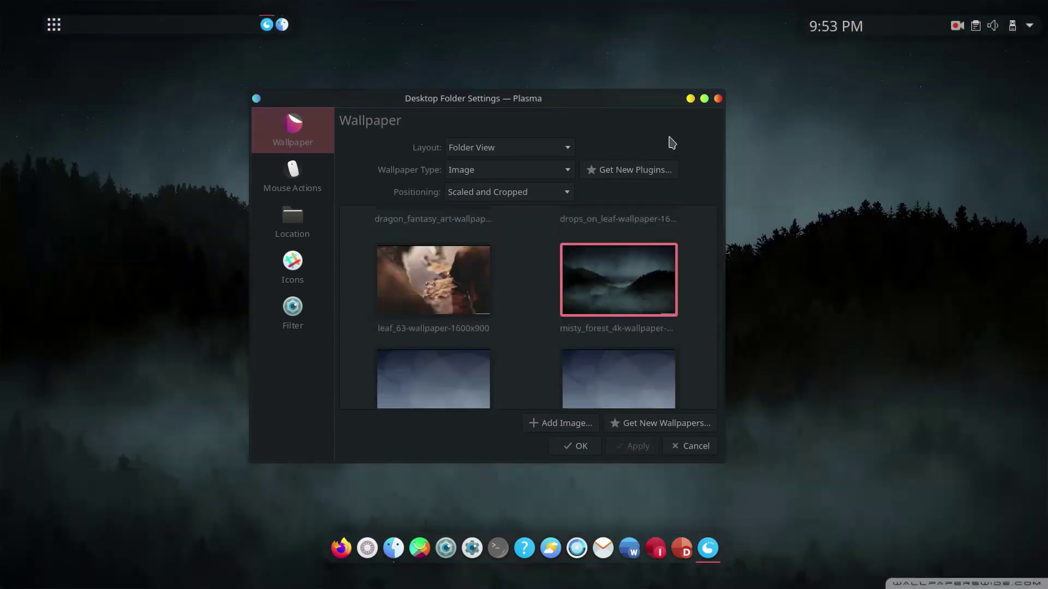
click(691, 99)
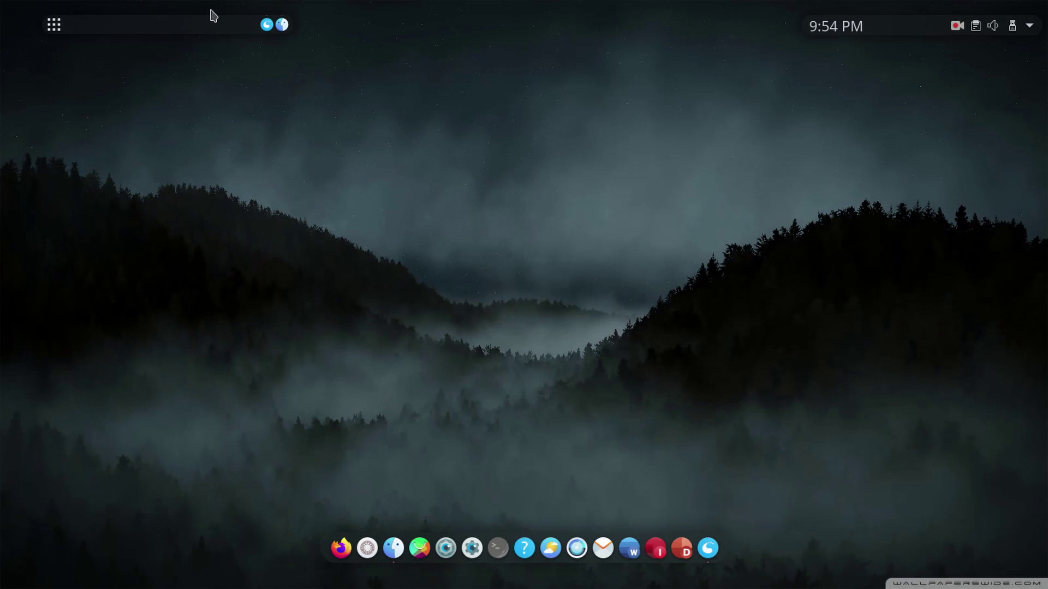
Open the online catalogue of new Plasma widgets from the launcher dock's widget list
click(55, 24)
right_click(392, 30)
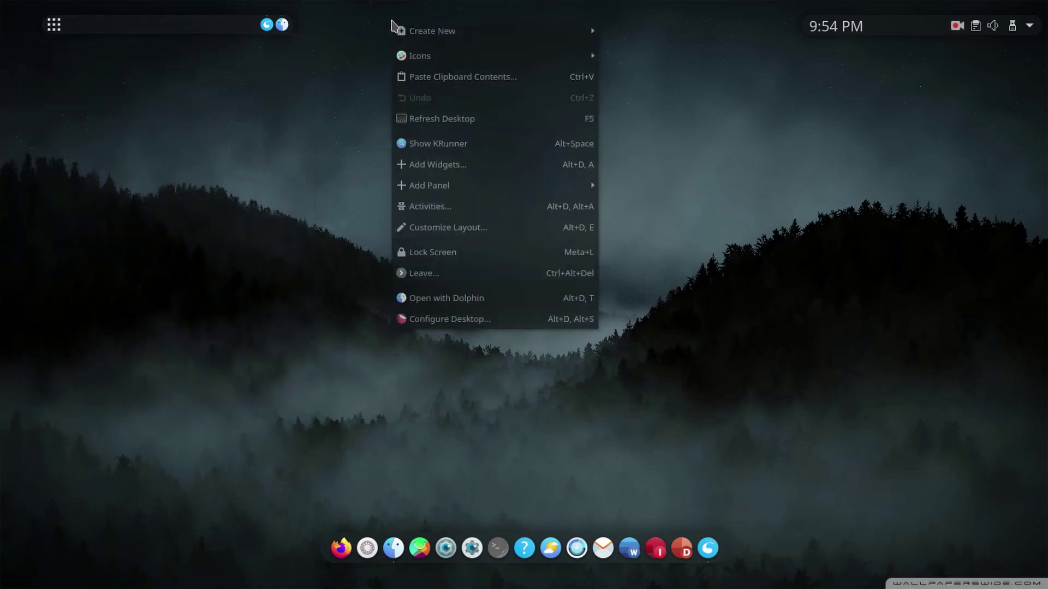
right_click(216, 27)
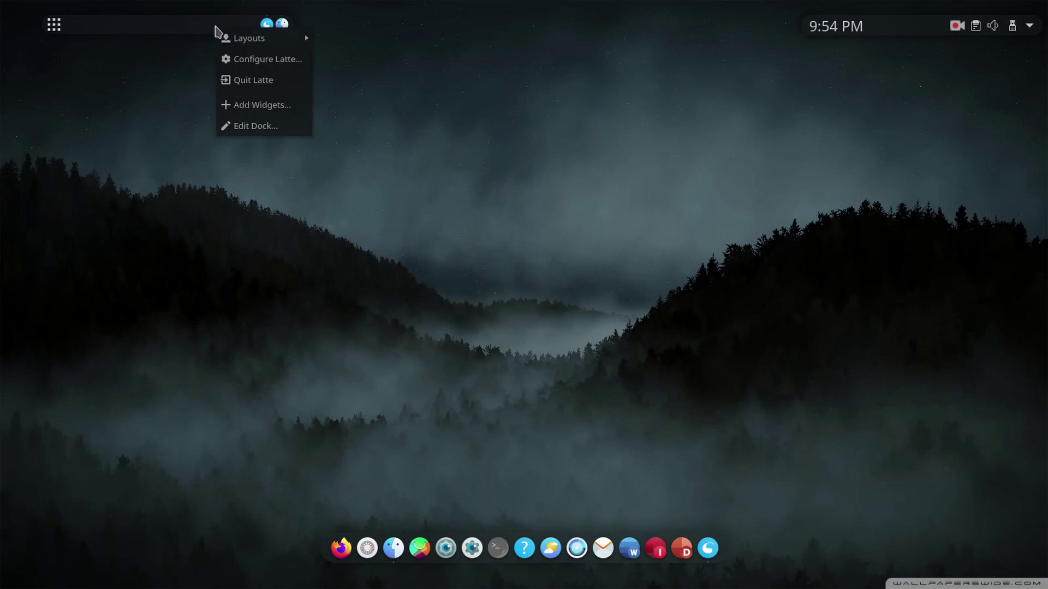
click(243, 105)
click(79, 522)
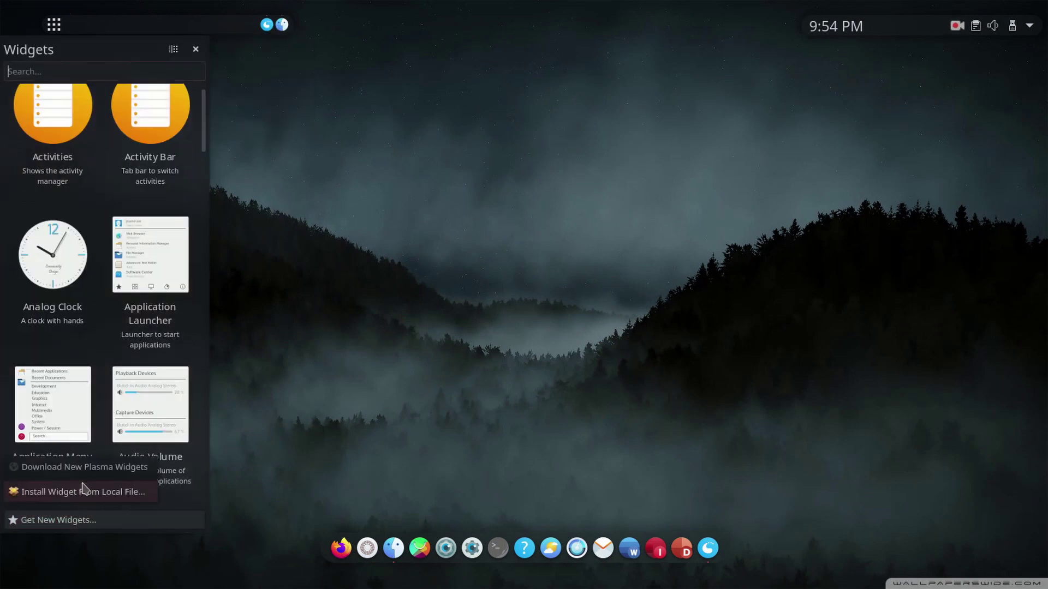
click(119, 471)
Search the Plasma add-ons for "clock" and install Split Digital Clock
click(649, 336)
text(clock)
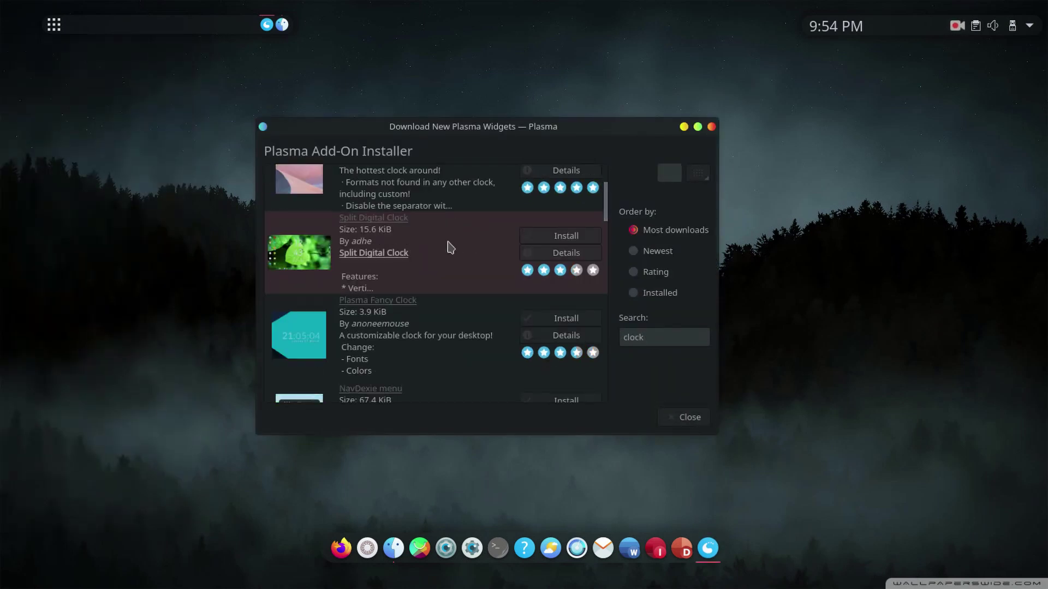
click(549, 236)
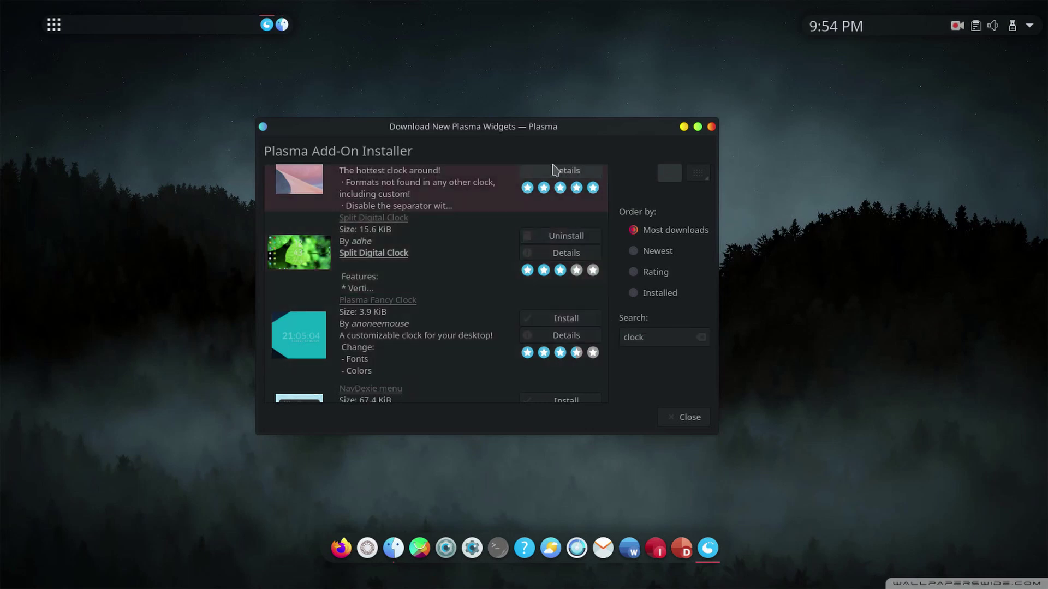
Close the add-on installer, find "clock" in the widget list and add Split Digital Clock to the desktop
click(712, 127)
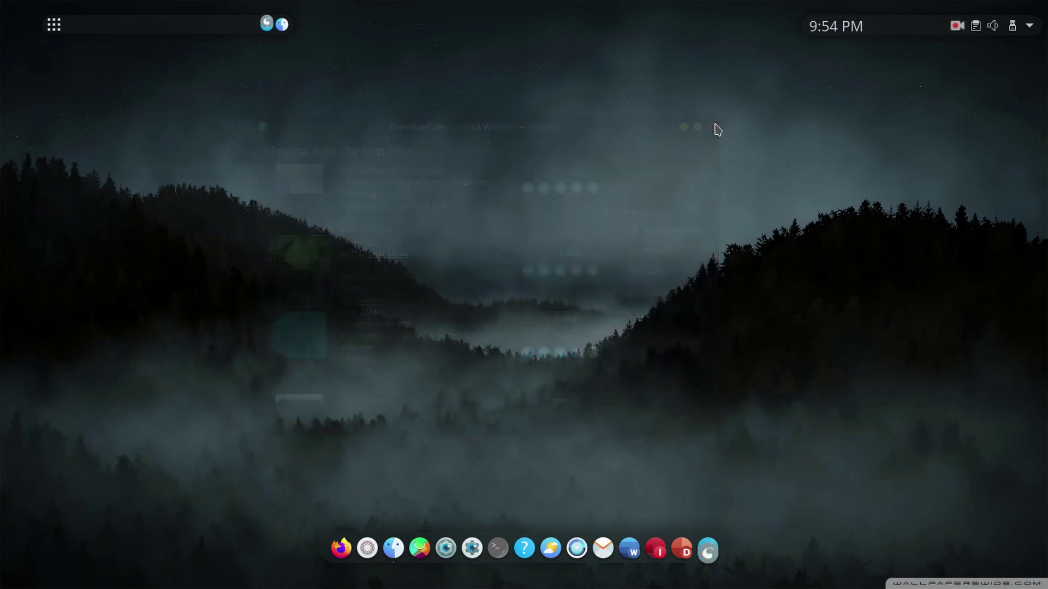
right_click(131, 26)
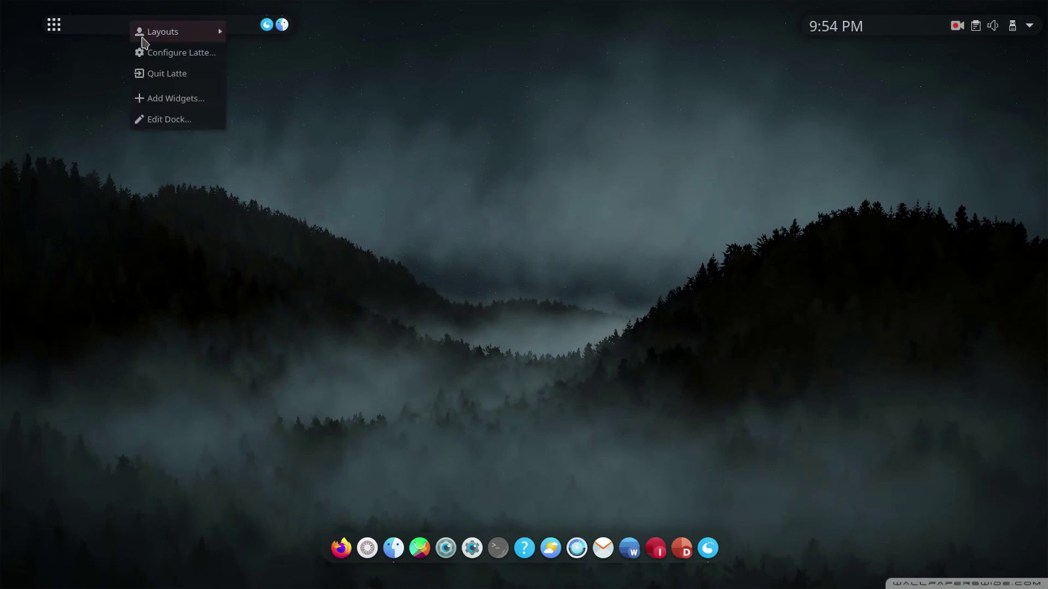
click(155, 98)
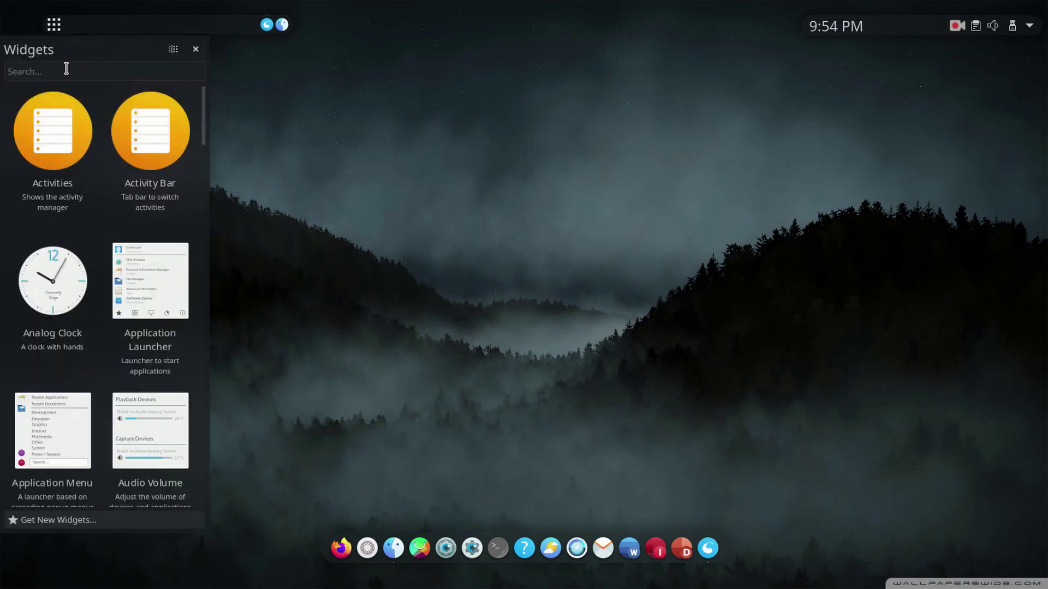
text(clock)
drag(53, 281, 440, 235)
Move the Split Digital Clock to the upper centre of the desktop and close the widget list
right_click(547, 207)
click(484, 172)
drag(531, 169, 528, 109)
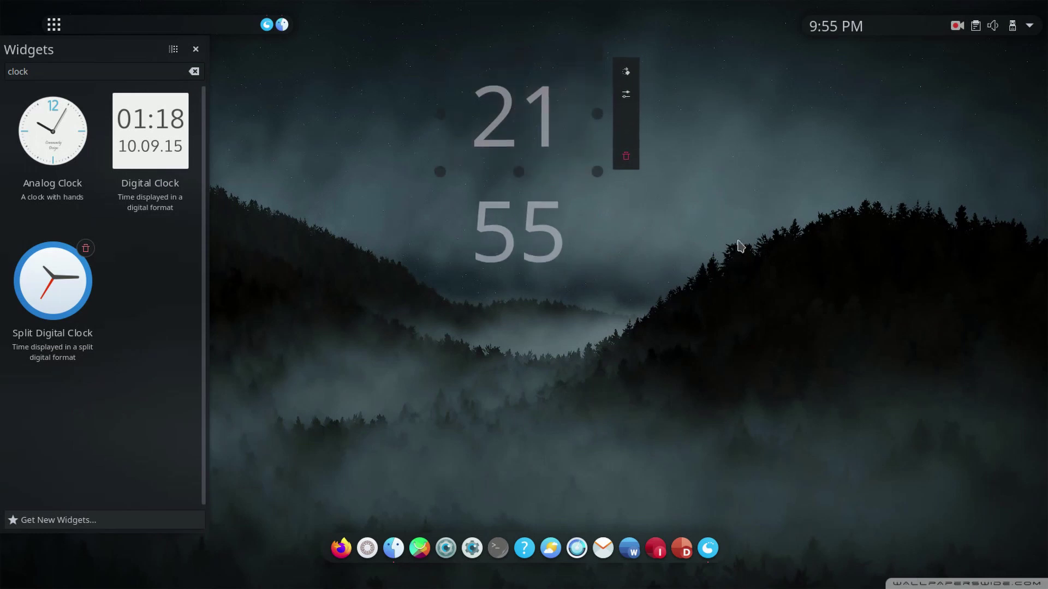
click(195, 50)
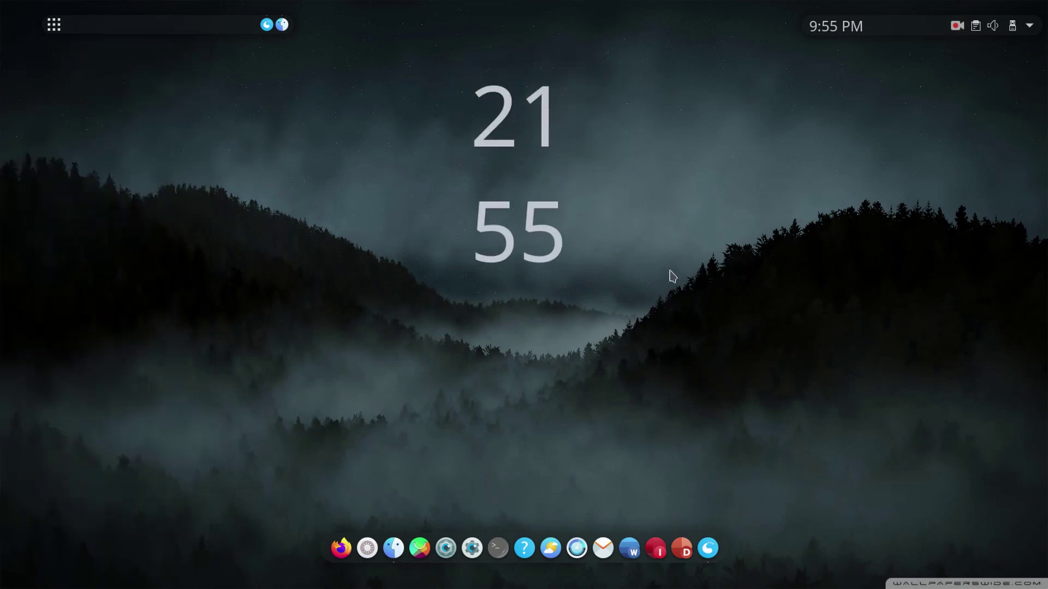
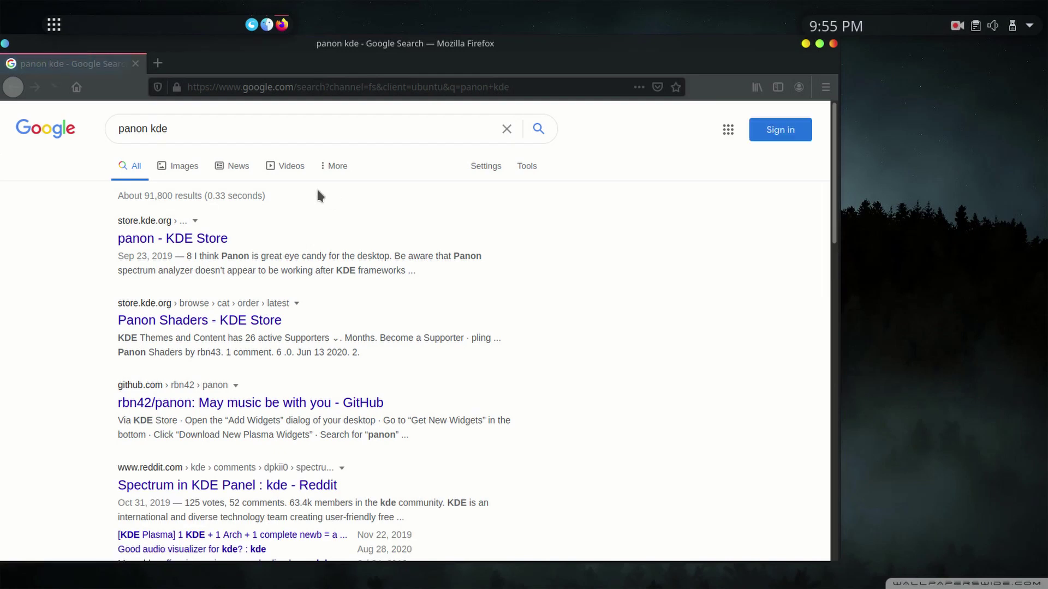
Open panon's GitHub repository from its KDE Store page and copy the Ubuntu command that installs the dependencies
click(131, 240)
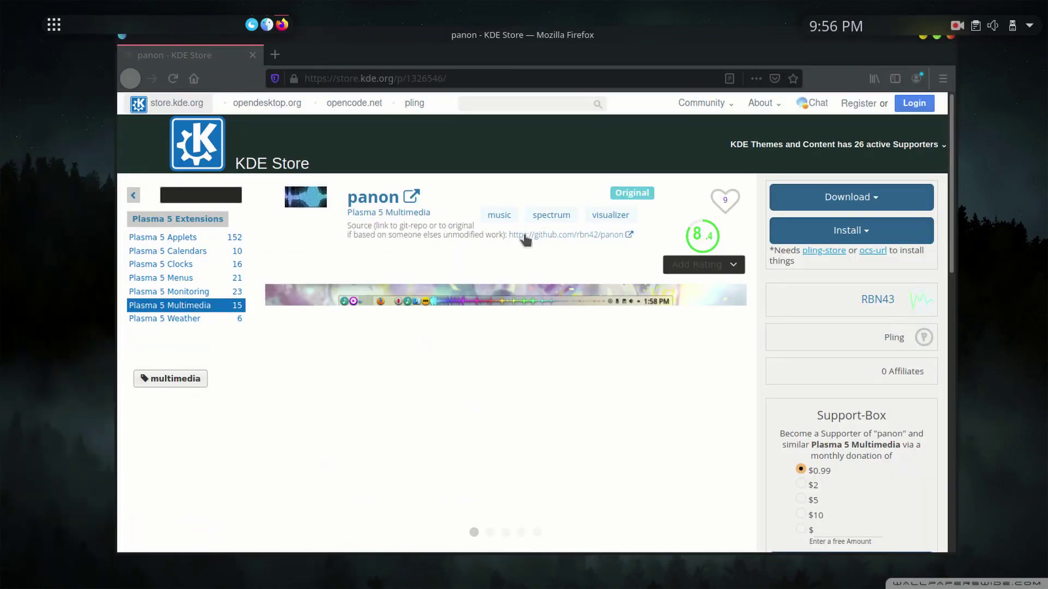
click(549, 235)
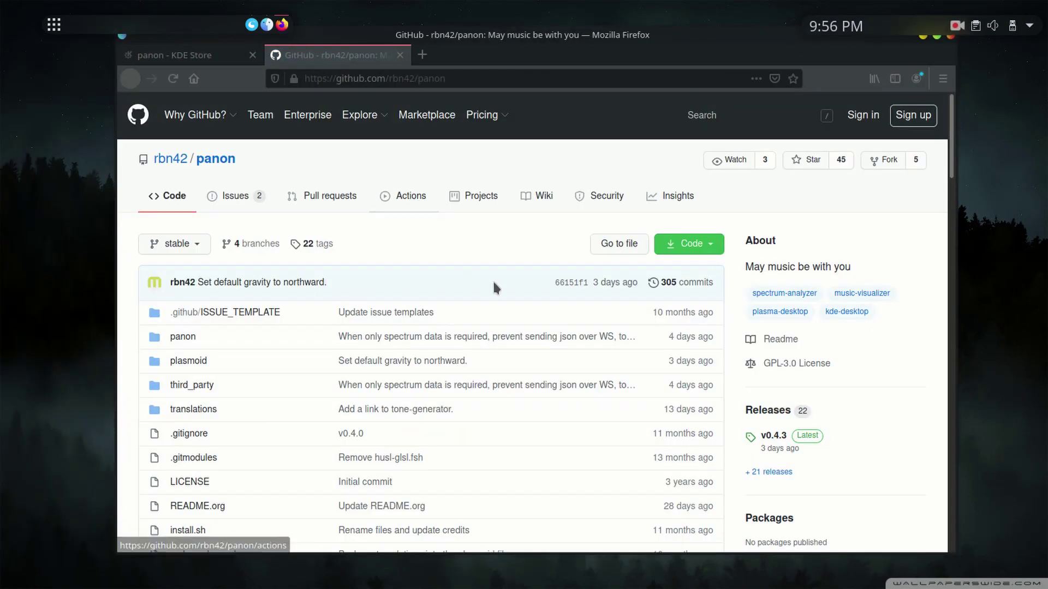
scroll(503, 273, down, 12)
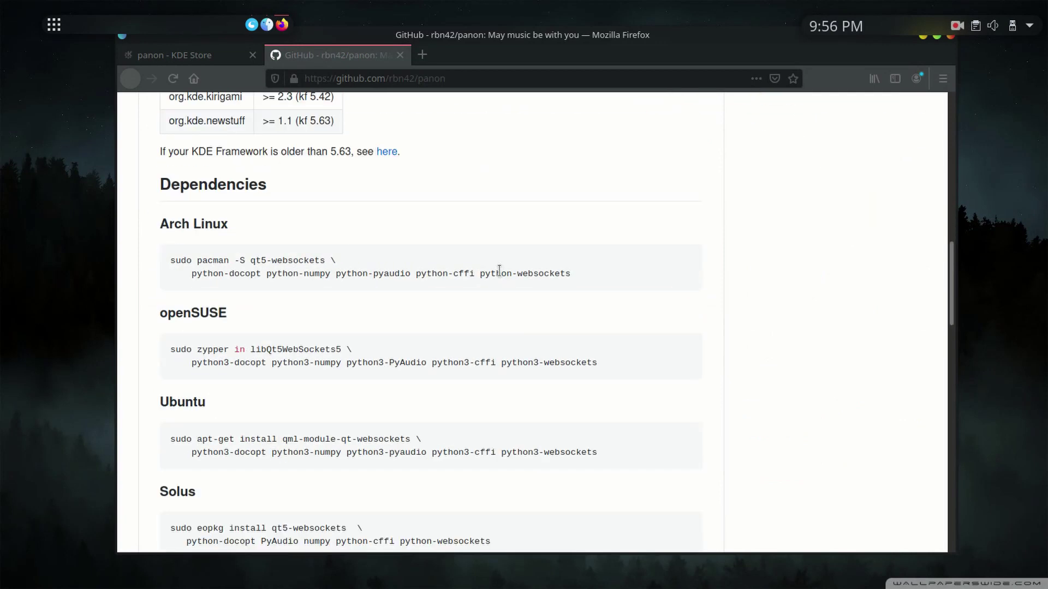
scroll(498, 268, down, 2)
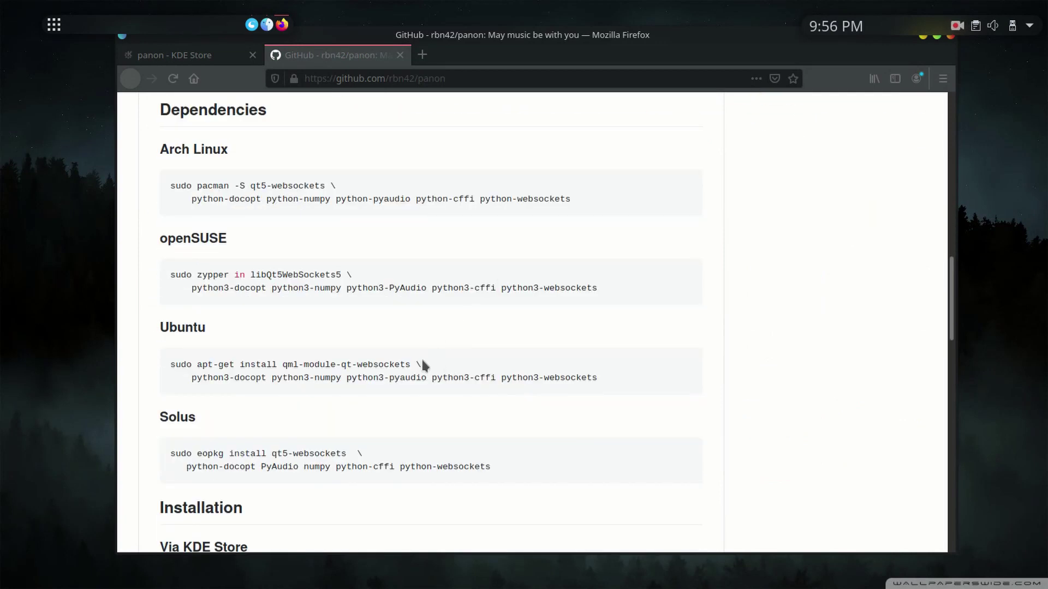
triple_click(571, 378)
right_click(221, 370)
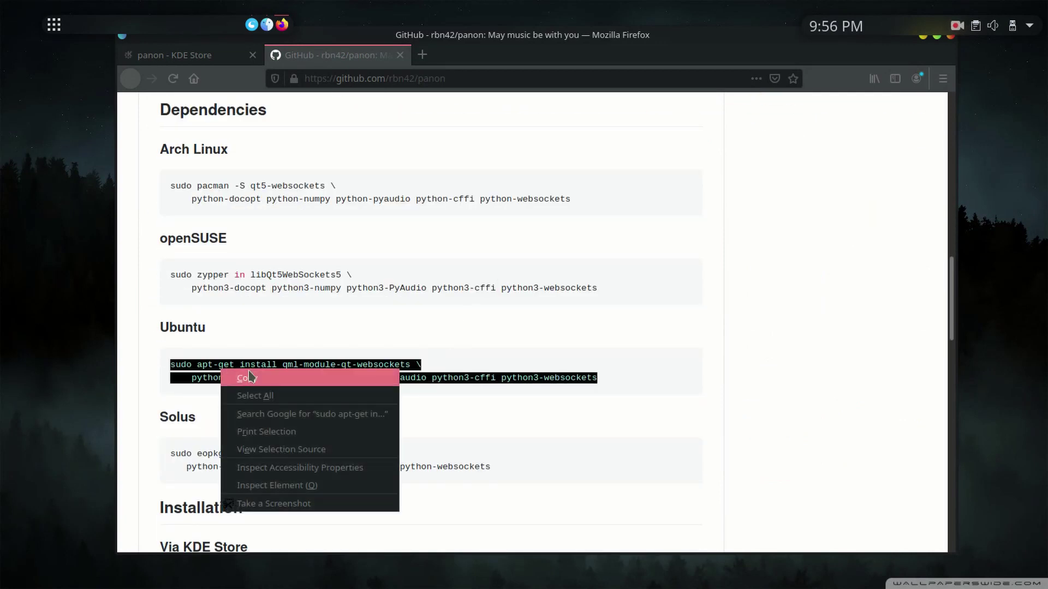
click(249, 378)
Run the copied dependency installation command in Konsole, authenticate with the sudo password, confirm with "y" and close the terminal
mouse_move(576, 565)
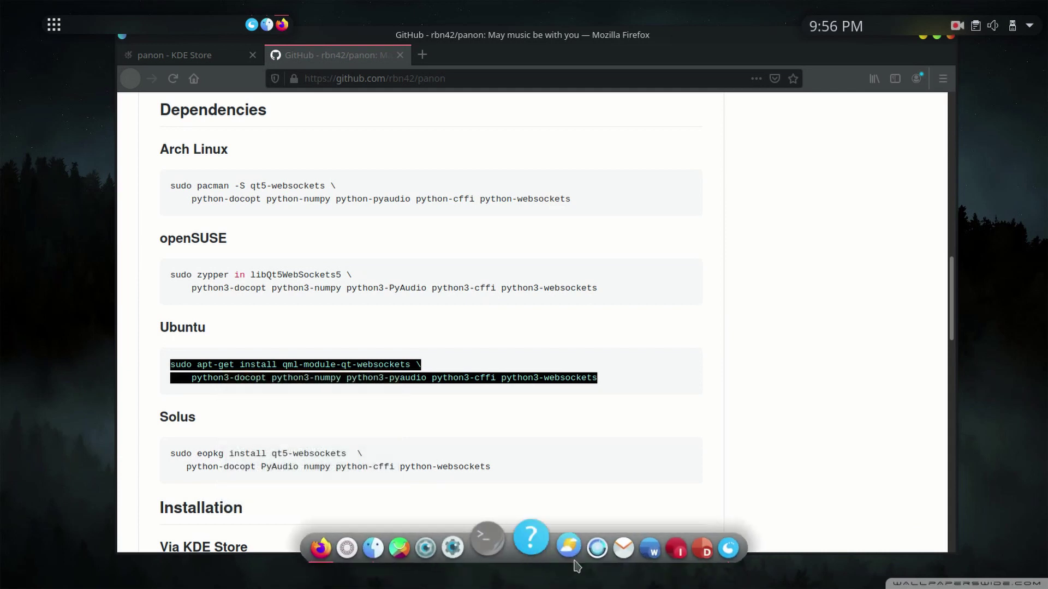
click(487, 538)
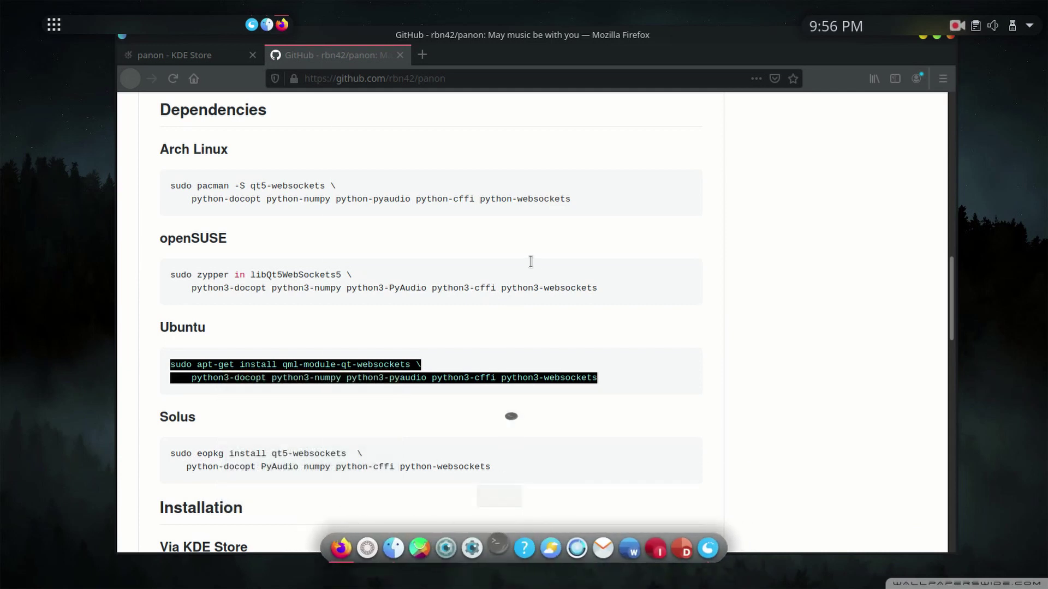
key(ctrl+shift+v)
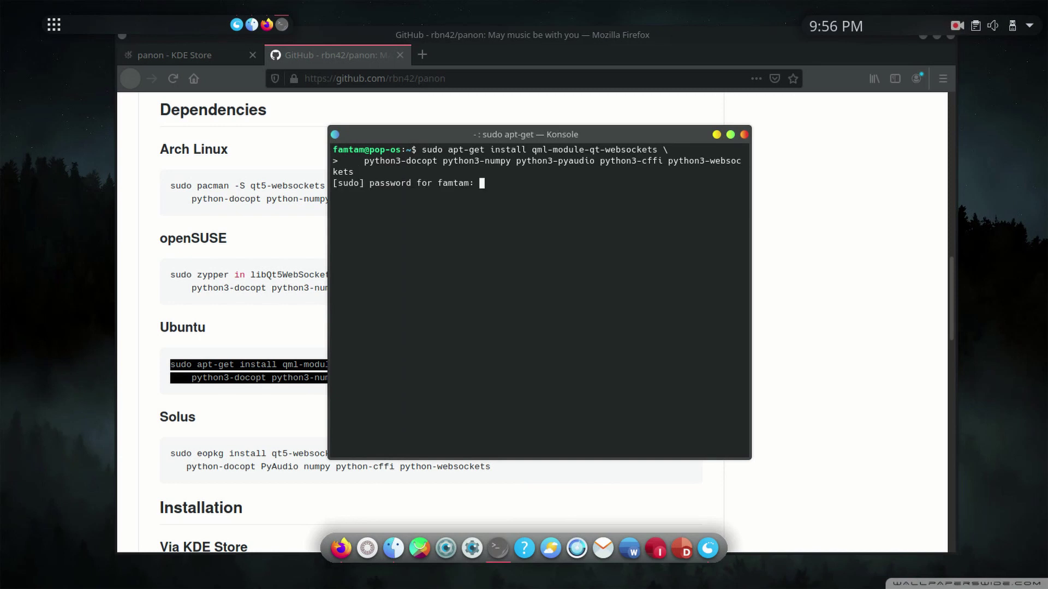
key(Return)
text(y)
key(Return)
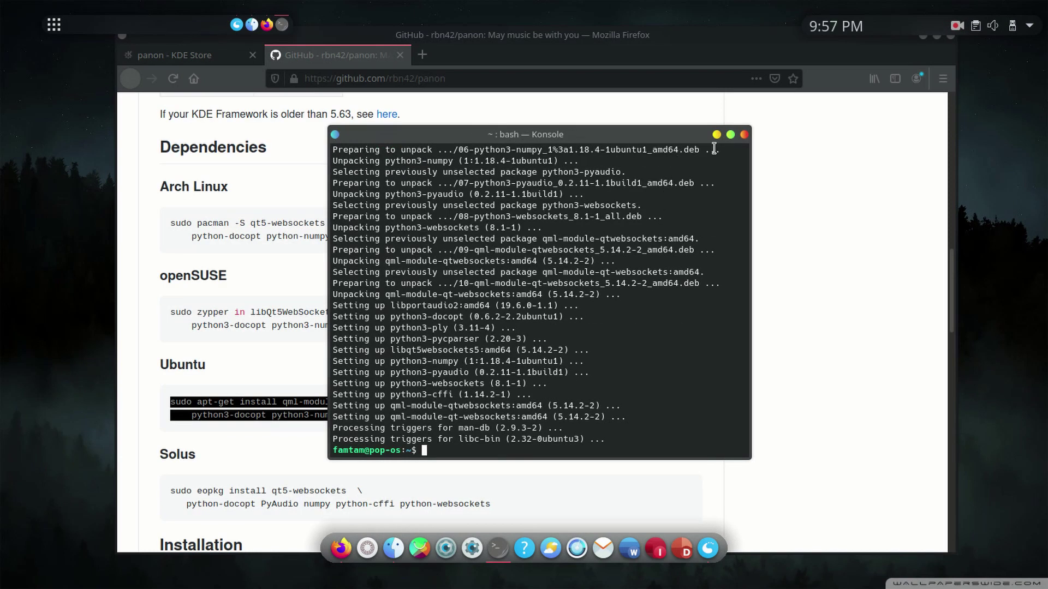
click(743, 134)
Minimize the browser and open the online catalogue of new Plasma widgets from the launcher dock's widget list
scroll(628, 254, up, 4)
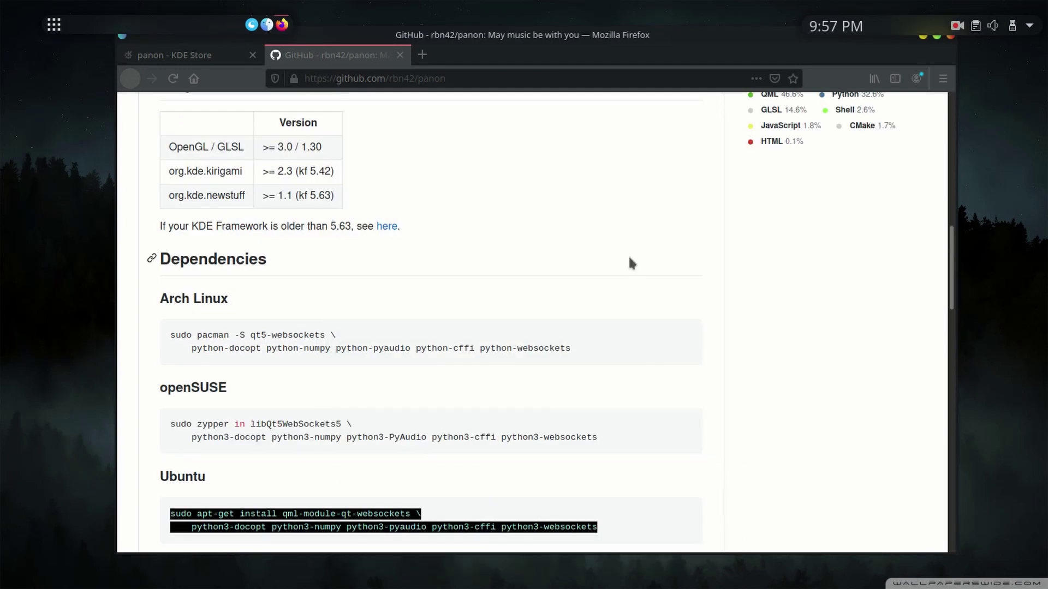
scroll(628, 255, down, 1)
click(923, 37)
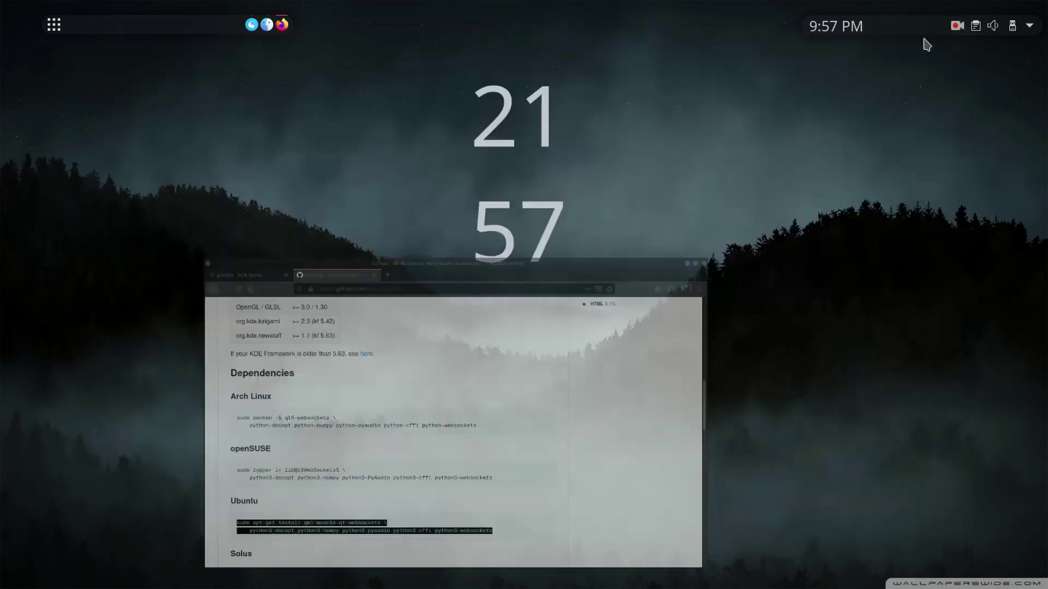
right_click(174, 30)
click(211, 100)
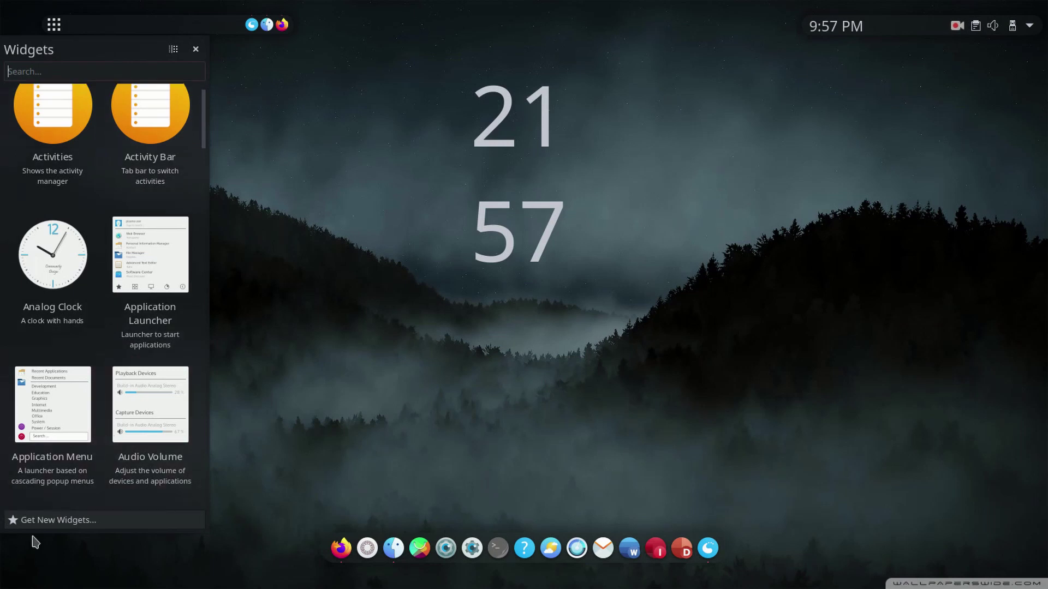
click(33, 520)
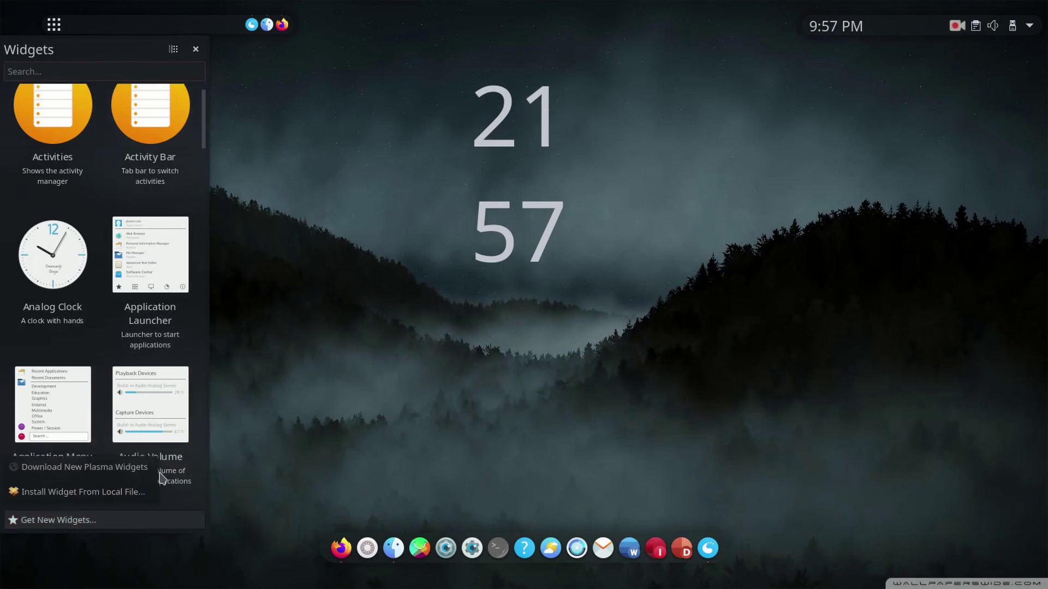
click(120, 467)
Search the Plasma add-ons for "panon", install the panon widget and close the installer
click(648, 345)
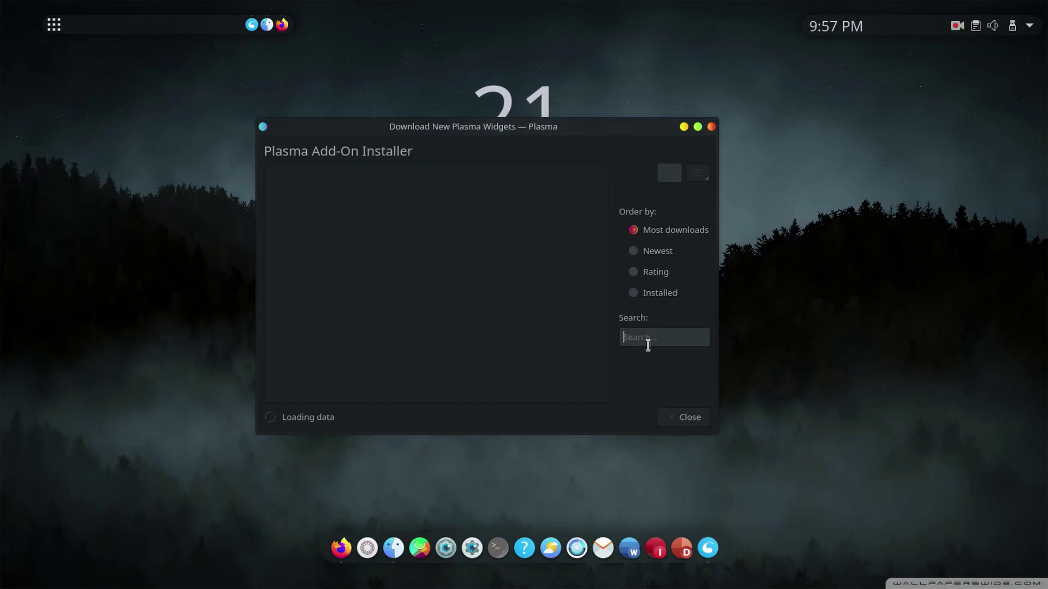
text(panon)
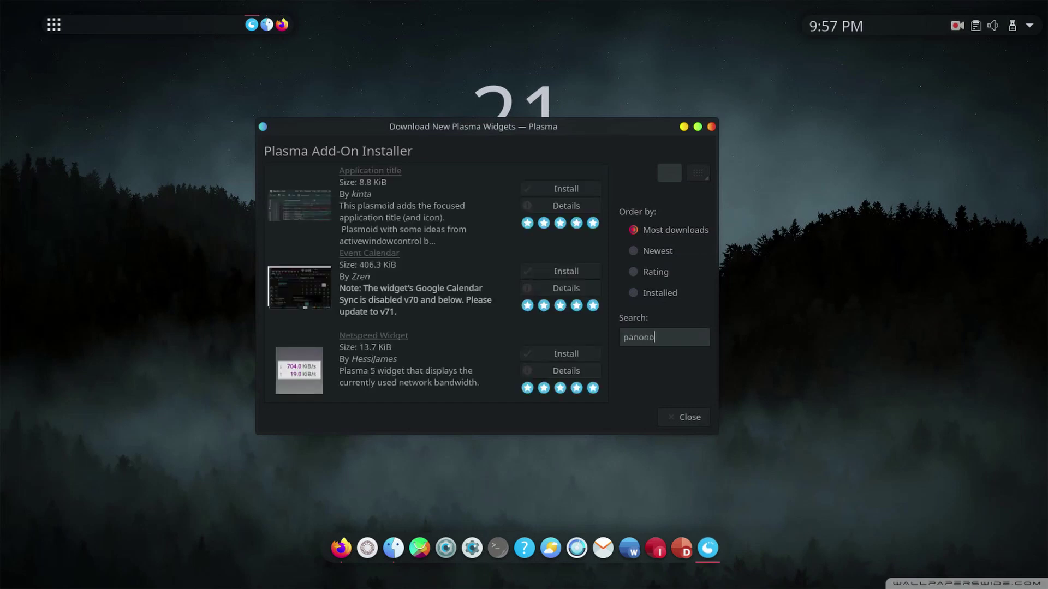
click(549, 191)
click(599, 236)
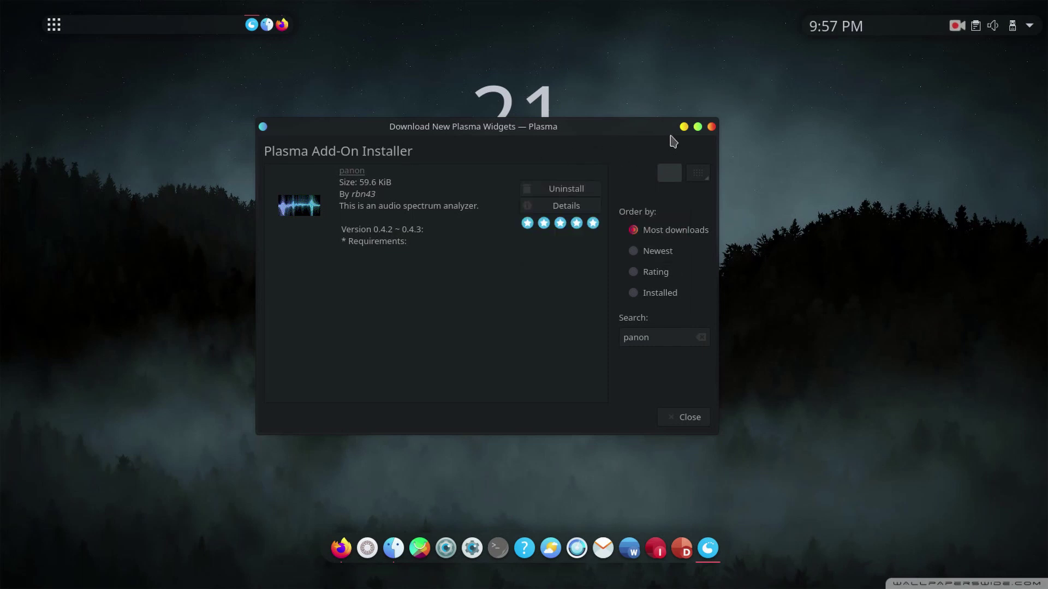
click(712, 127)
Find "panon" in the launcher dock's widget list, add the Panon widget to the desktop and close the list
right_click(159, 27)
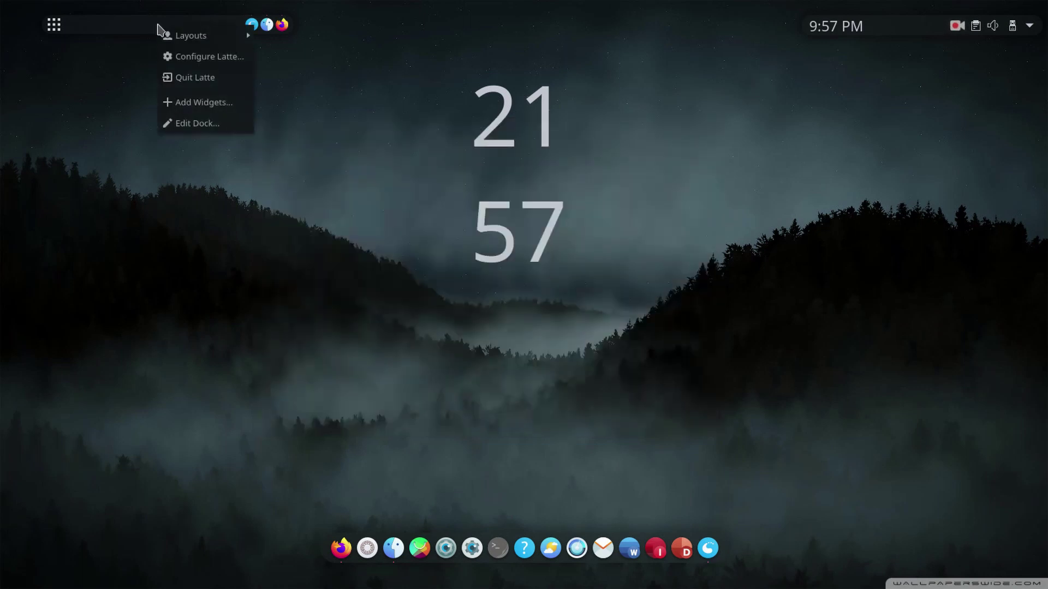
click(184, 102)
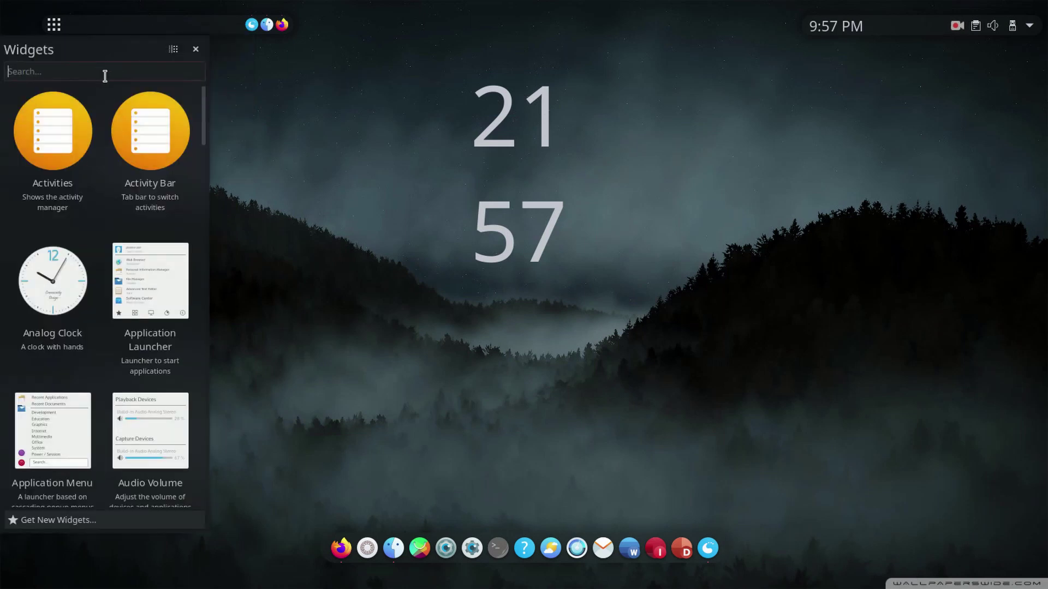
text(panon)
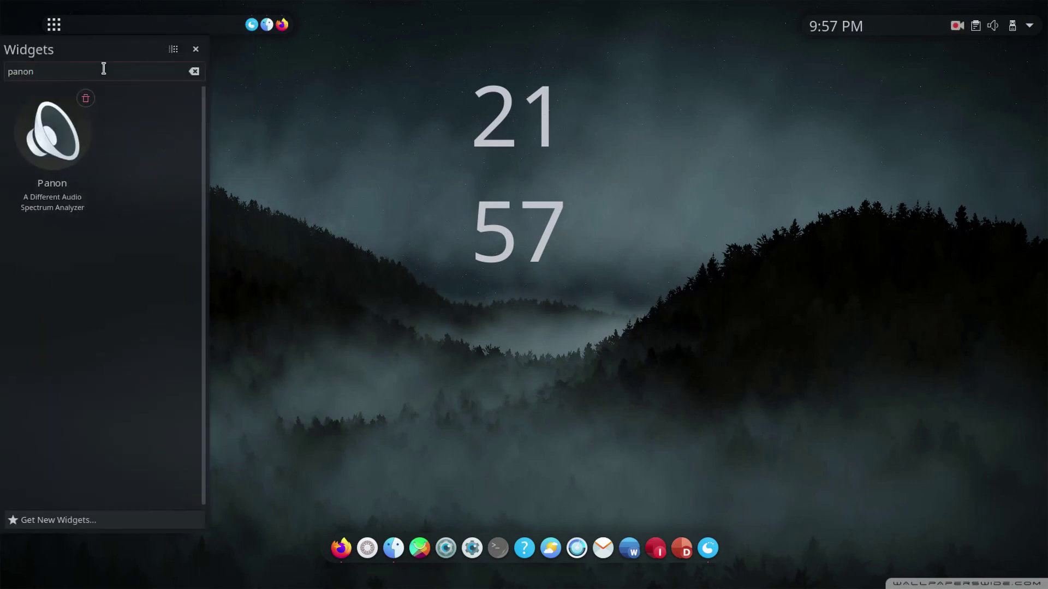
drag(52, 133, 513, 491)
click(196, 49)
Customize the desktop layout to centre the Panon widget directly above the bottom dock
right_click(640, 505)
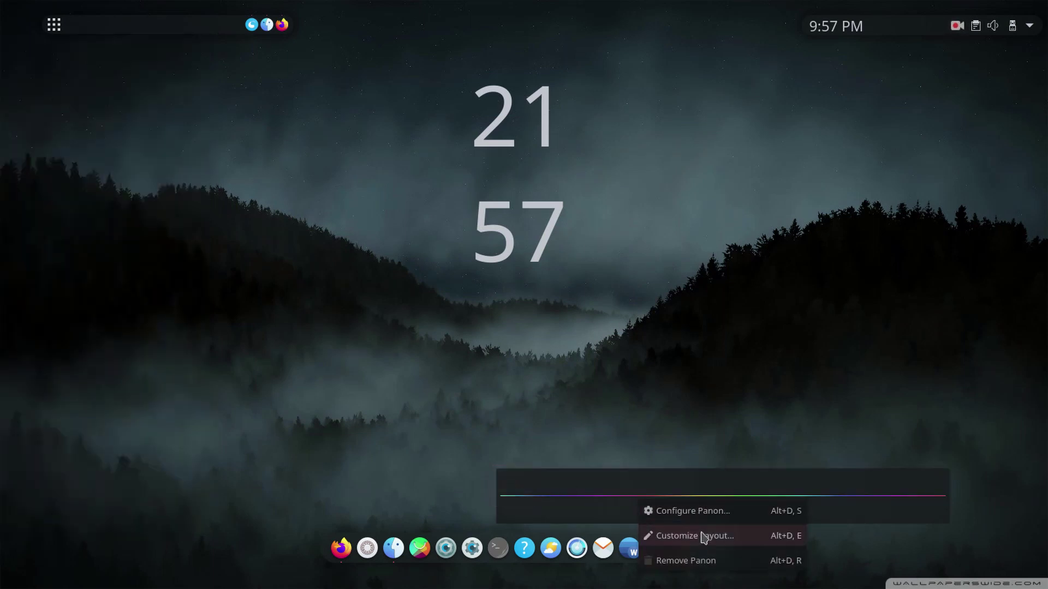
click(704, 536)
drag(707, 489, 509, 493)
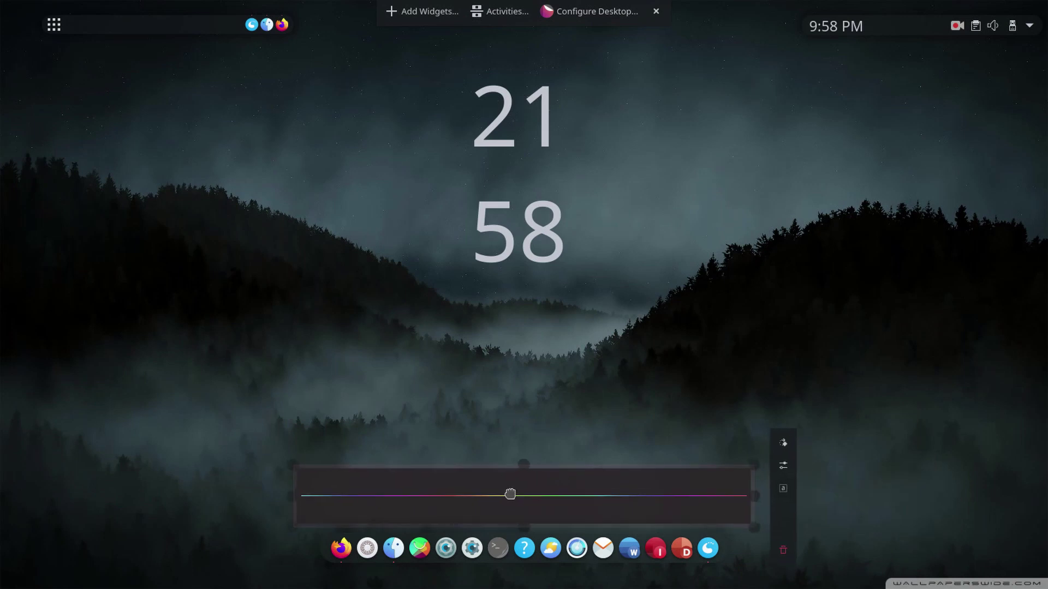
Open the Panon widget's Visual Effects settings and look through the available effects
right_click(582, 498)
click(705, 471)
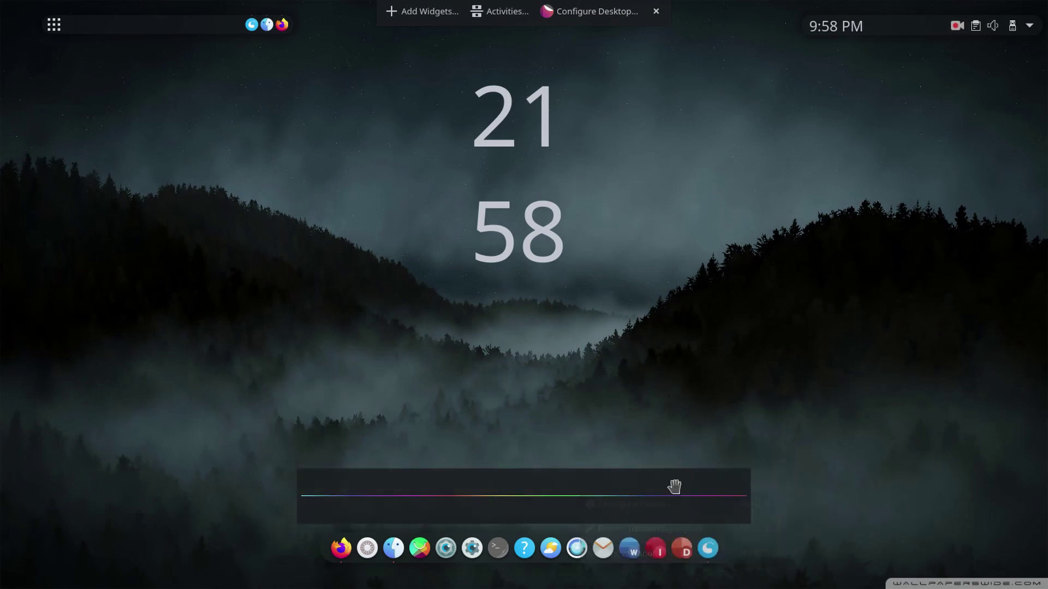
click(783, 465)
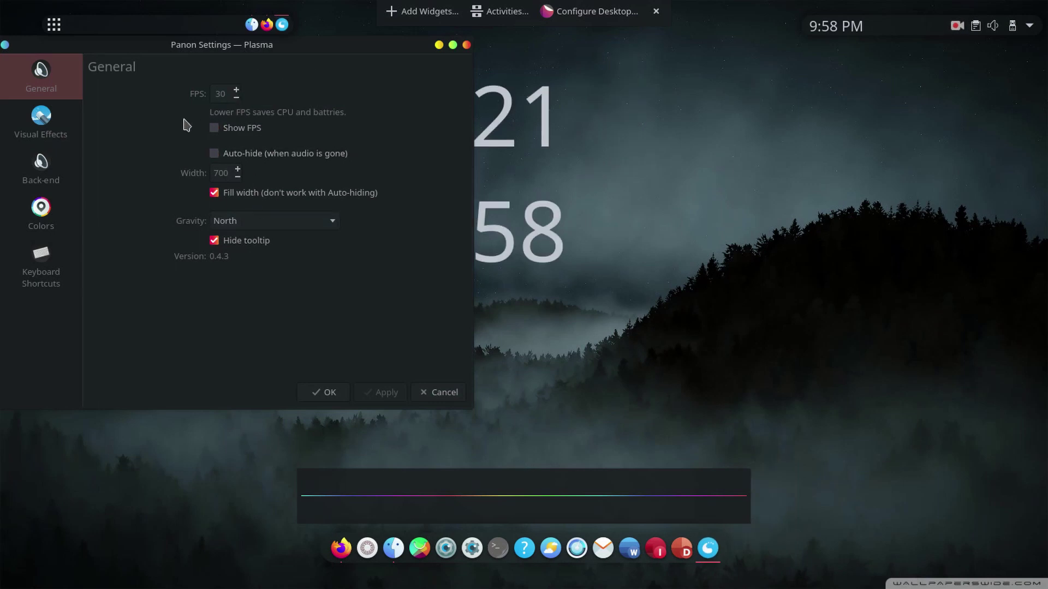
click(42, 133)
click(288, 118)
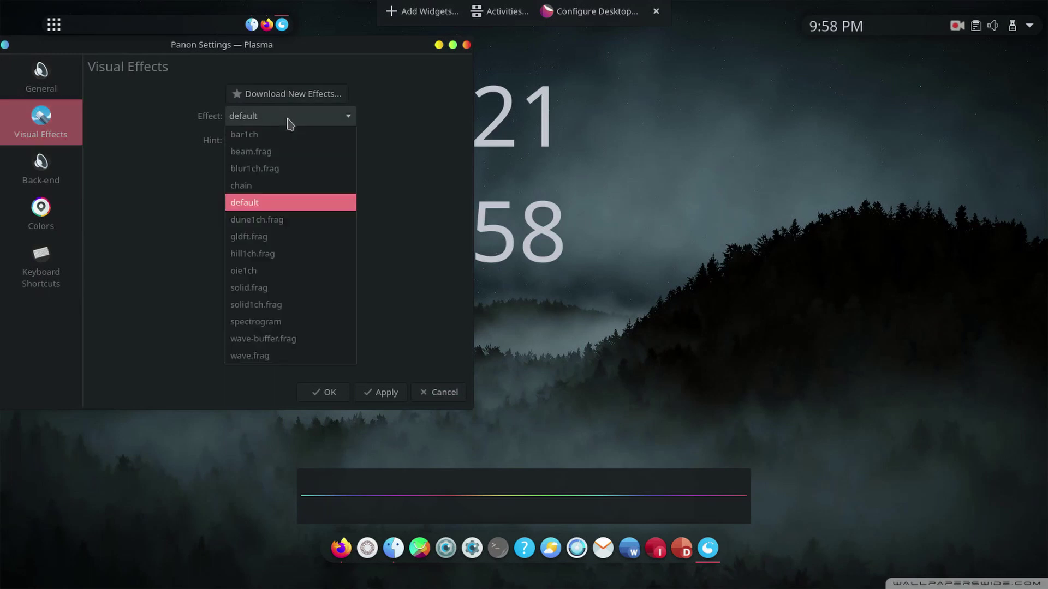
click(289, 121)
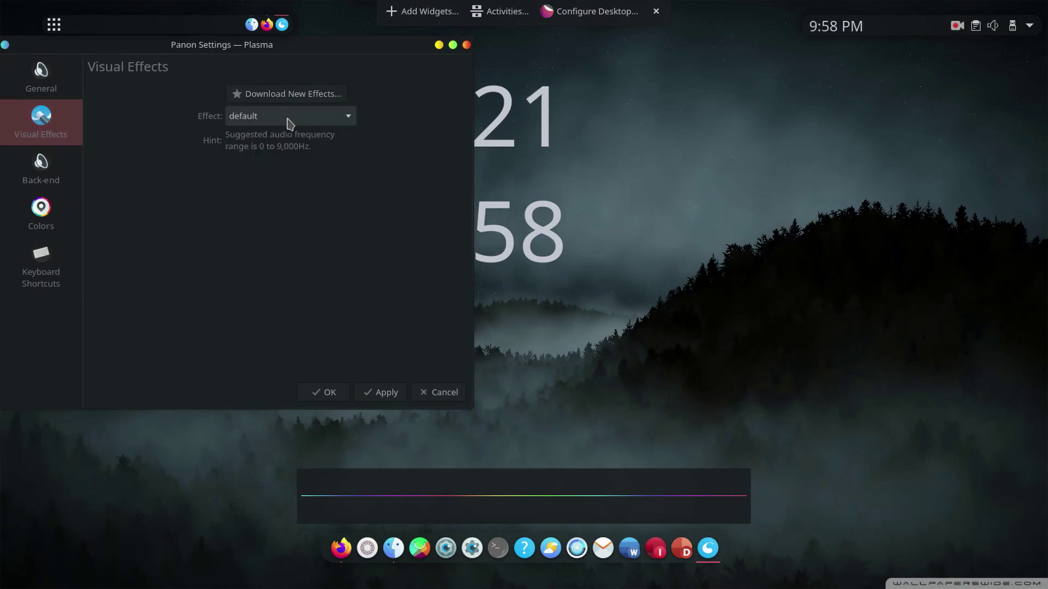
Switch to Firefox and bring up panon's GitHub page
click(341, 547)
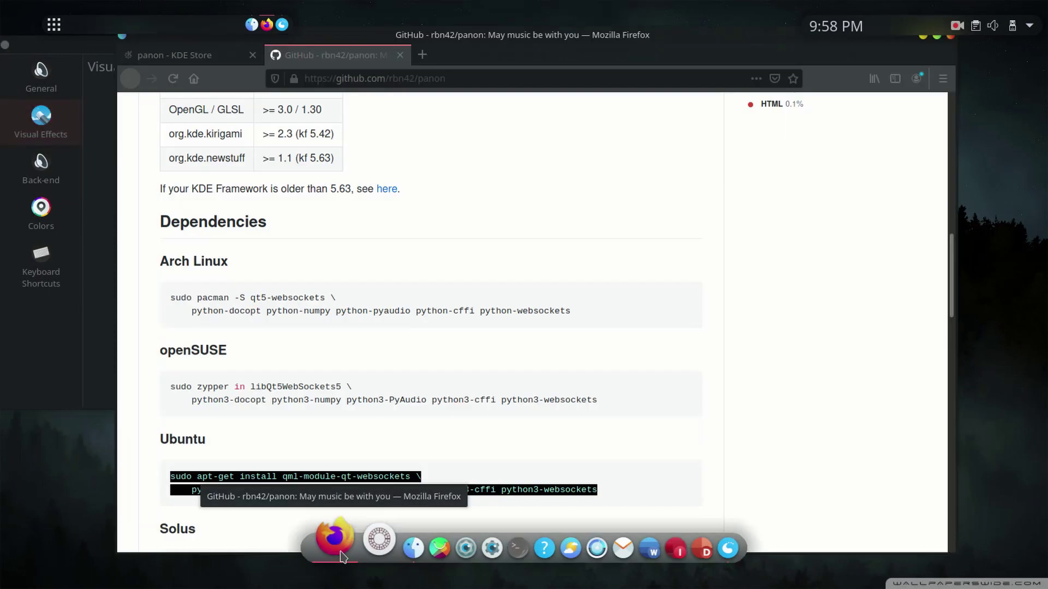
click(426, 76)
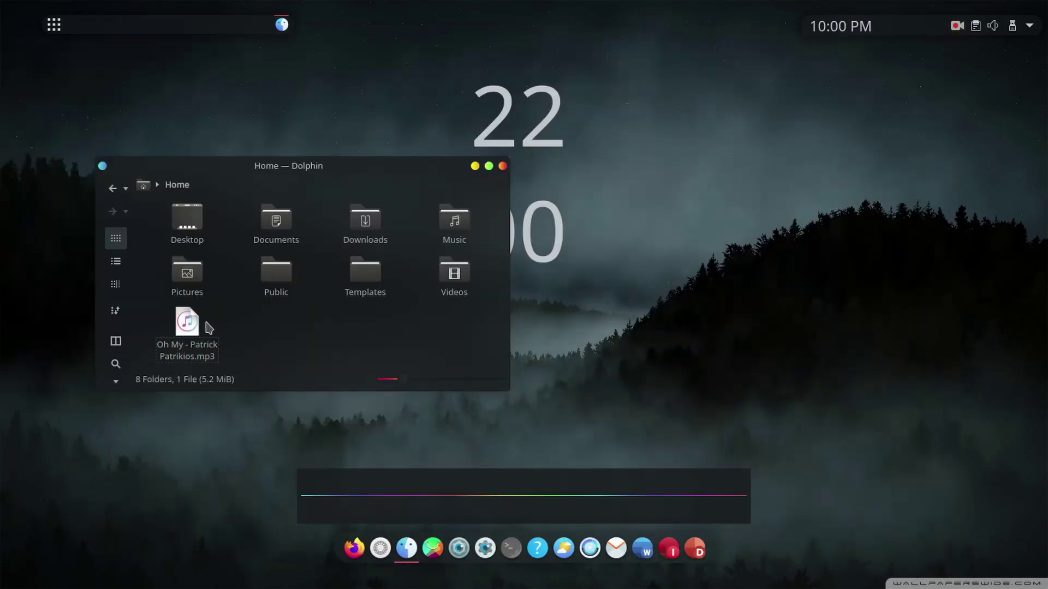
Play the "Oh My" MP3 file from the Home folder in Rhythmbox
right_click(206, 327)
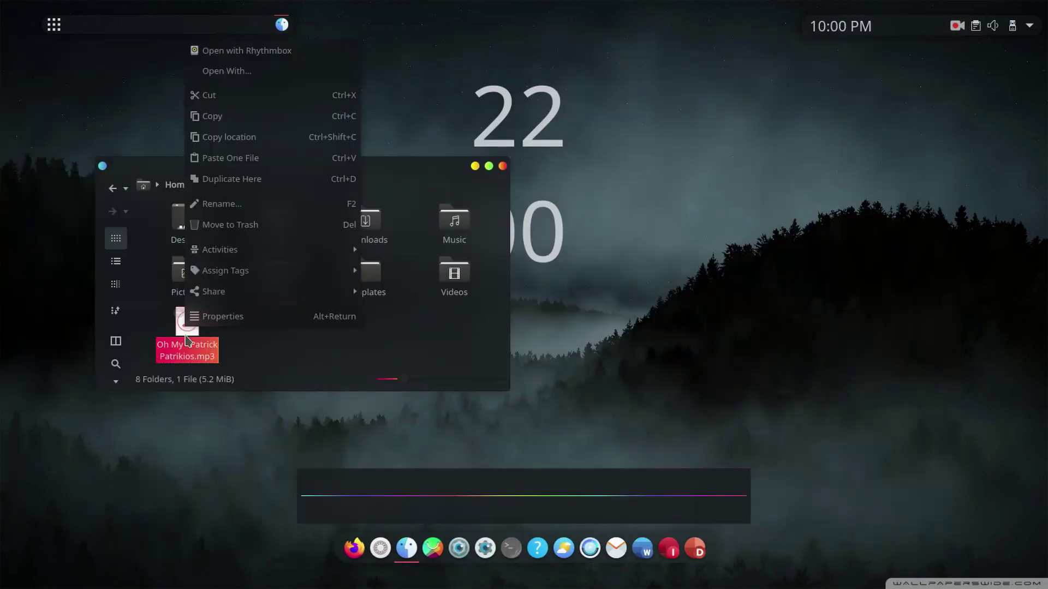
click(240, 50)
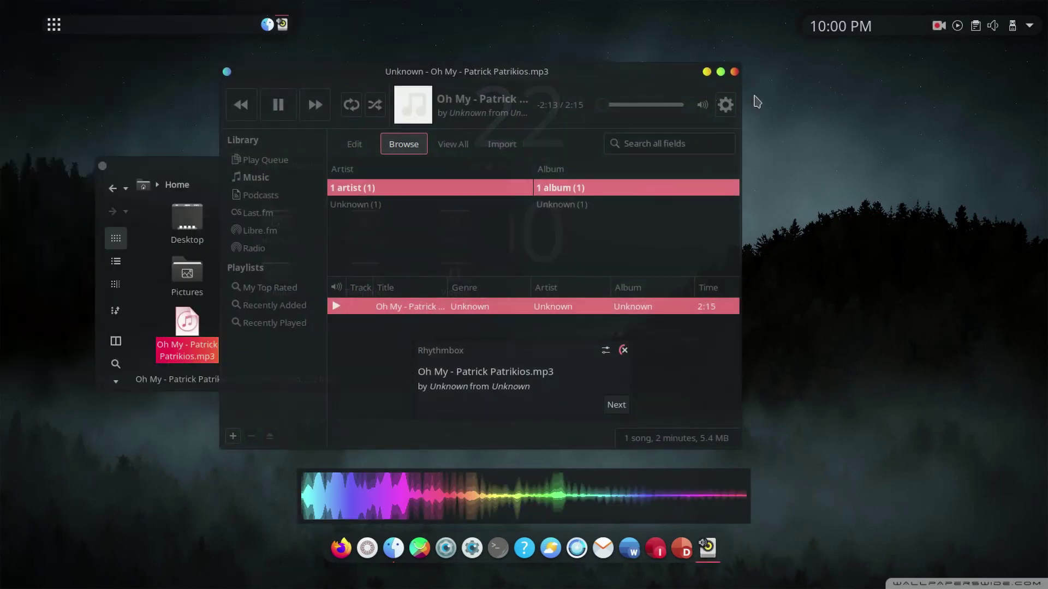
Minimize Rhythmbox, then hide the Panon widget's background in layout customization and bring up its Visual Effects settings
click(706, 72)
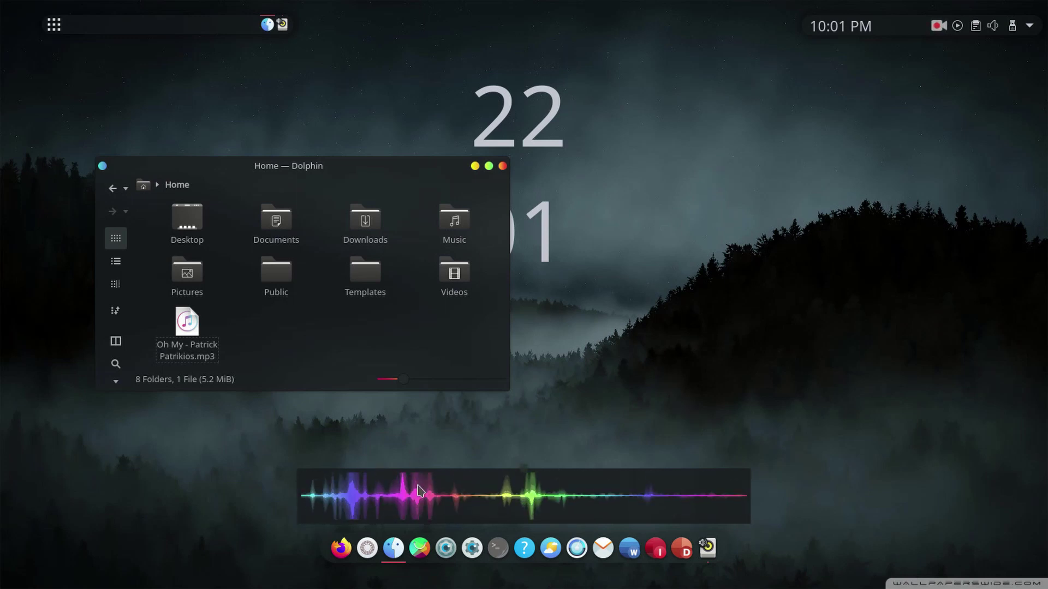
right_click(445, 488)
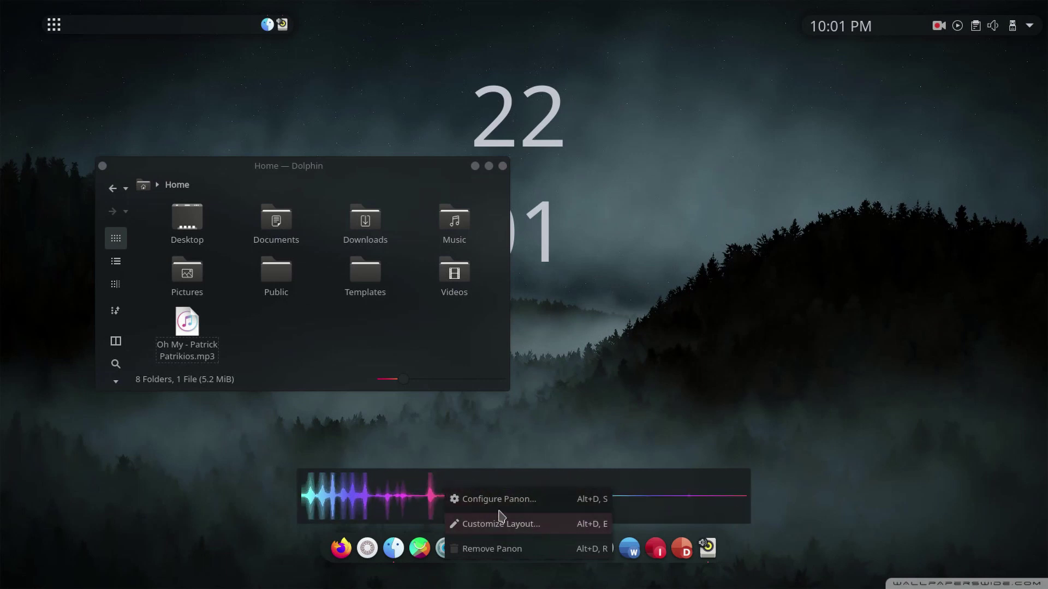
click(495, 522)
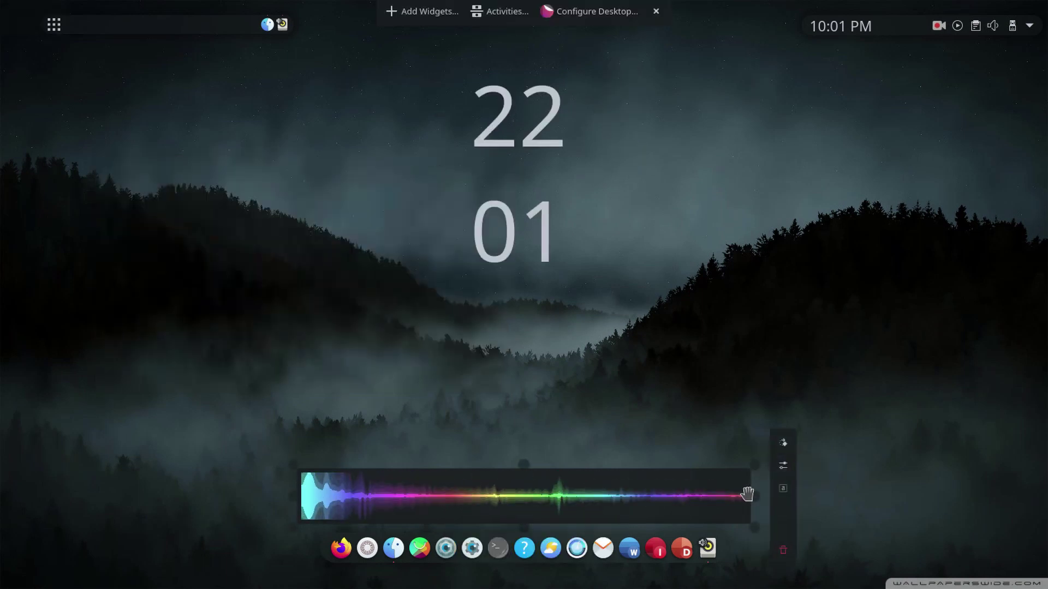
click(785, 489)
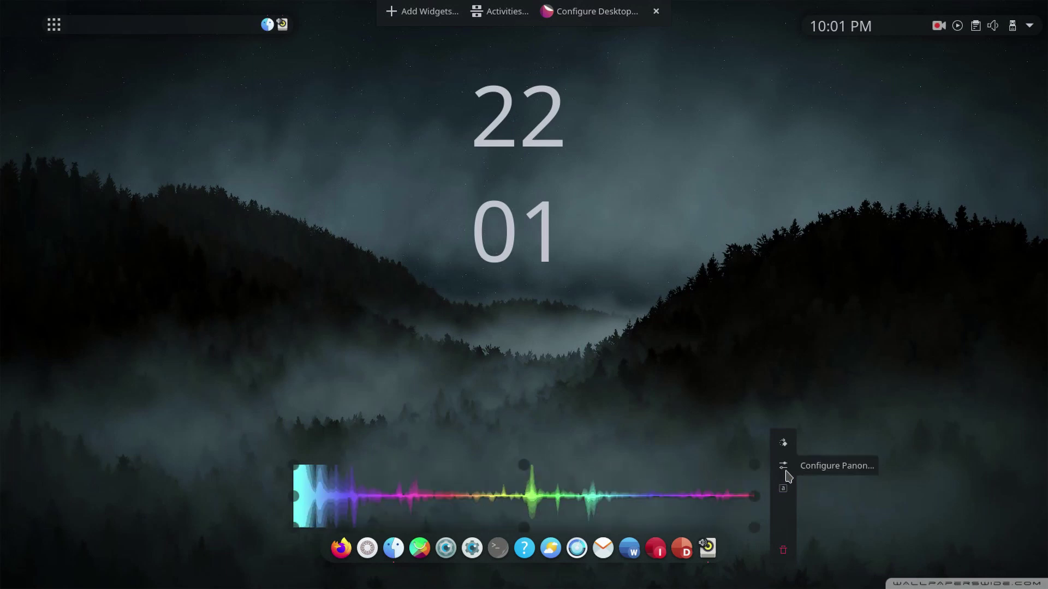
click(784, 467)
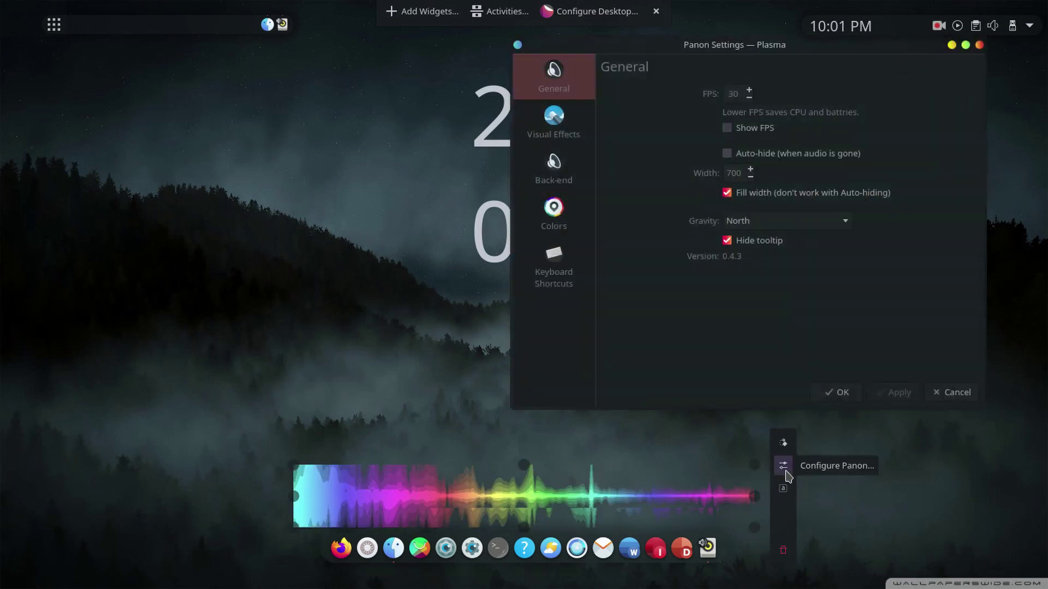
click(567, 136)
Try the dune1ch.frag and gldft.frag visual effects on the Panon widget, applying each one
click(794, 117)
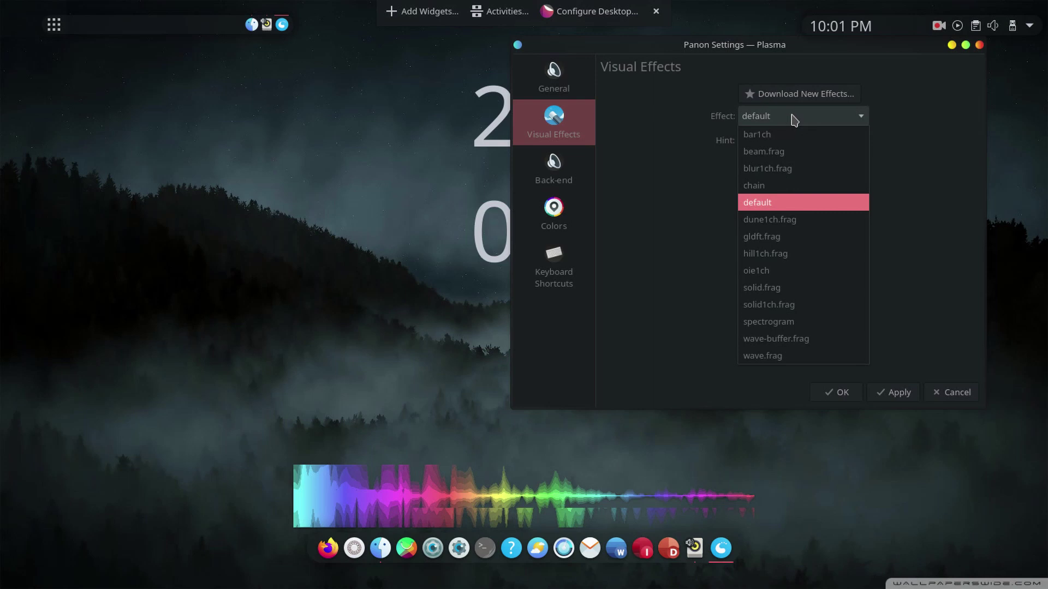
click(789, 219)
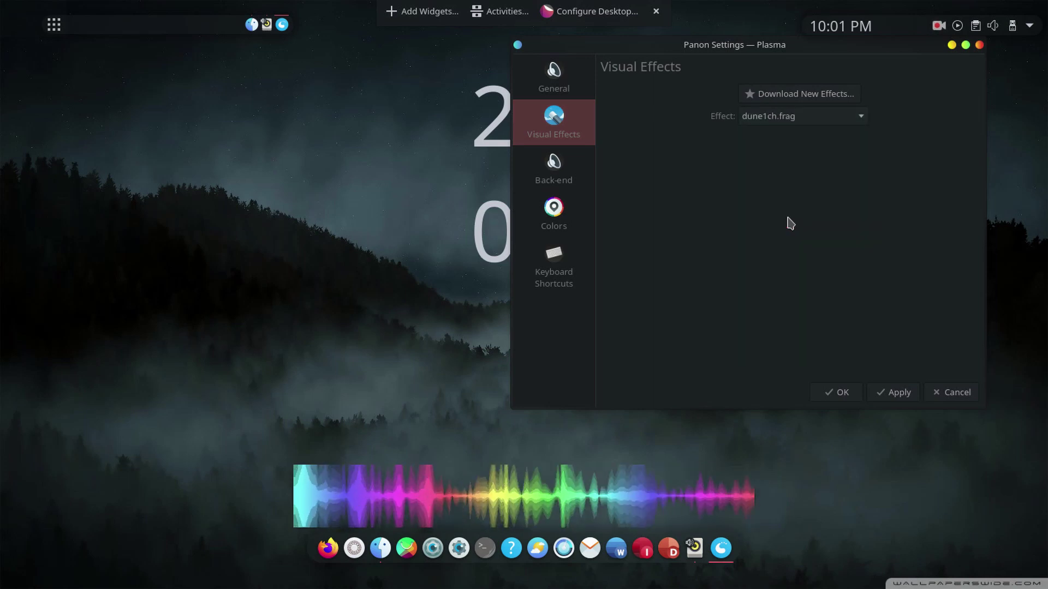
click(898, 393)
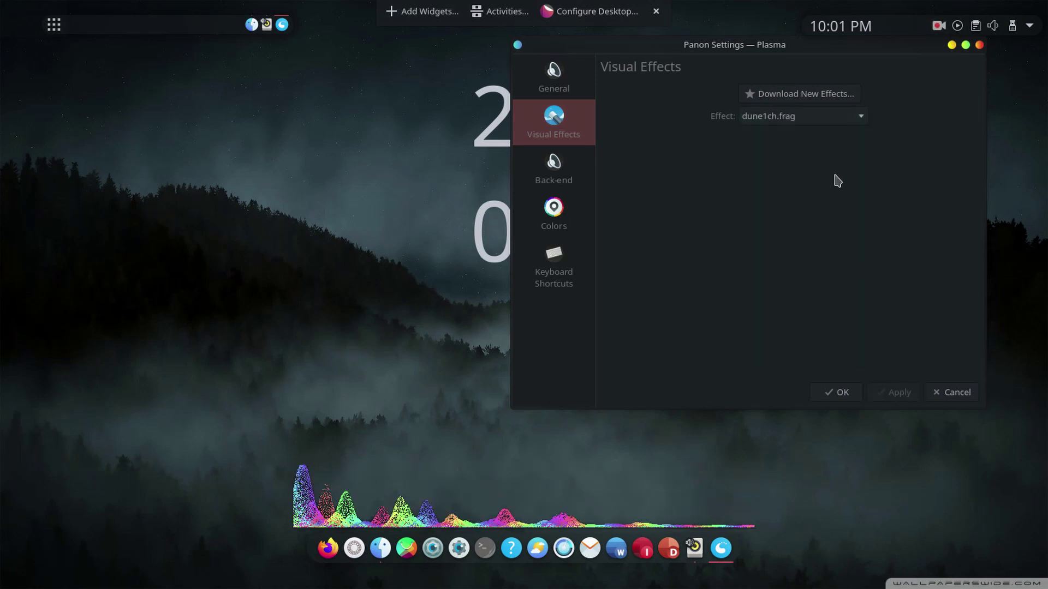
click(835, 118)
click(820, 237)
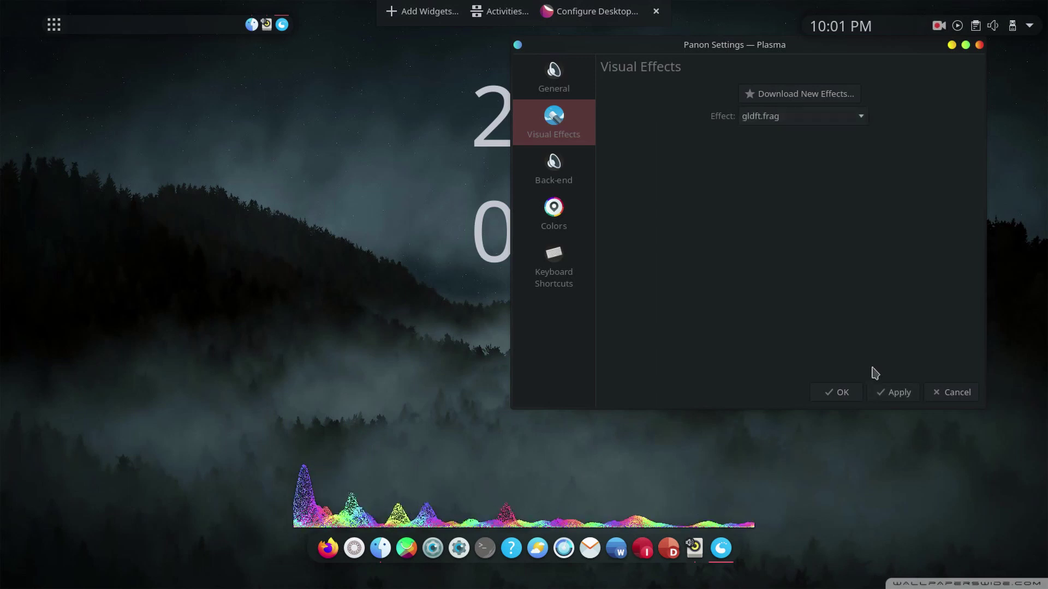
click(891, 393)
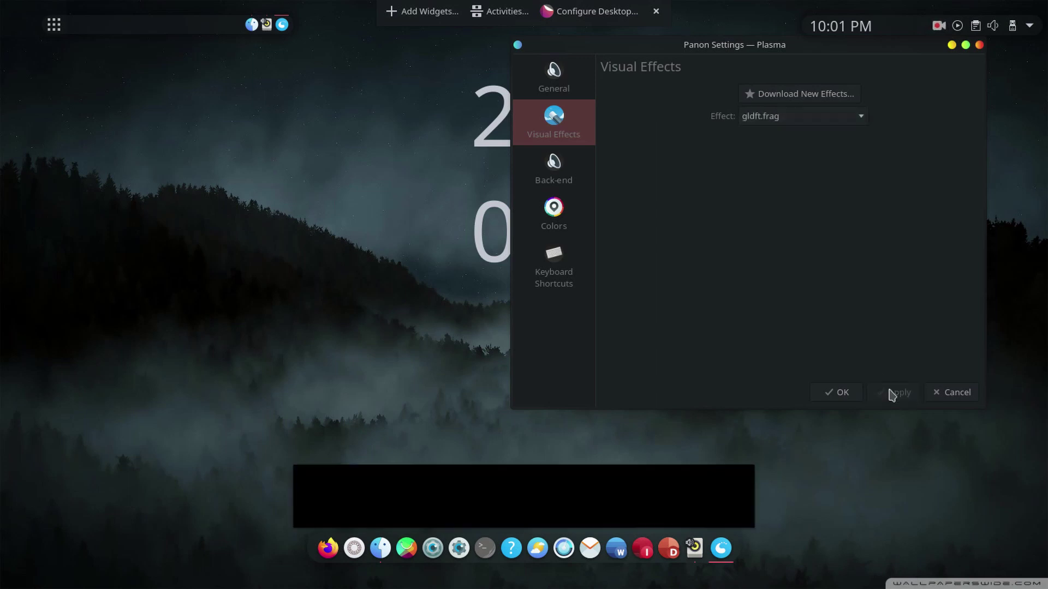
Try the hill1ch.frag and oie1ch visual effects on the Panon widget, applying each one
click(829, 117)
click(806, 251)
click(892, 393)
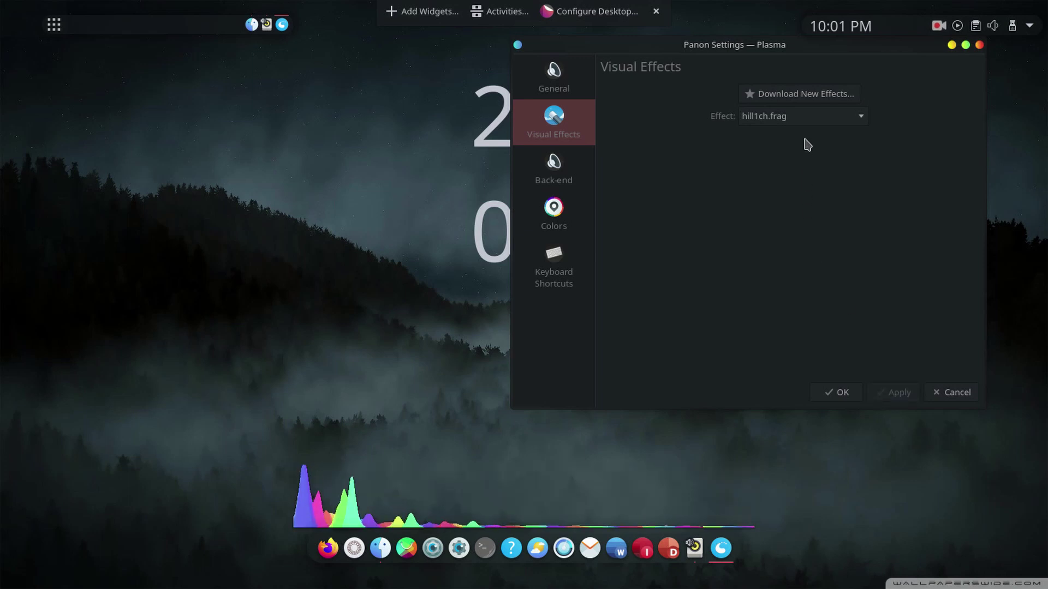
click(817, 123)
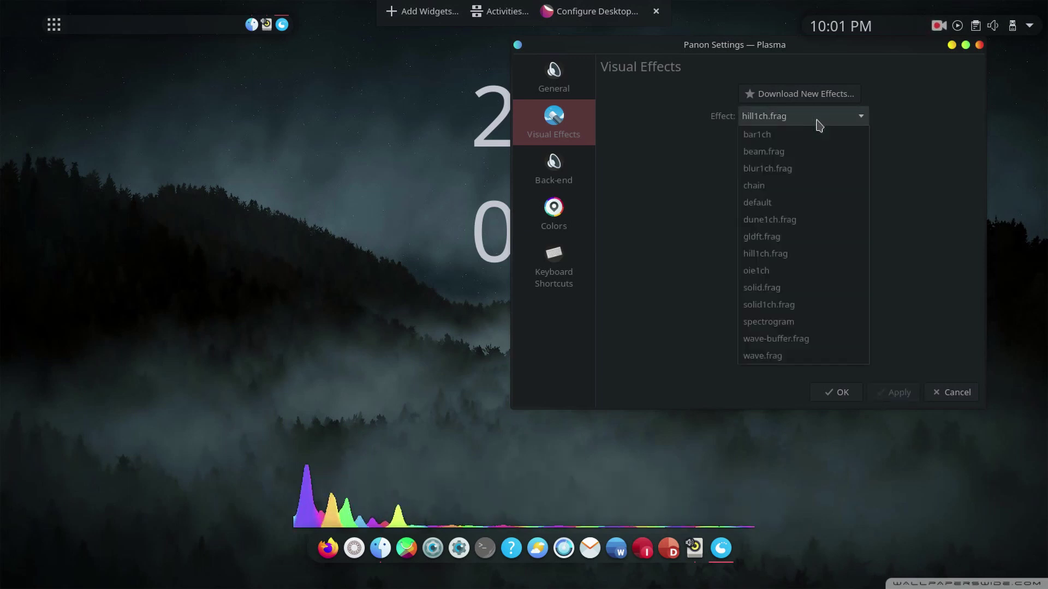
click(810, 275)
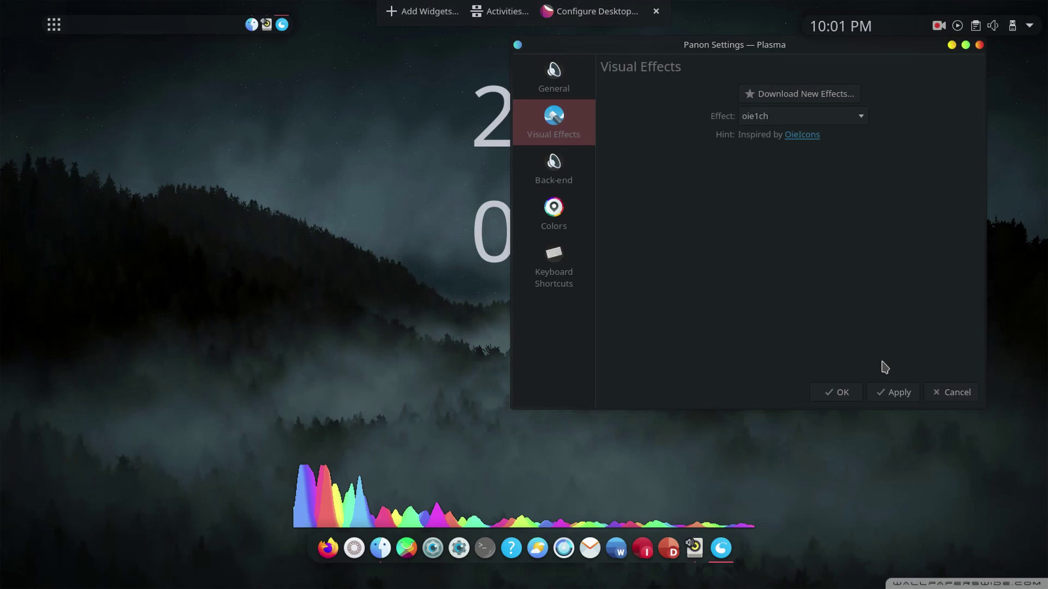
click(895, 393)
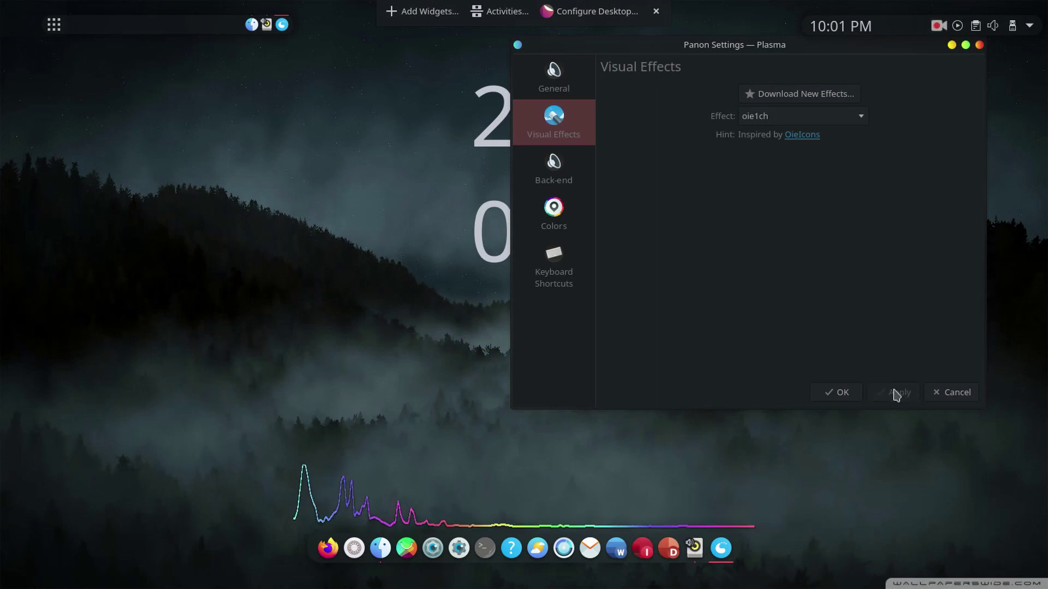
Try the solid.frag, wave-buffer.frag and spectrogram visual effects on the Panon widget, applying each one
click(819, 115)
click(817, 300)
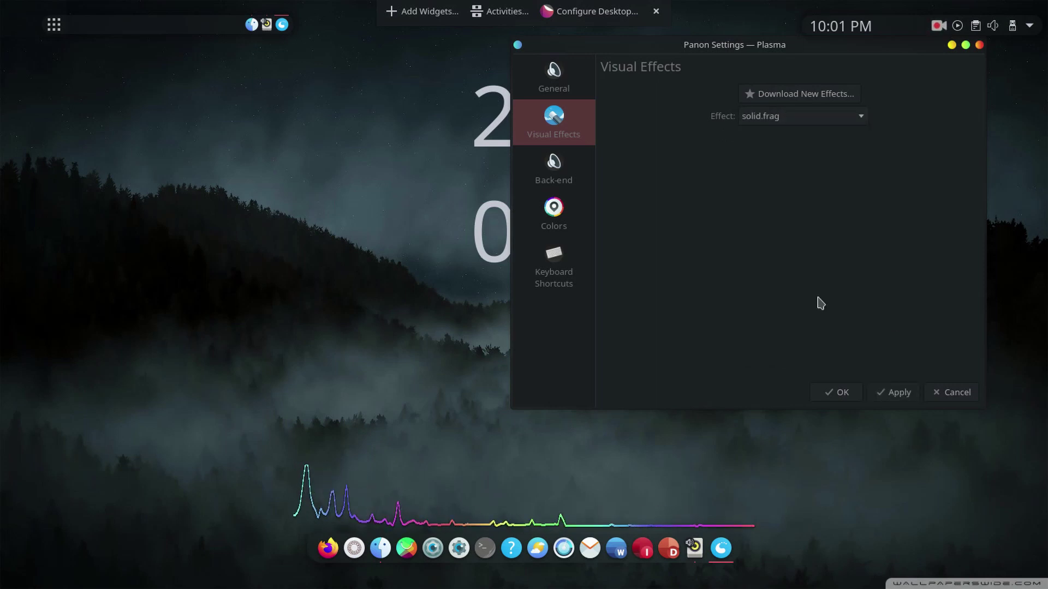
click(895, 392)
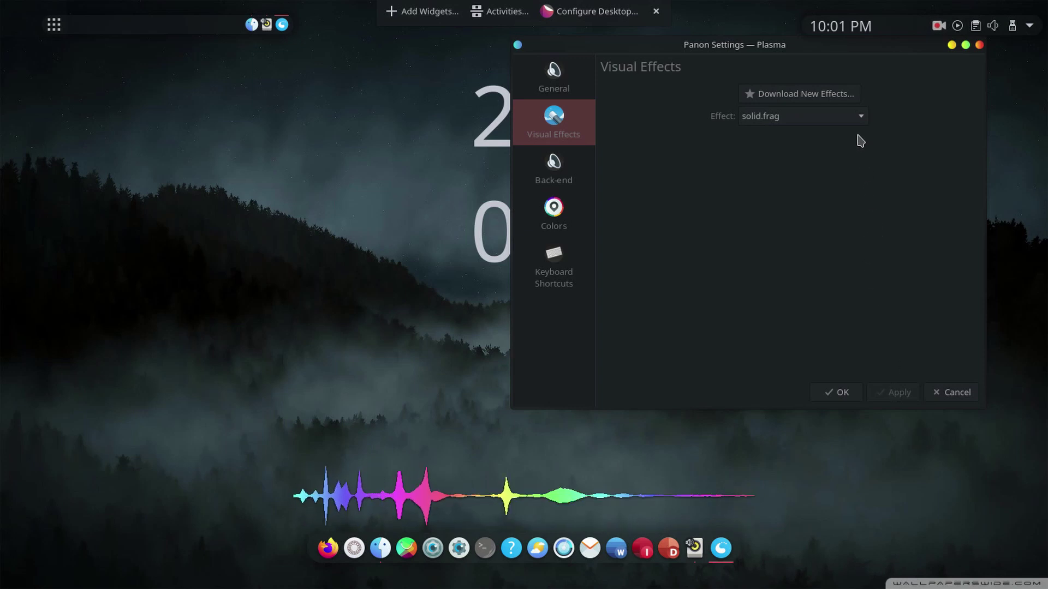
click(845, 115)
click(811, 304)
scroll(797, 116, down, 2)
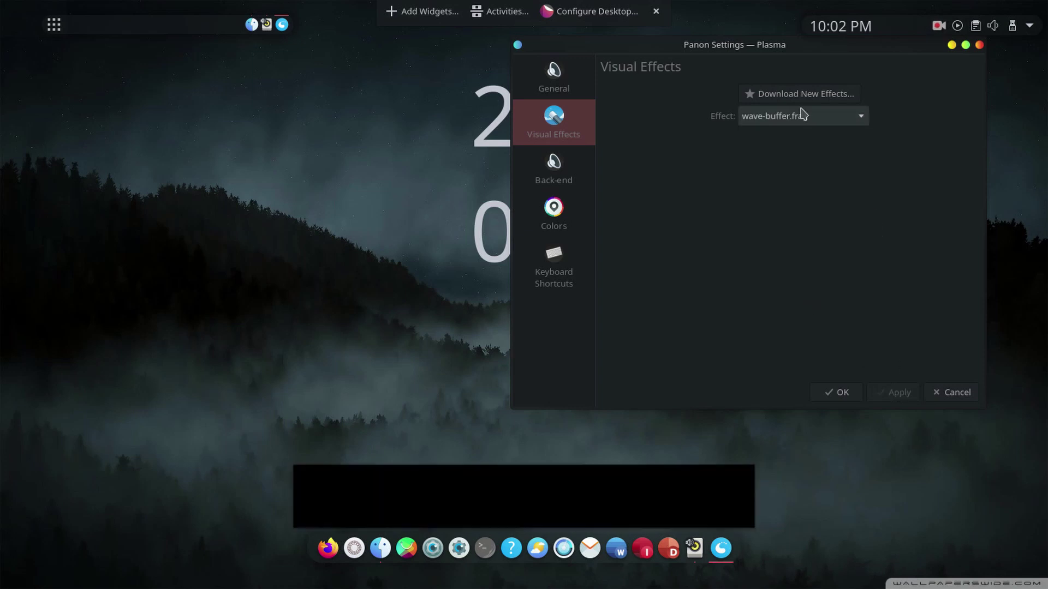
click(801, 116)
click(797, 319)
click(882, 392)
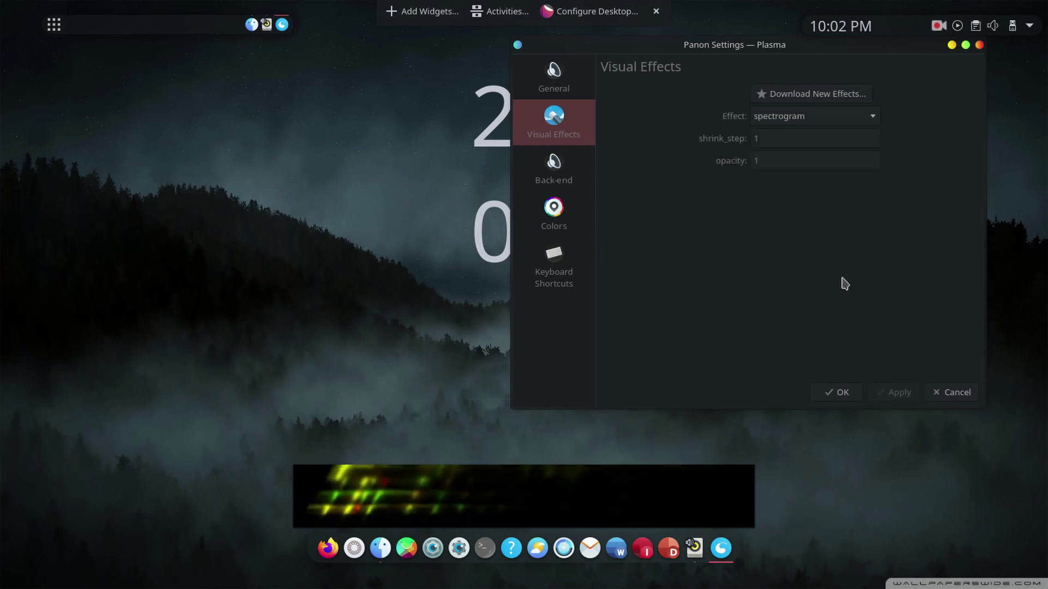
Apply the hill1ch.frag effect to Panon, and try the HSLuv color space before returning to HSL
click(818, 115)
click(855, 185)
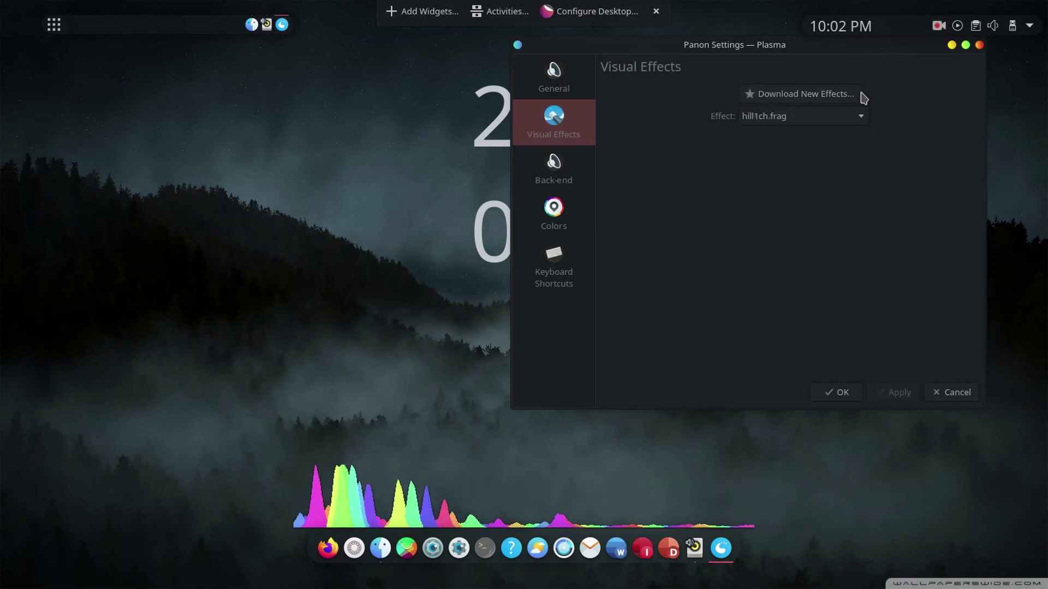
click(553, 213)
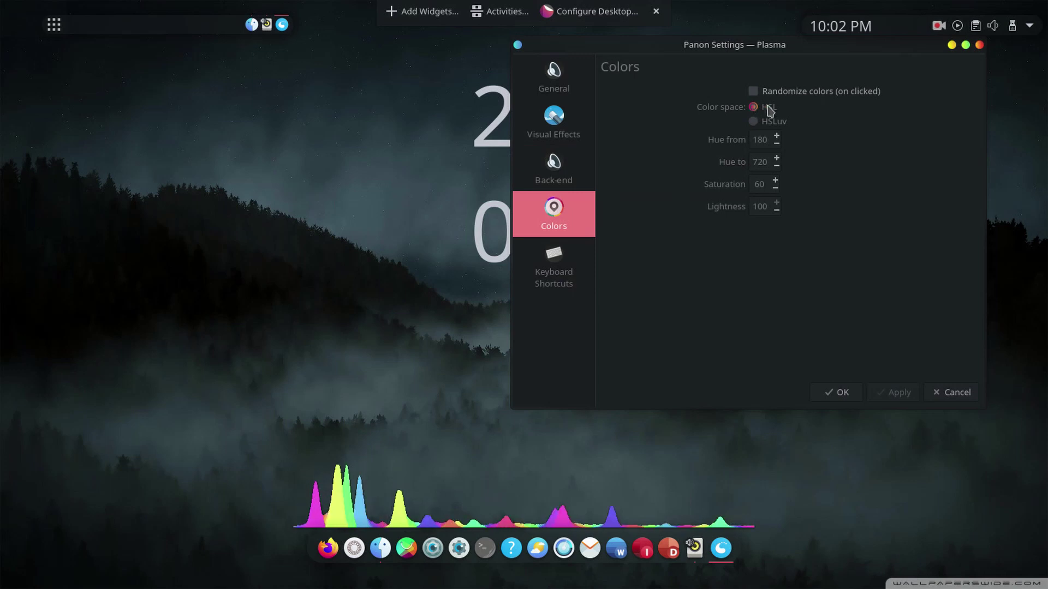
click(754, 121)
click(754, 108)
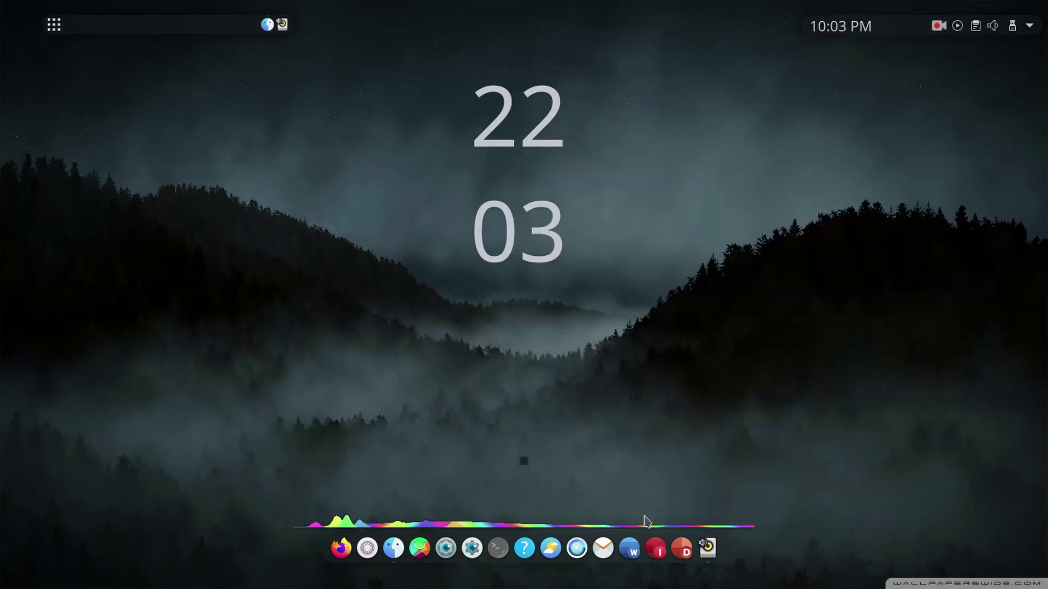
Customize the desktop layout to narrow the Panon widget to about the width of the bottom dock
right_click(646, 522)
click(543, 514)
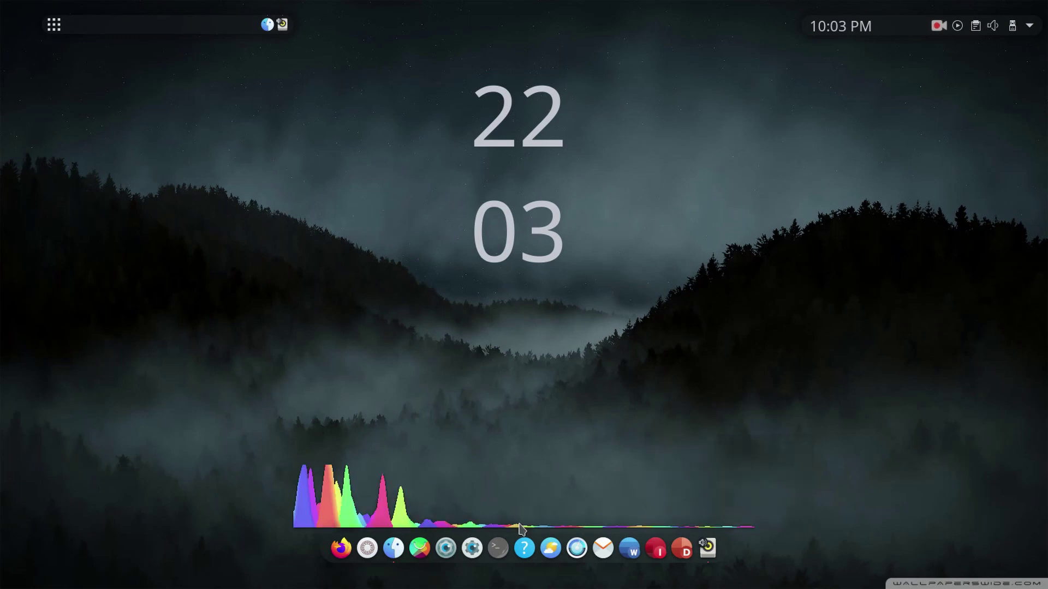
right_click(514, 522)
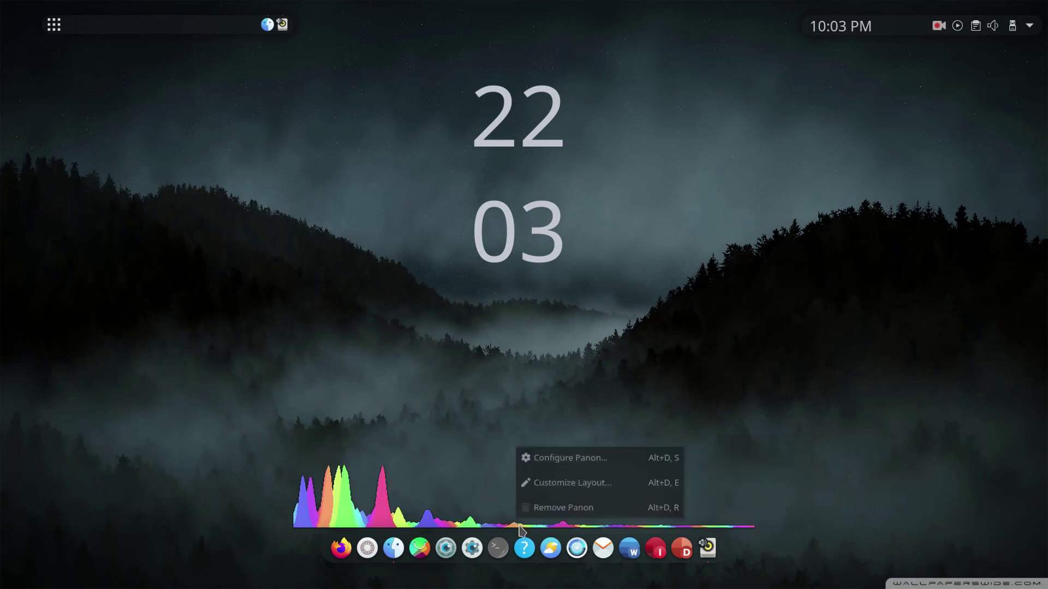
click(554, 480)
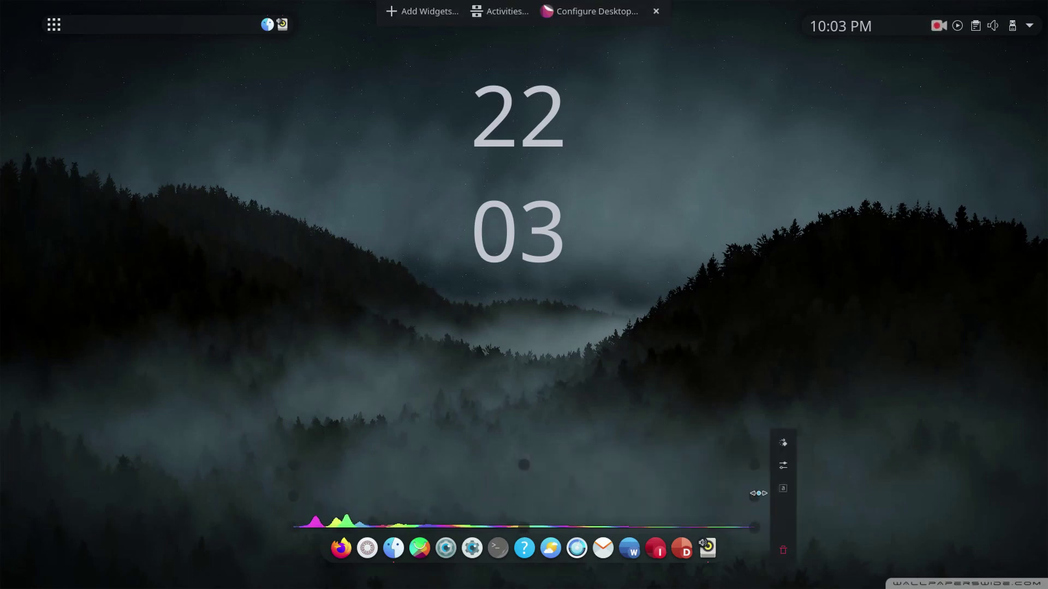
drag(755, 493, 720, 495)
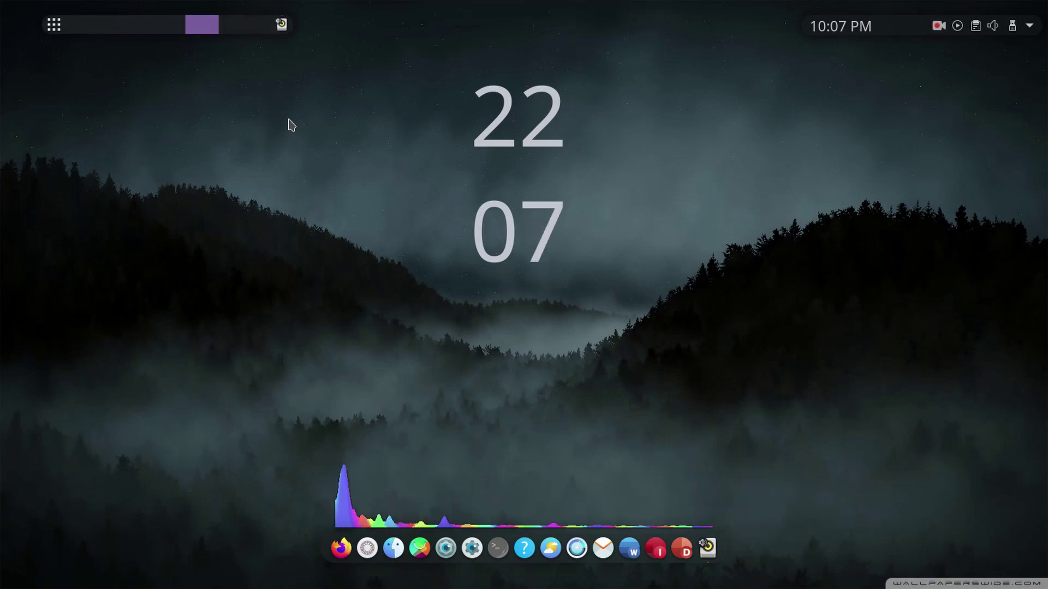
click(54, 25)
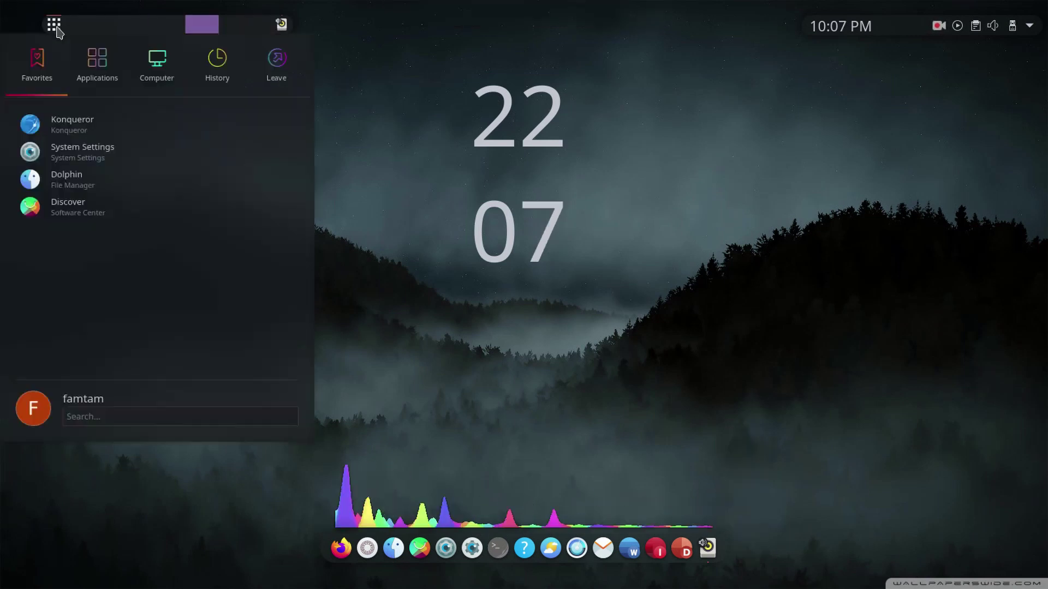
click(413, 165)
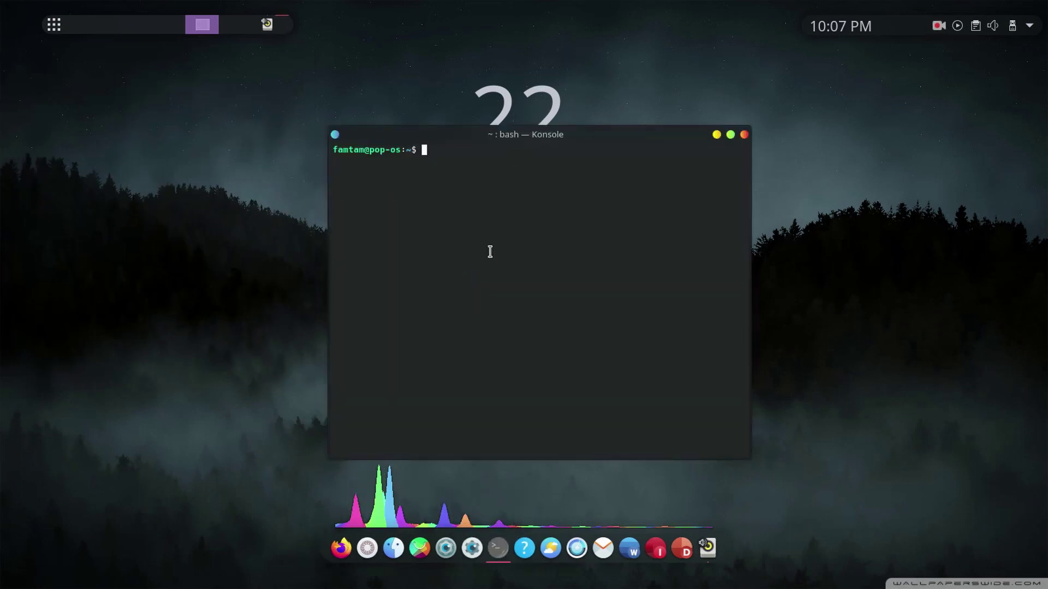
Edit the current Konsole profile and open the online download window for new color schemes from its Appearance settings
right_click(491, 238)
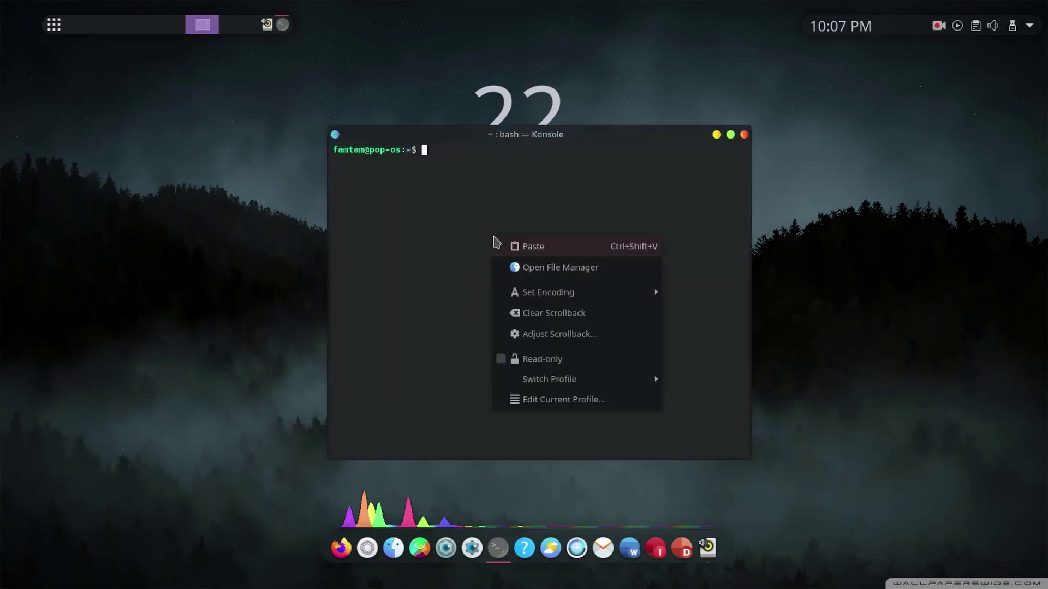
click(552, 403)
click(382, 206)
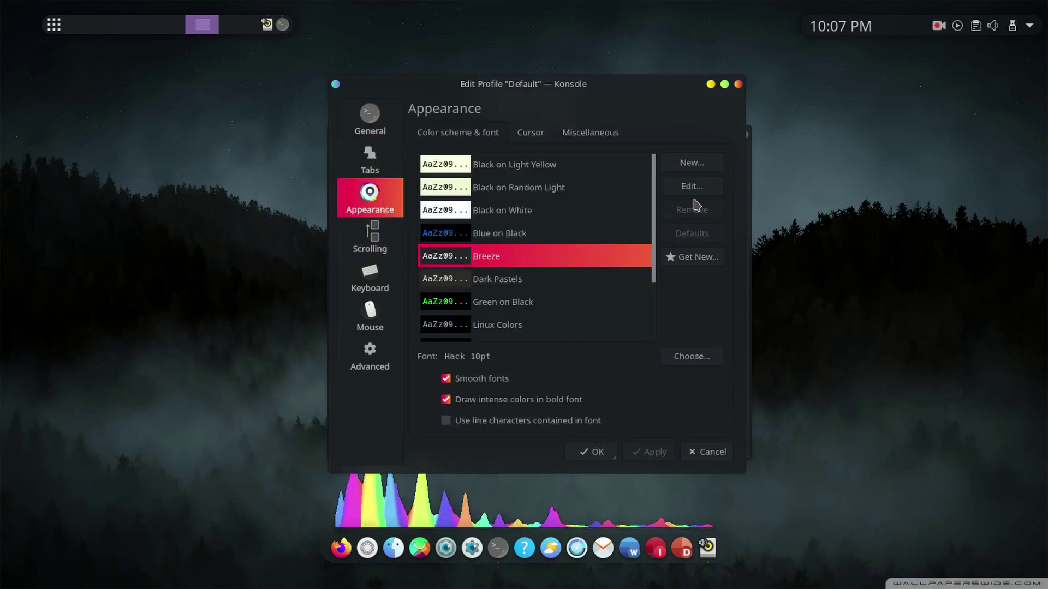
scroll(655, 235, down, 2)
click(698, 256)
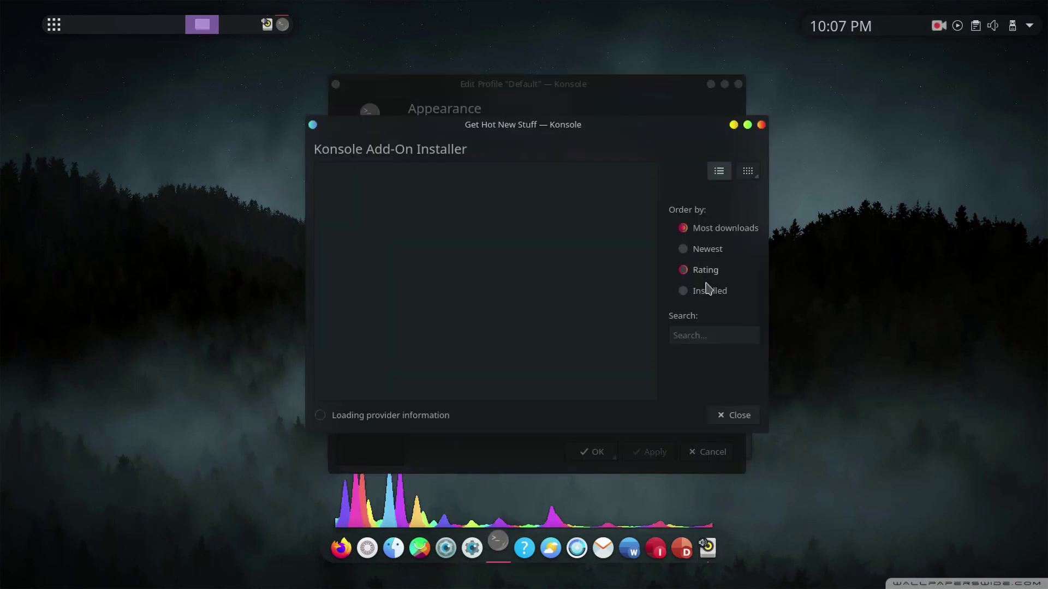
Search the Konsole add-ons for "sweet", install the Sweet KDE color scheme and close the installer
click(705, 336)
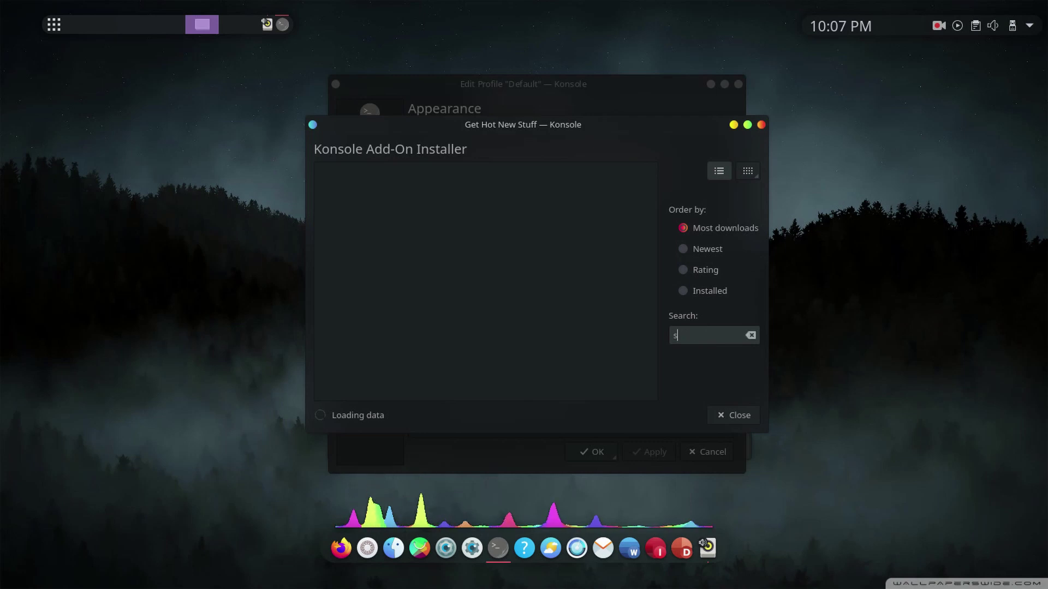
text(sweet mars)
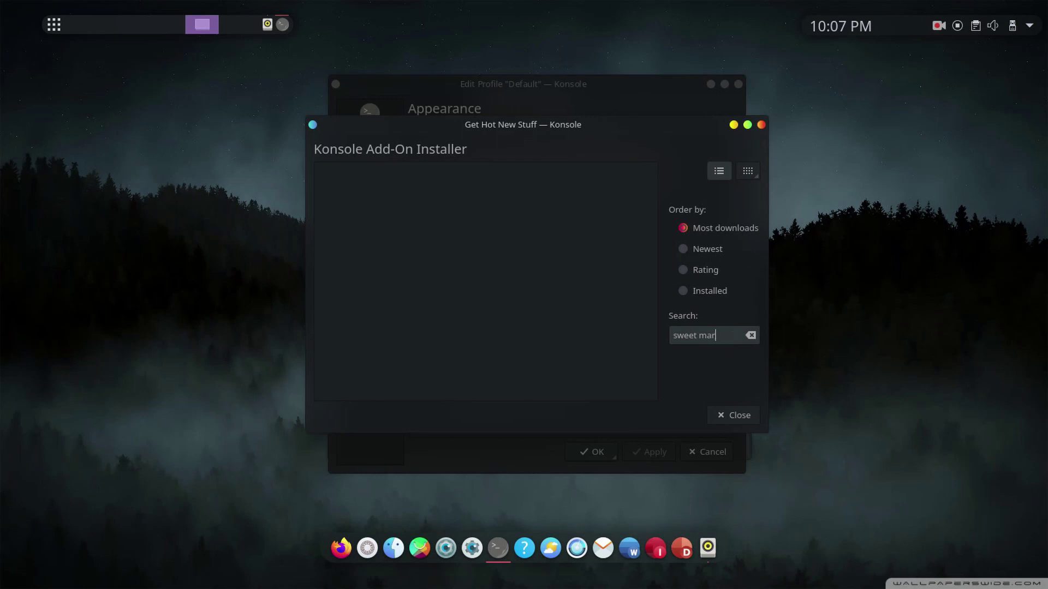
key(BackSpace)
key(BackSpace)
key(BackSpace)
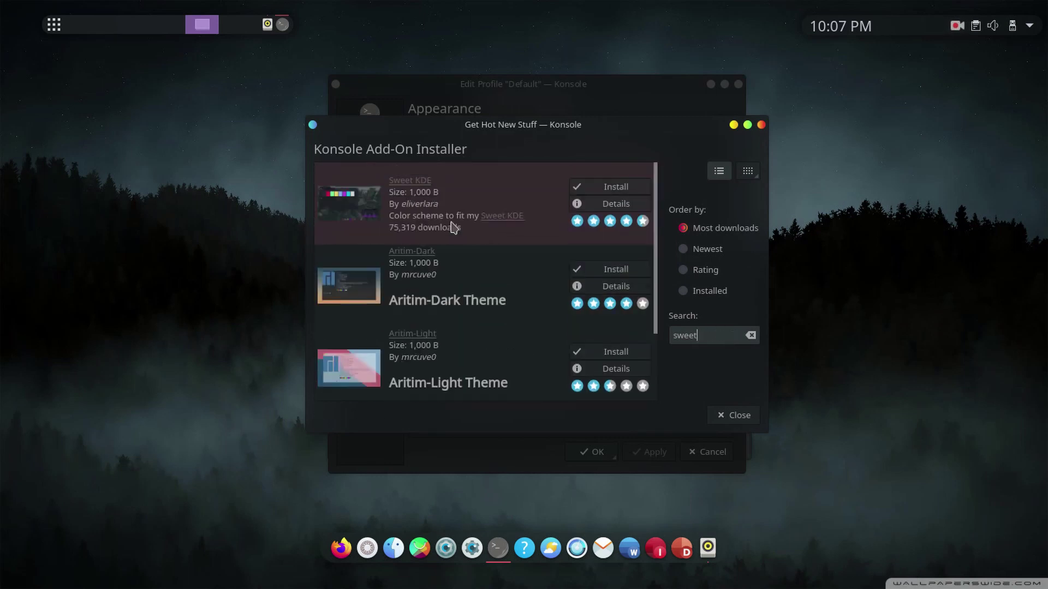
click(616, 190)
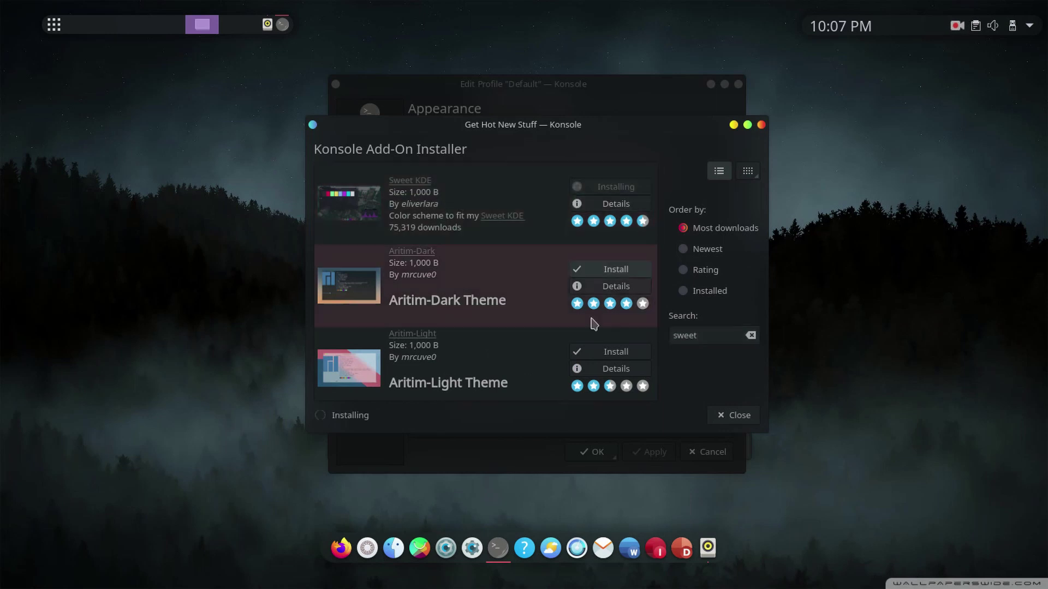
click(732, 416)
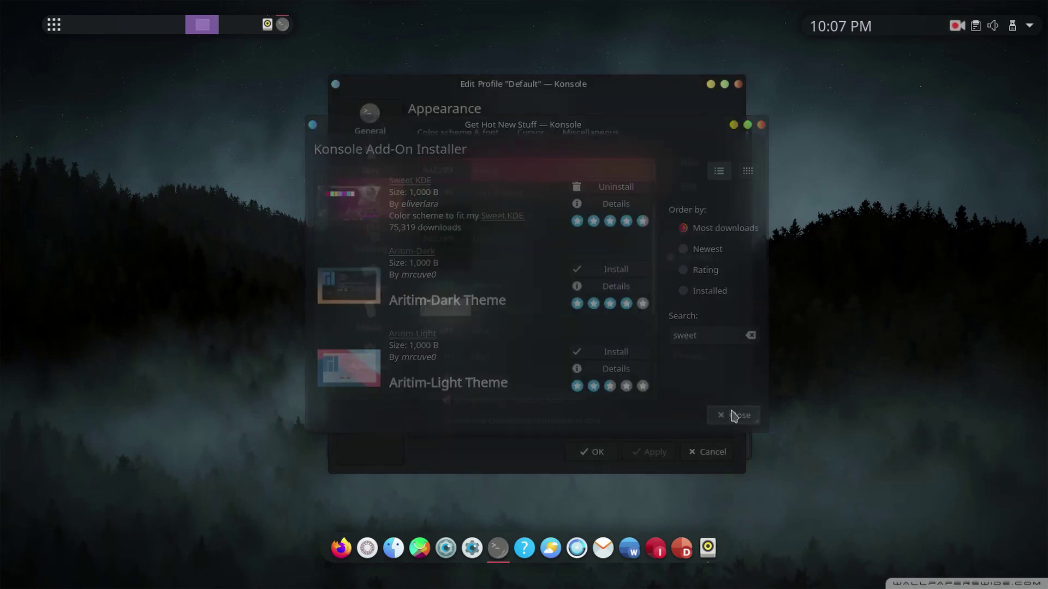
Apply the Sweet-Mars color scheme to the Konsole profile, move the windows apart to see the terminal, and close the profile editor
scroll(535, 211, down, 1)
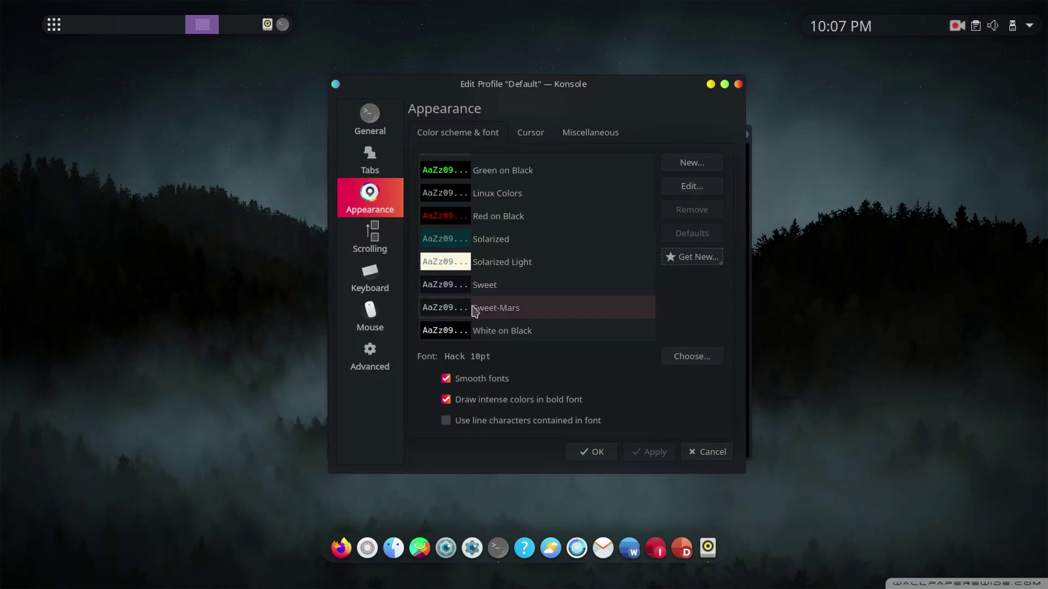
click(497, 310)
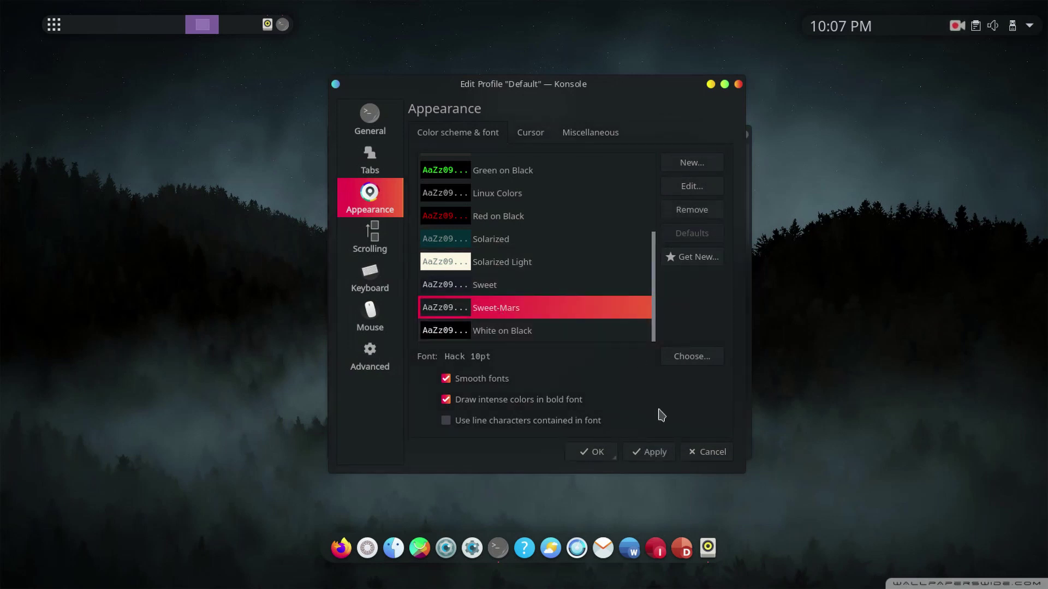
click(655, 458)
drag(513, 94, 847, 103)
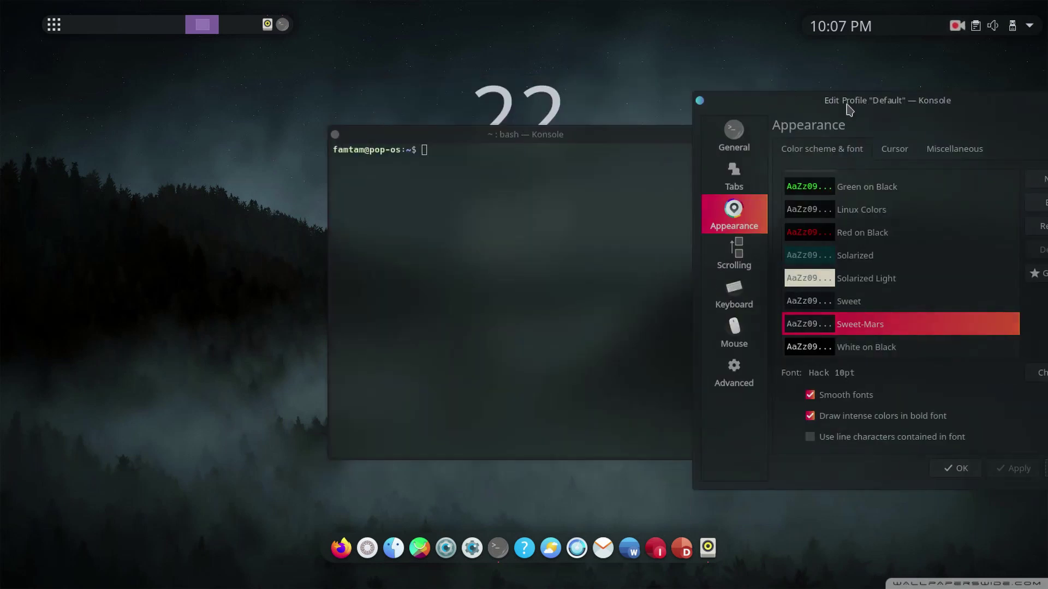
drag(480, 97, 398, 152)
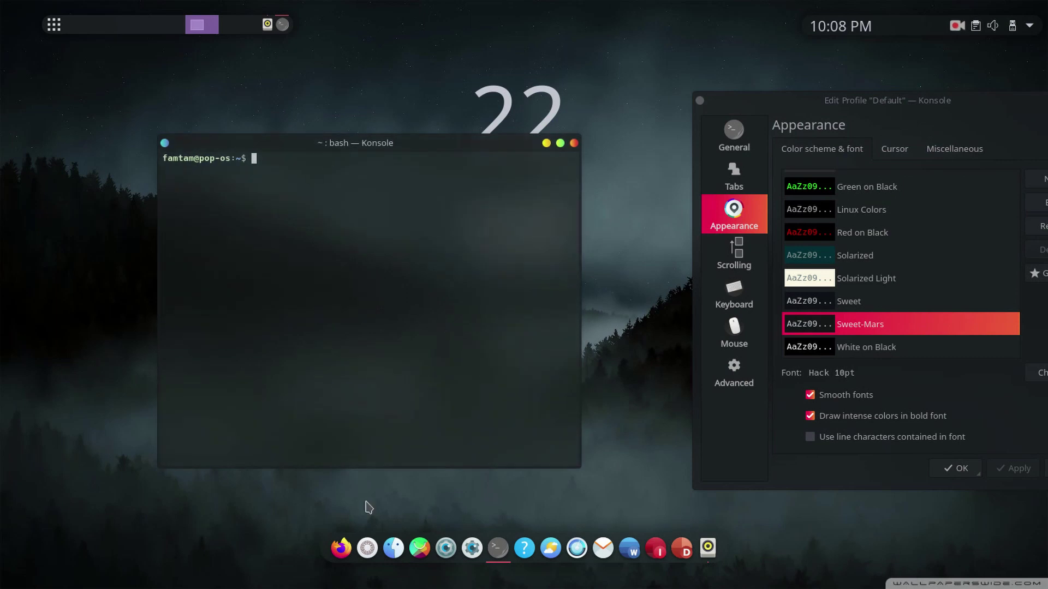
drag(381, 467, 388, 389)
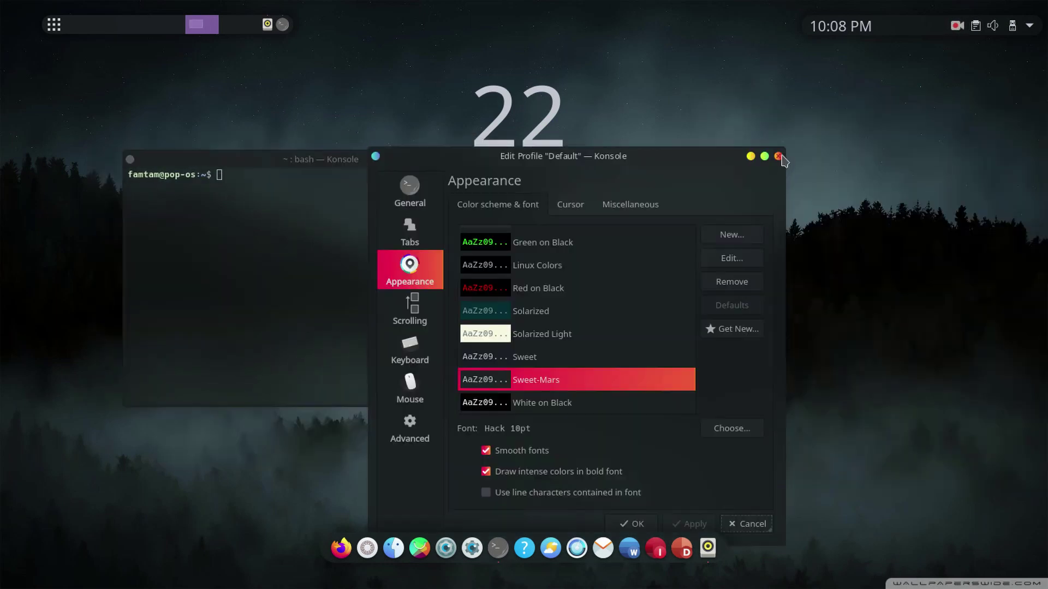
click(785, 159)
Maximize the Konsole window to view the new color scheme full screen, and restore it to a floating window
drag(449, 165, 618, 3)
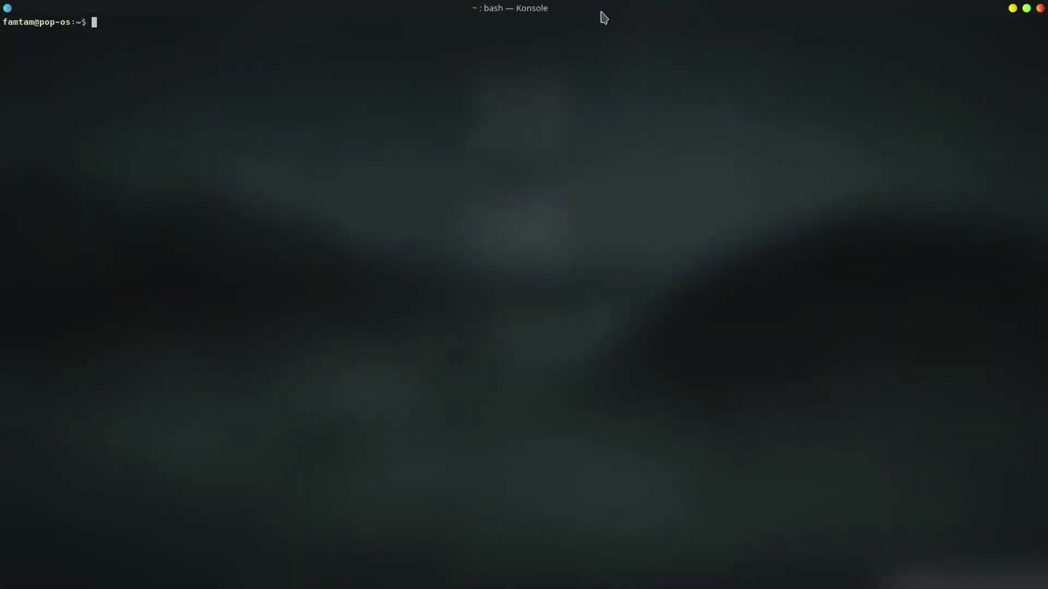
drag(584, 50, 545, 182)
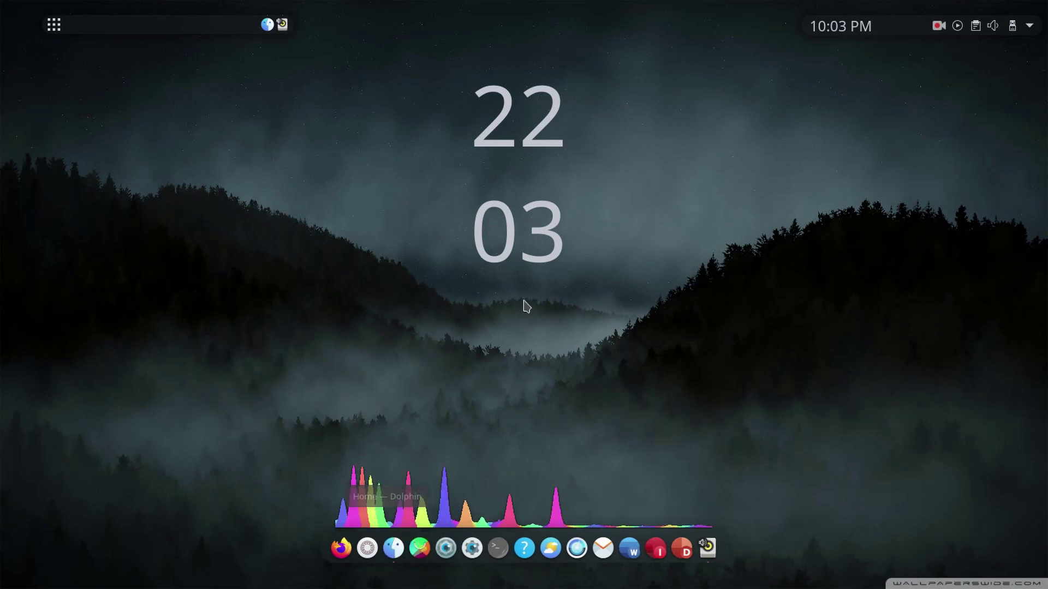
Bring up Dolphin and the music player from the dock, and minimize the player to watch the Panon visualizer on the desktop
click(393, 548)
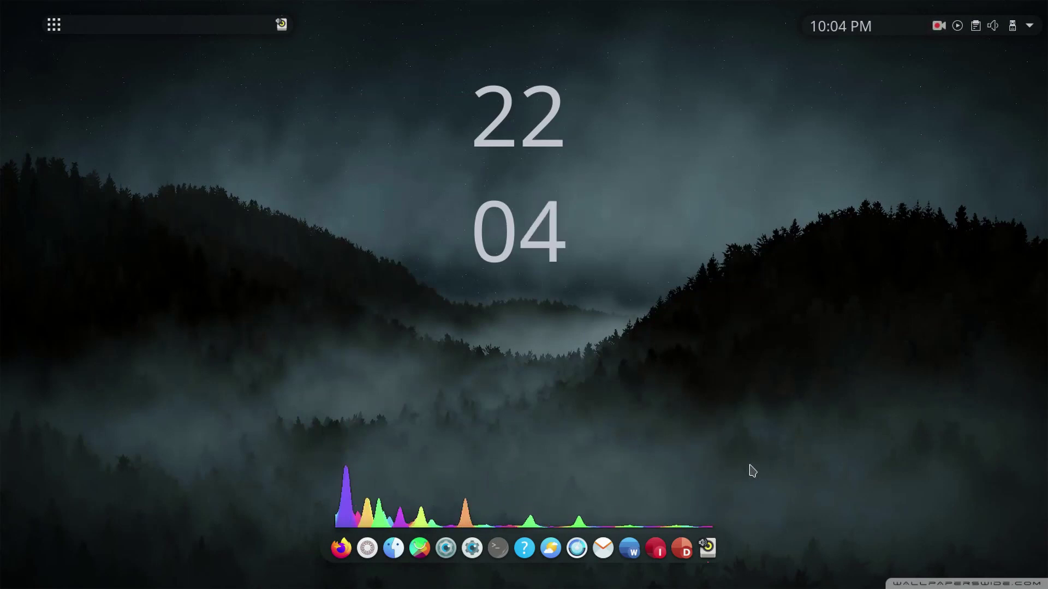
click(707, 546)
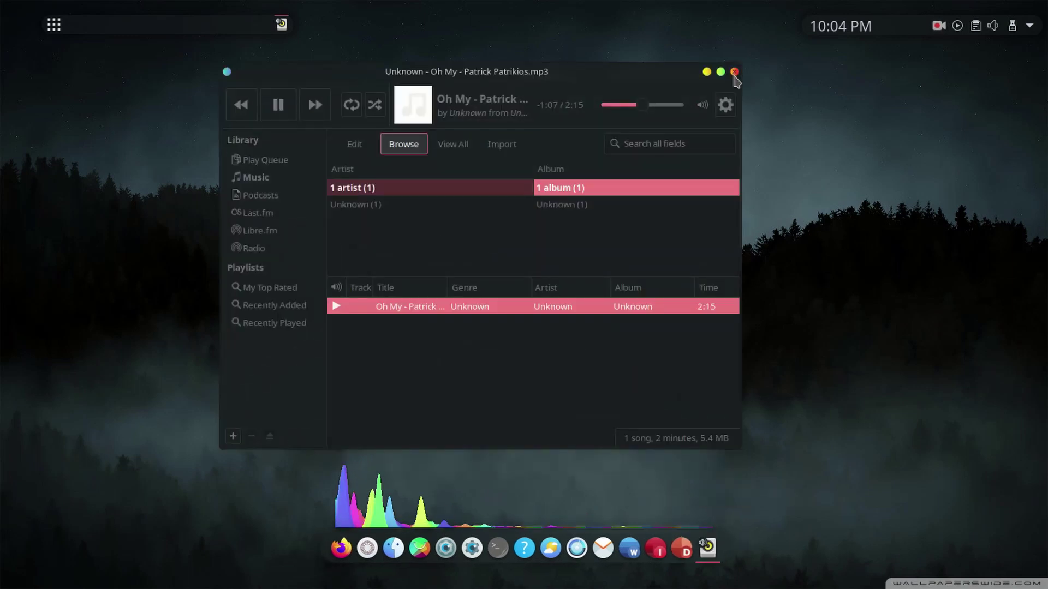
click(708, 74)
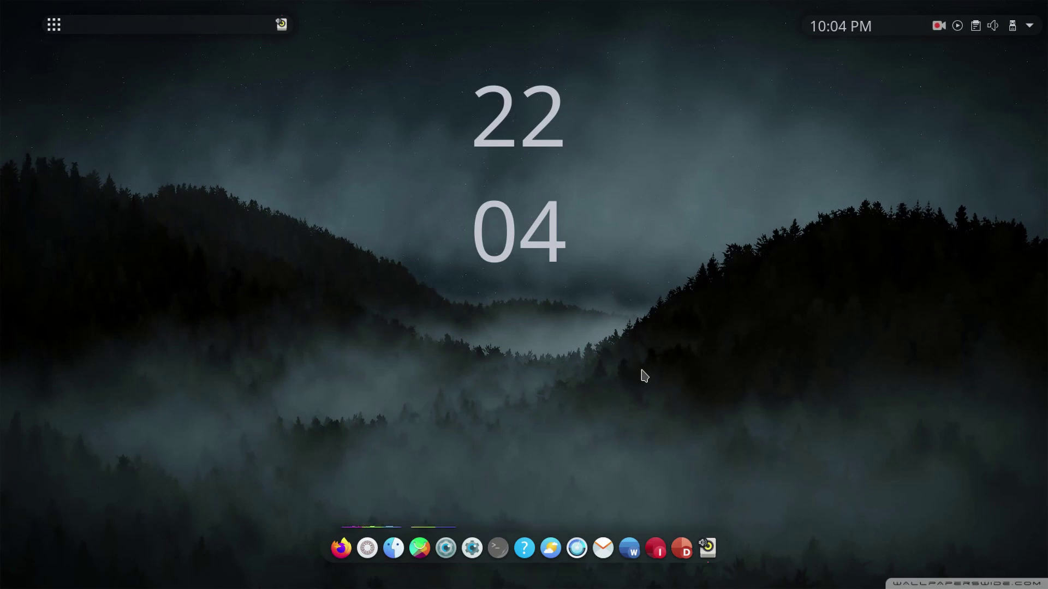
click(707, 547)
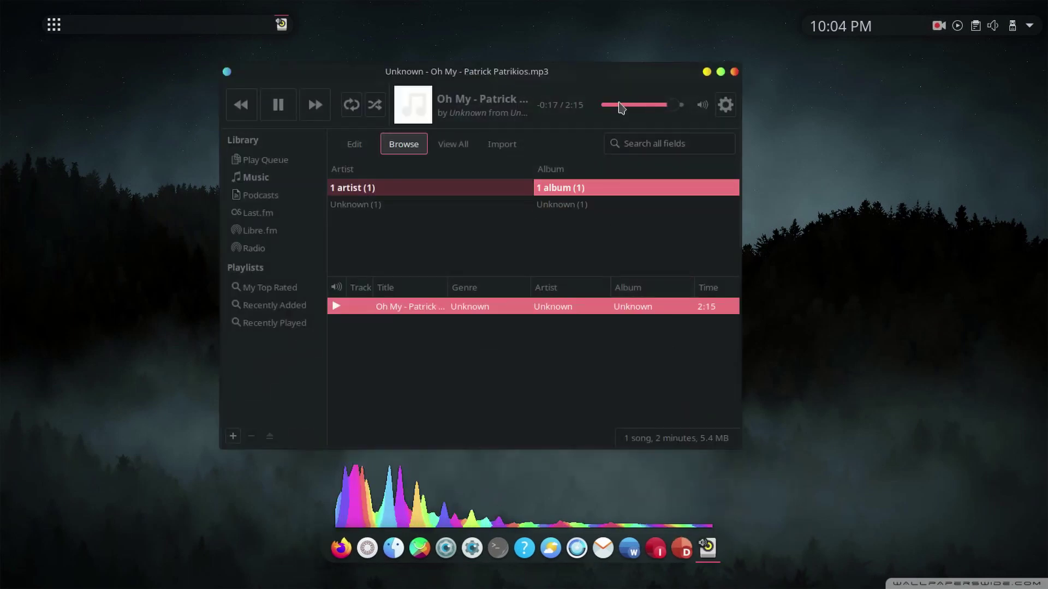
click(706, 72)
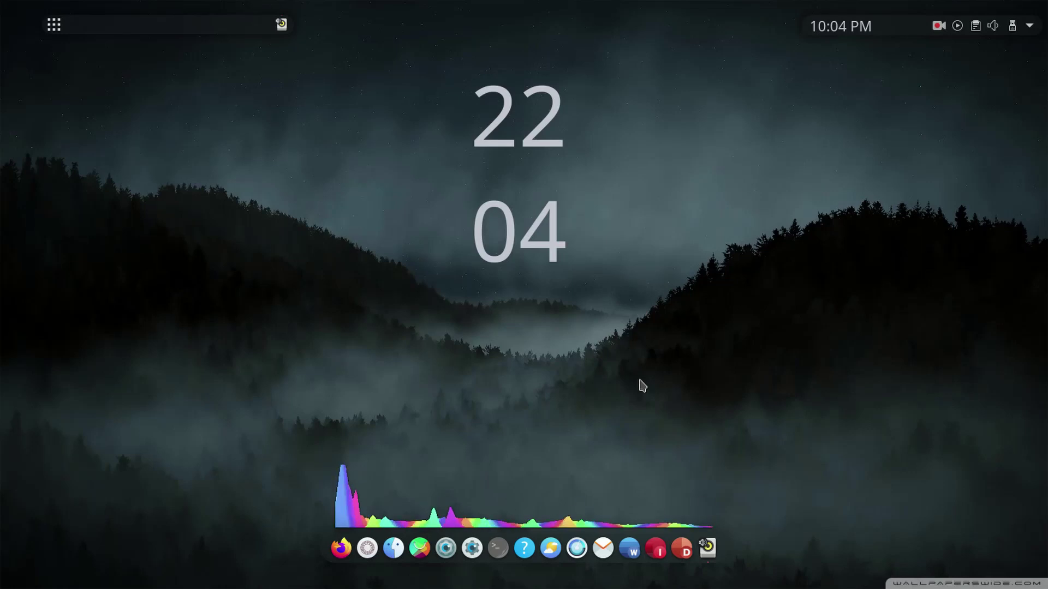